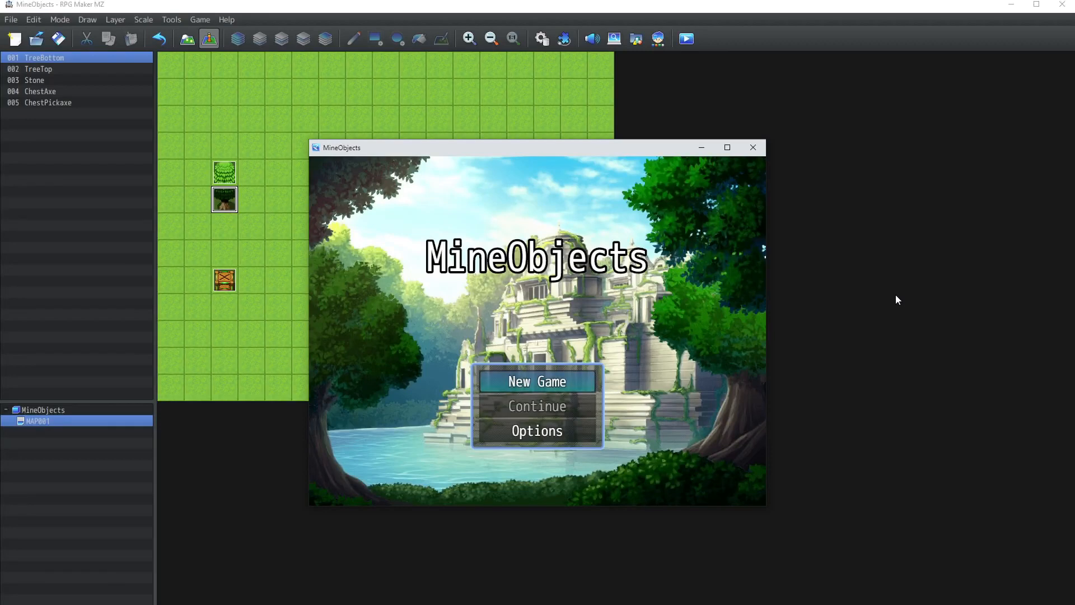
Start a new game in the MineObjects playtest and check the hero's item and weapon inventory.
key(Return)
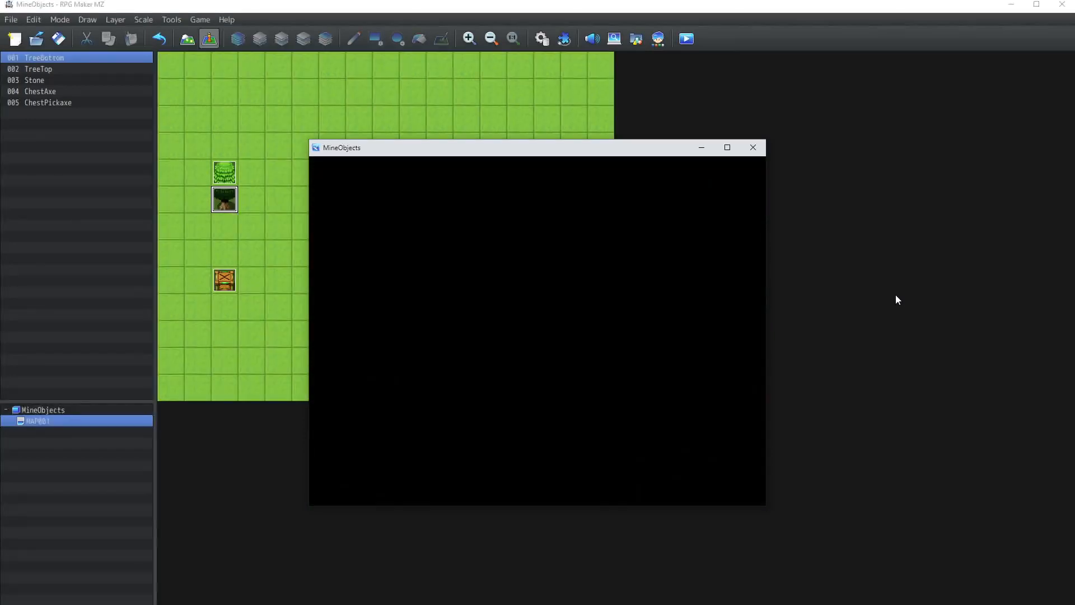
key(Left)
key(Down)
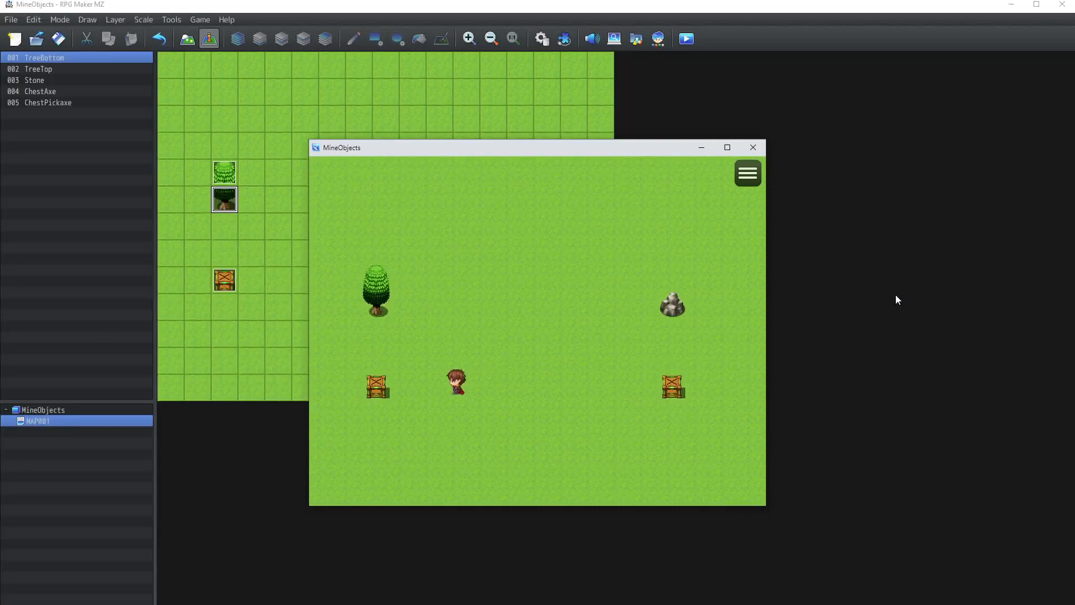
key(Escape)
key(Return)
key(Right)
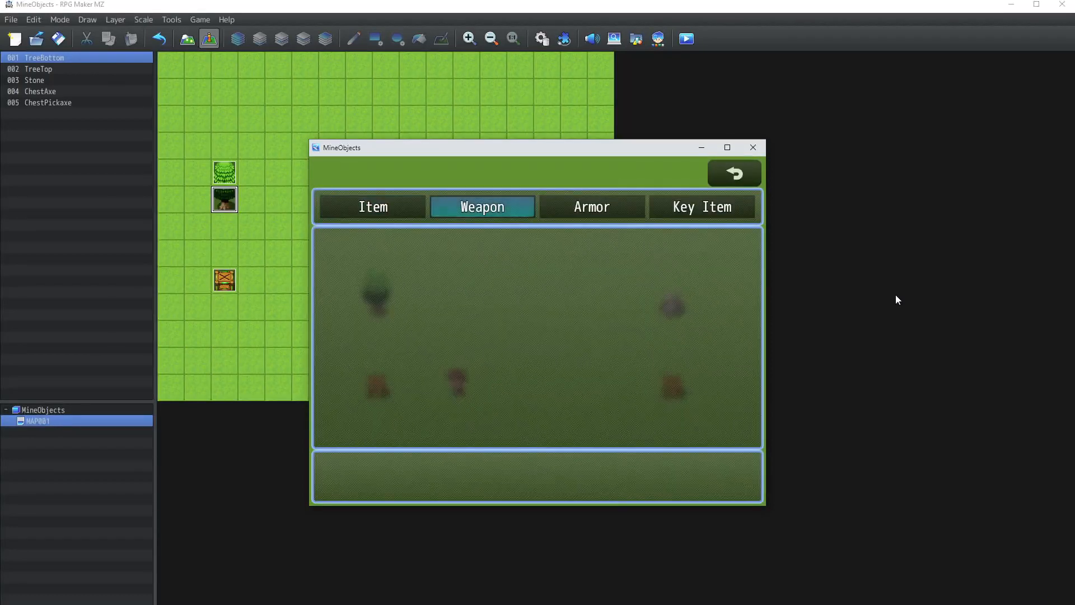
key(Left)
key(Escape)
key(Escape)
Walk the hero to the chest below the tree and check the weapon inventory again.
key(Down)
key(Up)
key(Left)
key(Down)
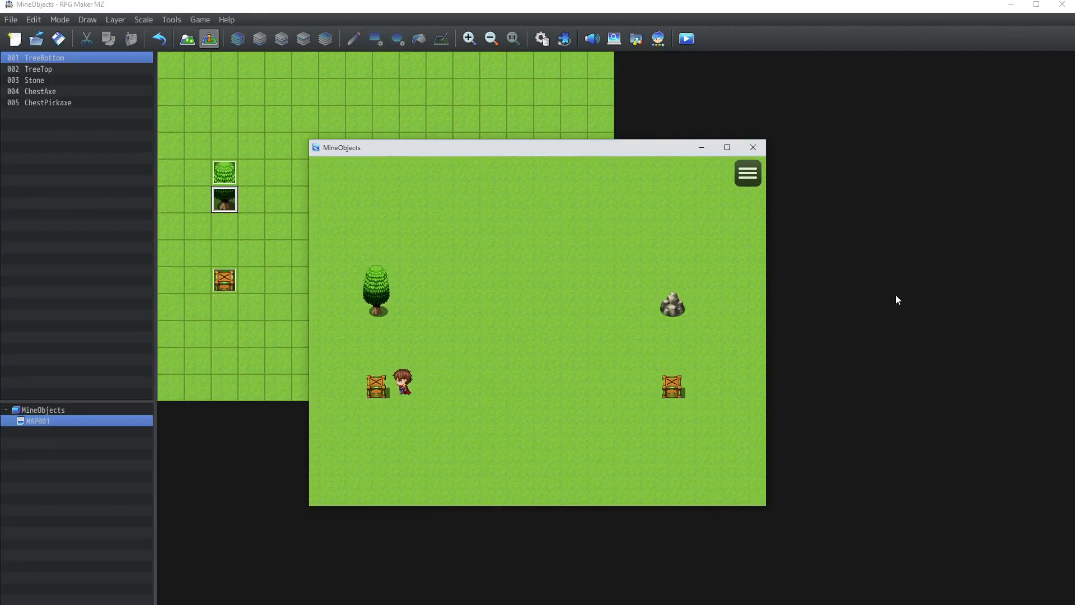
key(Escape)
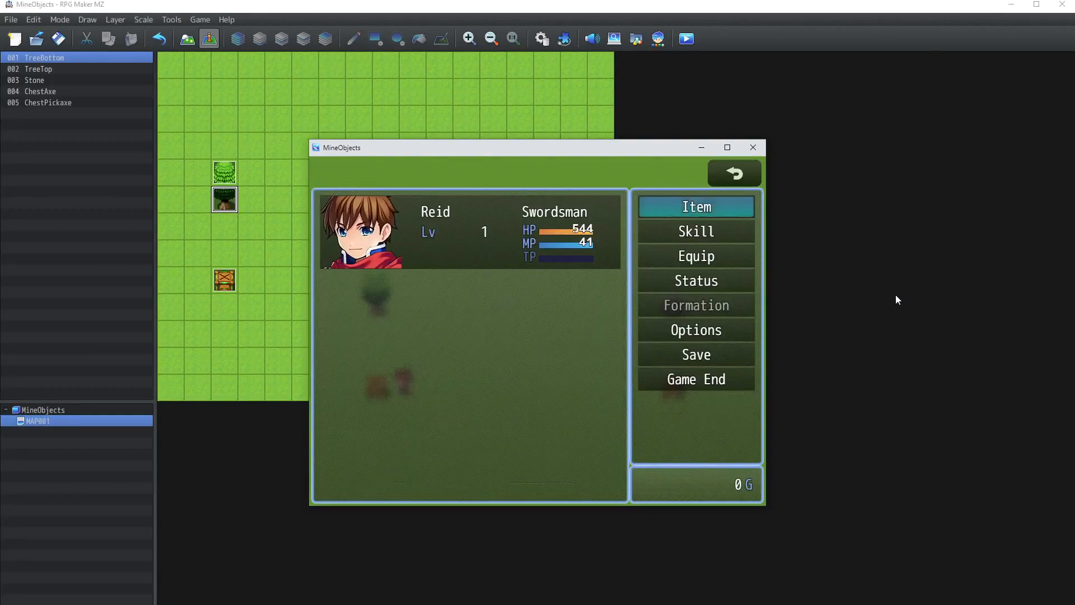
key(Return)
key(Right)
key(Escape)
key(Escape)
Walk the hero to the foot of the tree and chop it repeatedly to collect wood until it is felled.
key(Up)
key(Left)
key(Up)
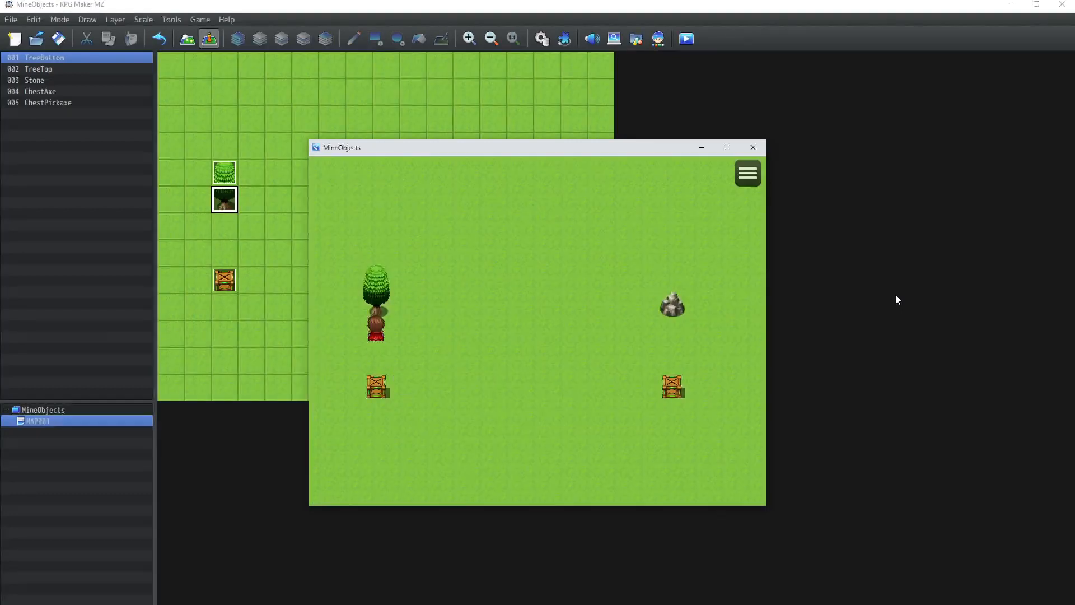
key(Return)
key(Return)
key(Return)
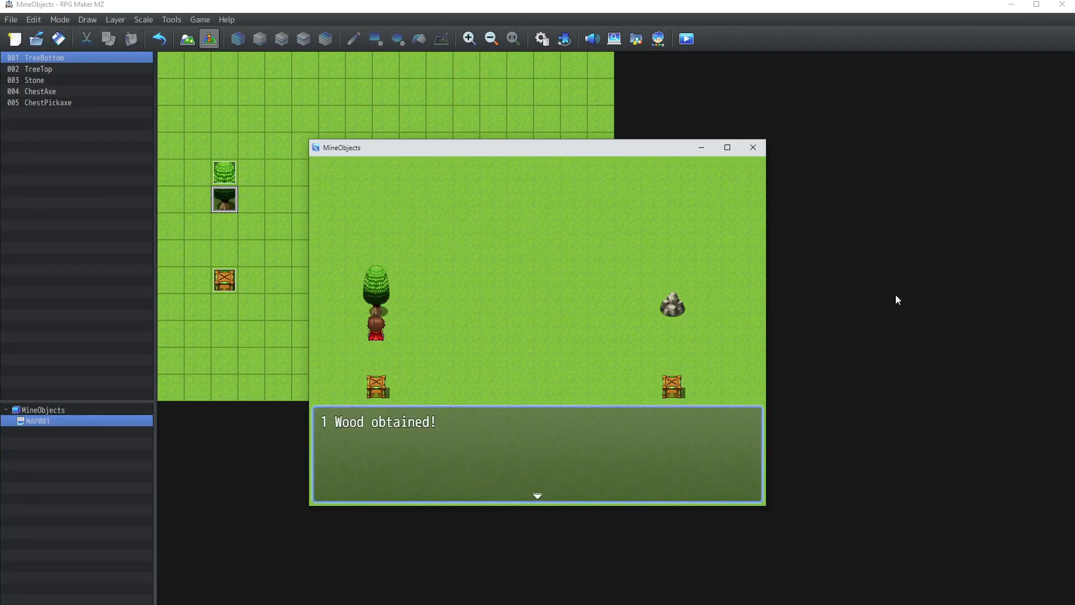
key(Return)
key(Return)
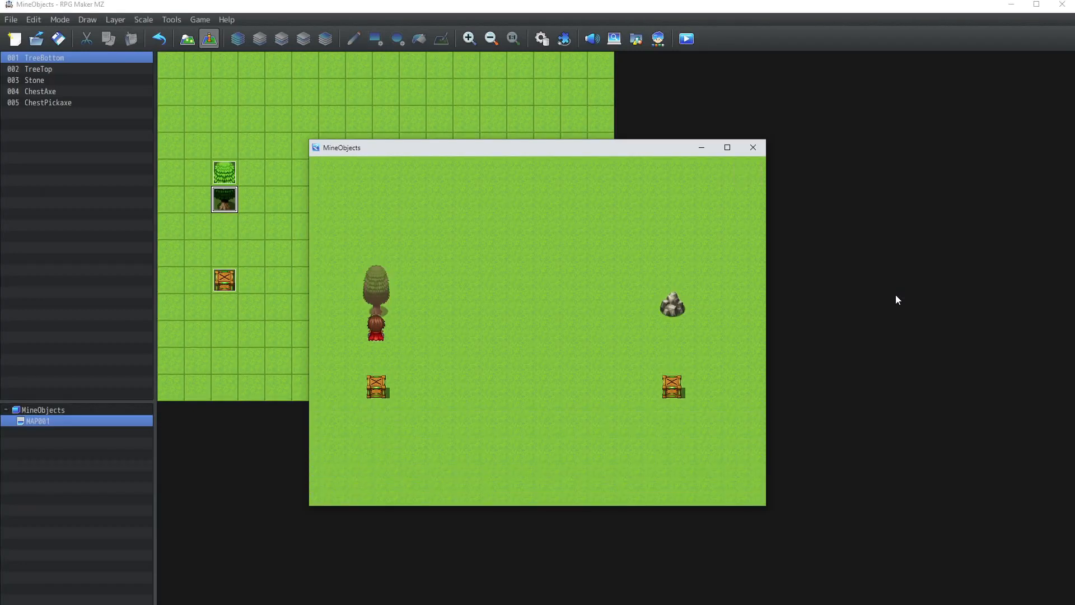
key(Return)
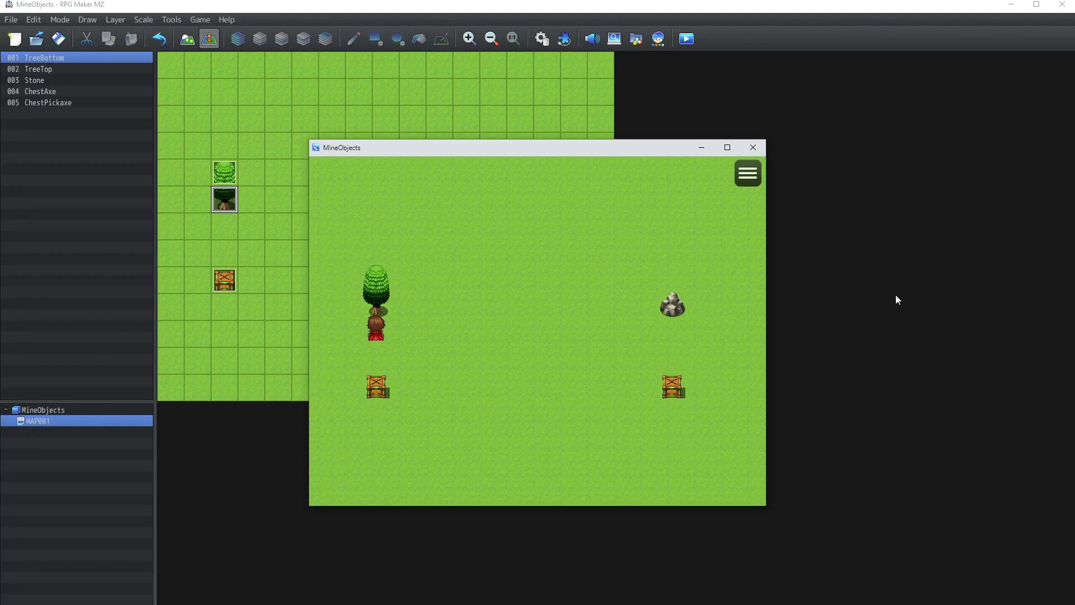
key(Return)
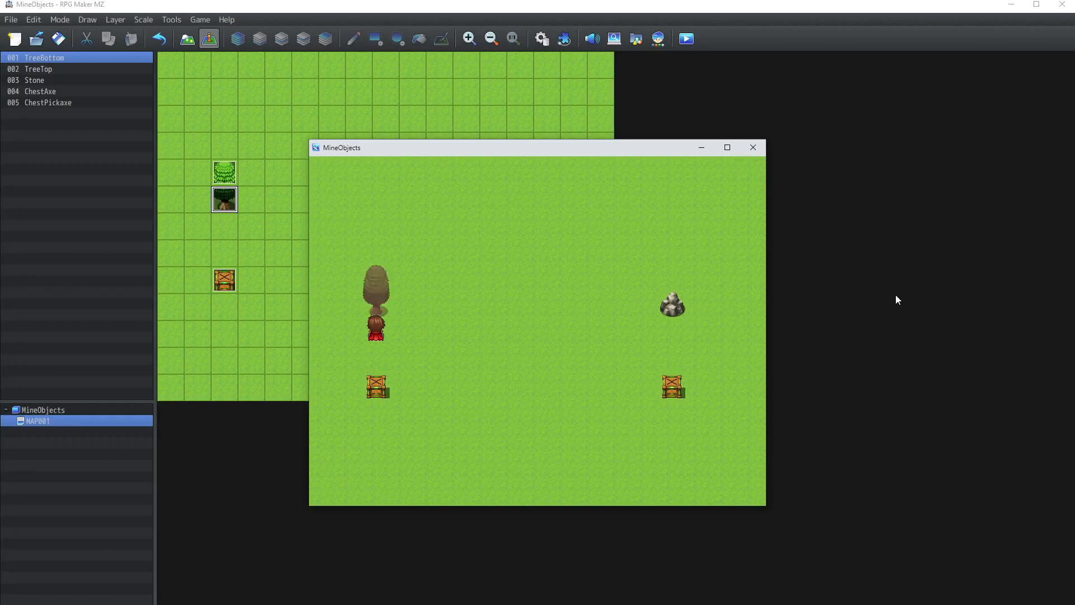
key(Return)
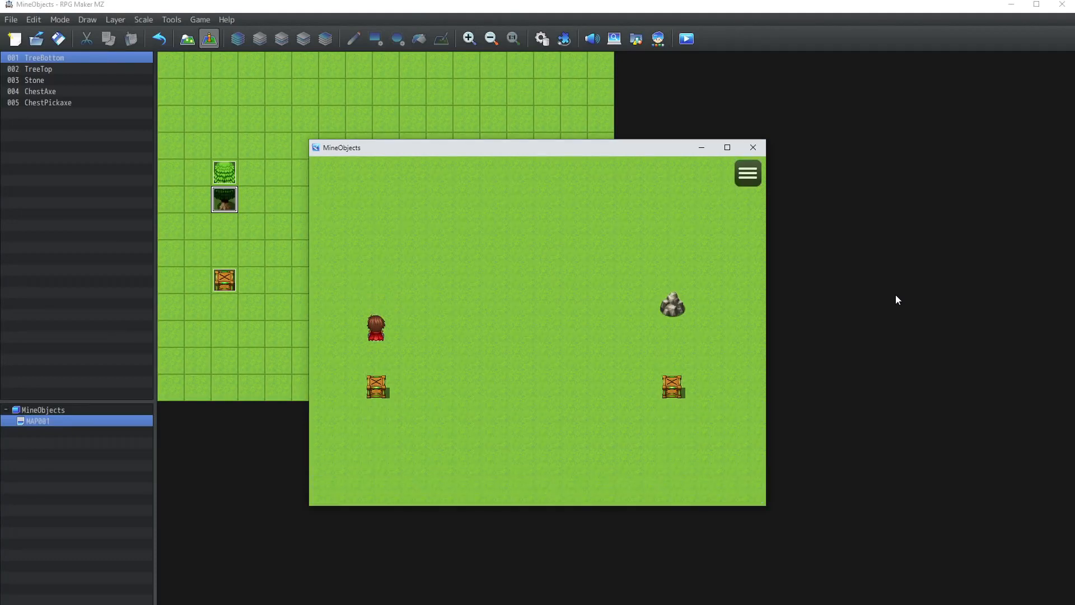
Inspect the inventory's item and weapon categories after felling the tree.
key(Escape)
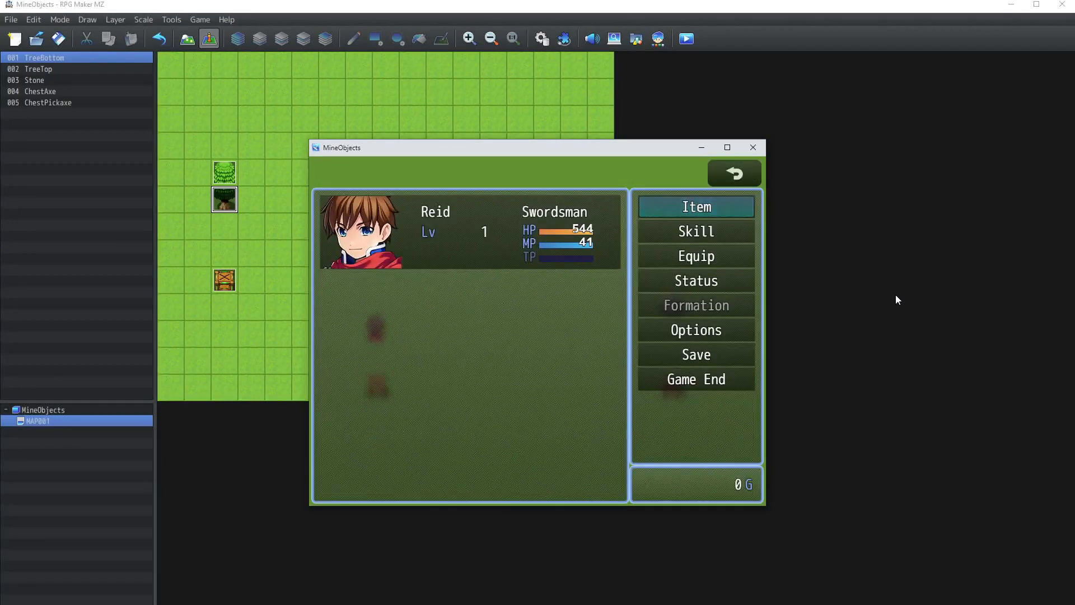
key(Return)
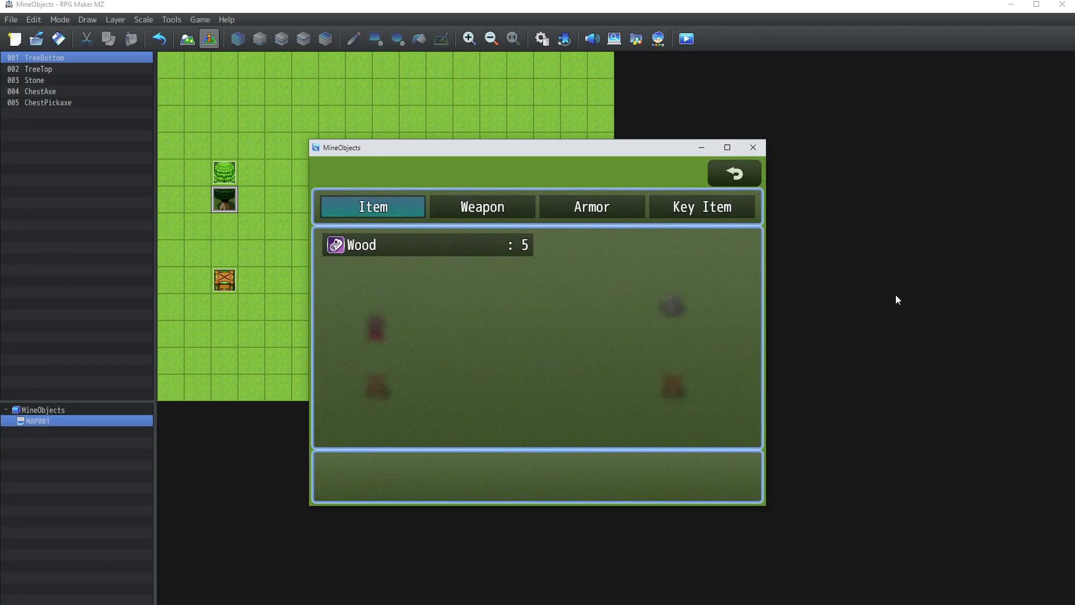
key(Right)
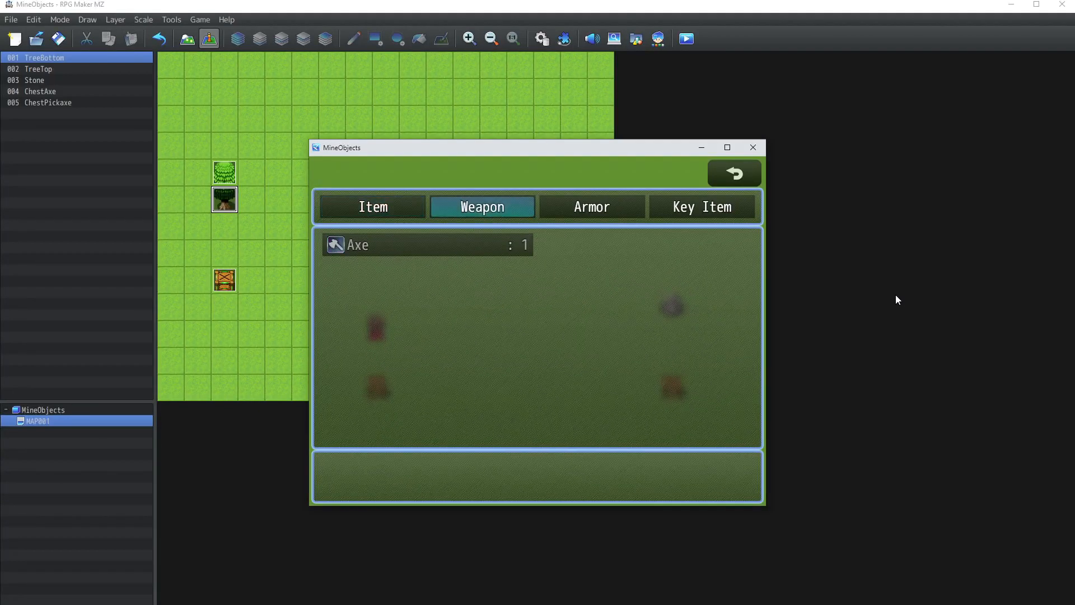
key(Left)
key(Escape)
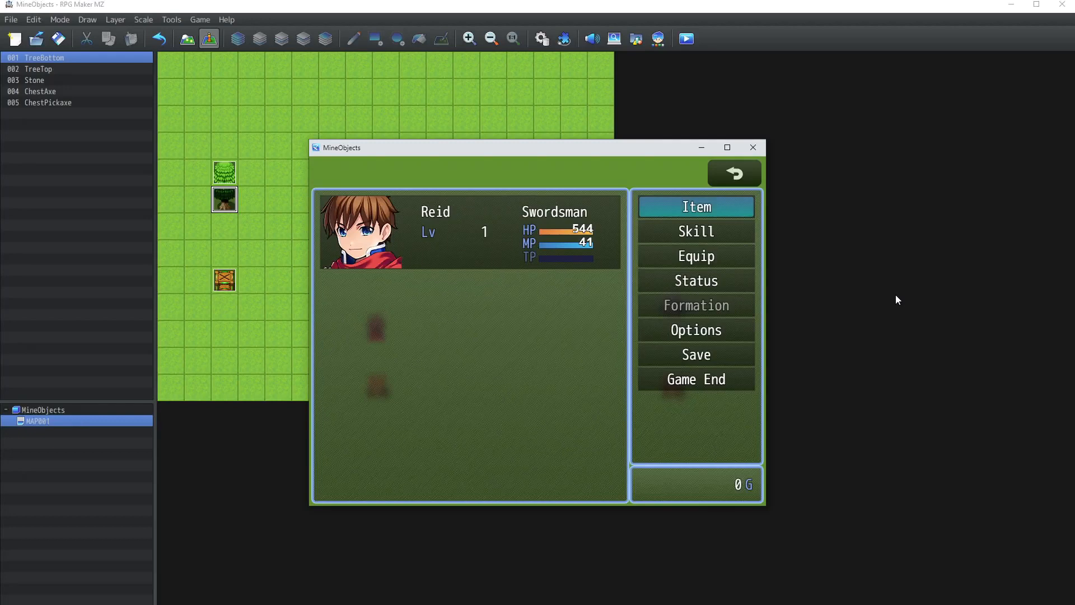
key(Escape)
Walk the hero to the spot between the stone and its chest, face the stone and check the weapon inventory.
key(Right)
key(Right)
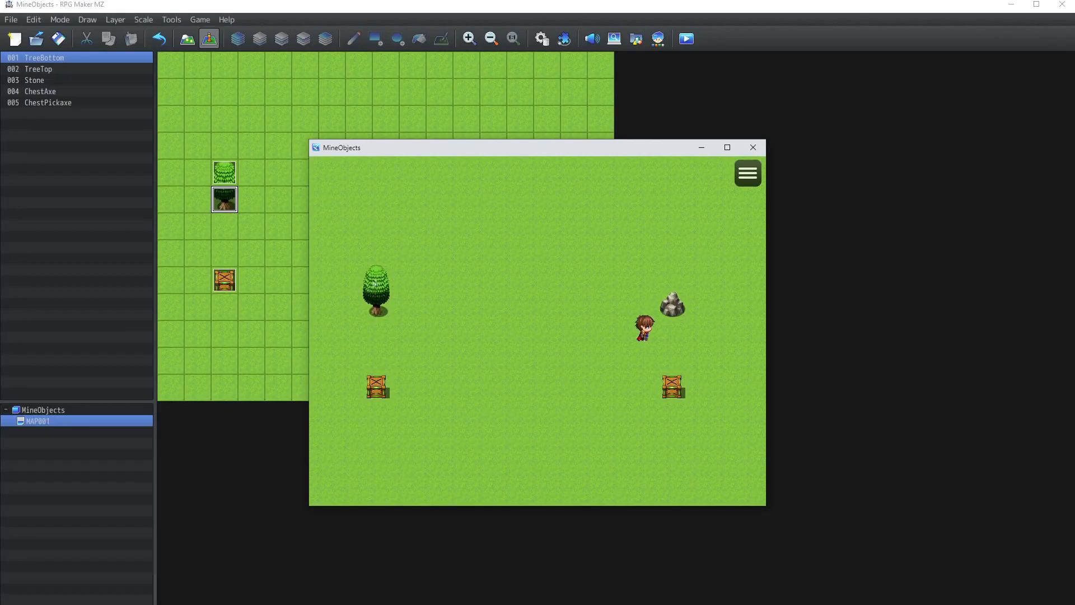
key(Right)
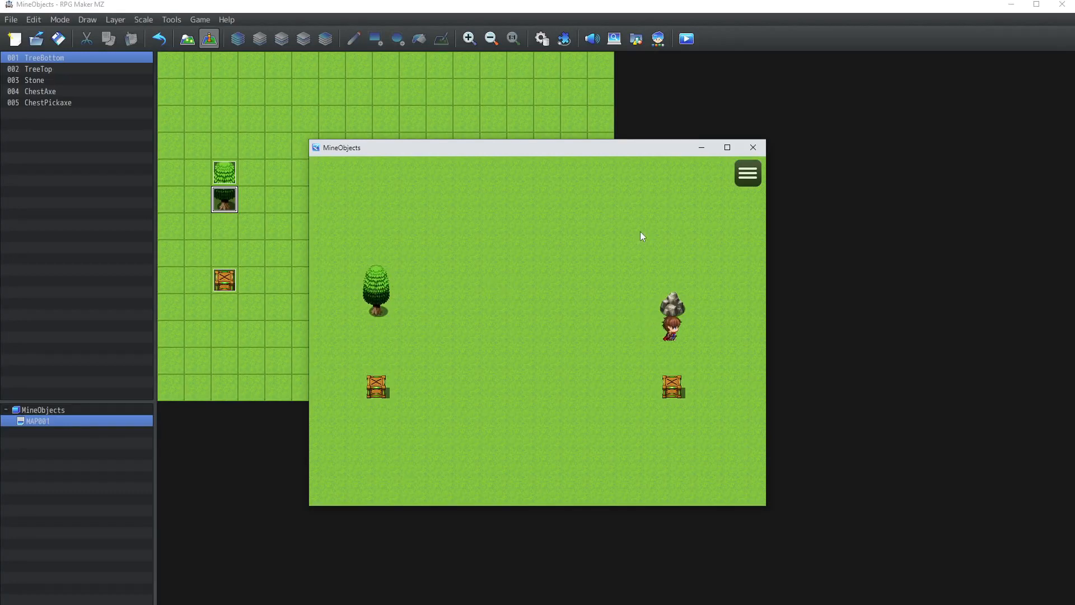
key(Up)
key(Down)
key(Up)
key(Escape)
key(Return)
key(Right)
key(Escape)
key(Escape)
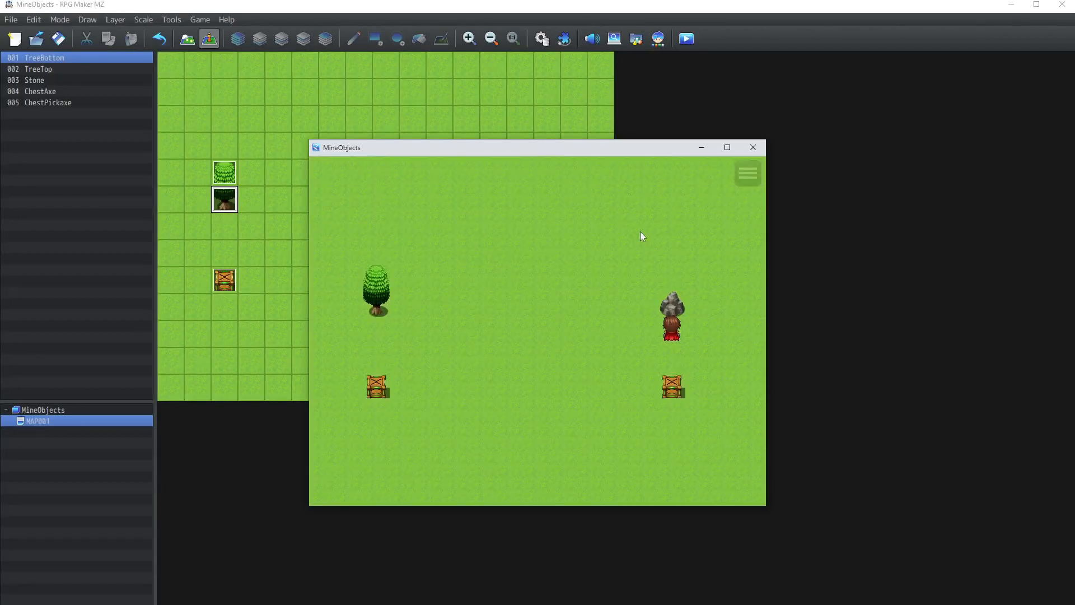
Mine the stone repeatedly in the playtest to test gathering from it.
key(Return)
key(Return)
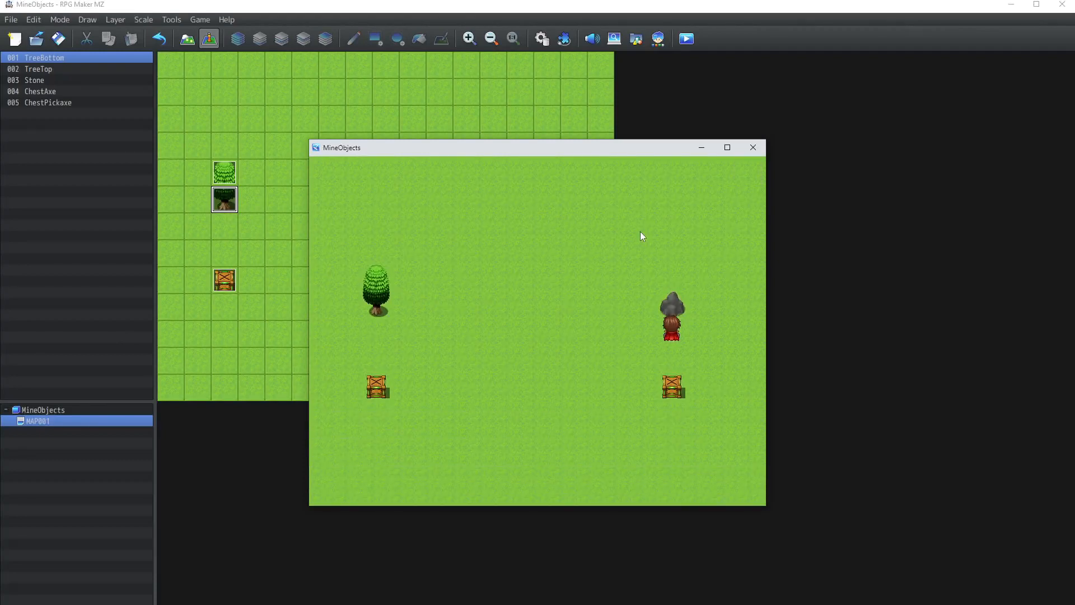
key(Return)
key(Return)
key(Return)
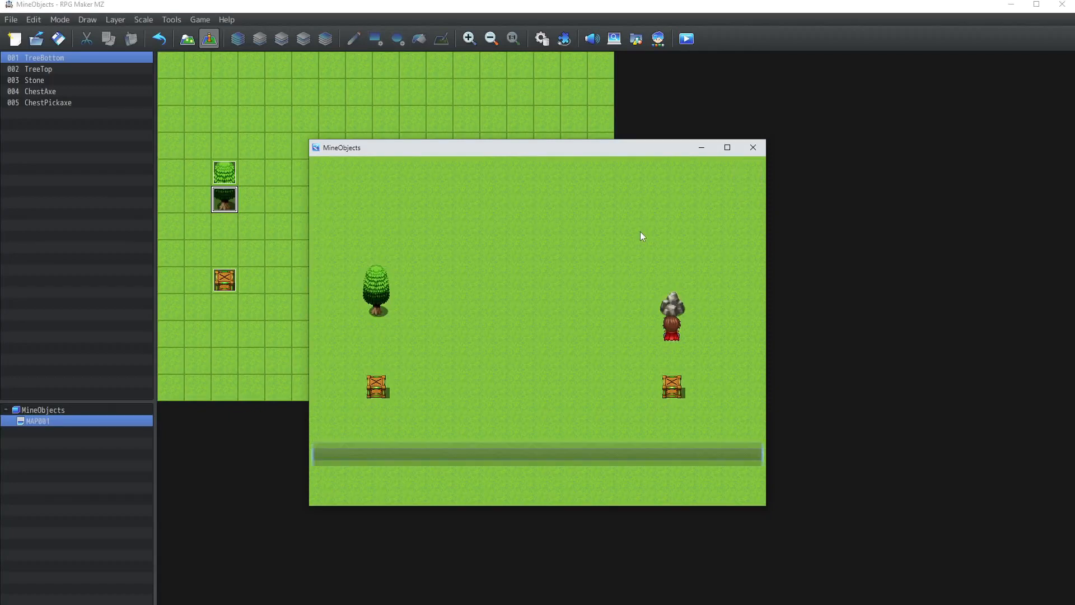
key(Return)
key(Return)
key(Return)
key(Return)
key(Return)
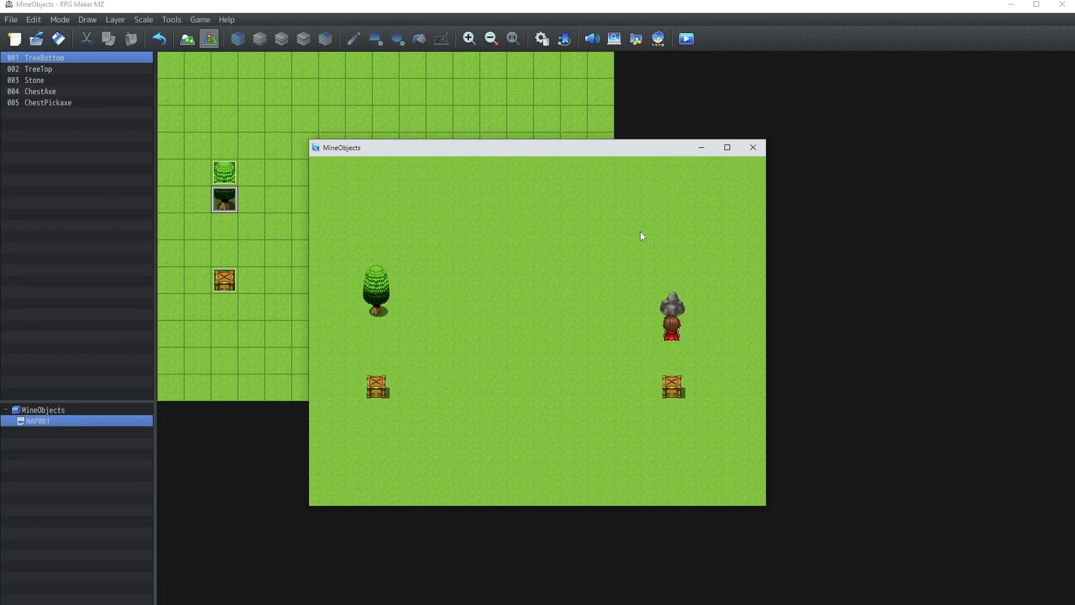
key(Return)
key(Left)
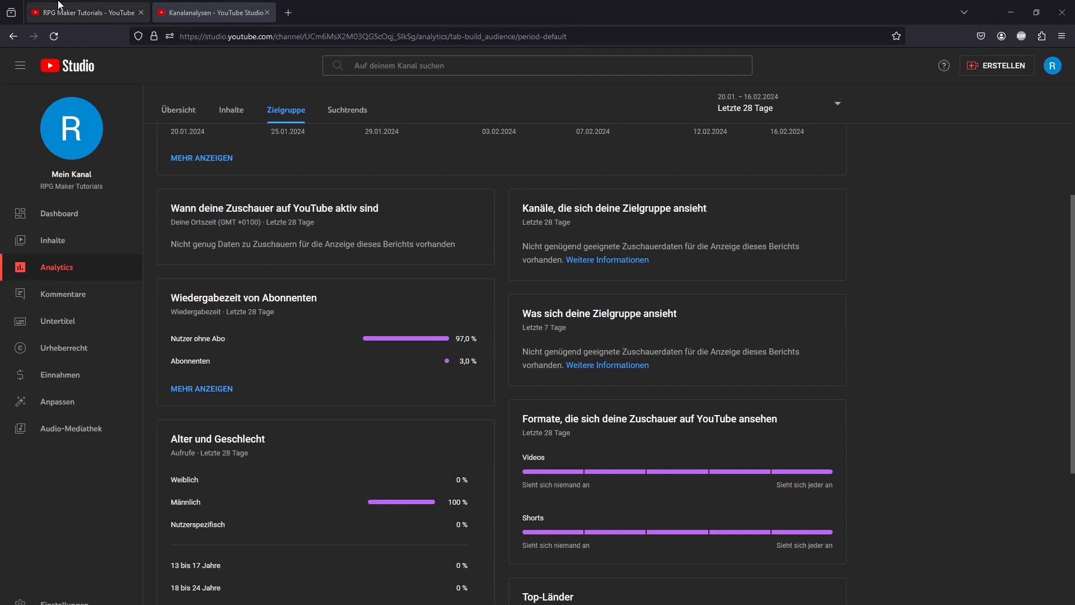
Switch to the RPG Maker Tutorials channel page in the browser and subscribe to the channel.
click(89, 17)
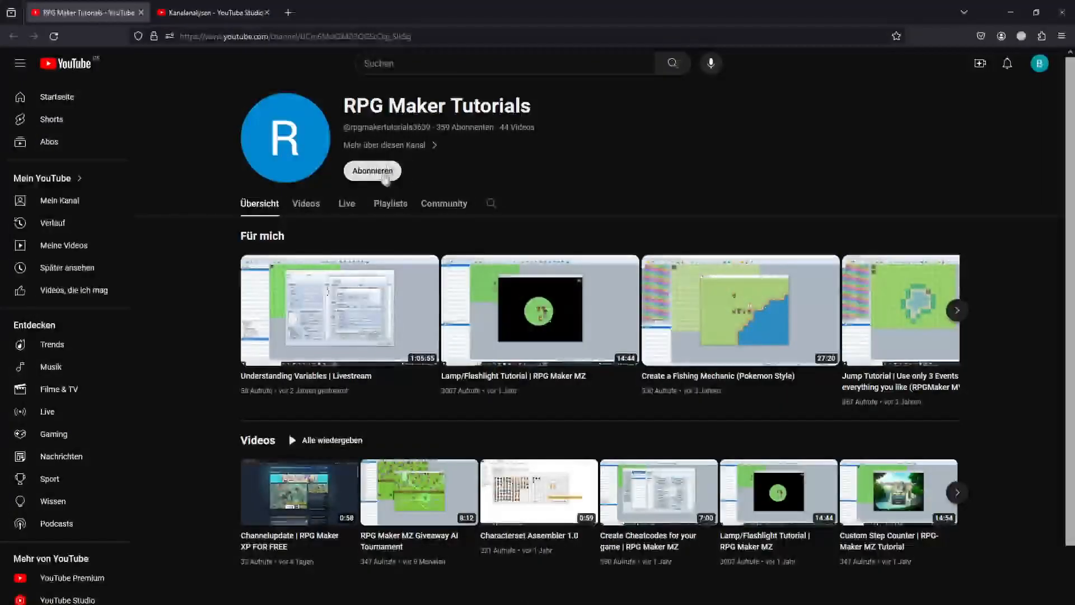
click(369, 169)
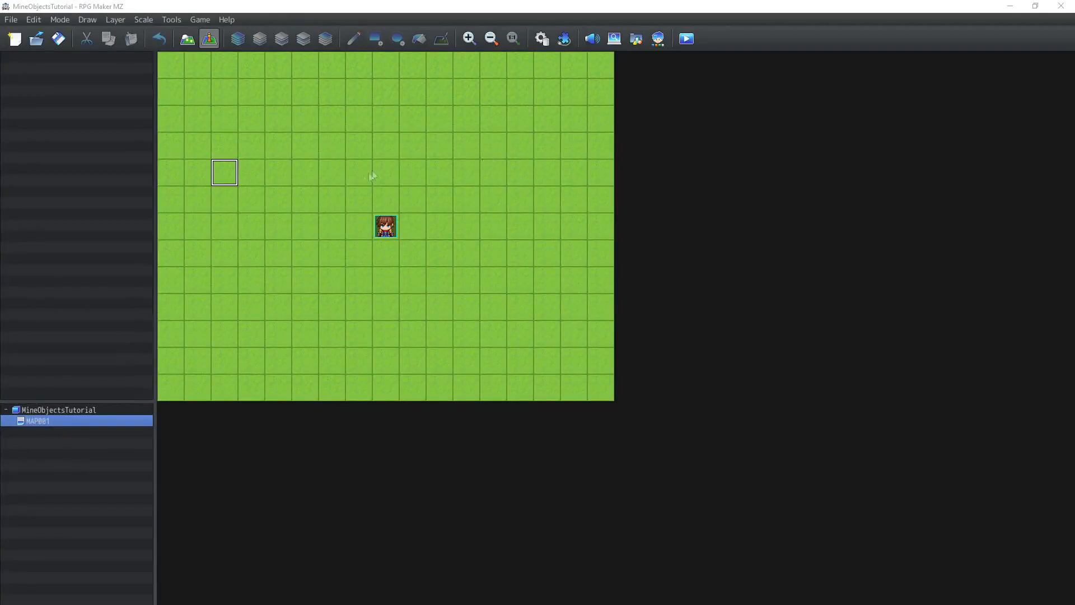
Open the MineObjectsTutorial database and review the name, icon and attack value of weapon 0051 Axe.
click(539, 38)
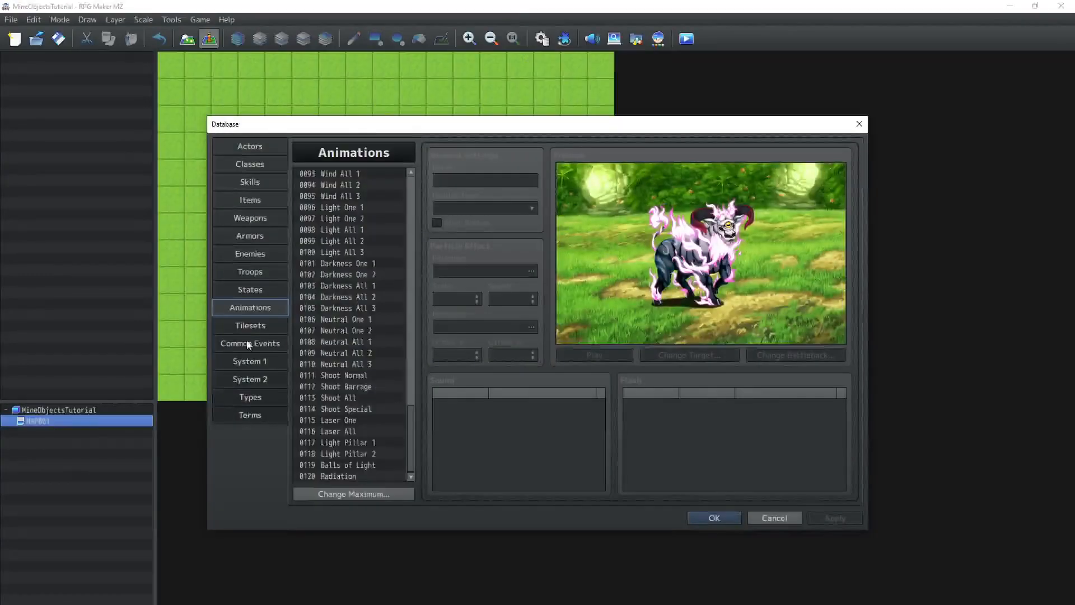
click(269, 236)
click(263, 200)
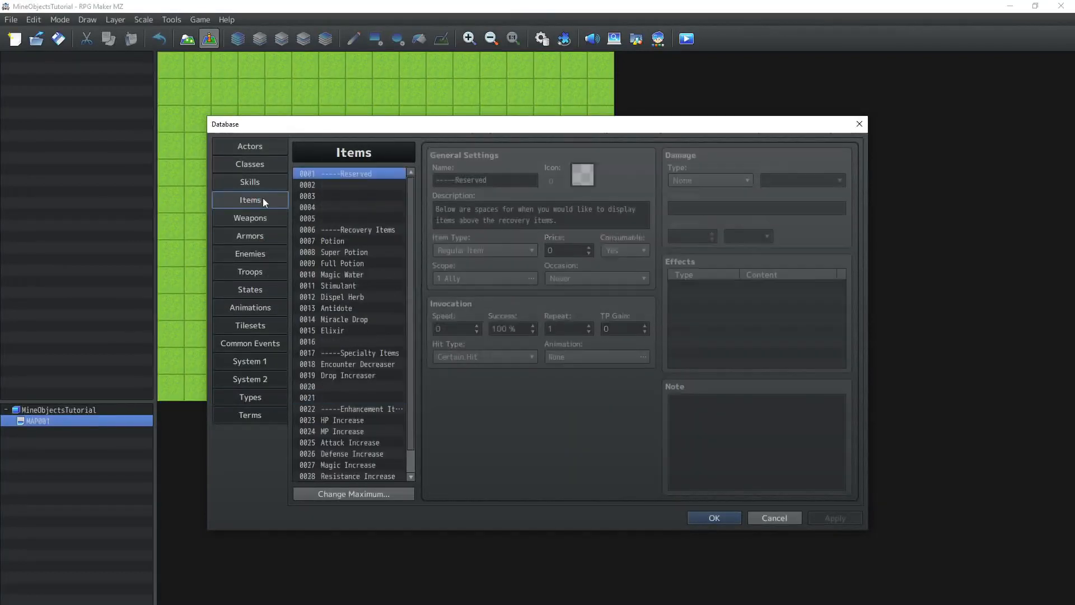
click(254, 218)
click(408, 263)
drag(408, 264, 404, 436)
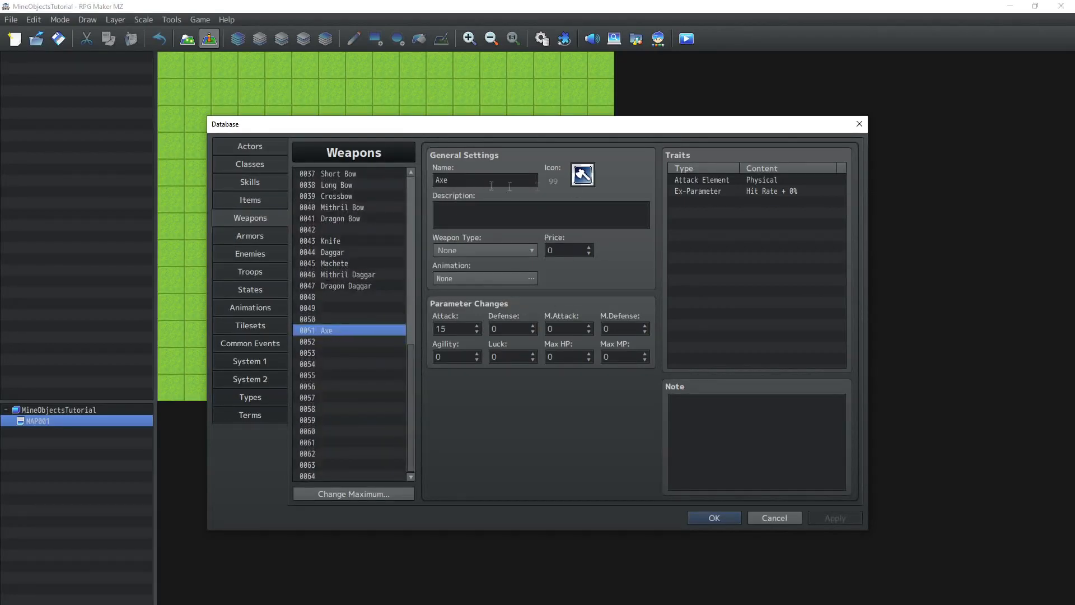
double_click(582, 174)
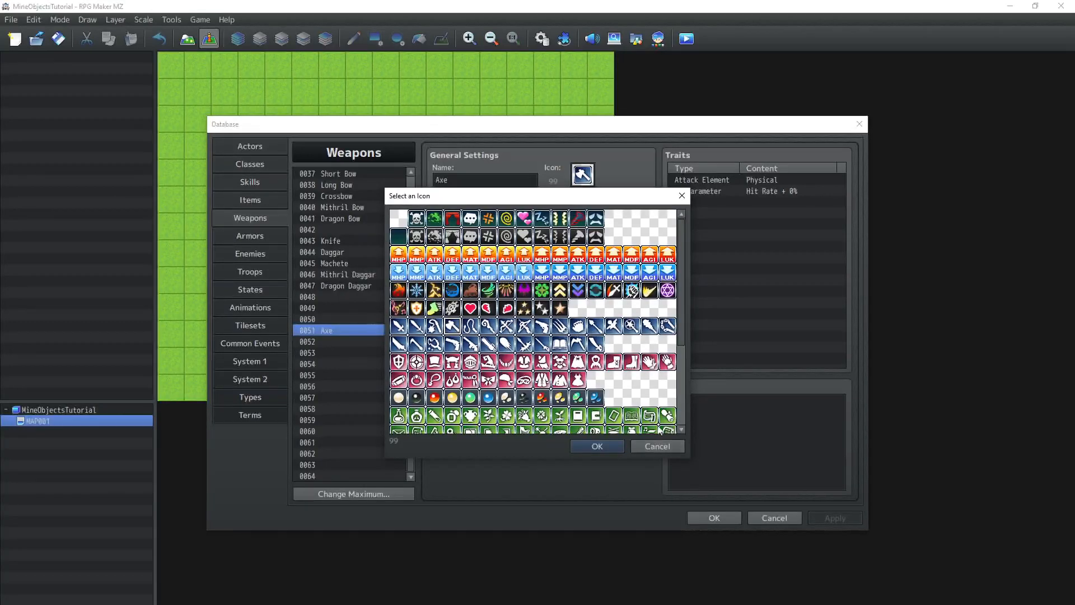
click(661, 447)
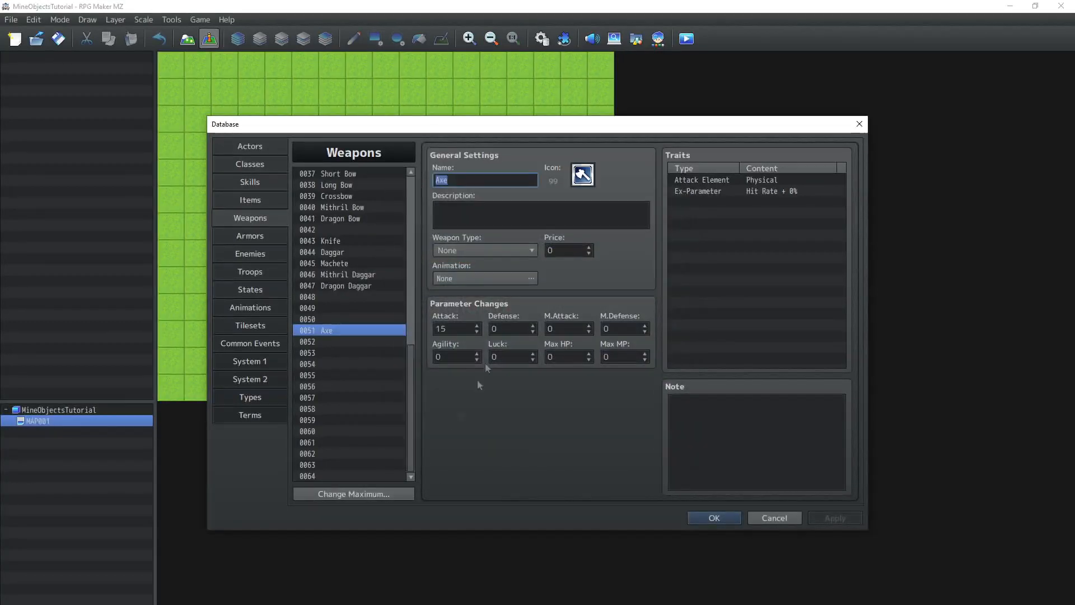
click(456, 330)
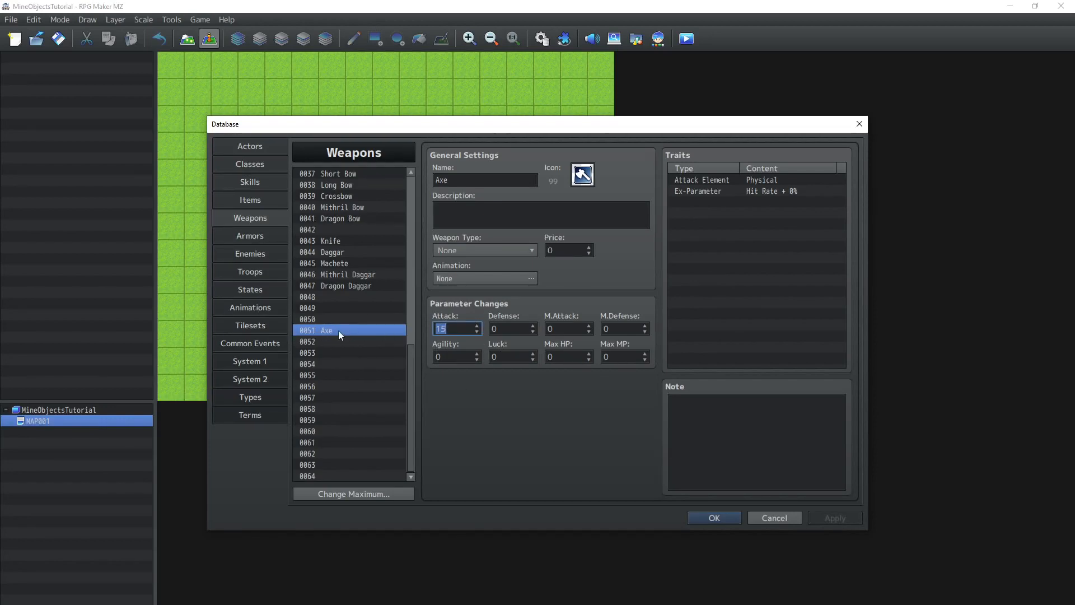
Raise the maximum number of animations in the database to make room for new entries.
click(251, 308)
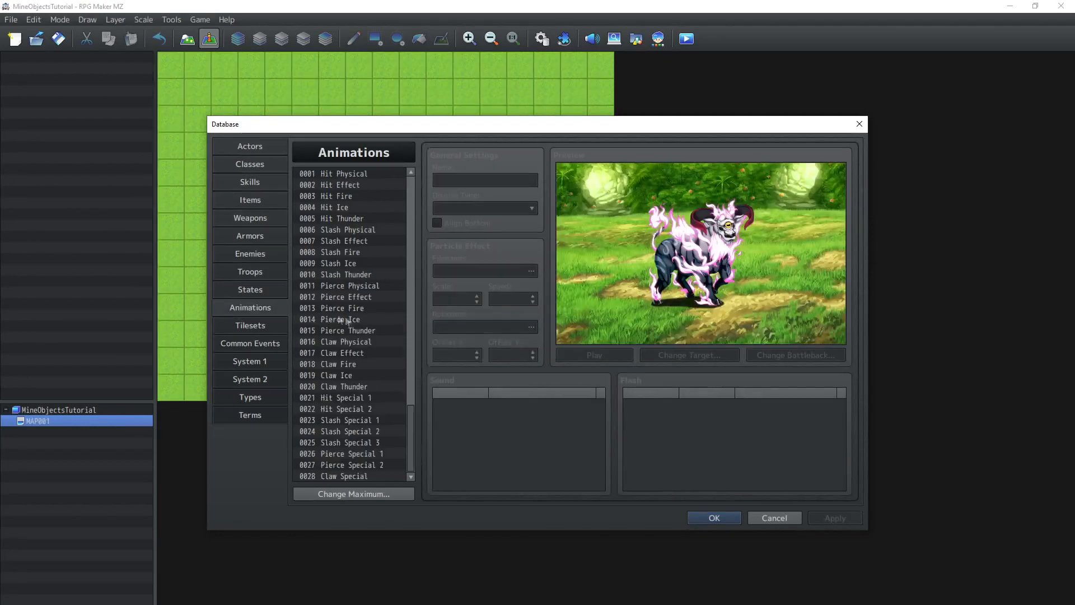
click(367, 495)
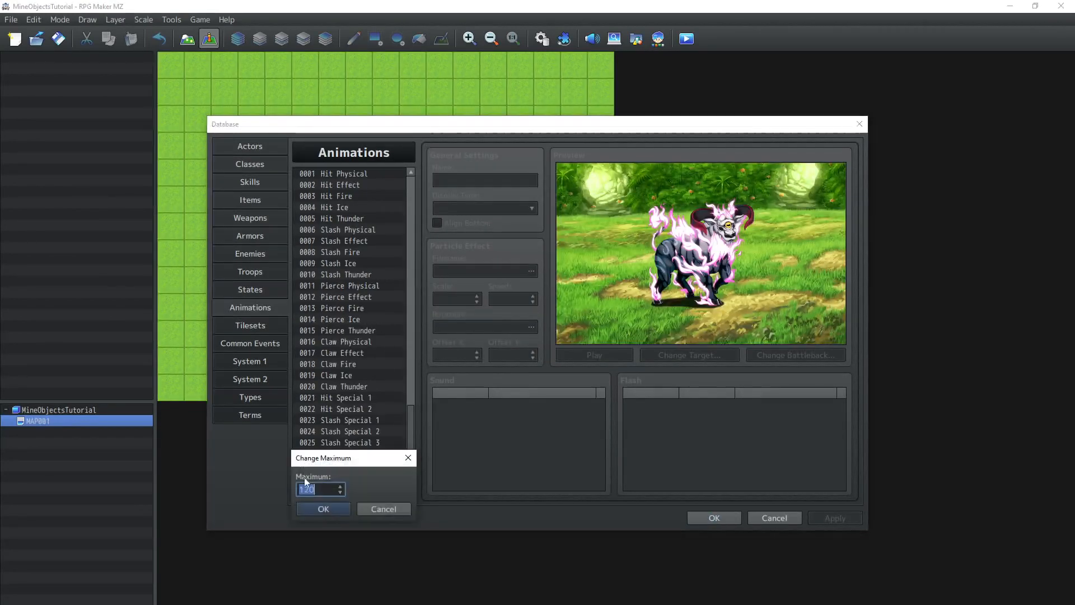
scroll(322, 493, up, 5)
click(306, 510)
Add the Blow9 sound effect at a reduced volume on frame 1 of the empty animation 0122.
click(330, 419)
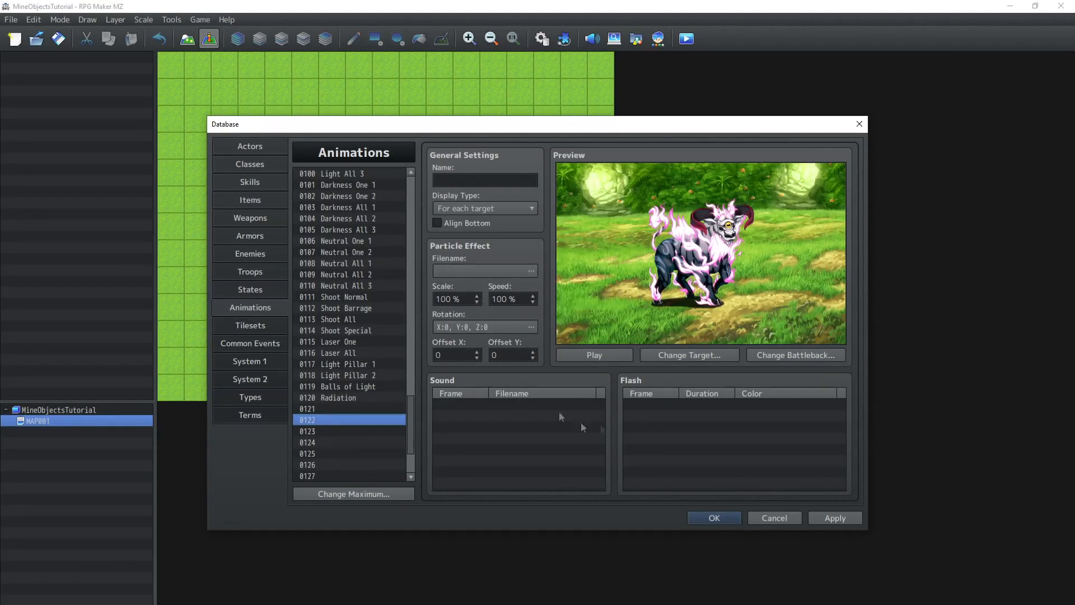
click(468, 408)
double_click(467, 409)
click(509, 433)
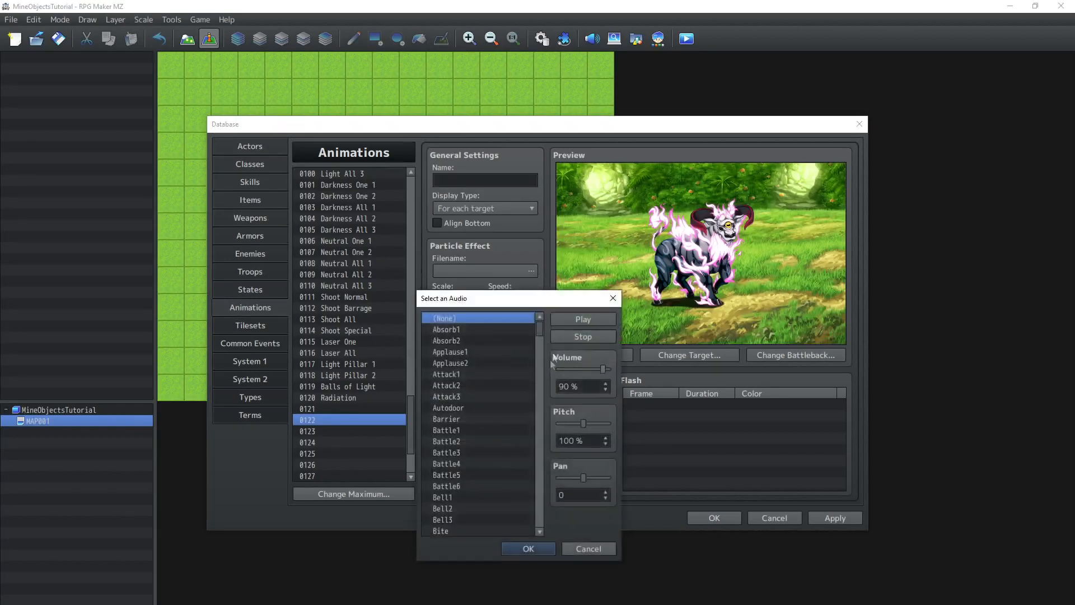
drag(539, 328, 537, 344)
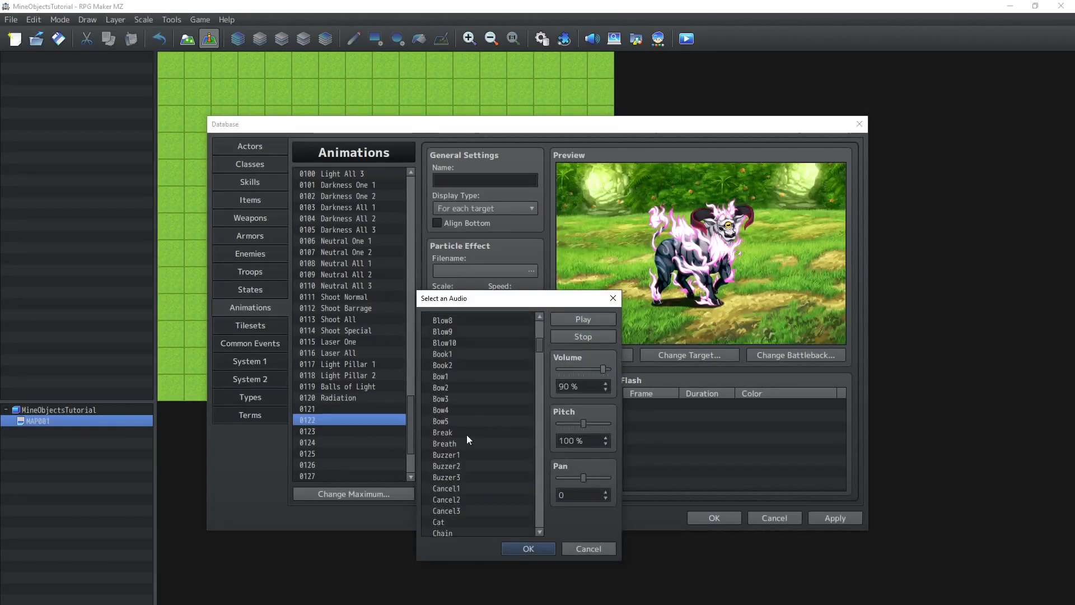
scroll(458, 372, up, 1)
click(455, 343)
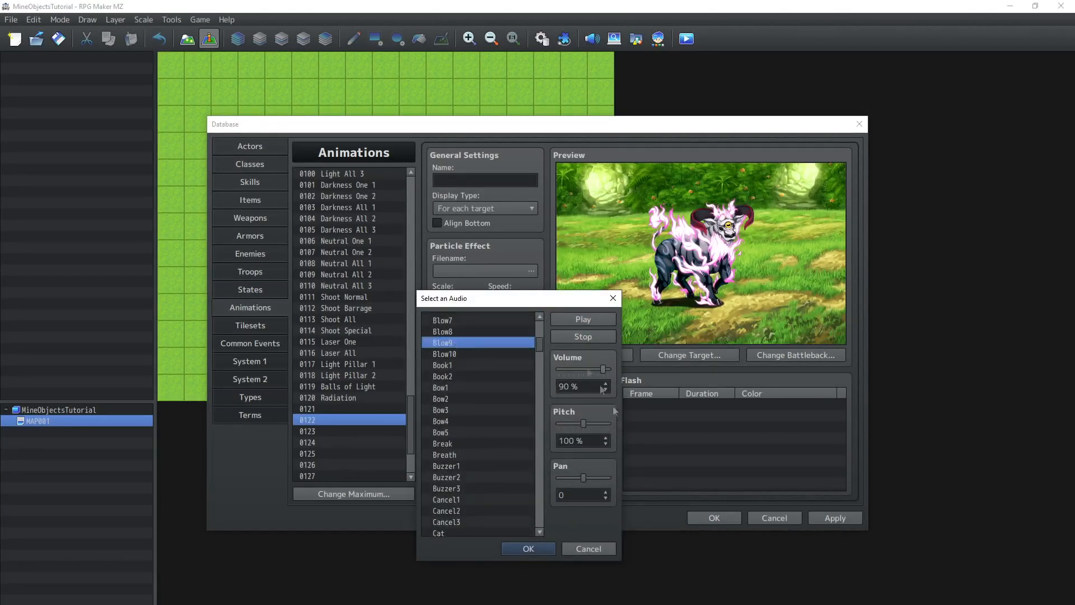
drag(604, 369, 580, 367)
click(527, 548)
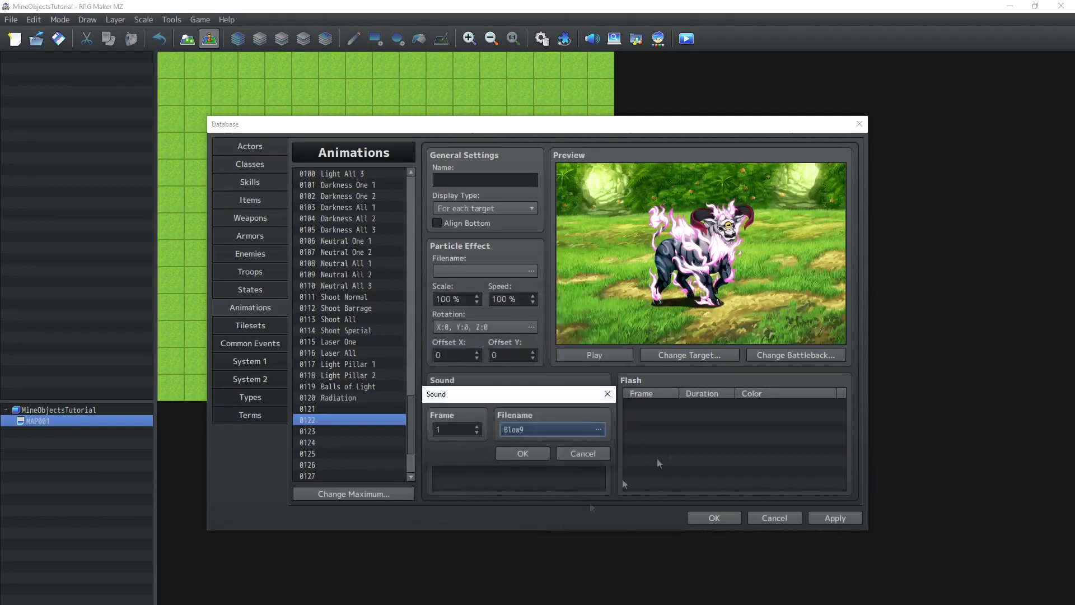
click(523, 453)
Add a brown flash (119, 85, 68, intensity 255) with duration 30 on frame 1 of animation 0122 and name it Axe.
double_click(682, 406)
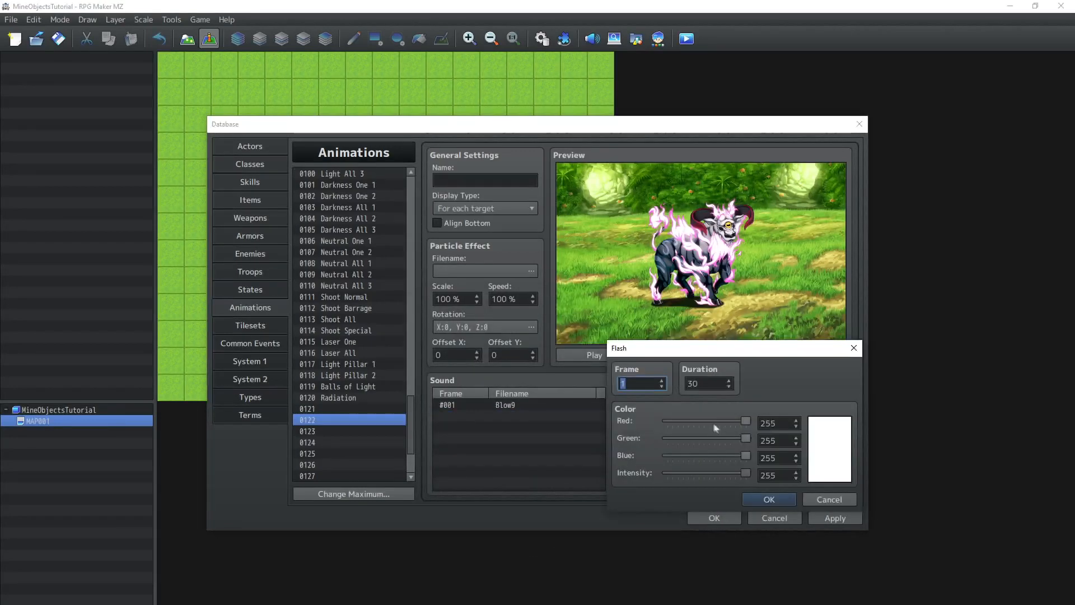
drag(745, 421, 698, 419)
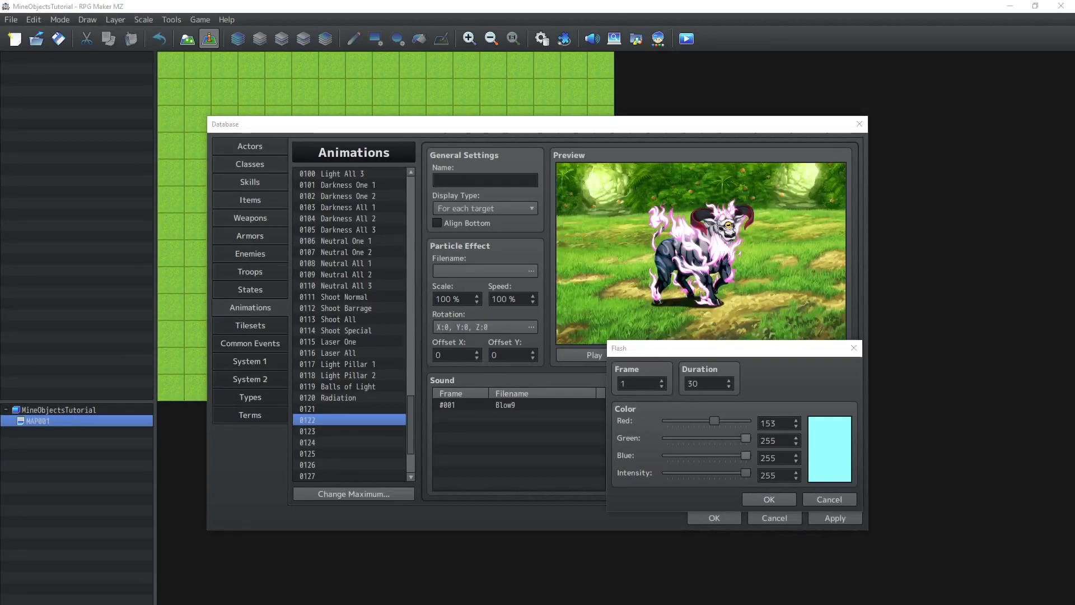
drag(714, 421, 690, 455)
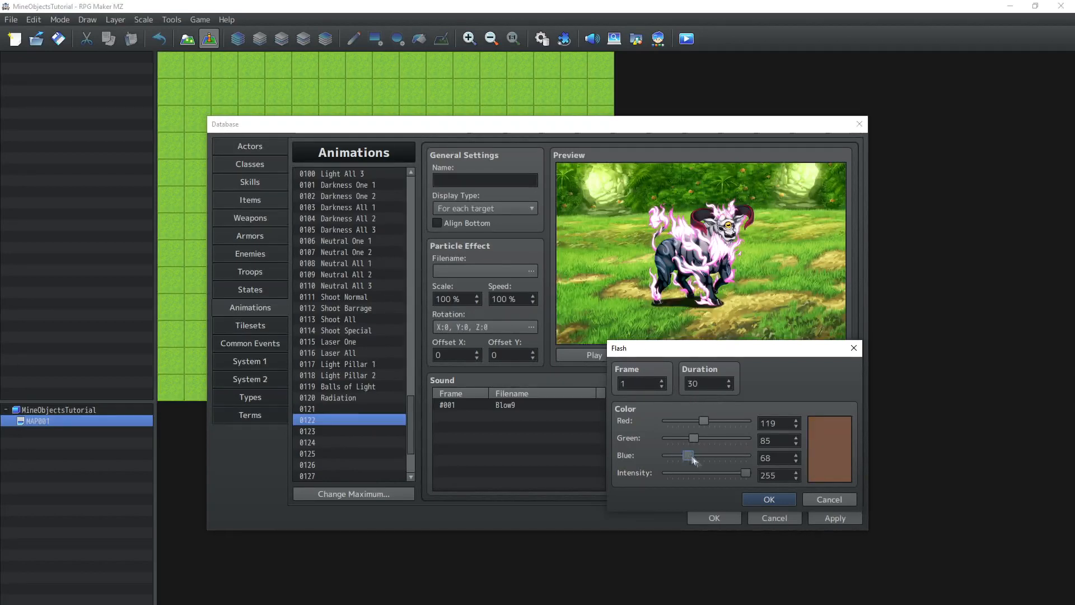
click(760, 503)
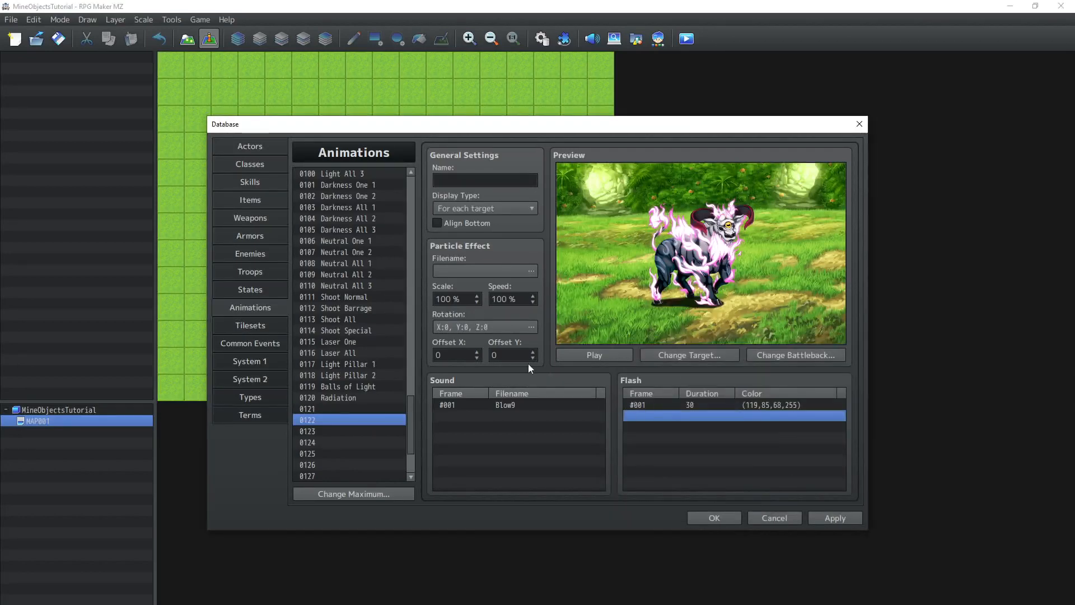
click(466, 177)
text(Axe)
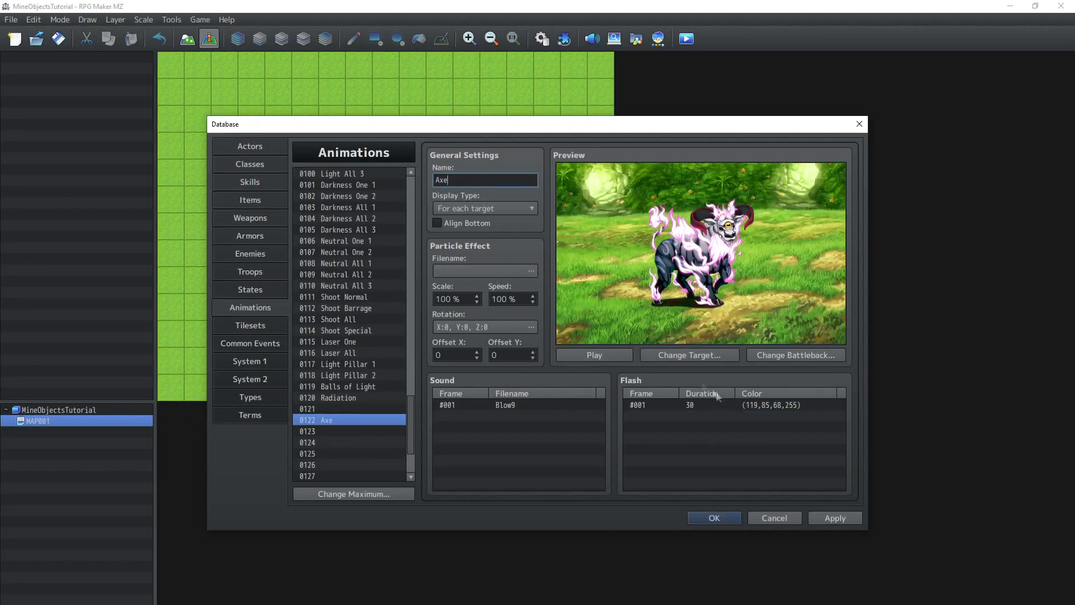
Set the title screen music to (None) in the system settings and save the database changes.
click(260, 343)
click(252, 365)
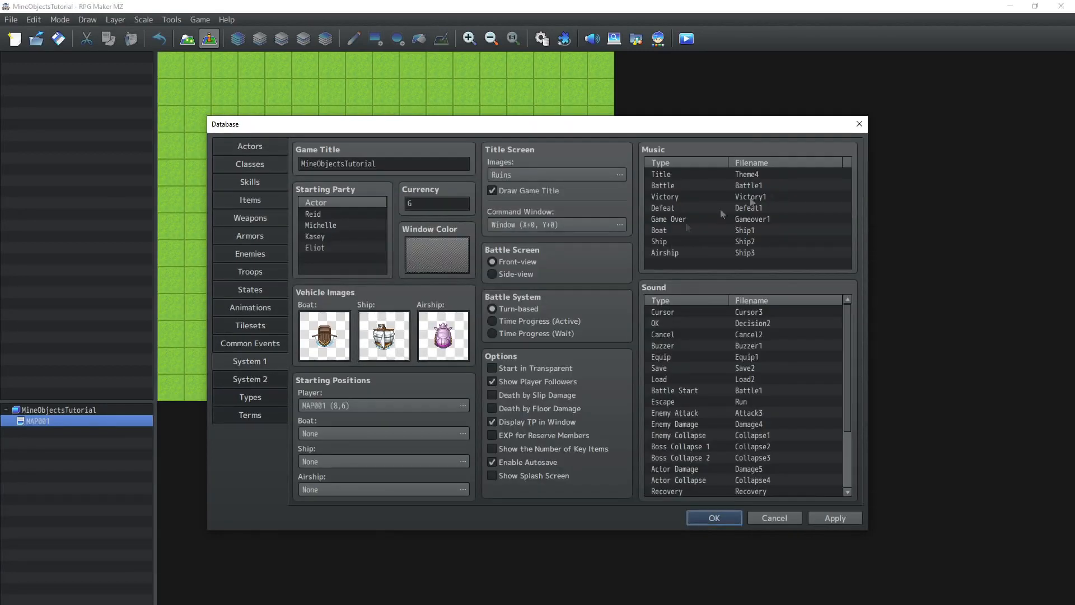
double_click(680, 172)
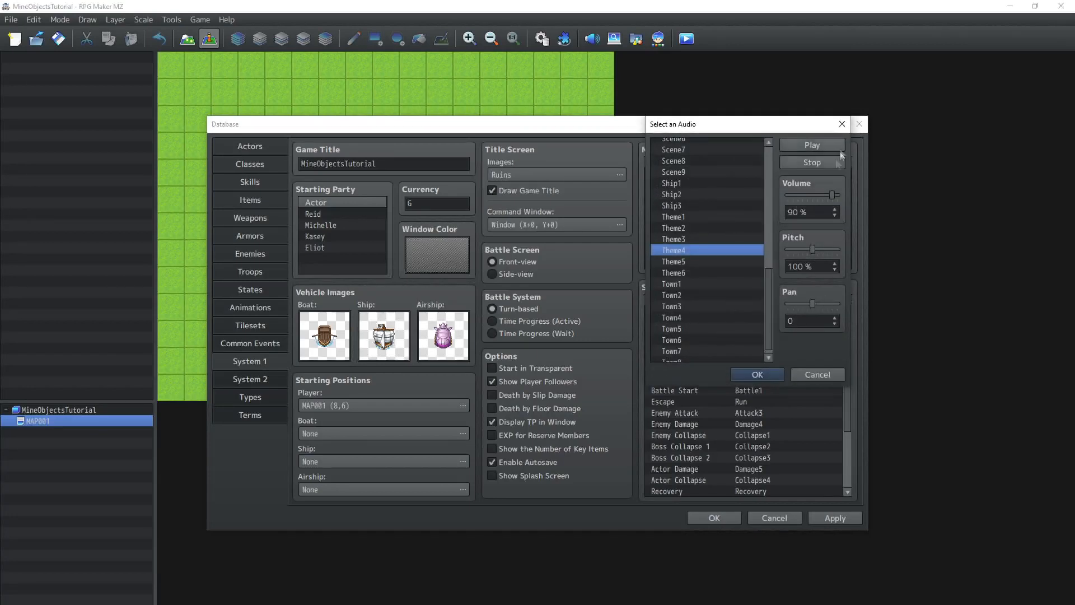
drag(769, 291, 762, 146)
click(715, 145)
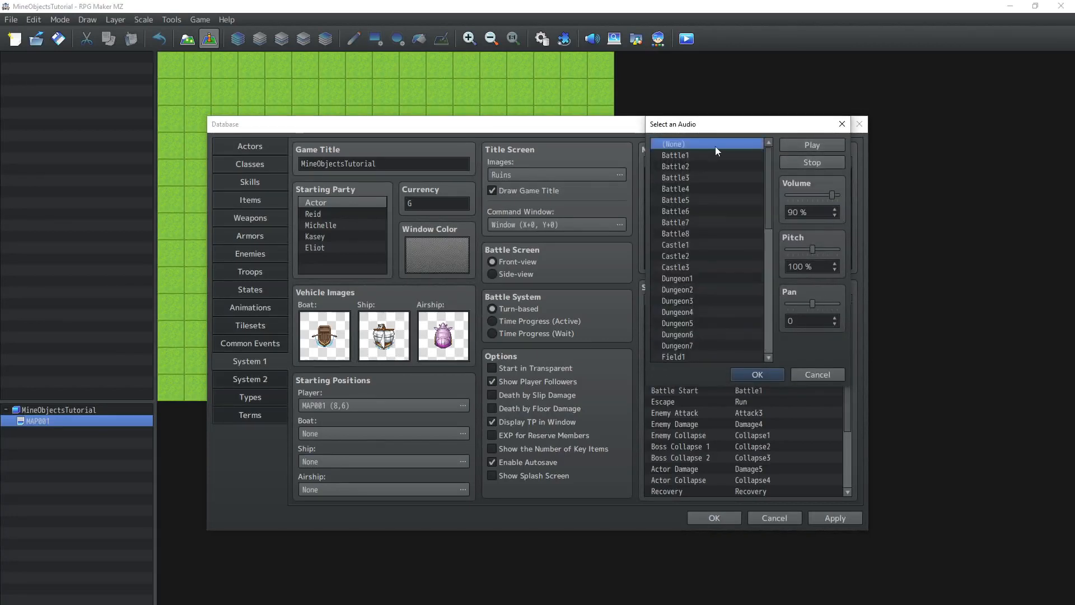
click(761, 375)
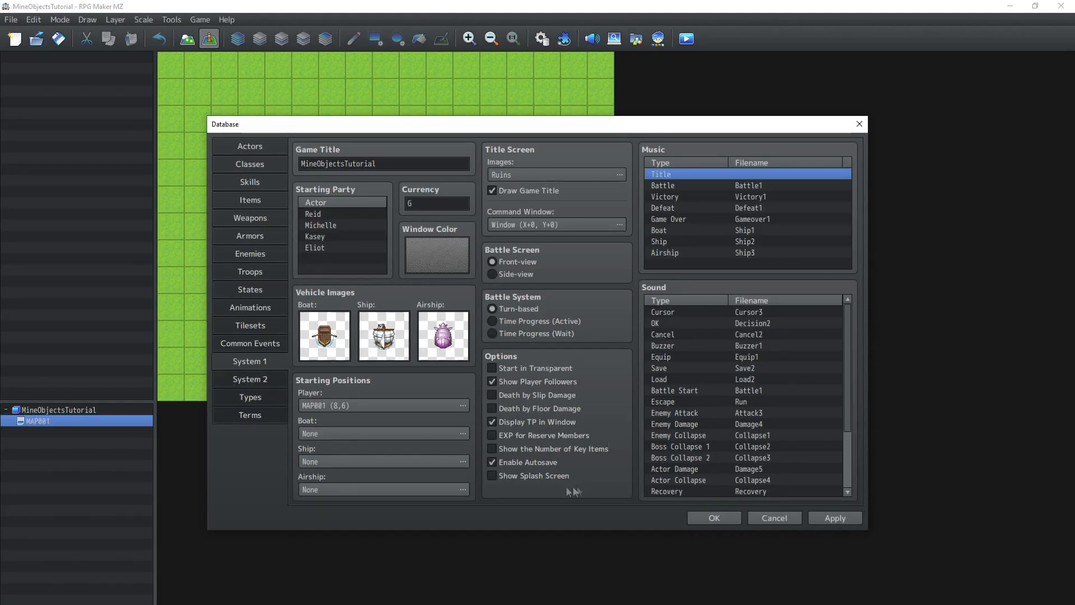
click(707, 516)
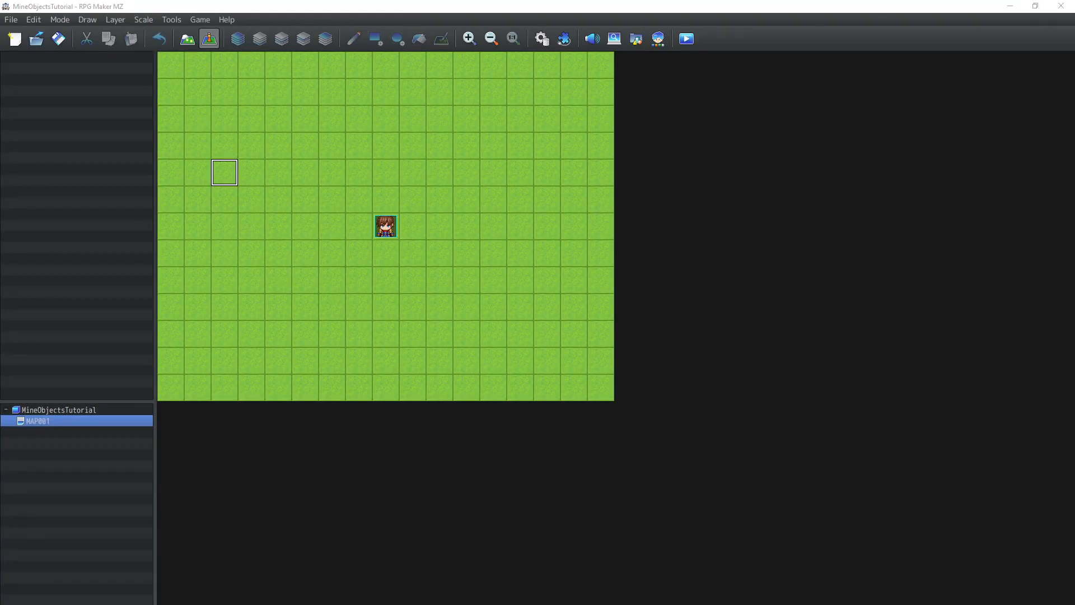
Review the tileset and general settings in the properties of map MAP001.
double_click(232, 173)
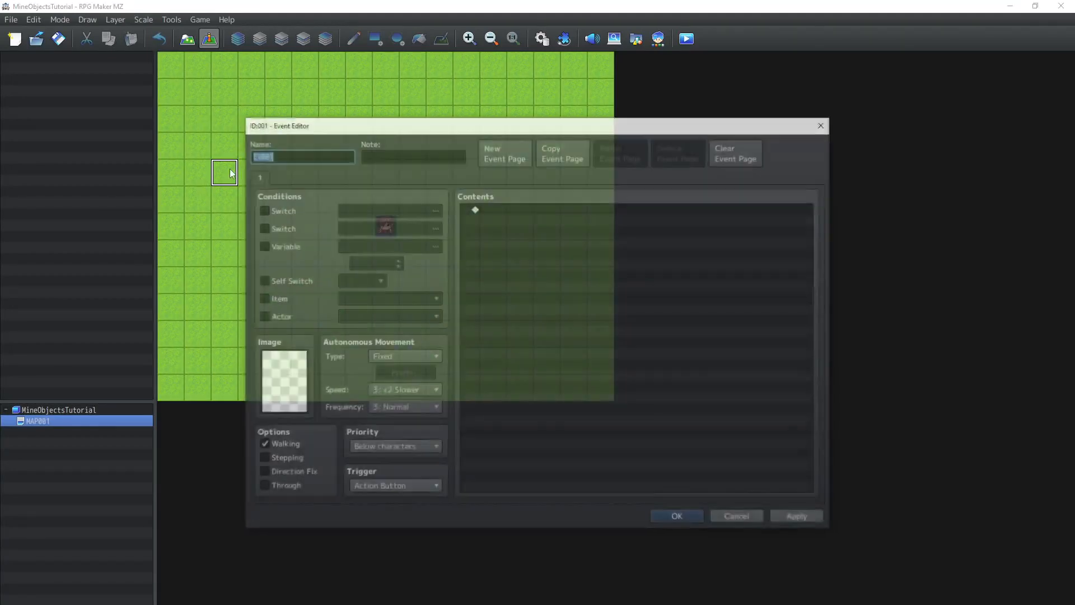
click(737, 517)
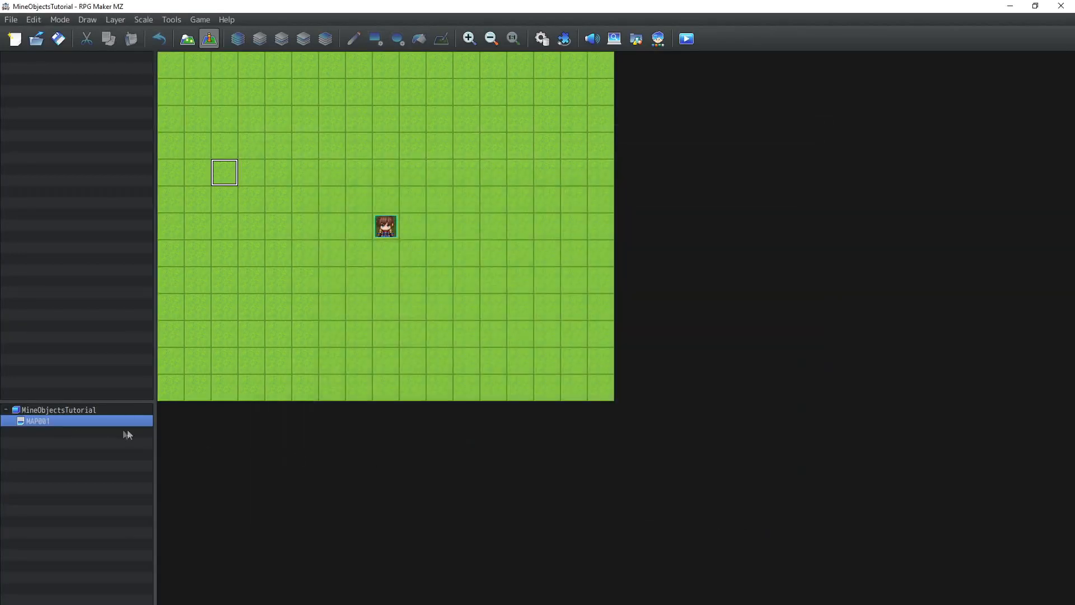
right_click(28, 421)
click(24, 424)
right_click(39, 421)
click(59, 429)
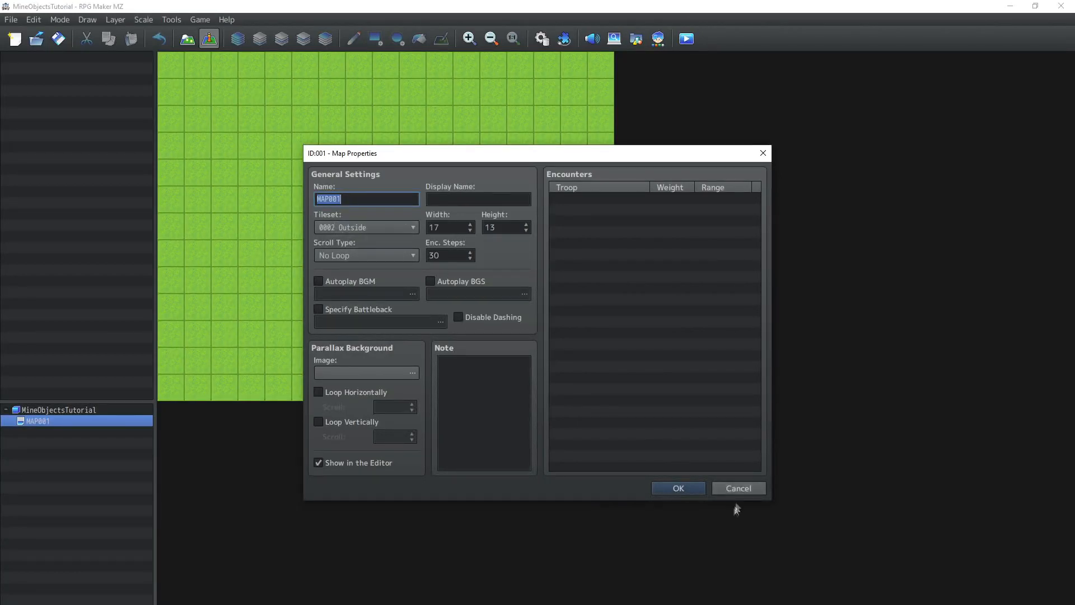
click(689, 487)
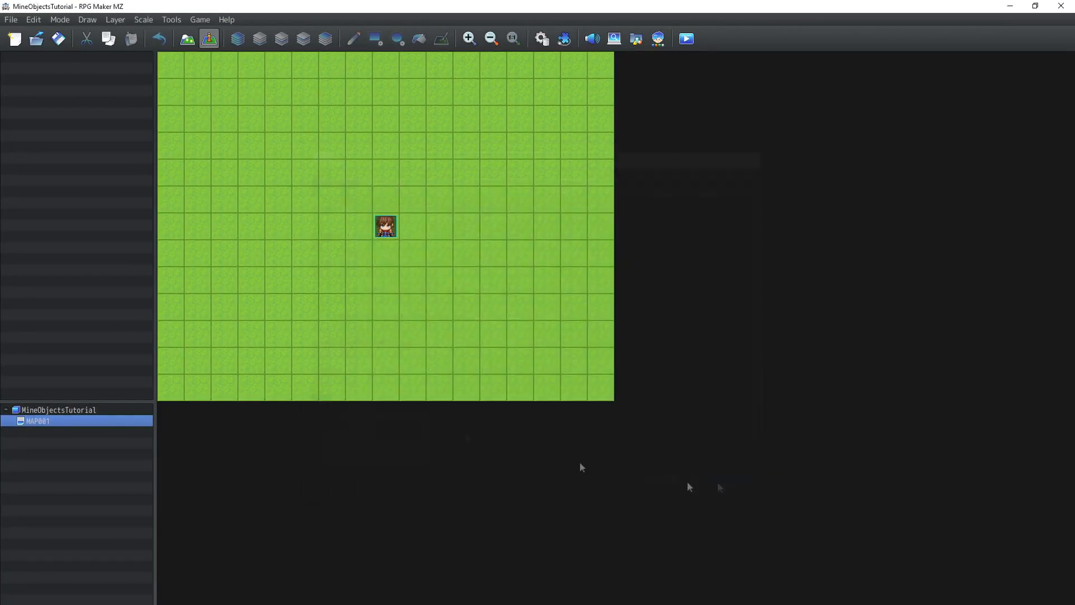
Create a map event with the tree's lower-half tile from Tileset B as image and priority Same as characters.
double_click(252, 207)
double_click(282, 387)
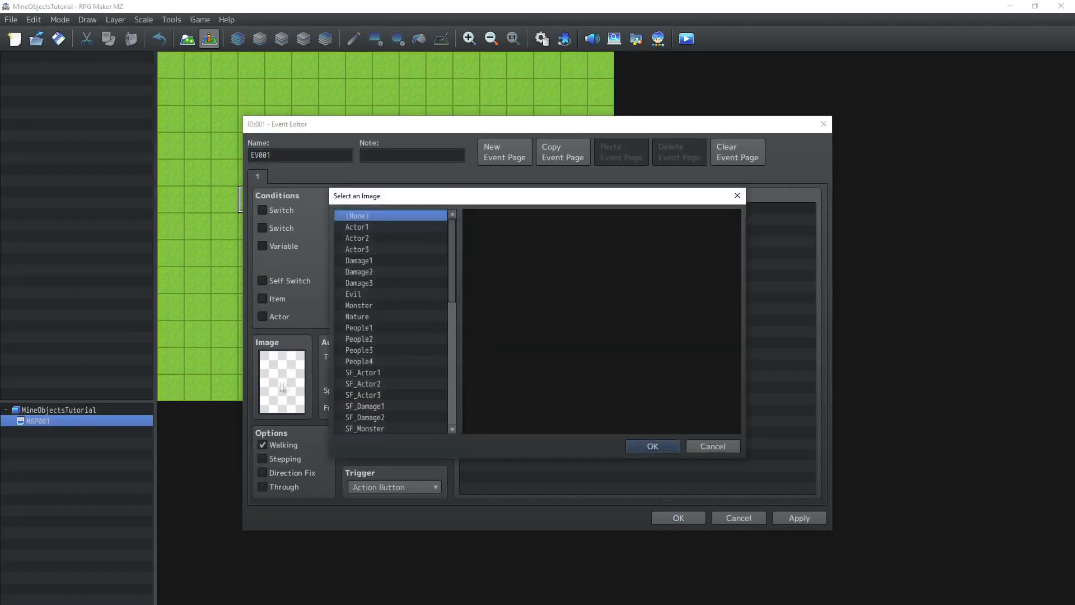
scroll(359, 327, down, 10)
click(387, 418)
click(644, 270)
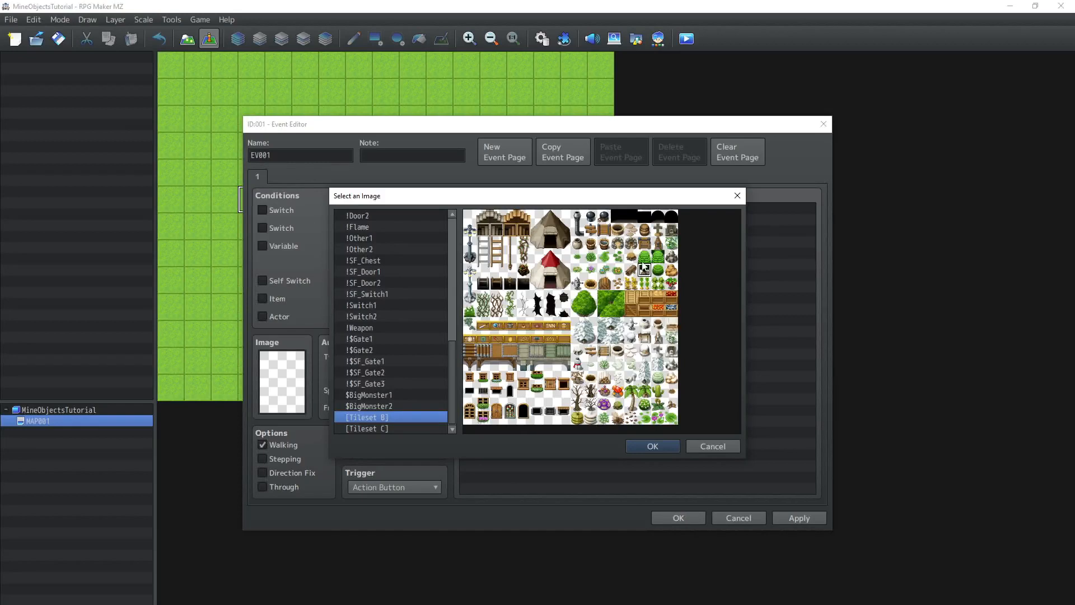
double_click(643, 271)
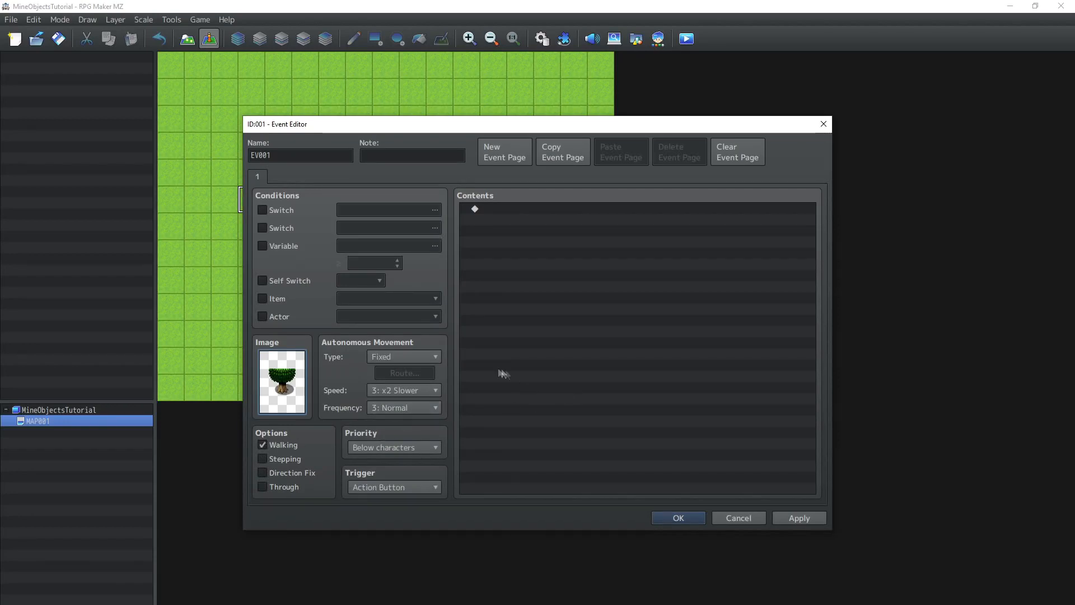
click(381, 448)
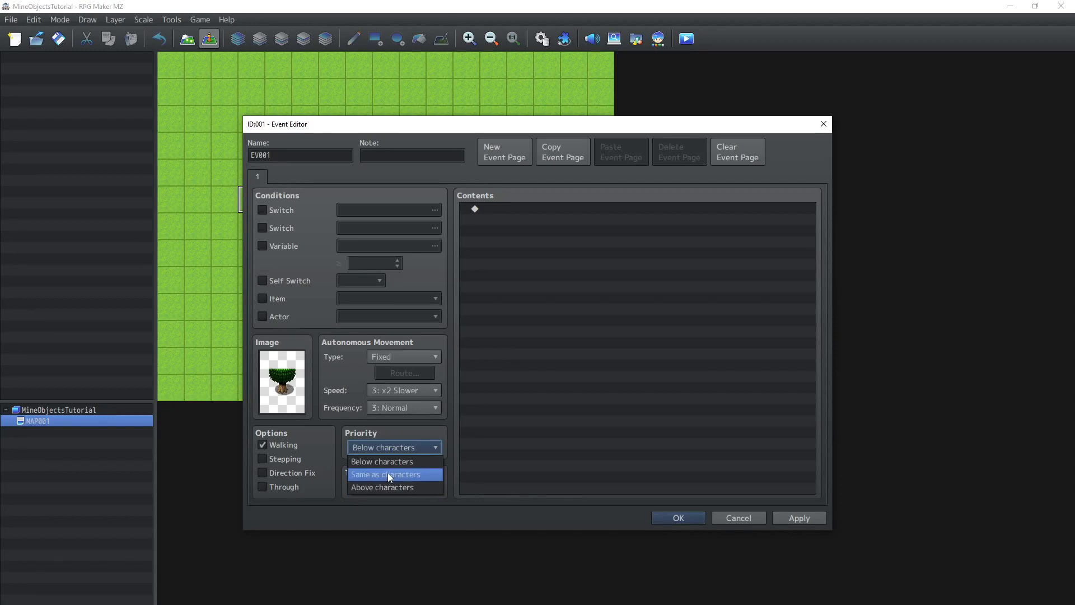
click(389, 474)
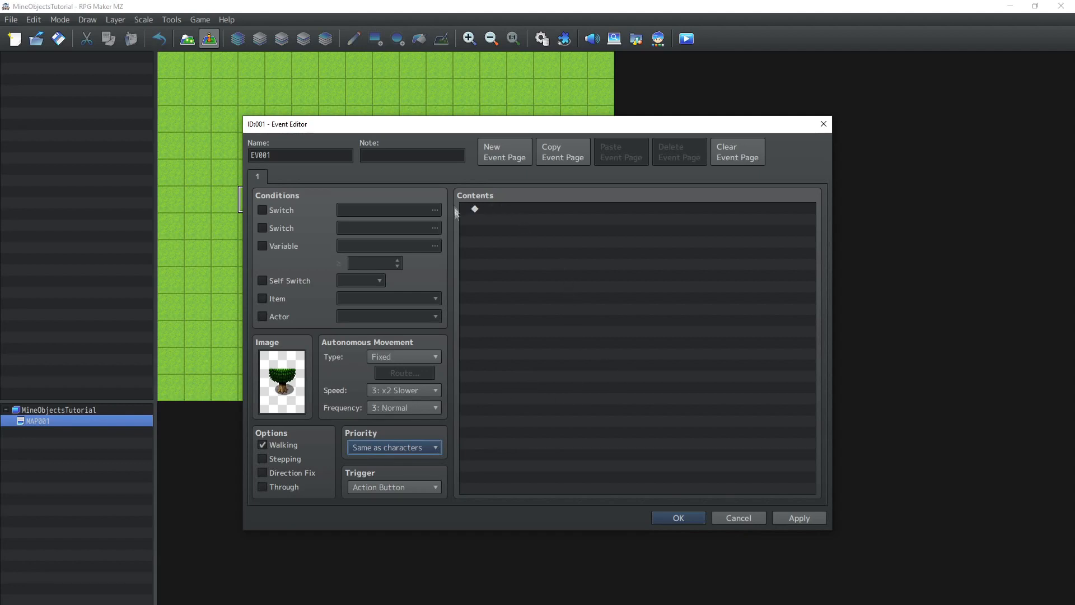
Name the tree trunk event Tree1Bottom and save it to the map.
double_click(305, 159)
text(Axe)
double_click(305, 155)
text(Tree)
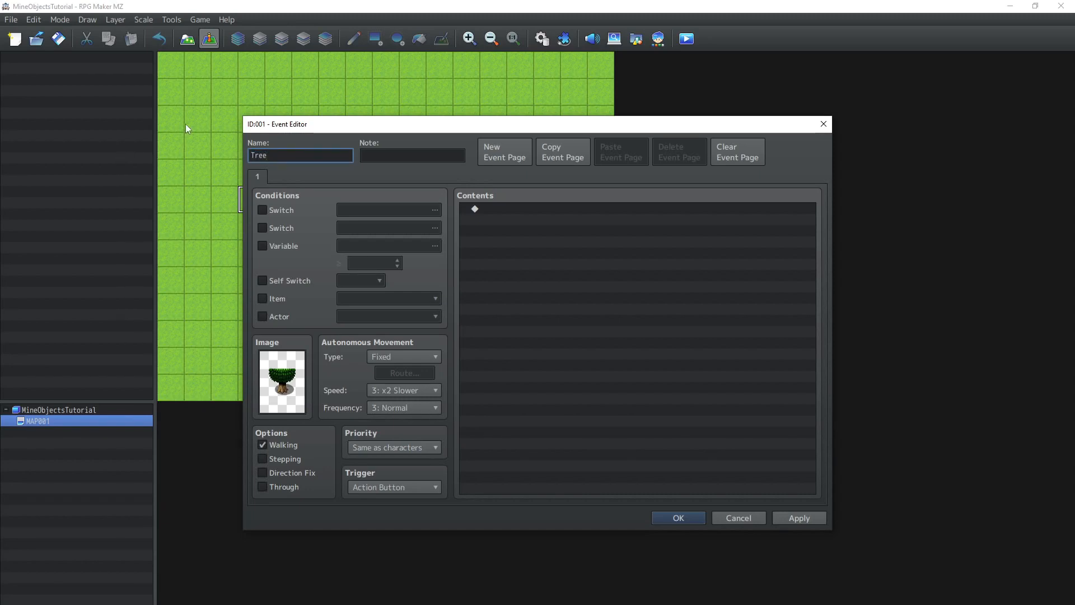
text(1Bottom)
key(Left)
key(Left)
key(Left)
key(Left)
key(Left)
key(Left)
text(1)
click(678, 517)
Create an event one tile above Tree1Bottom with the treetop tile from Tileset B and priority Above characters.
double_click(240, 158)
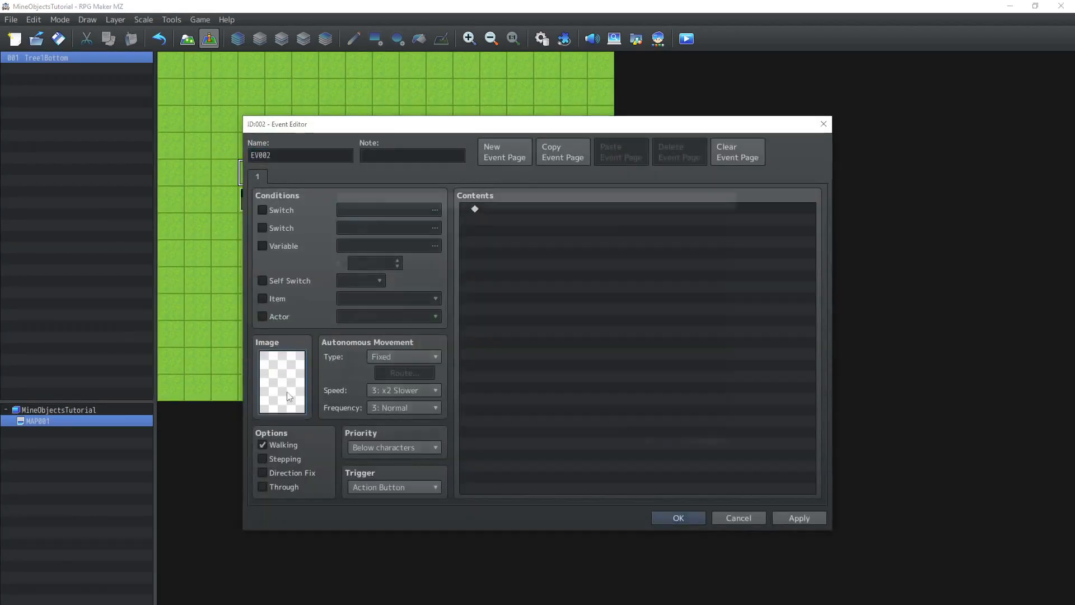
double_click(288, 396)
drag(450, 294, 439, 484)
click(371, 418)
double_click(644, 263)
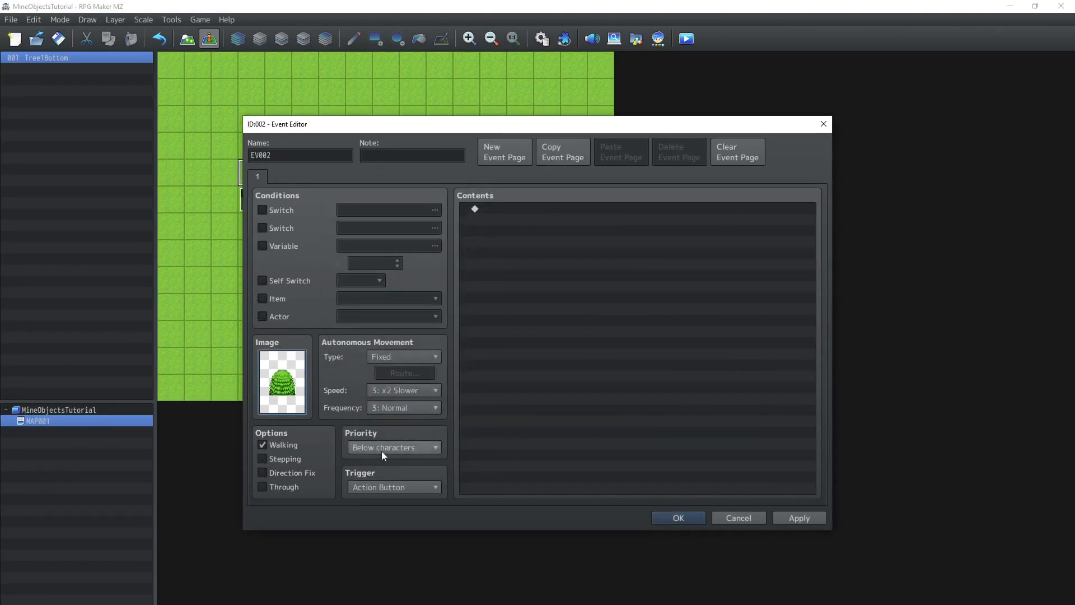
click(382, 451)
click(380, 487)
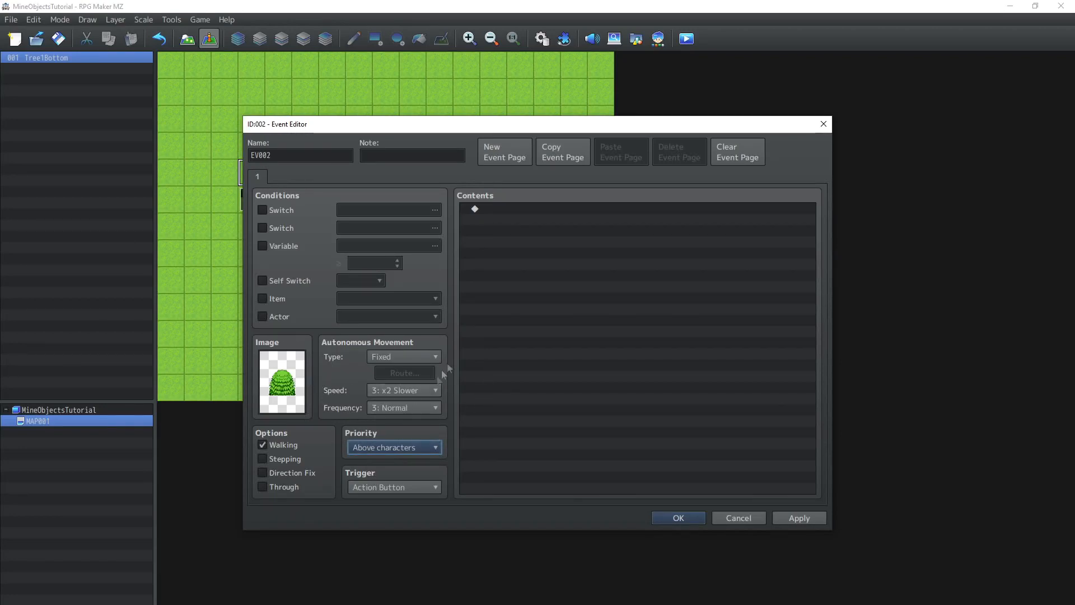
Name the treetop event Tree1Top and save it to the map.
double_click(298, 159)
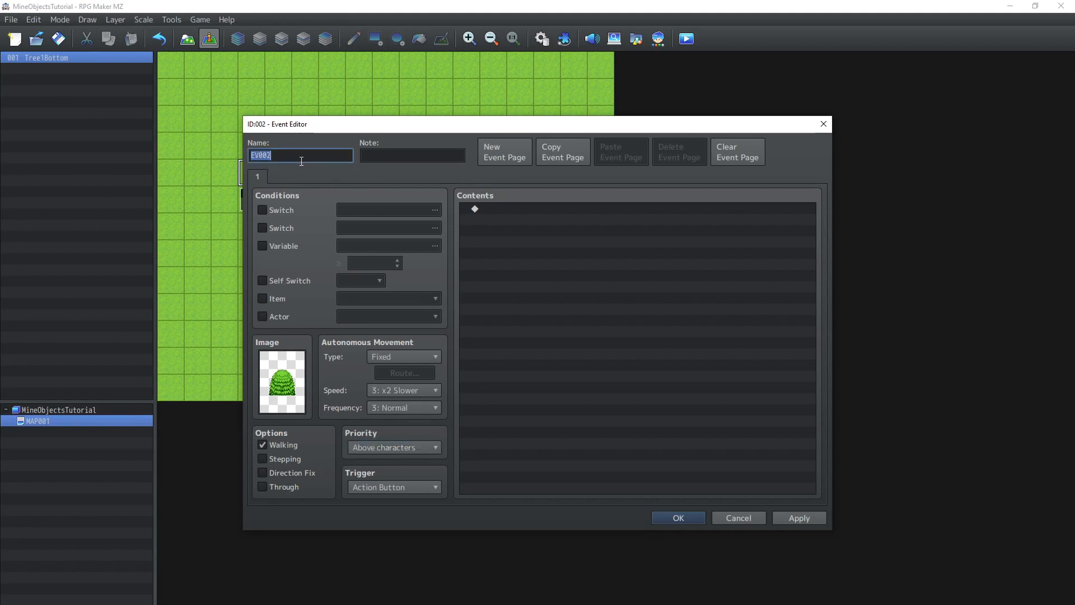
text(Tree1Top)
click(671, 515)
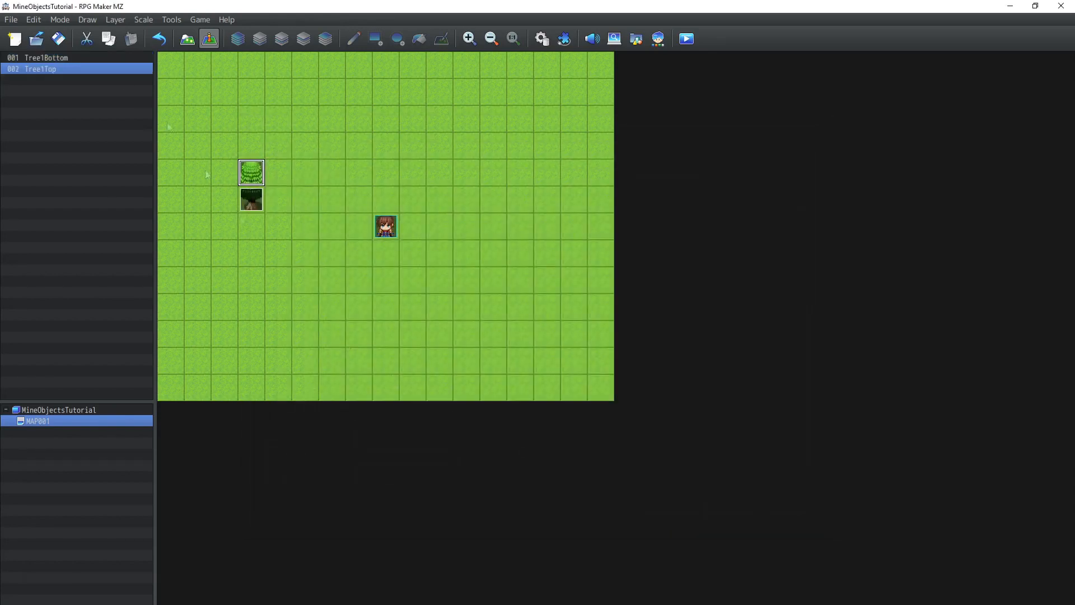
Open the Tree1Bottom event for editing and start a conditional branch in its empty contents.
click(256, 204)
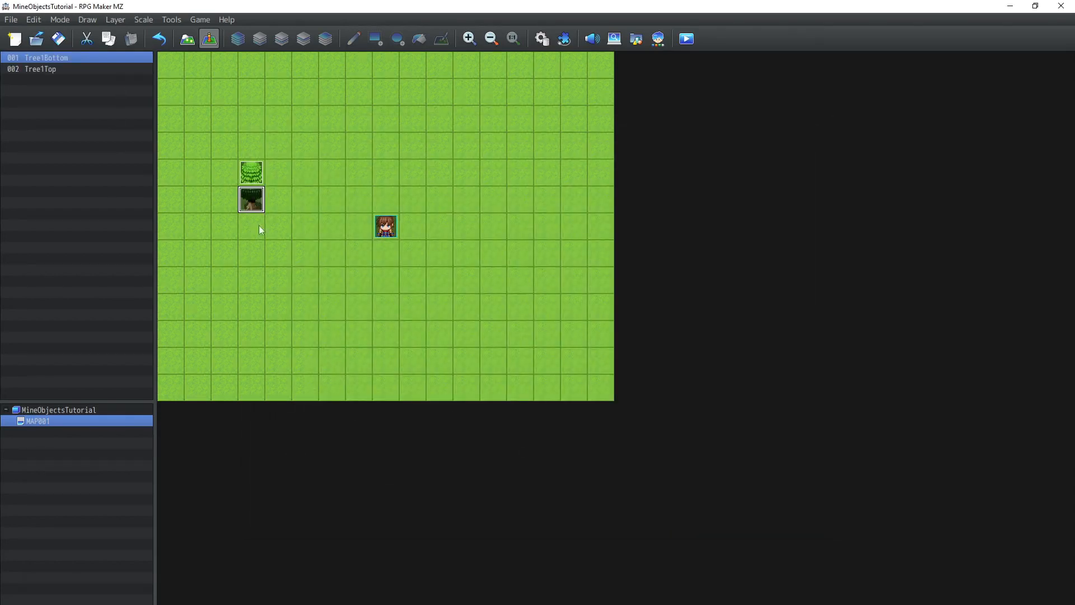
double_click(259, 194)
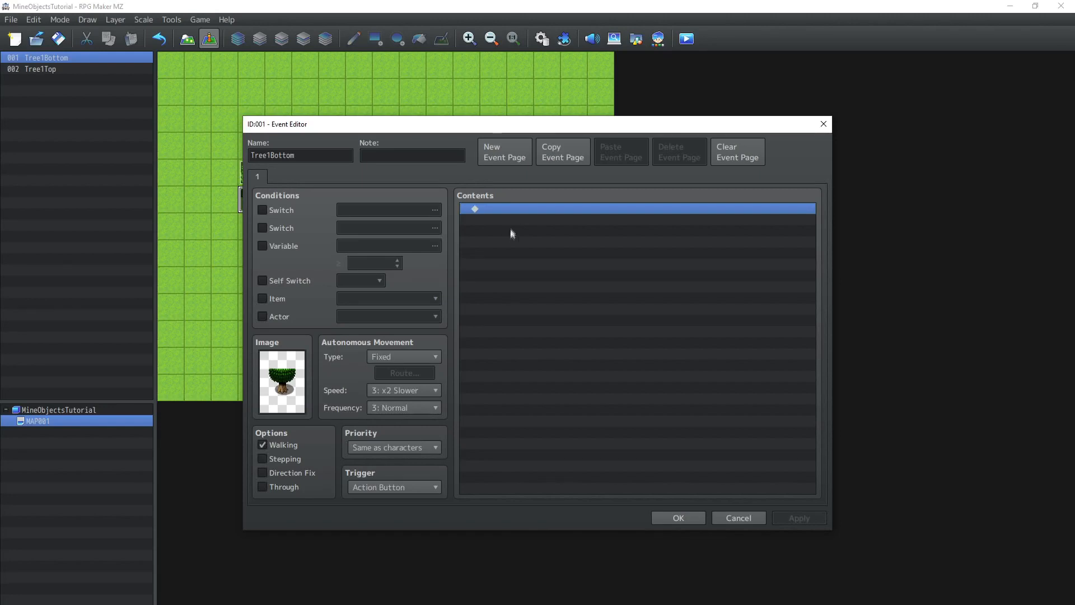
double_click(492, 213)
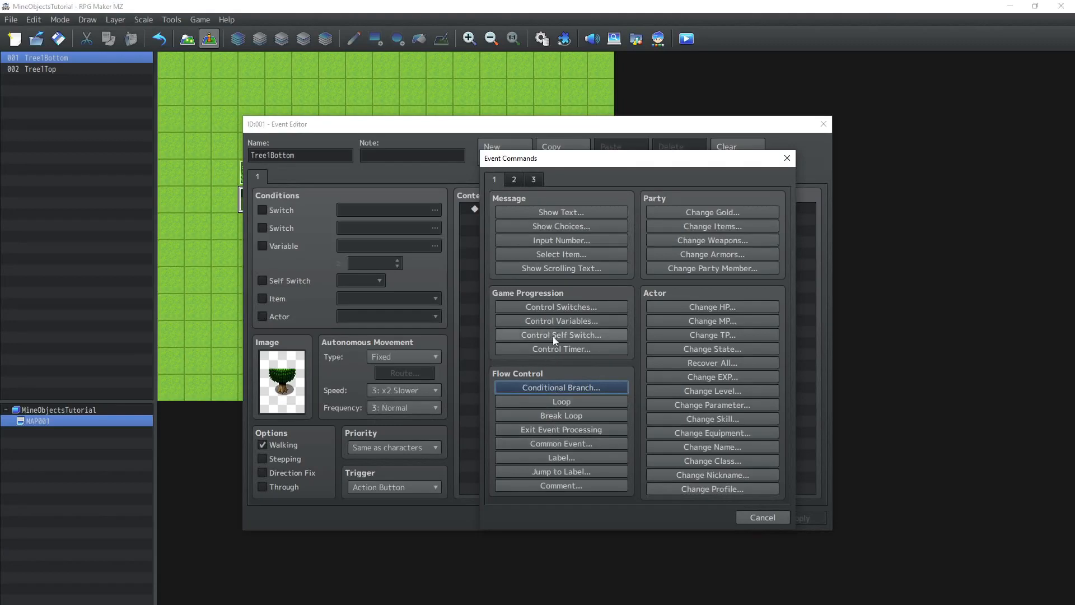
click(573, 385)
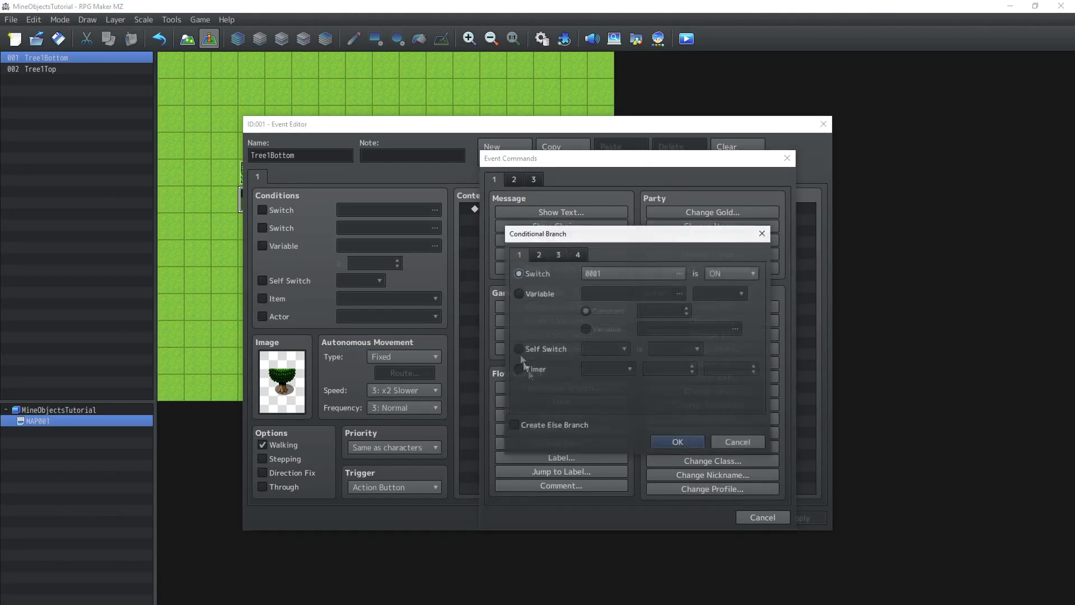
click(540, 255)
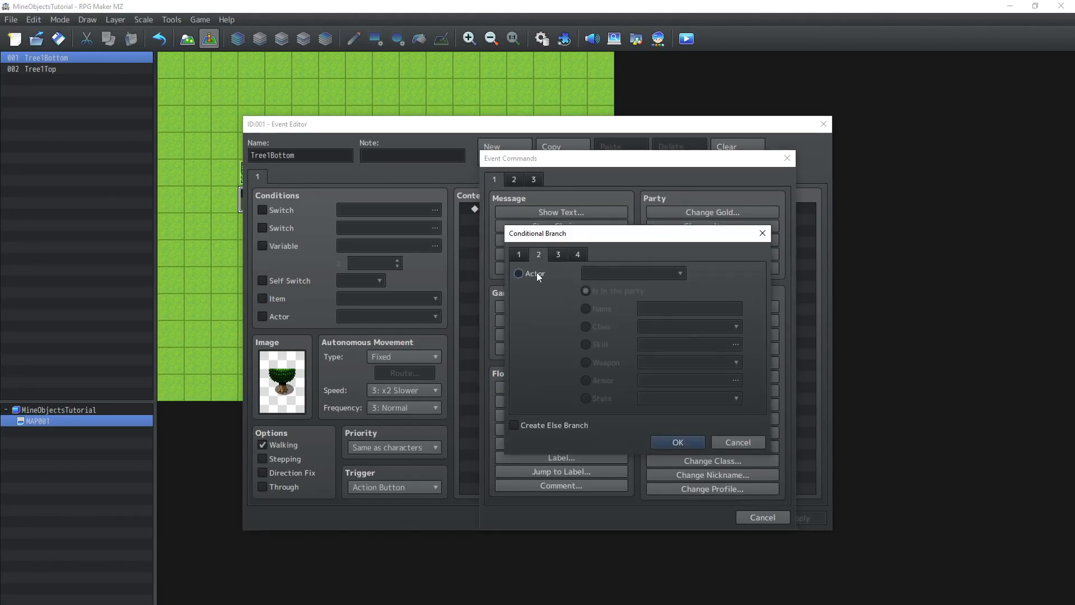
click(536, 272)
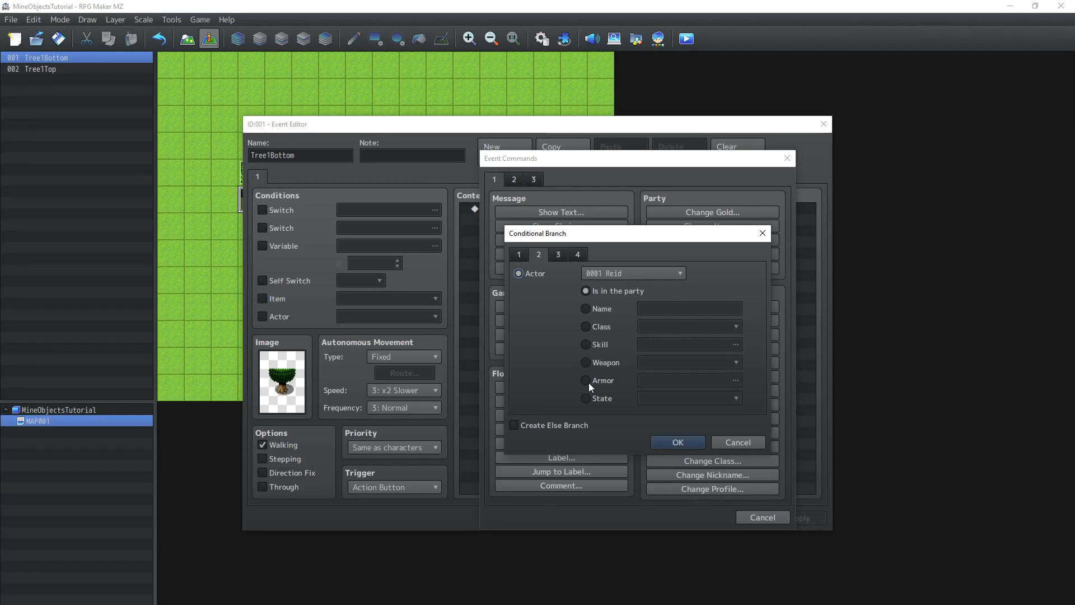
click(636, 270)
click(636, 270)
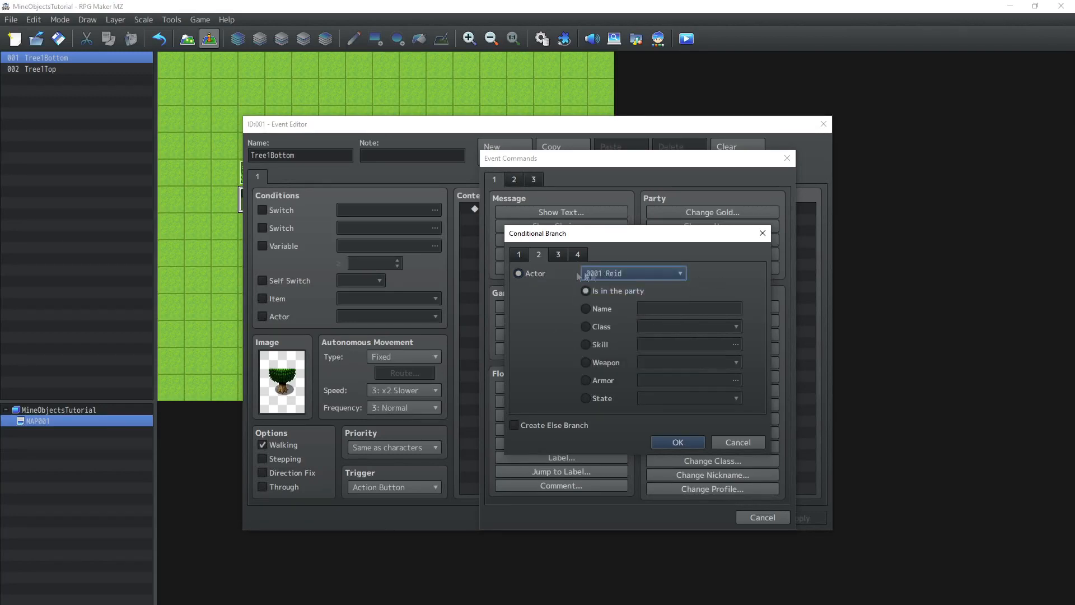
click(589, 365)
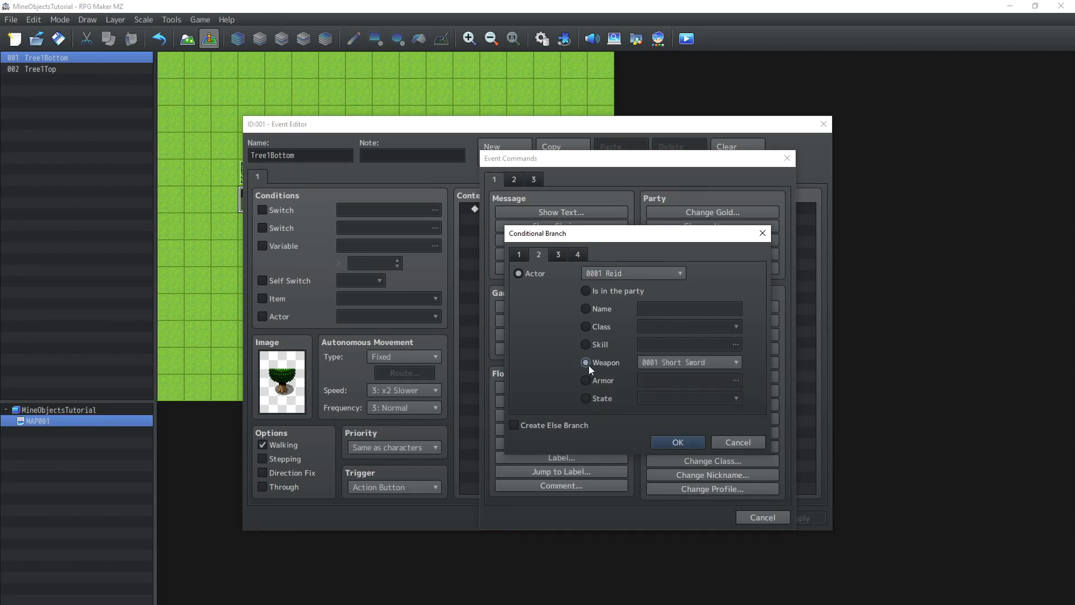
click(653, 363)
scroll(728, 387, down, 8)
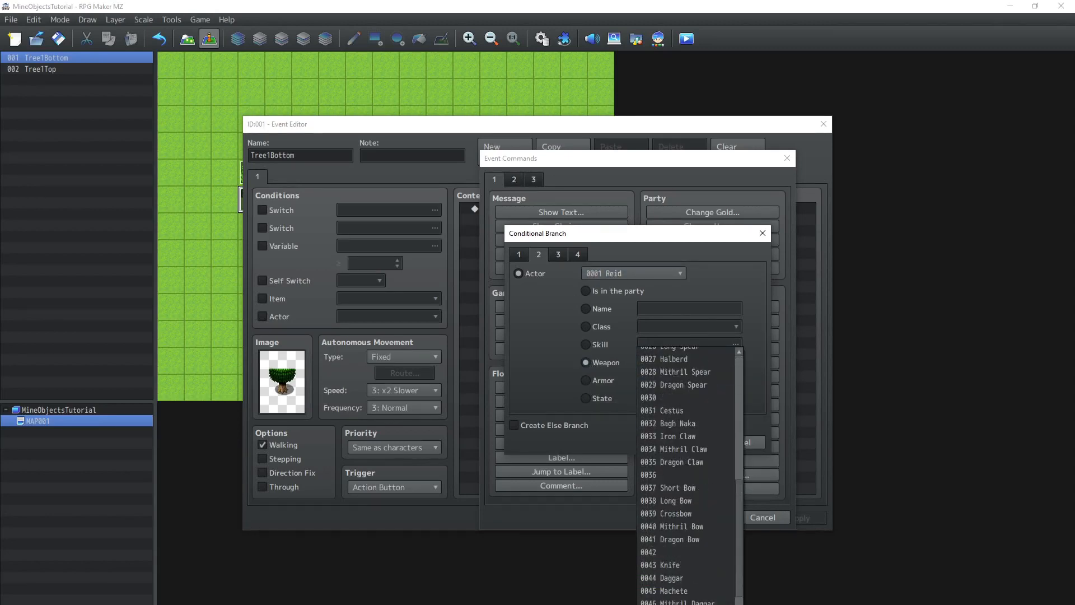
key(Escape)
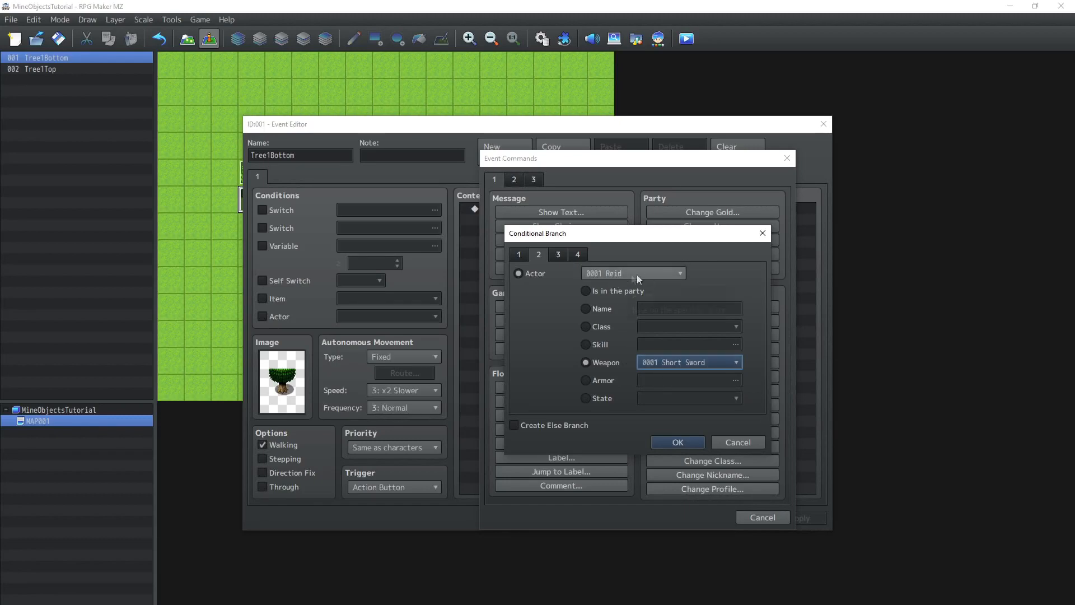
Make the conditional branch check that the party has weapon 0051 Axe, without including equipment or an else branch.
click(562, 256)
click(574, 257)
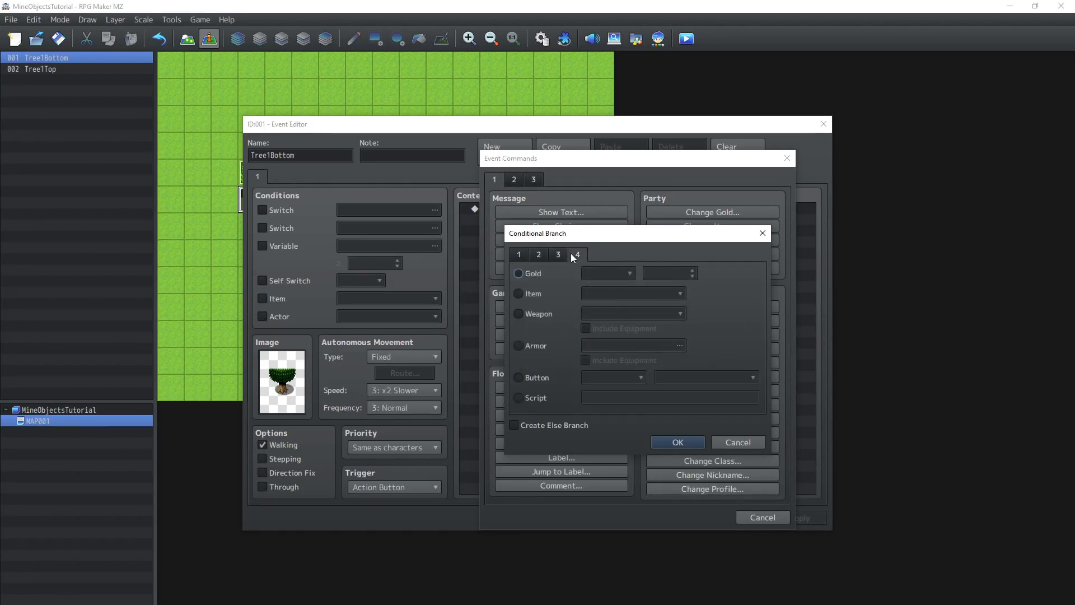
click(543, 314)
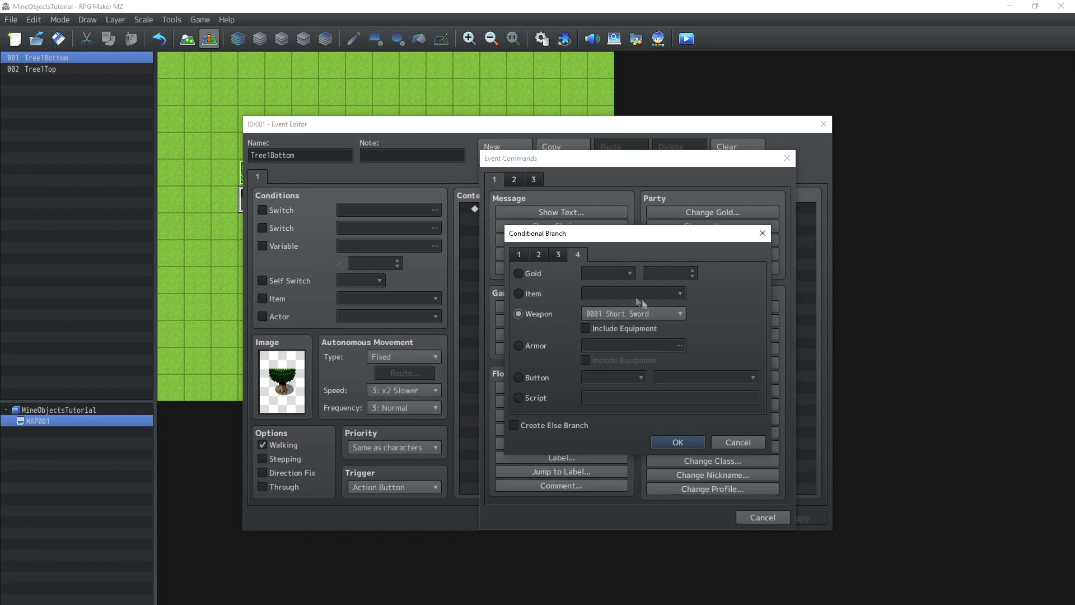
click(609, 316)
scroll(673, 348, down, 13)
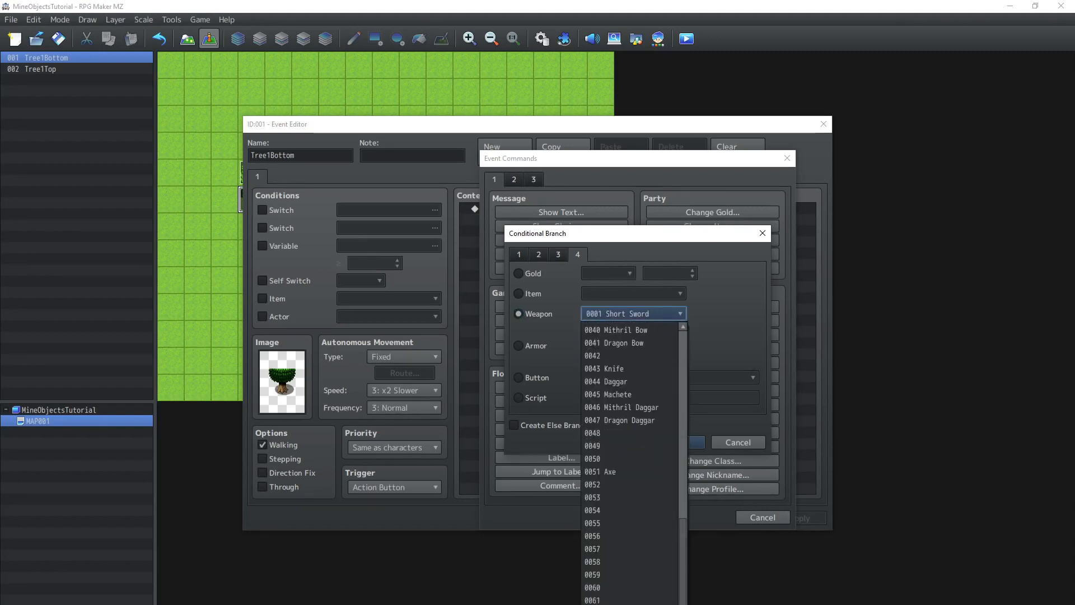
click(609, 471)
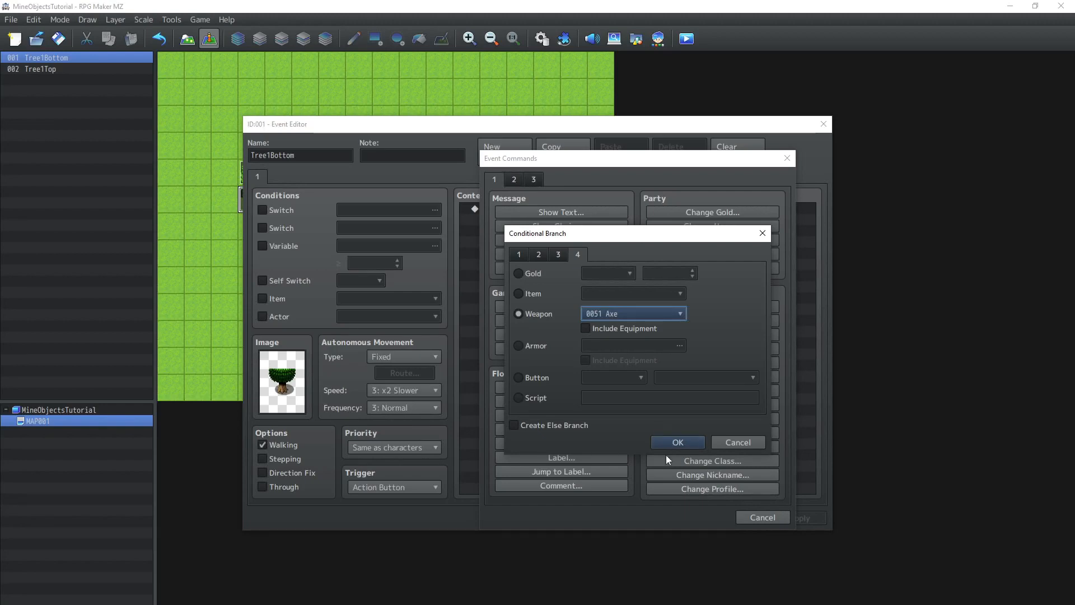
click(675, 442)
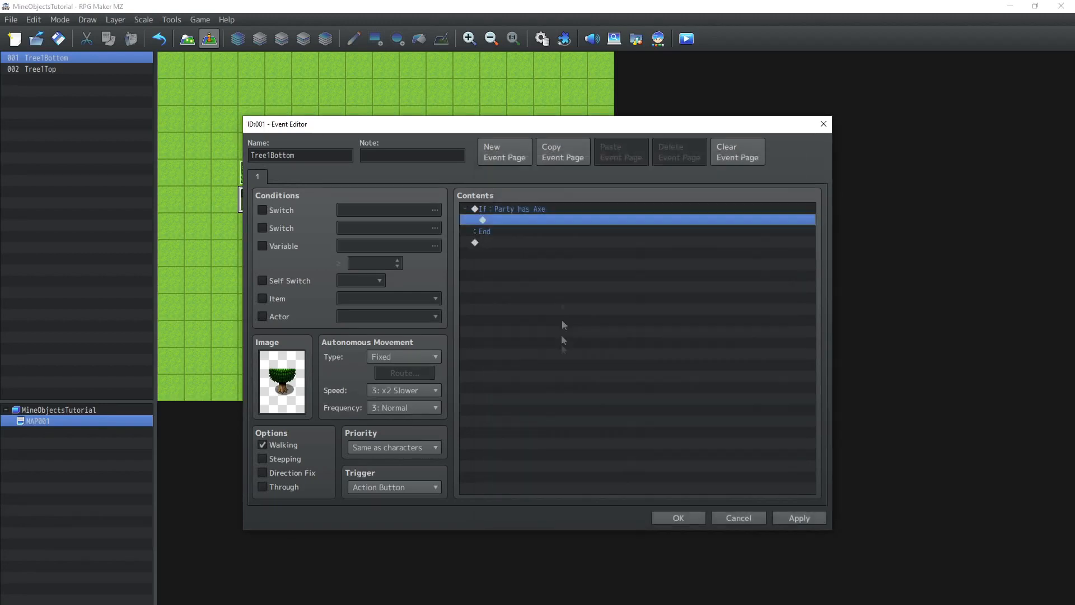
Start a variable-based conditional branch inside the axe check, naming variable 0001 Tree1AmountHits and using it as the condition.
click(532, 208)
click(528, 220)
double_click(523, 220)
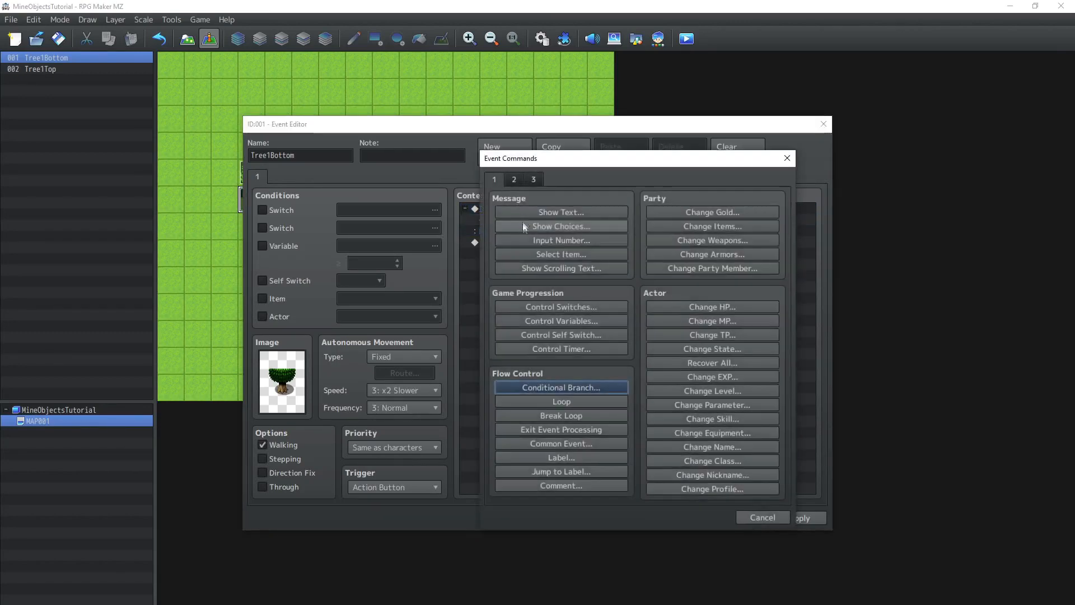
click(554, 387)
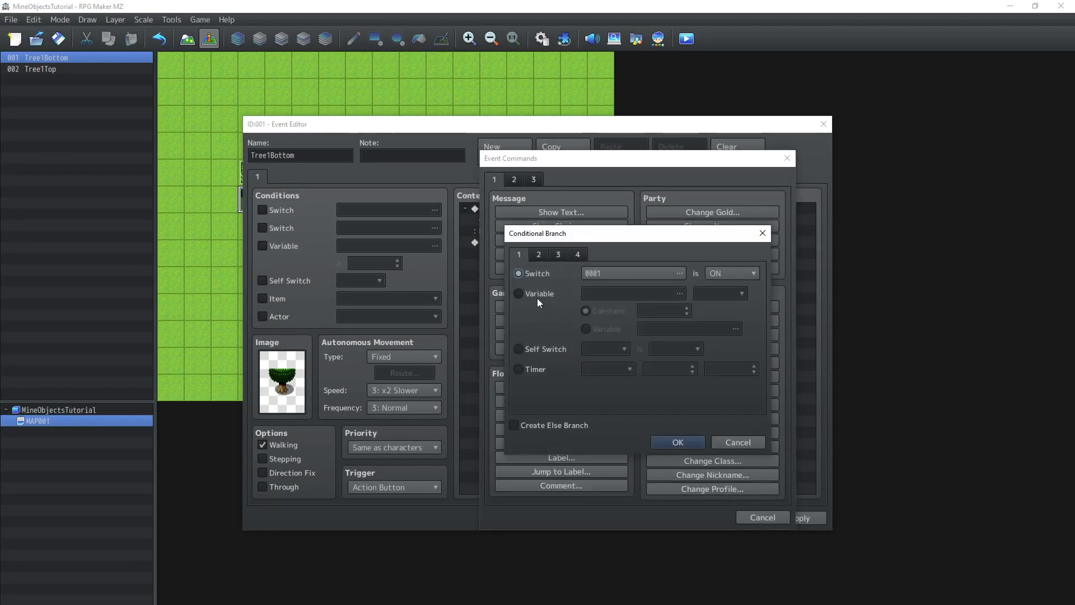
click(538, 294)
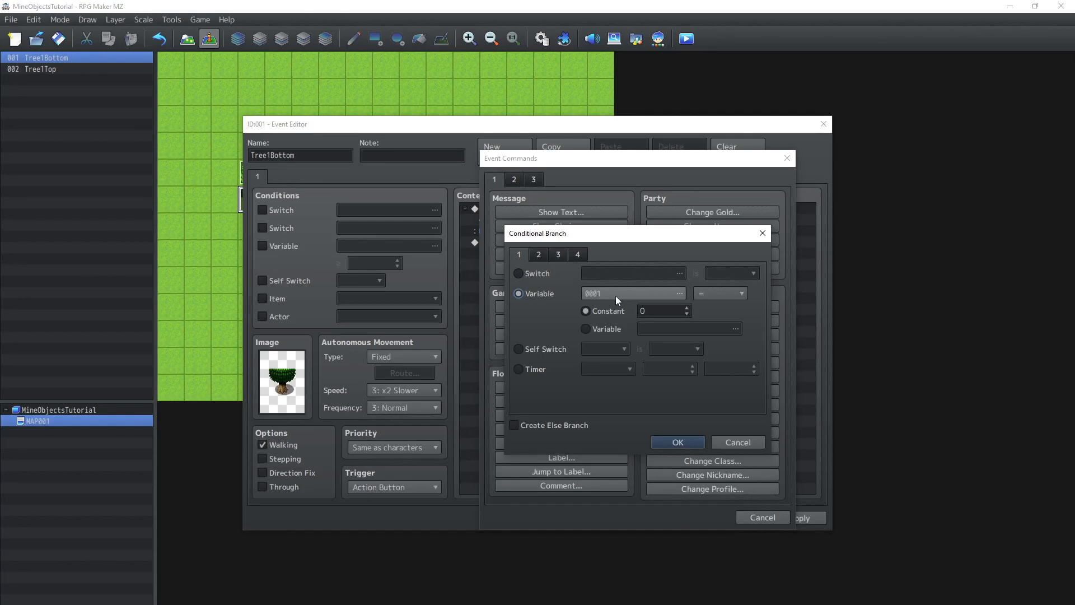
click(672, 294)
click(693, 454)
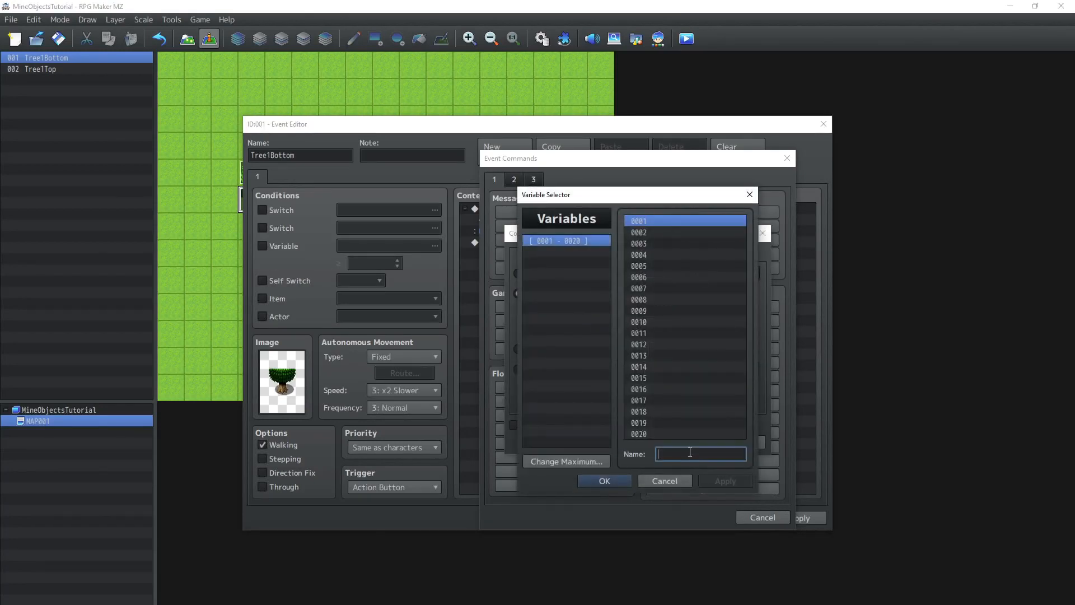
text(Tree1)
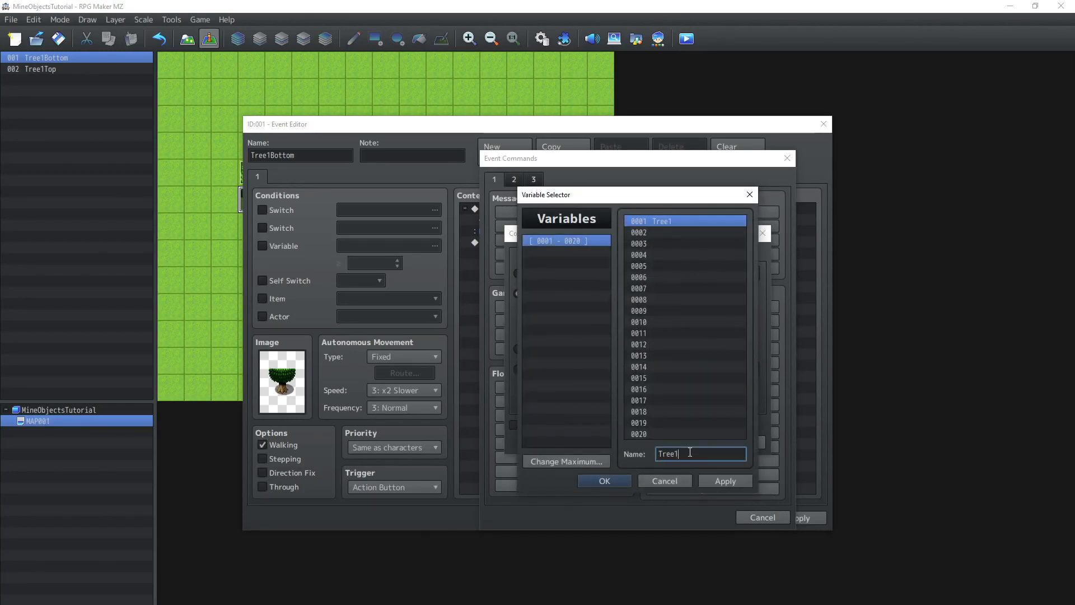
text(A)
text(untHits)
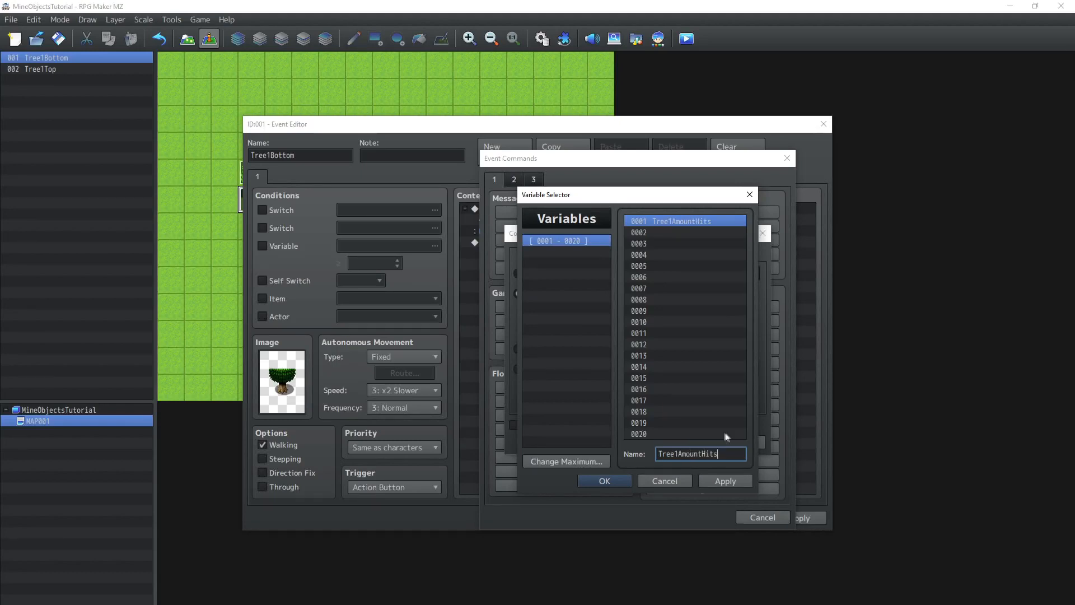
click(603, 482)
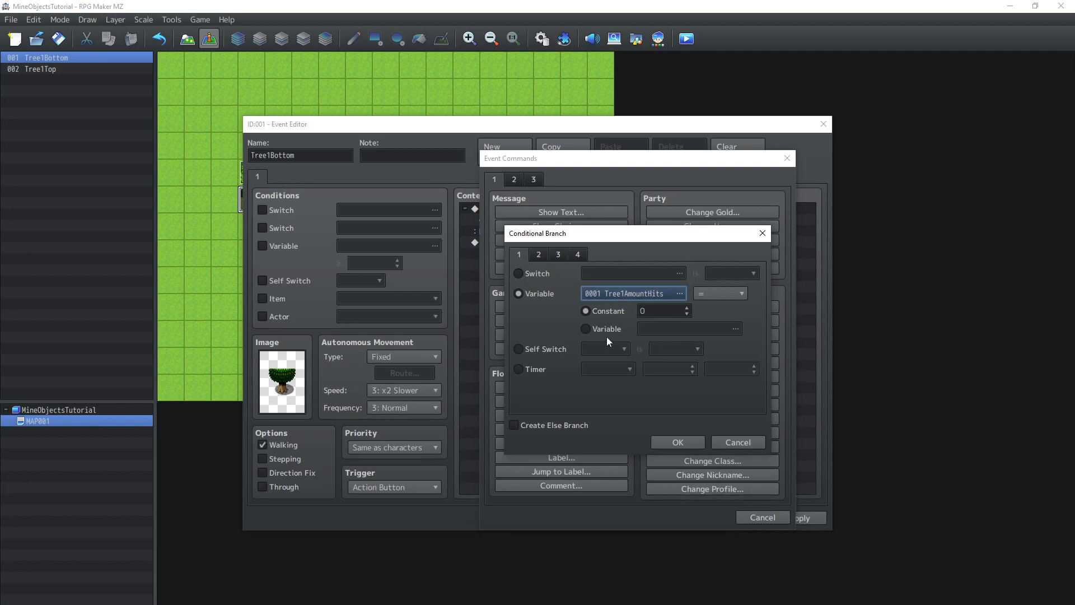
Compare Tree1AmountHits with the constant 0 using equals, and add the nested branch to the event.
click(642, 315)
scroll(644, 313, up, 1)
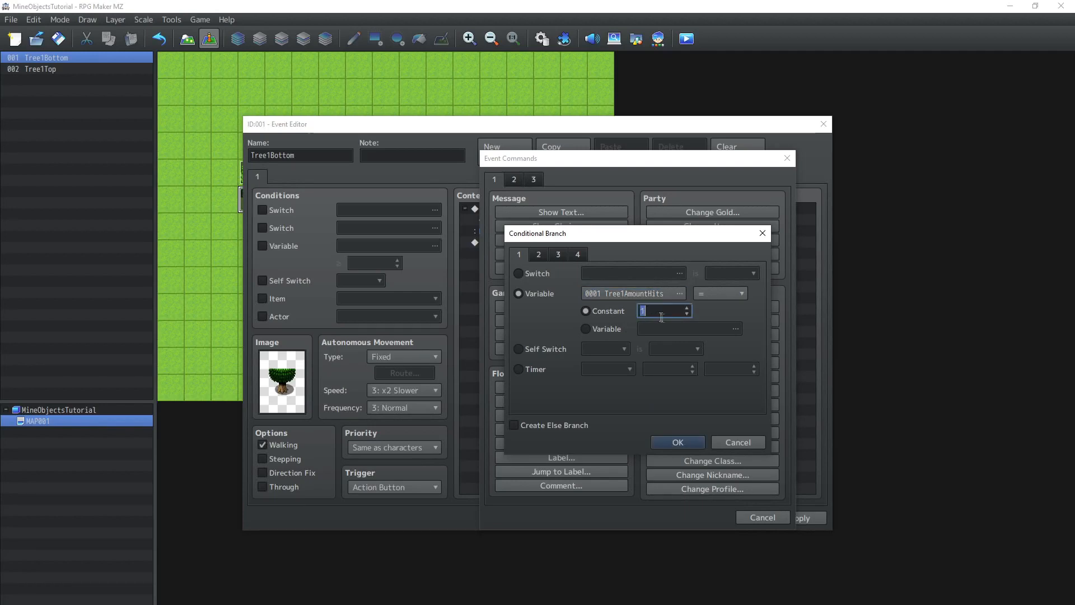
scroll(668, 314, up, 1)
click(590, 330)
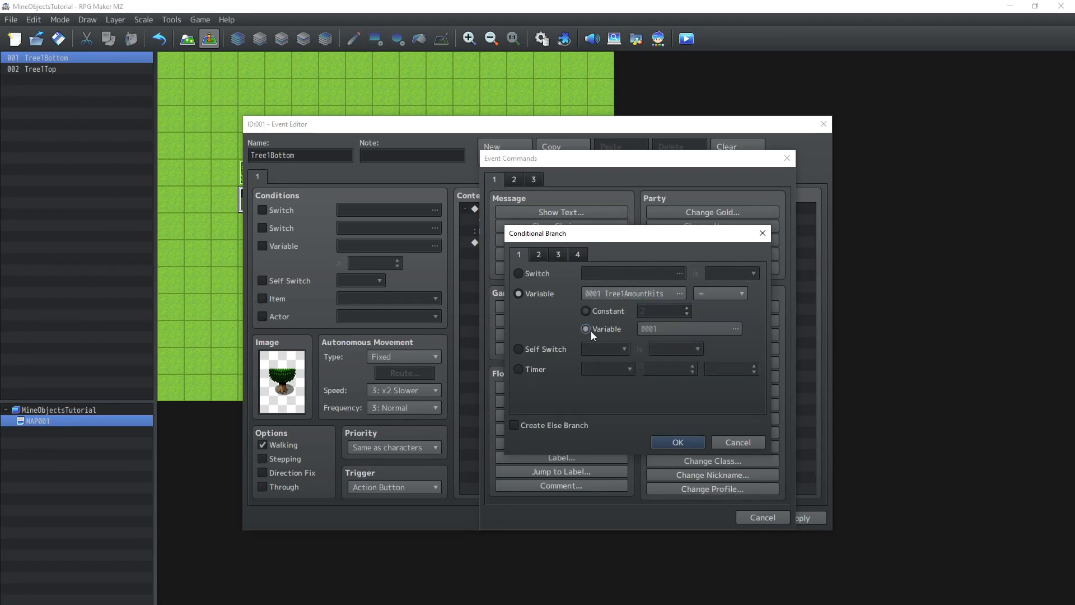
click(597, 313)
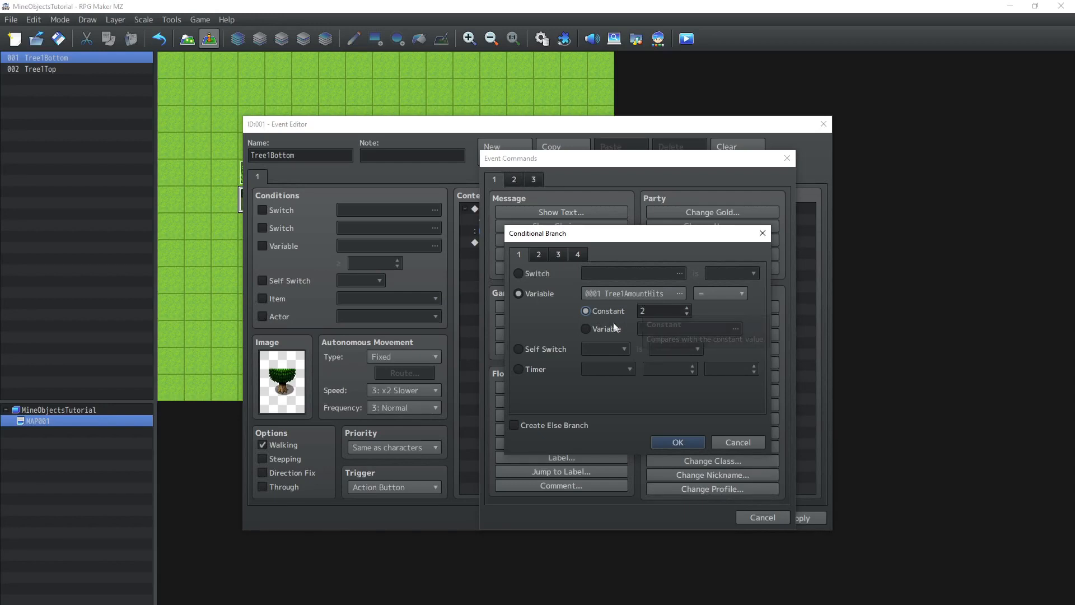
double_click(651, 312)
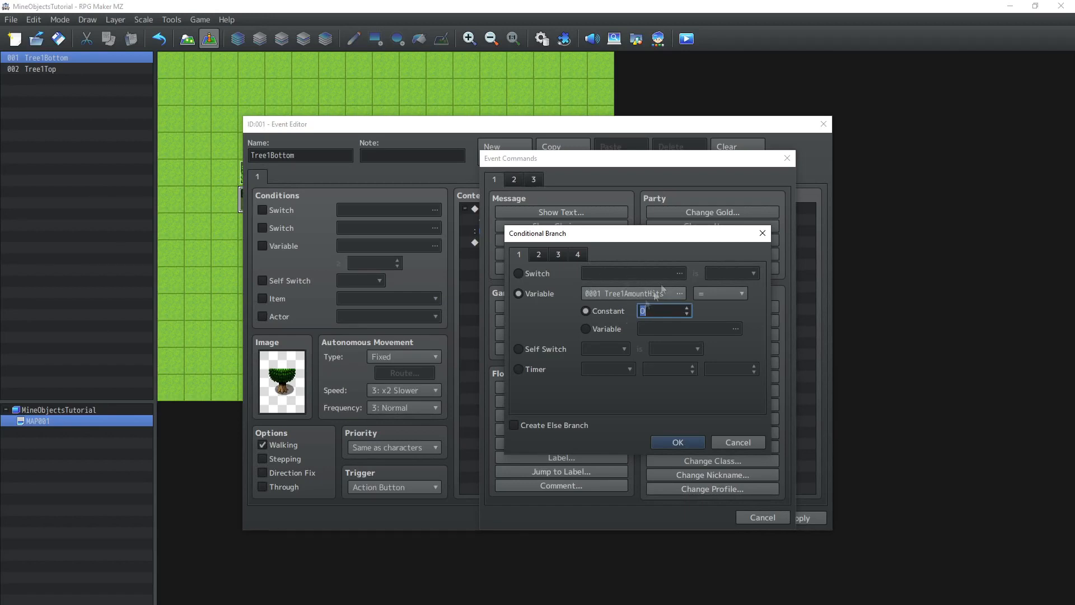
click(674, 442)
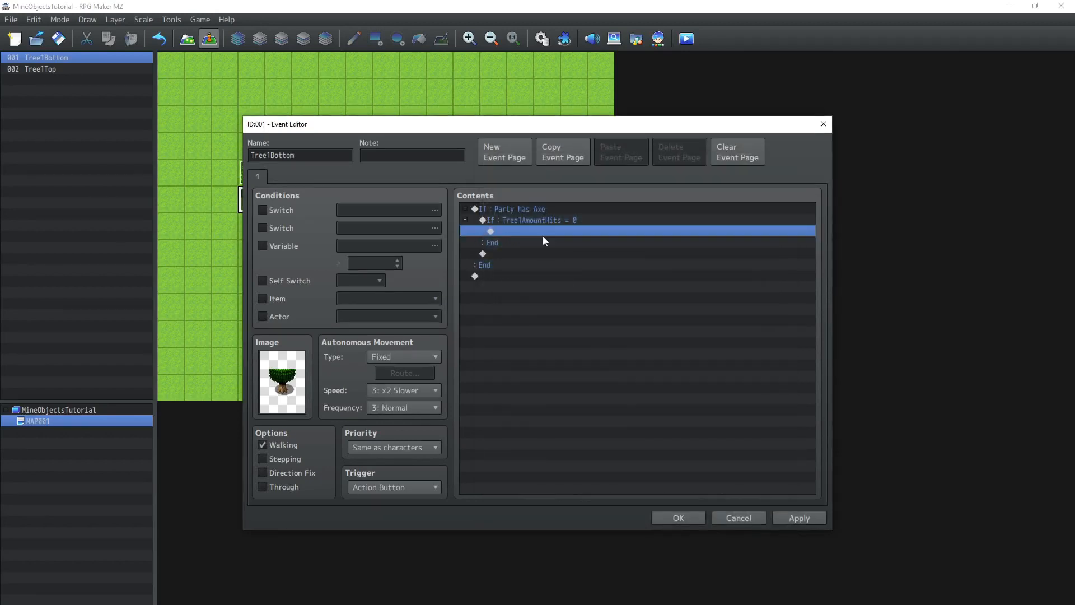
Inside the Tree1AmountHits = 0 branch, add a Control Variables command setting Tree1AmountHits to a random value from 2 to 4.
double_click(542, 231)
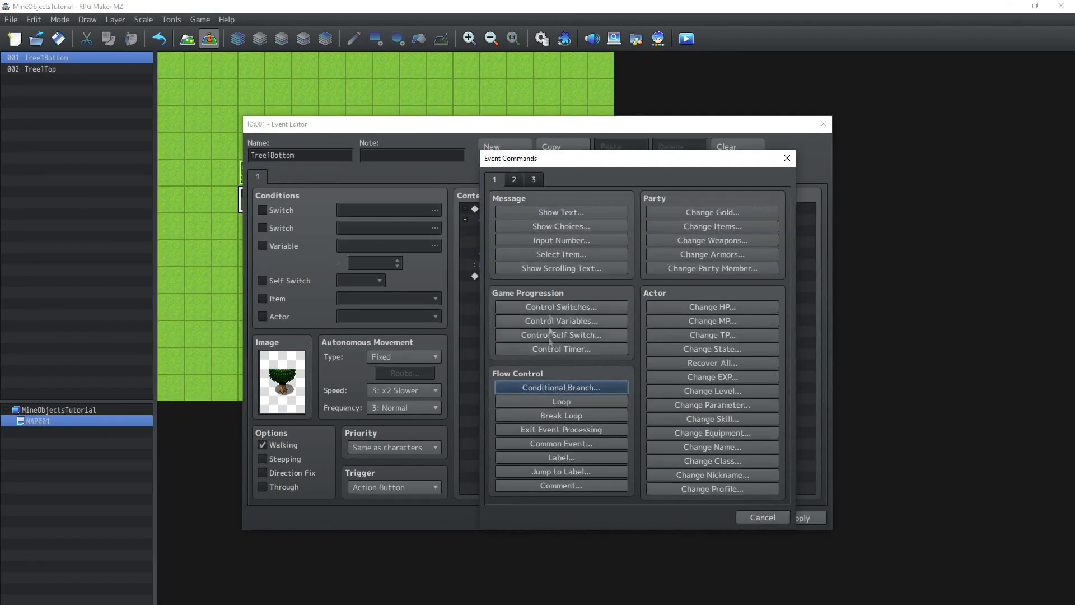
click(556, 322)
click(616, 263)
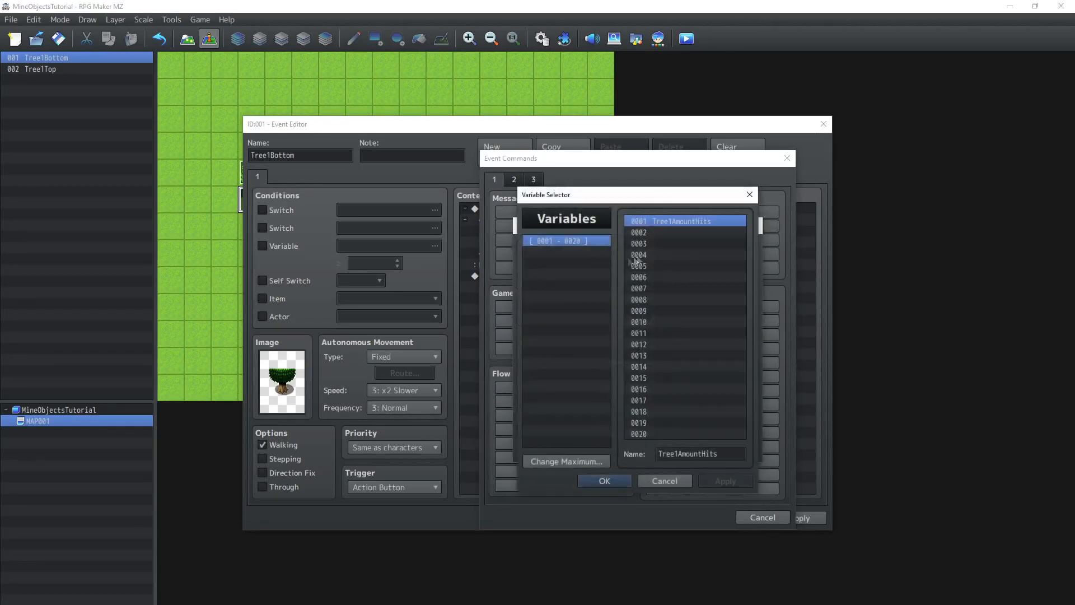
double_click(667, 222)
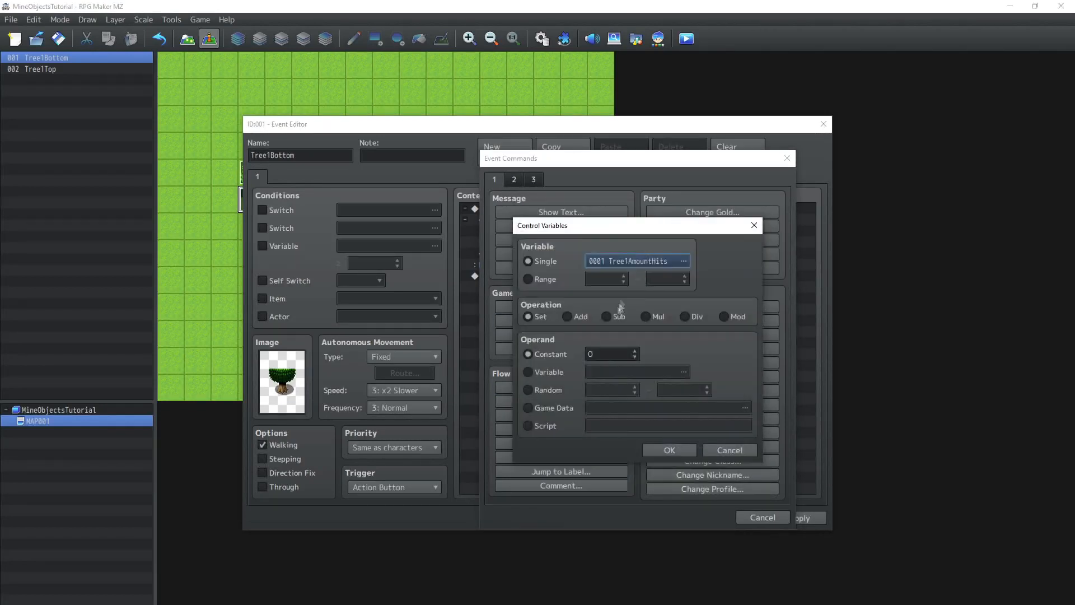
click(548, 390)
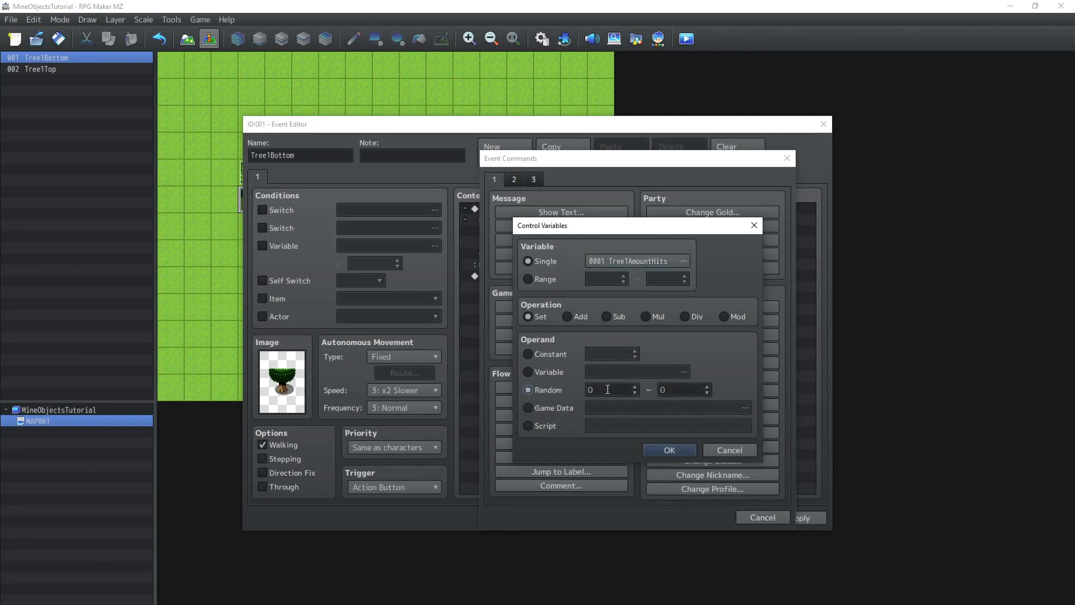
scroll(609, 390, up, 1)
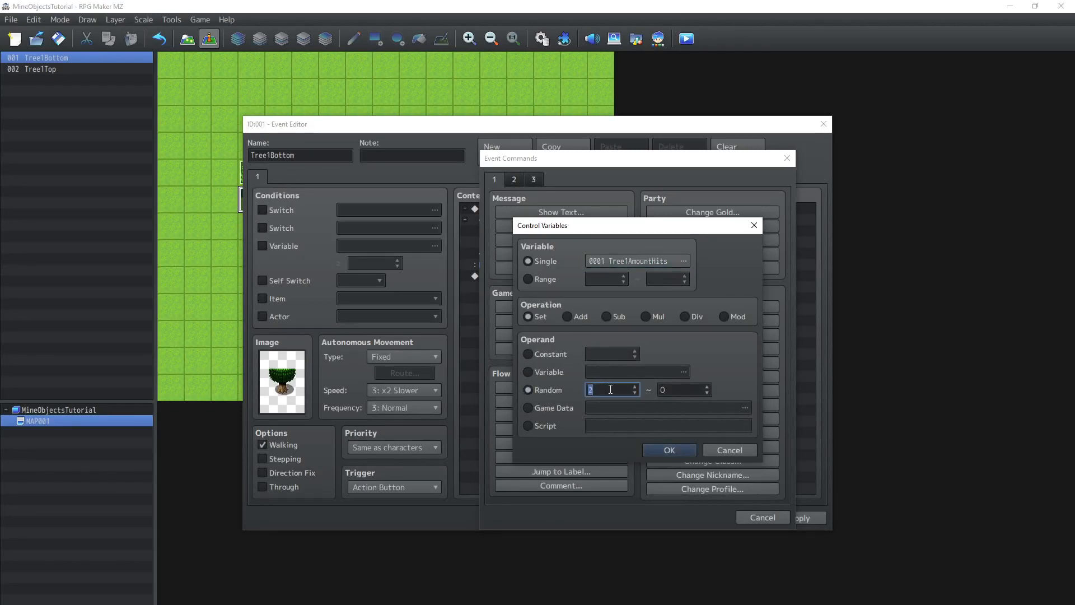
scroll(672, 390, up, 4)
click(666, 452)
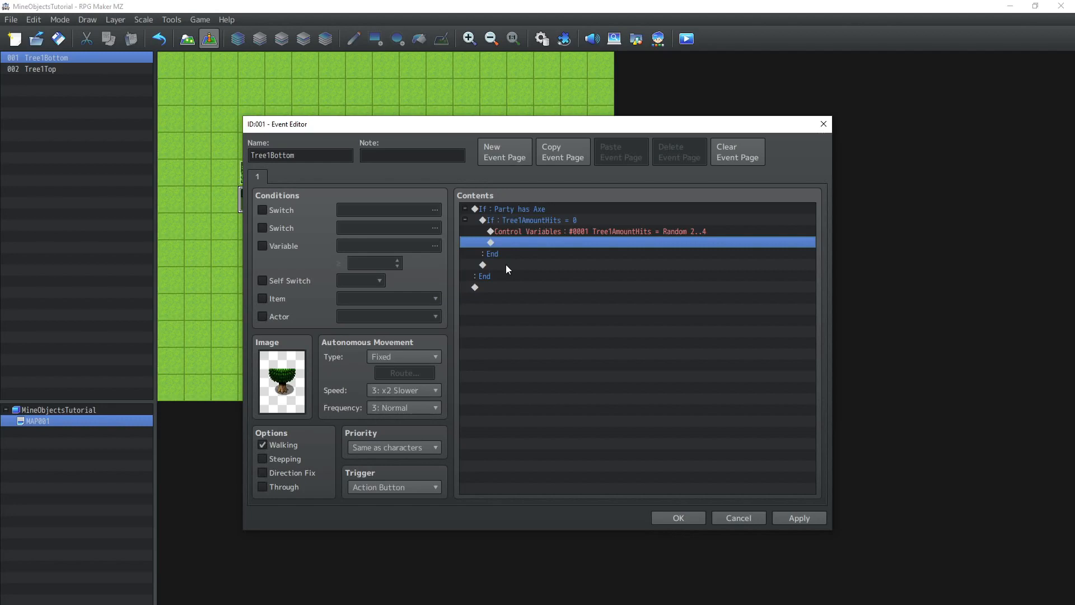
click(507, 264)
click(554, 221)
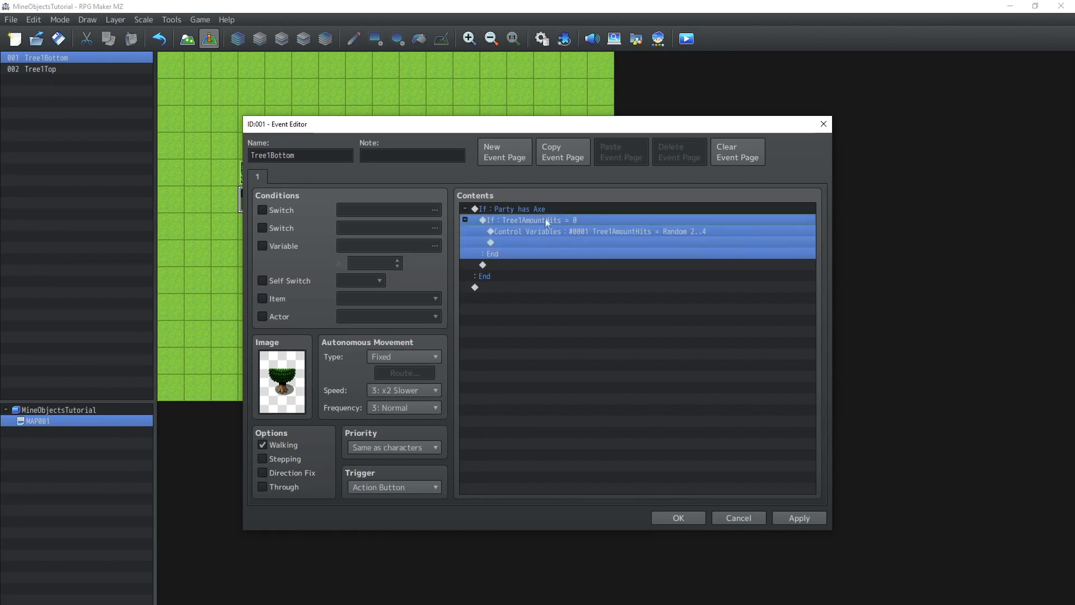
click(510, 232)
click(519, 222)
click(622, 231)
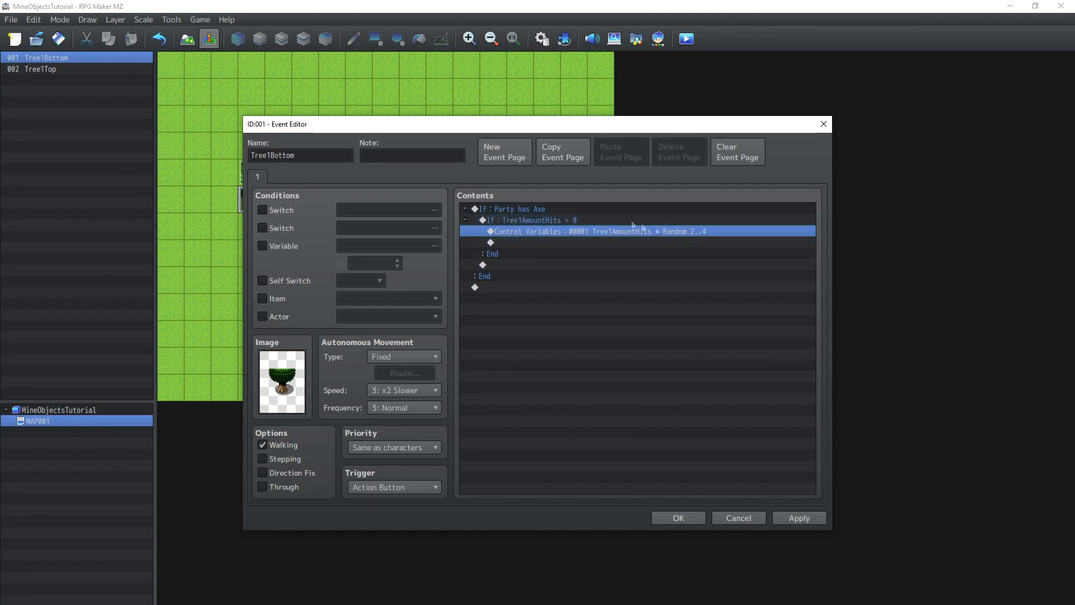
After the Tree1AmountHits branch, inside the axe check, add a Control Variables command adding 1 to variable 0002, naming it Tree1HitCounter.
click(498, 265)
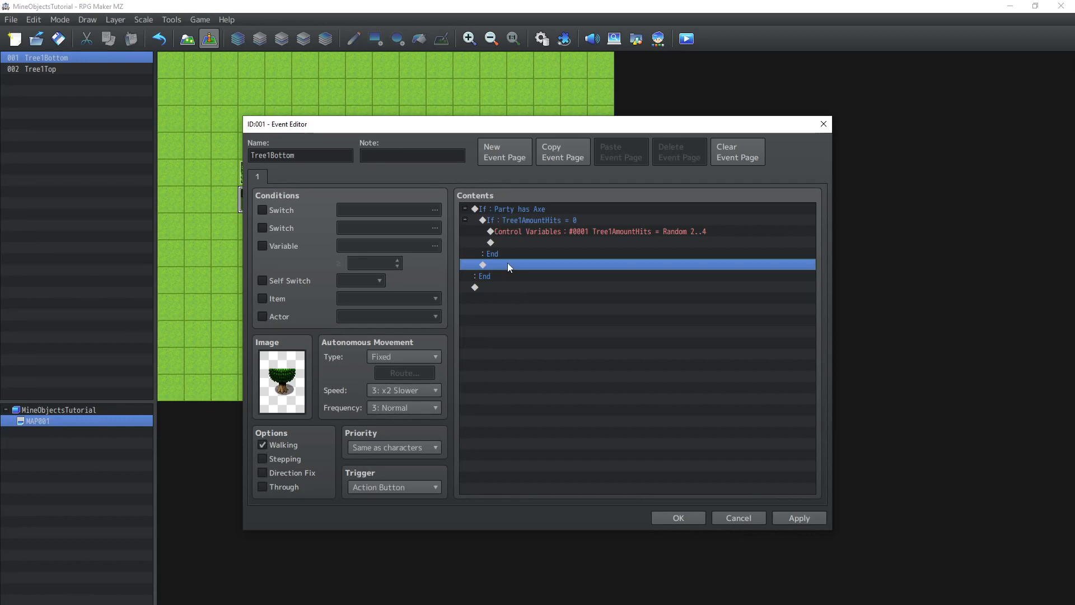
double_click(506, 264)
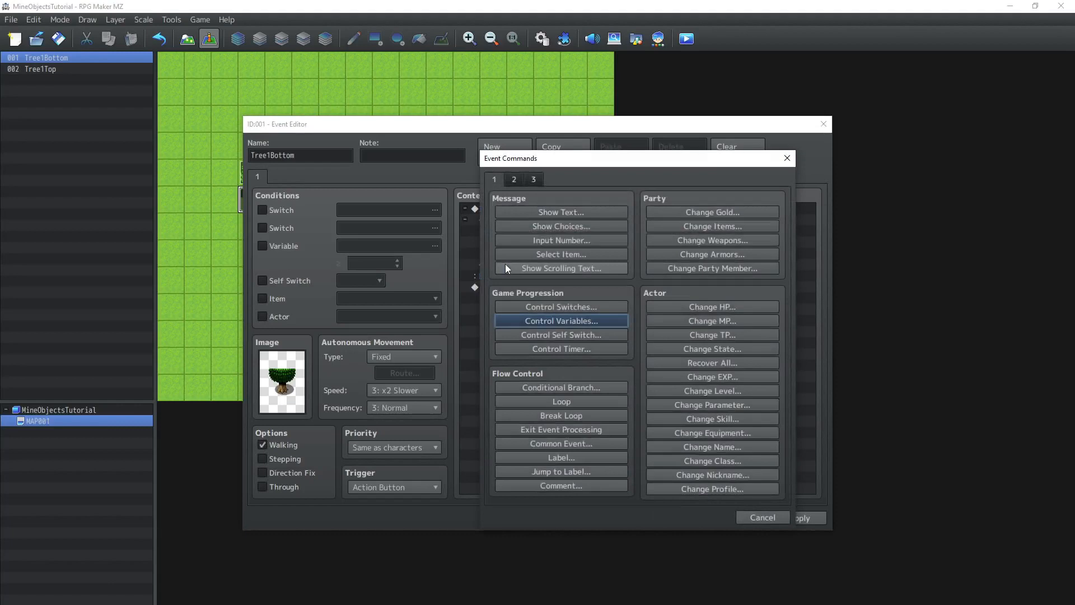
click(571, 321)
click(640, 261)
click(649, 231)
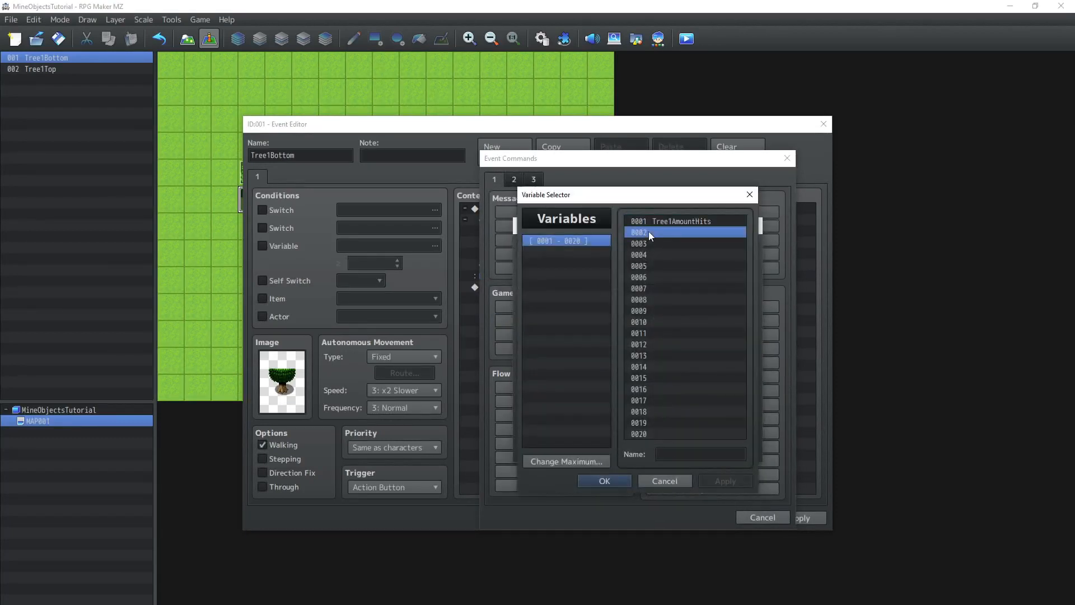
click(666, 455)
text(Tree1HitCounter)
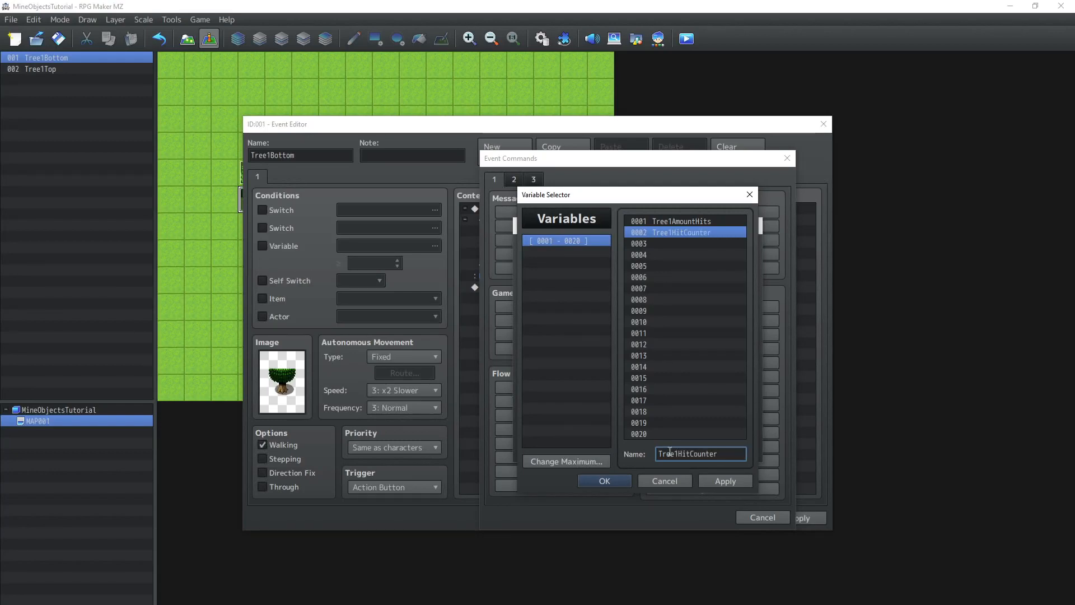
click(627, 480)
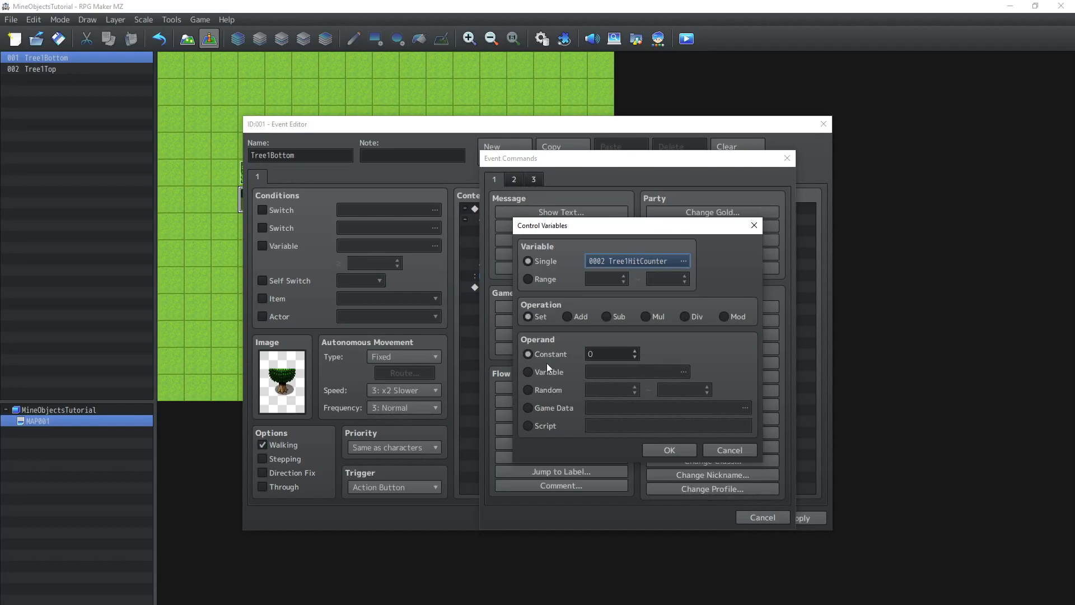
click(576, 320)
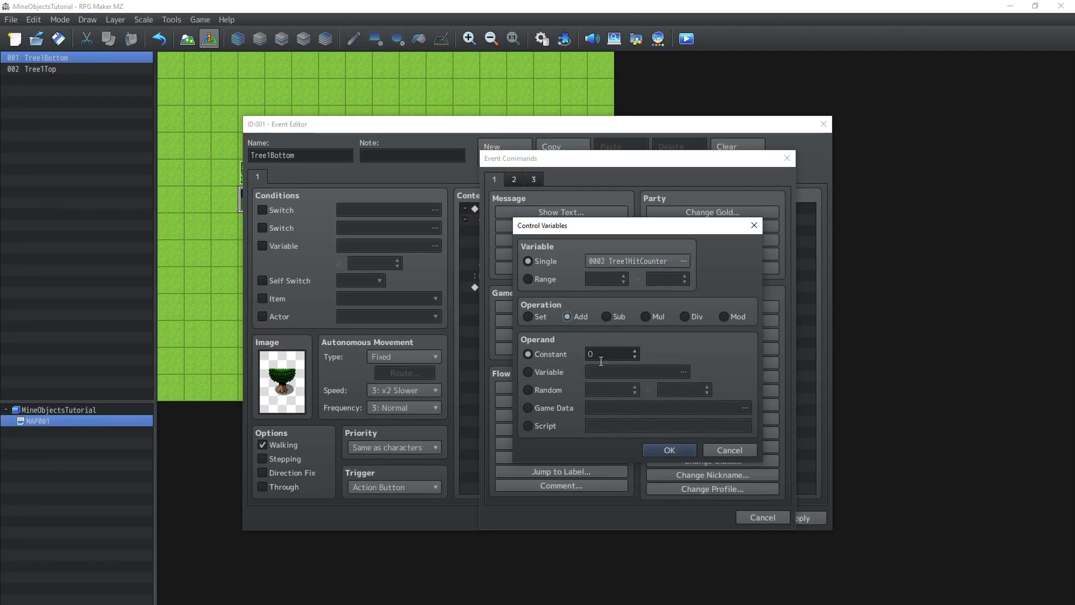
click(686, 453)
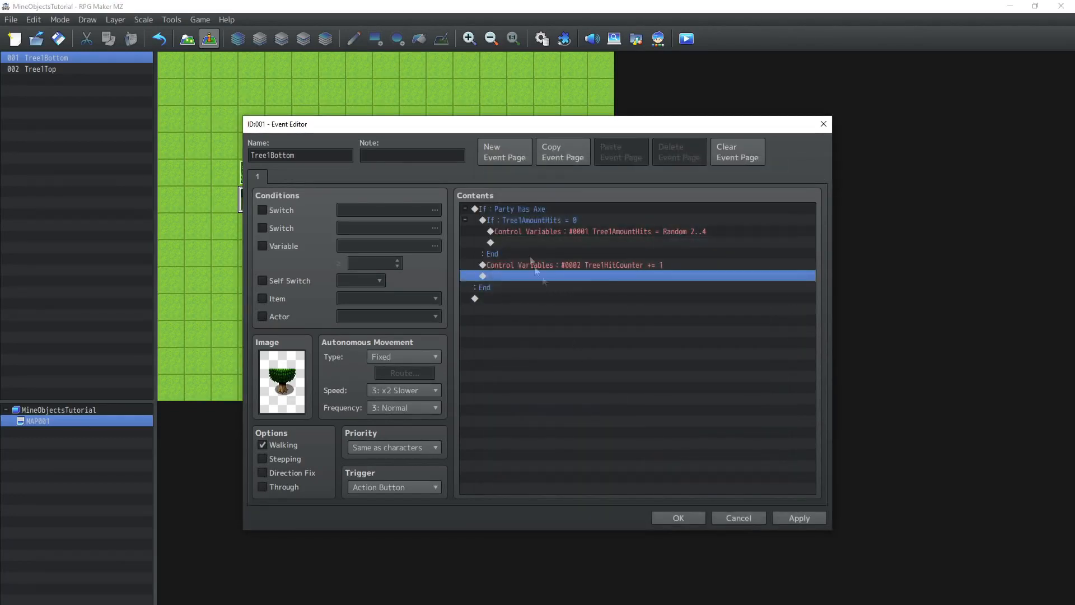
drag(387, 124, 445, 125)
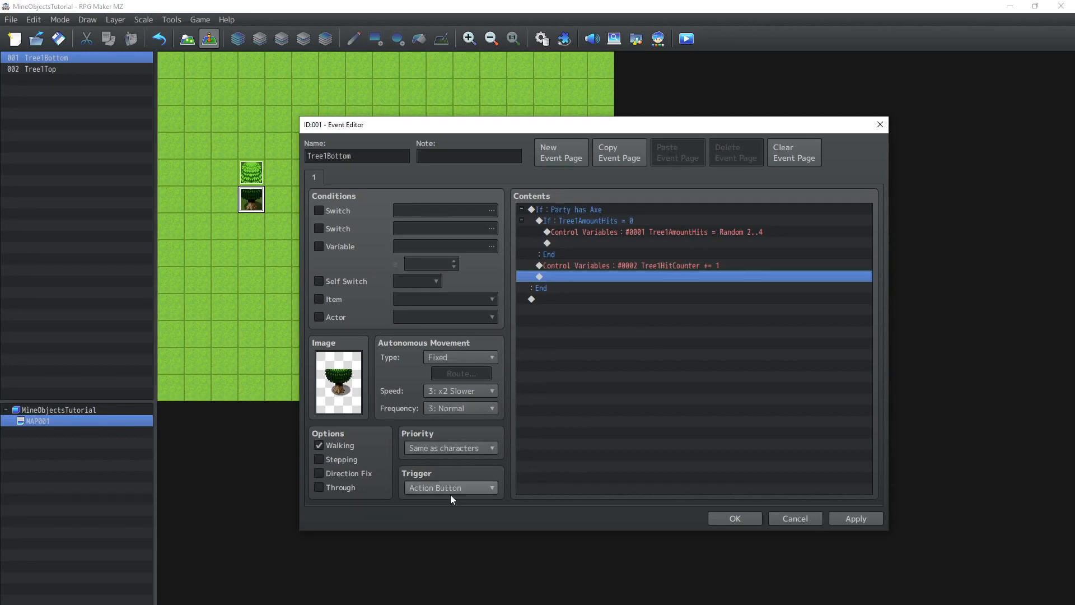
click(635, 267)
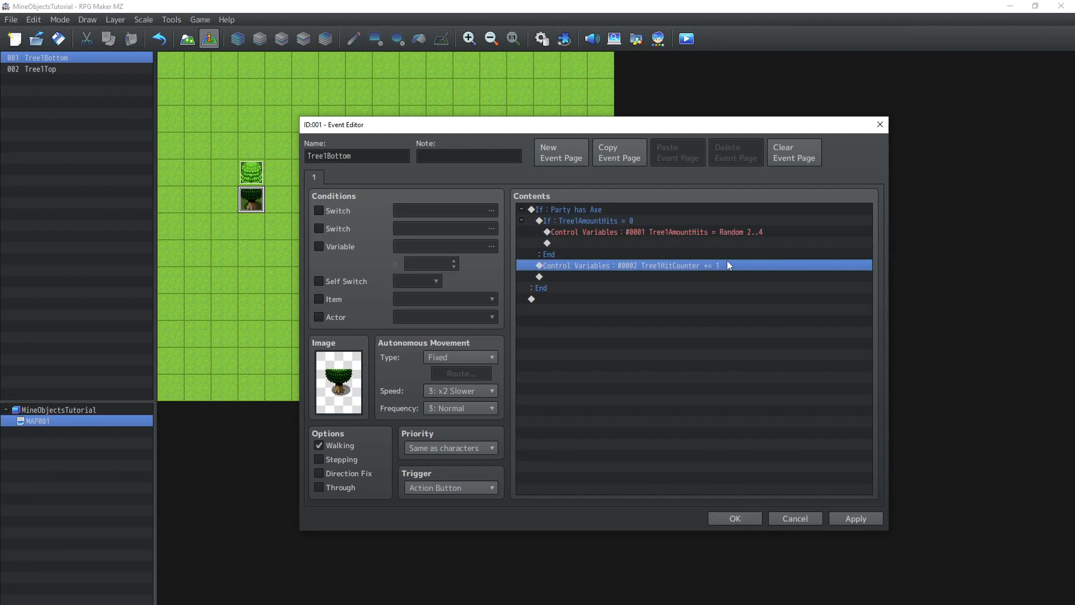
click(672, 234)
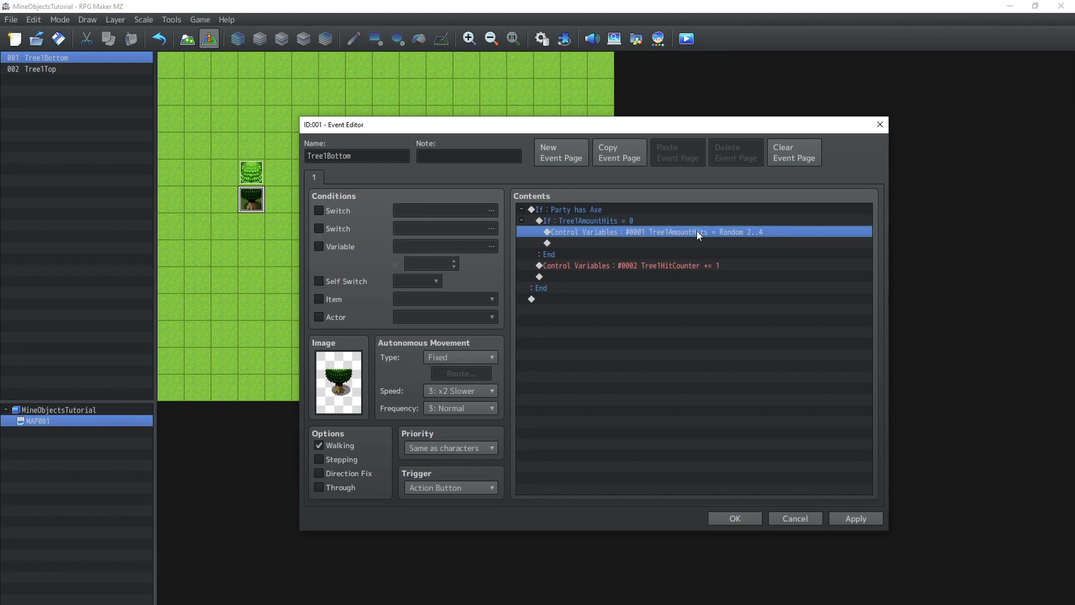
Below the Tree1HitCounter command, start a Show Animation command with Tree1Bottom as its character.
click(598, 277)
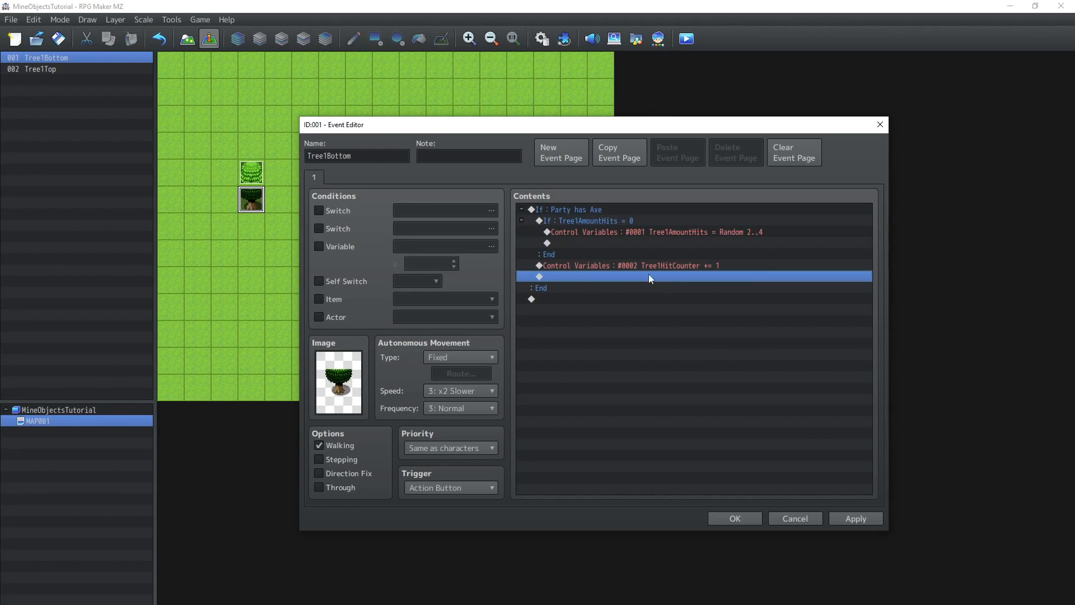
double_click(591, 276)
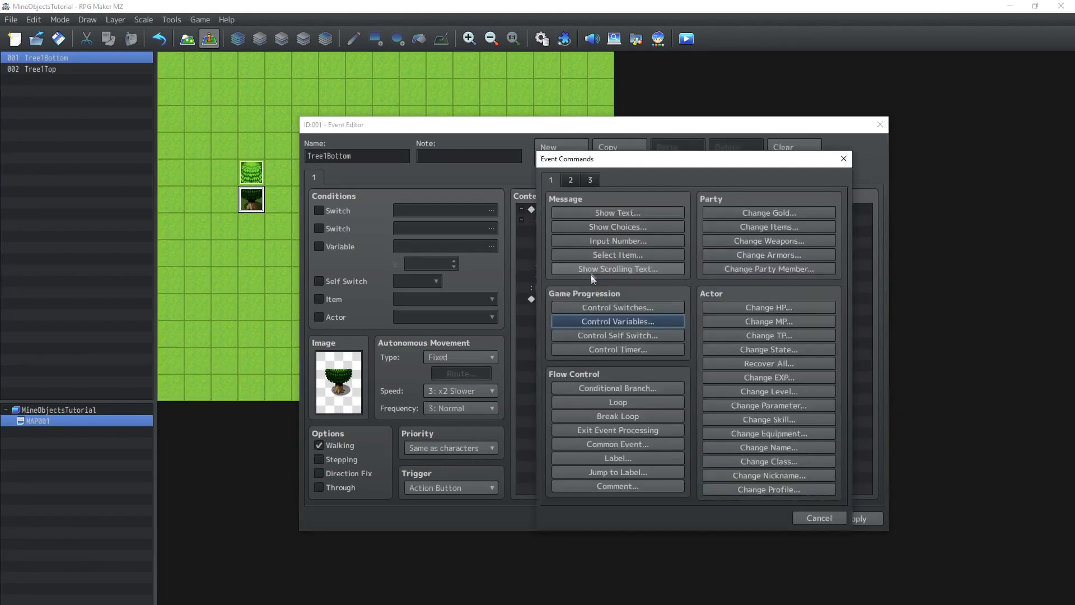
click(571, 180)
click(553, 179)
click(571, 180)
click(591, 180)
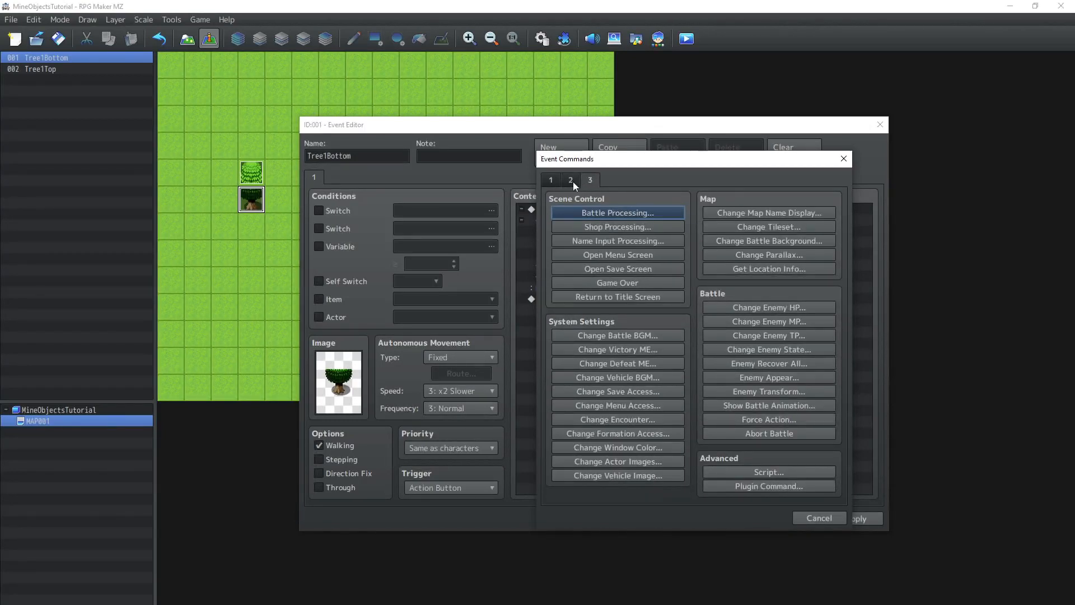
click(571, 180)
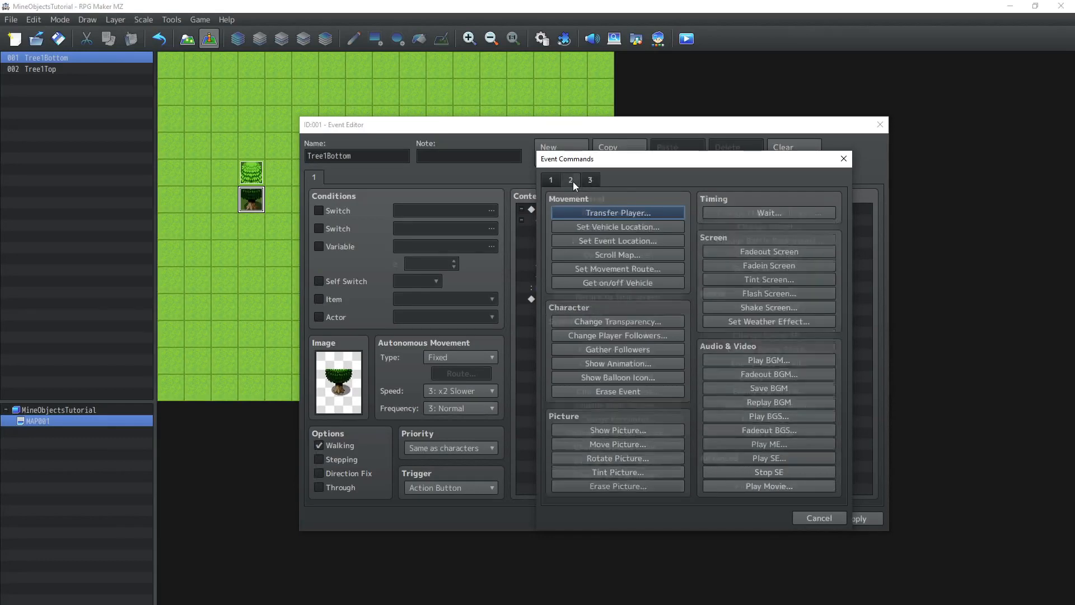
click(620, 363)
click(662, 321)
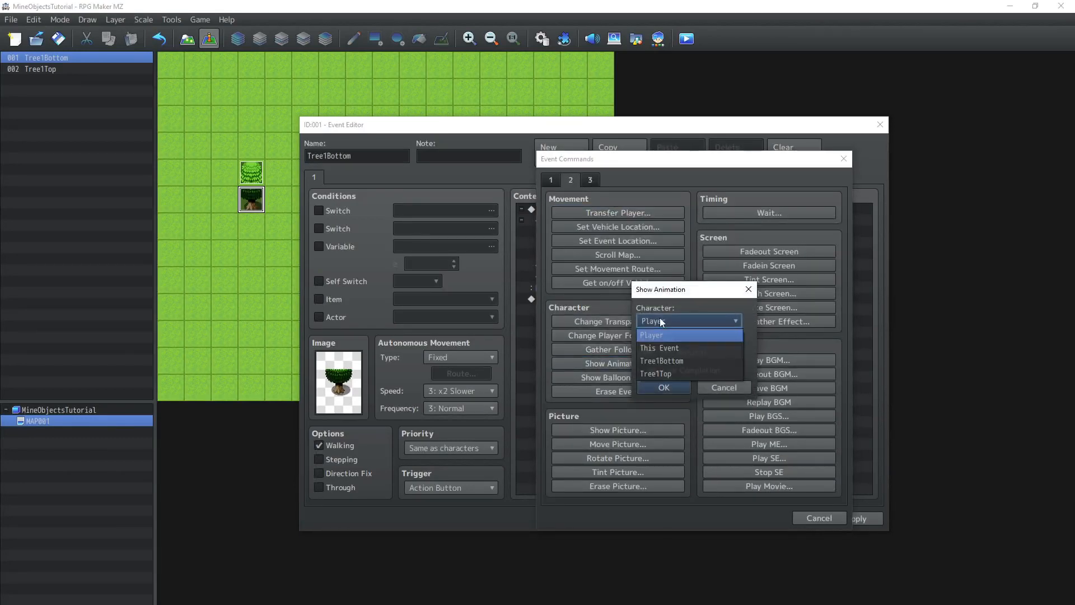
click(678, 361)
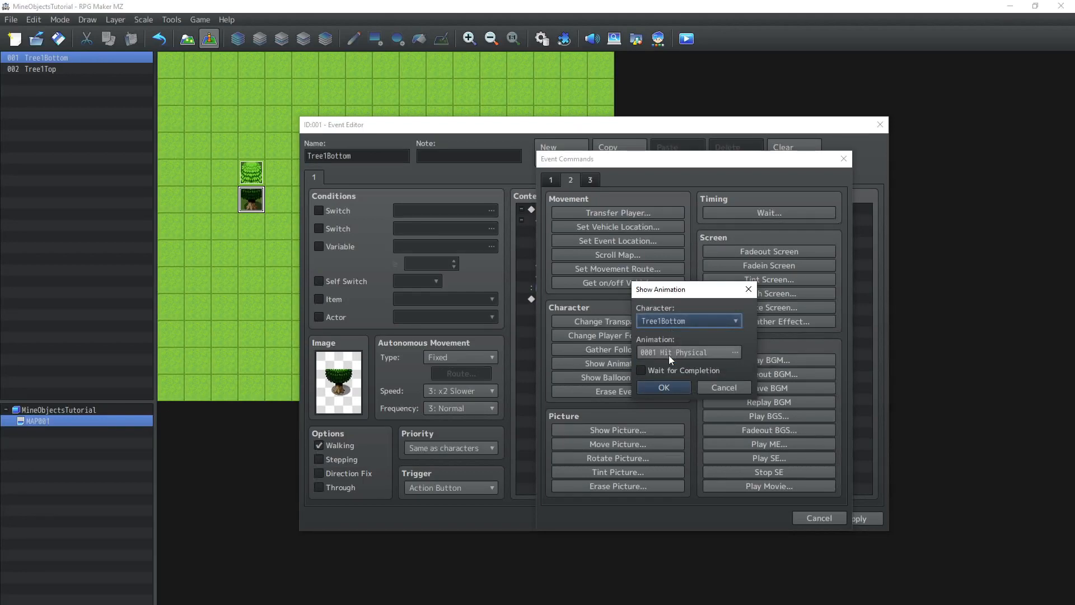
Choose animation 0122 Axe without waiting for completion, and add the animation command to the event.
click(669, 354)
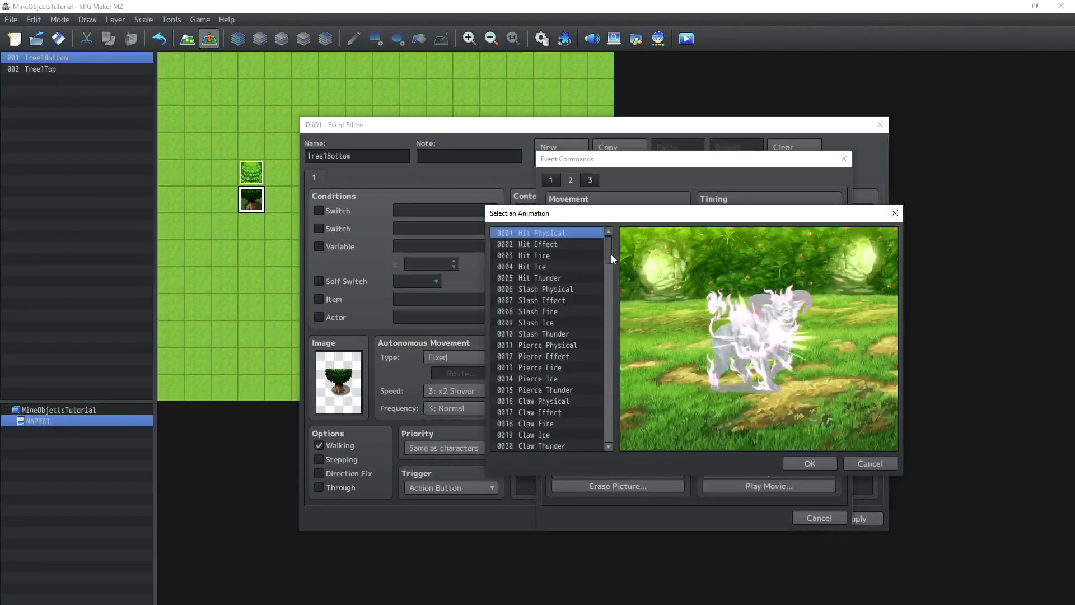
drag(609, 253, 631, 492)
click(540, 300)
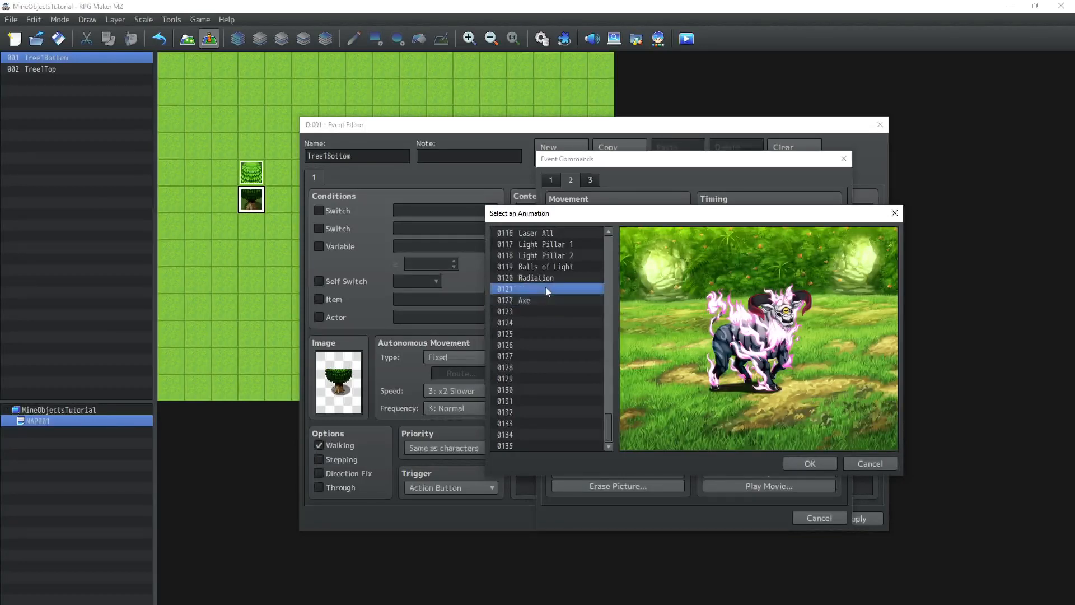
double_click(549, 299)
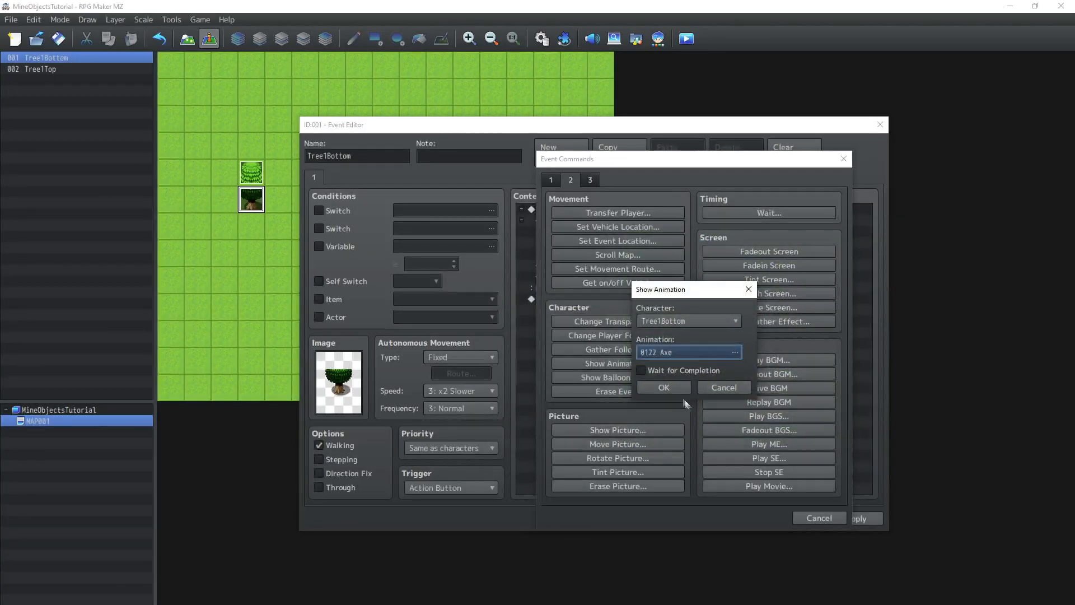
click(662, 386)
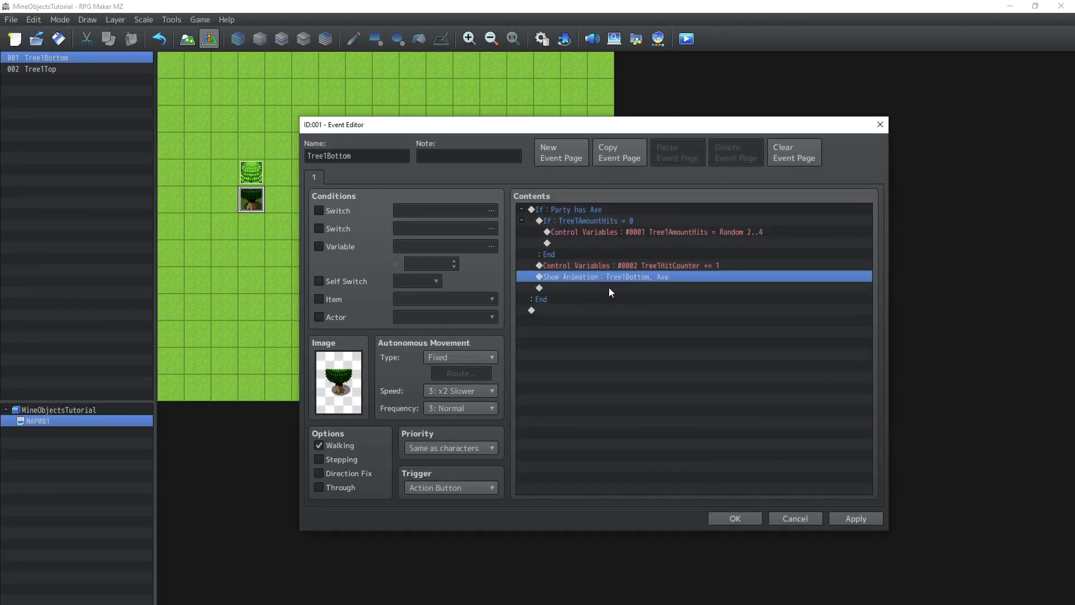
Duplicate the Tree1Bottom Axe animation command directly below the original.
key(ctrl+c)
click(609, 287)
key(ctrl+v)
click(613, 293)
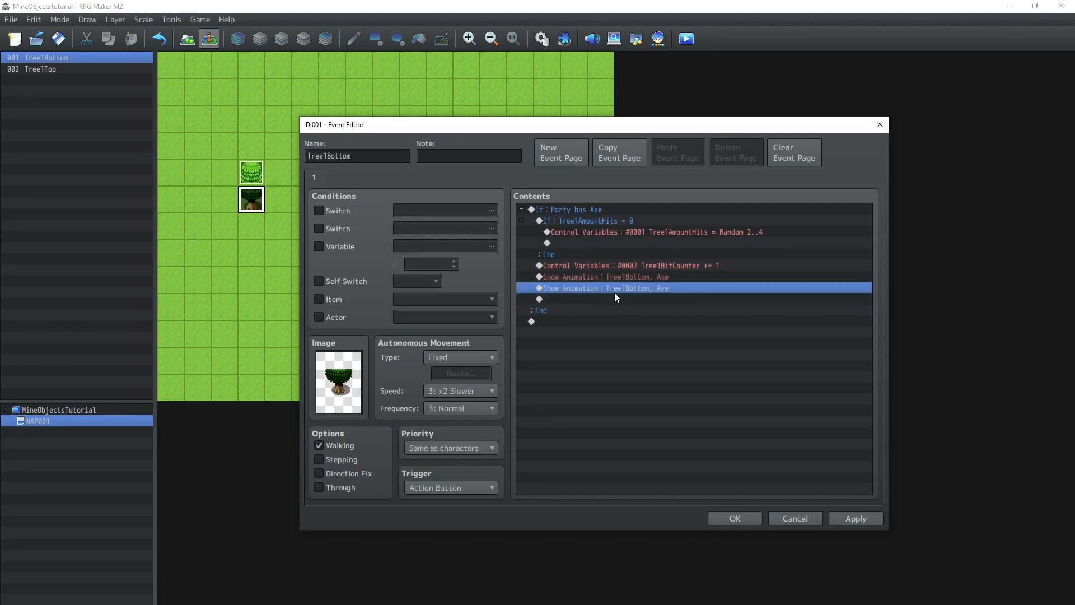
Change the duplicated animation command's character to Tree1Top and enable Wait for Completion.
right_click(617, 287)
click(639, 309)
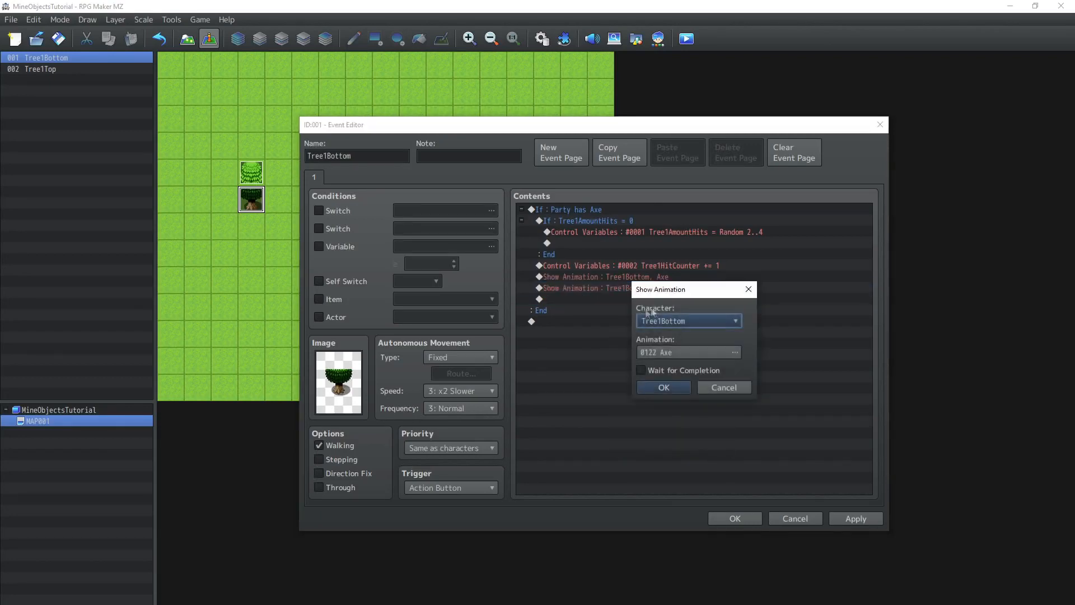
click(665, 320)
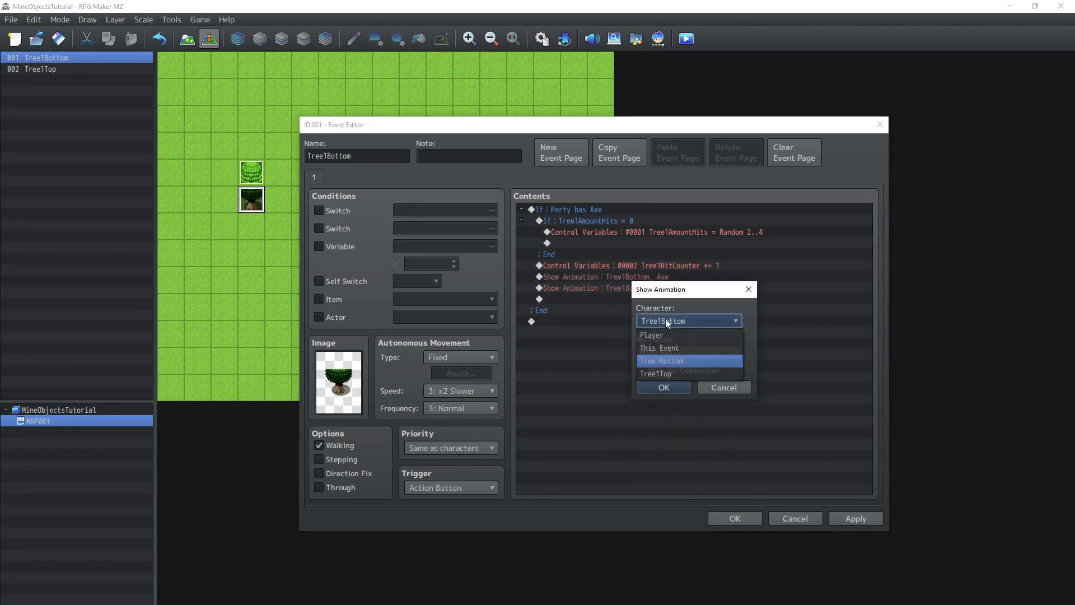
click(671, 373)
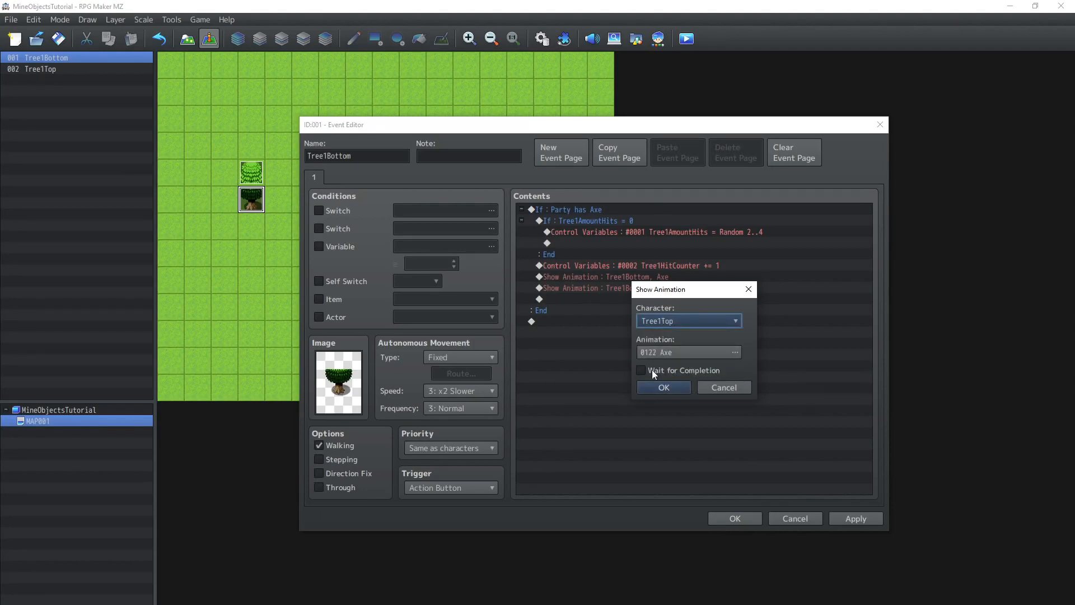
click(652, 370)
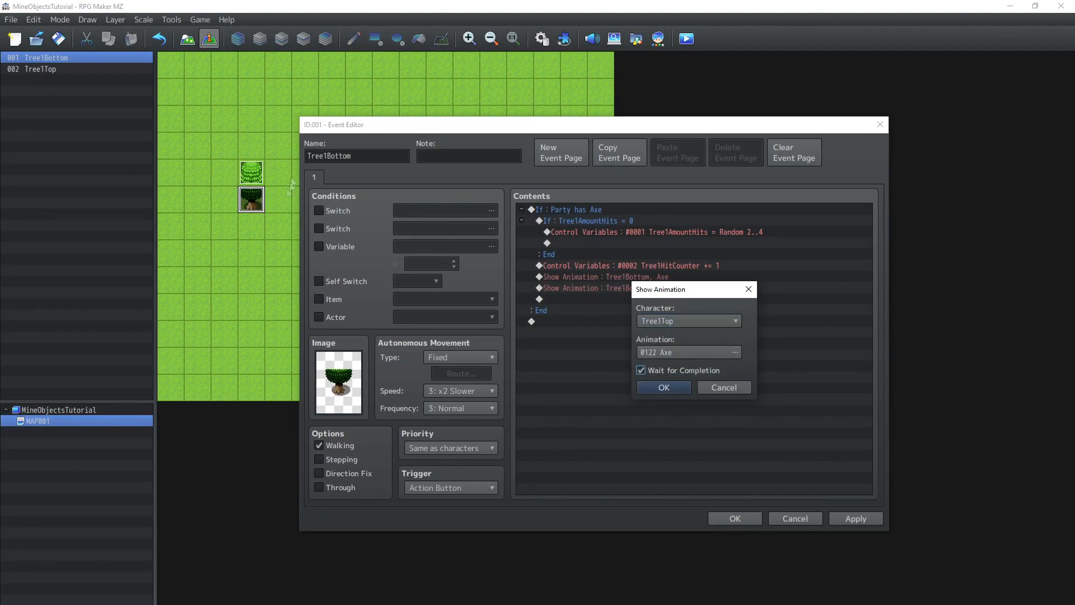
click(661, 387)
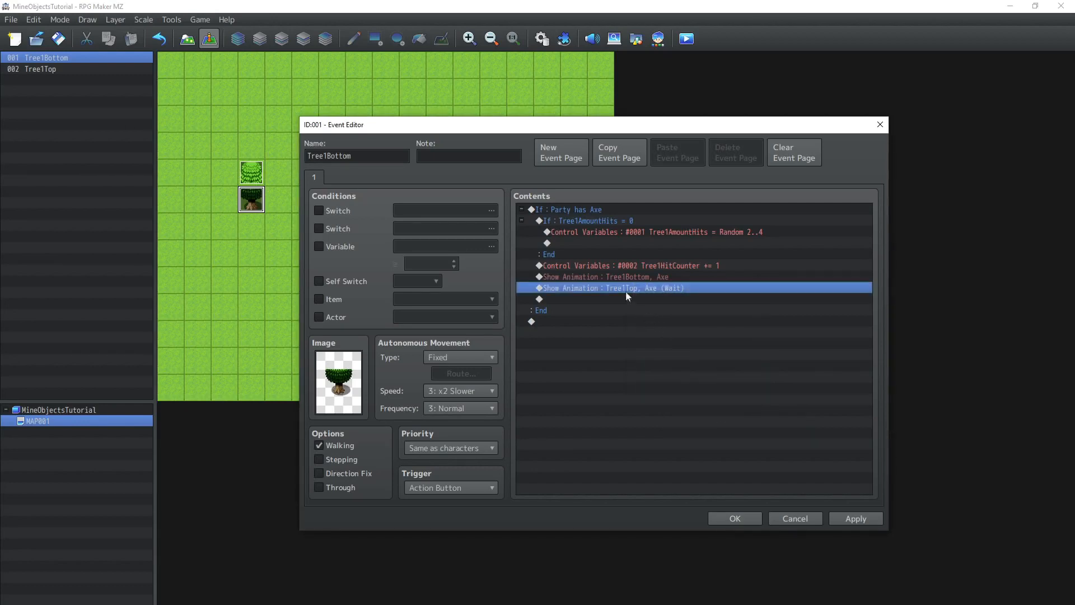
Recheck the Tree1Top animation command's settings and accept the Tree1Bottom event changes.
right_click(667, 294)
click(693, 308)
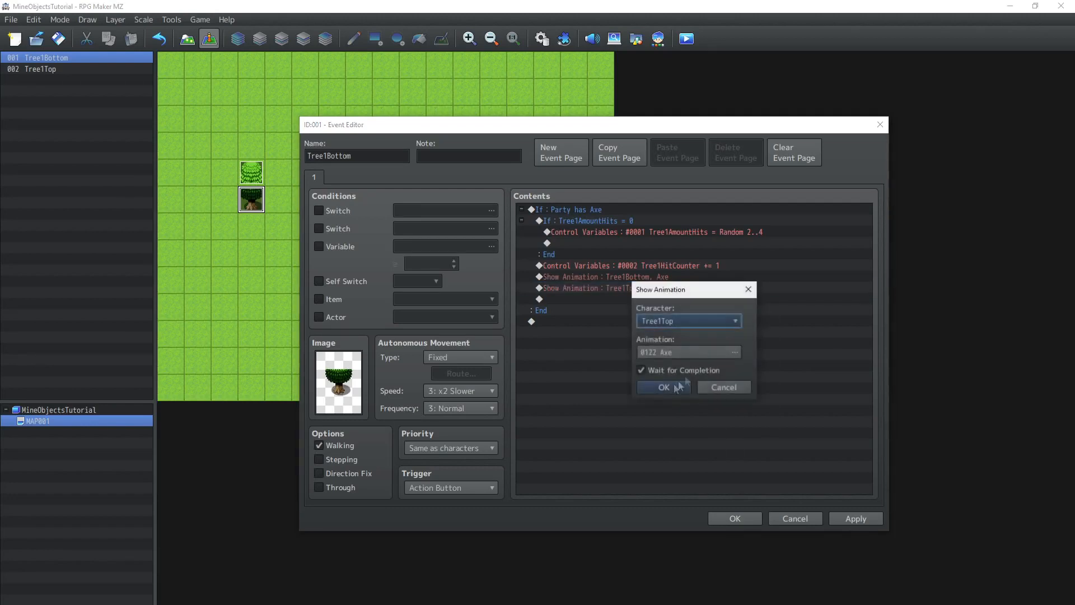
click(661, 387)
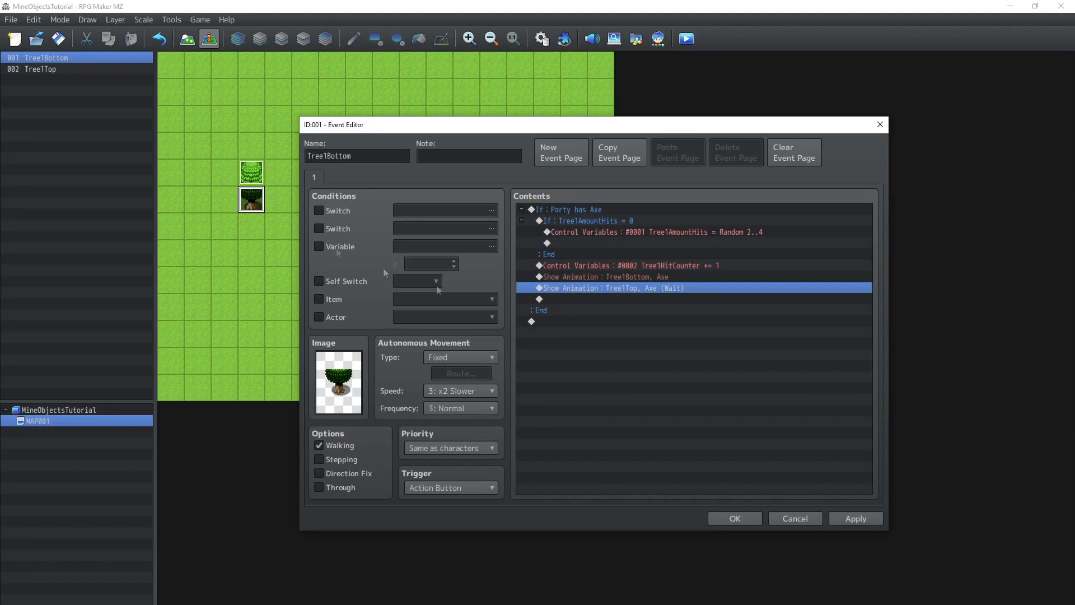
click(741, 519)
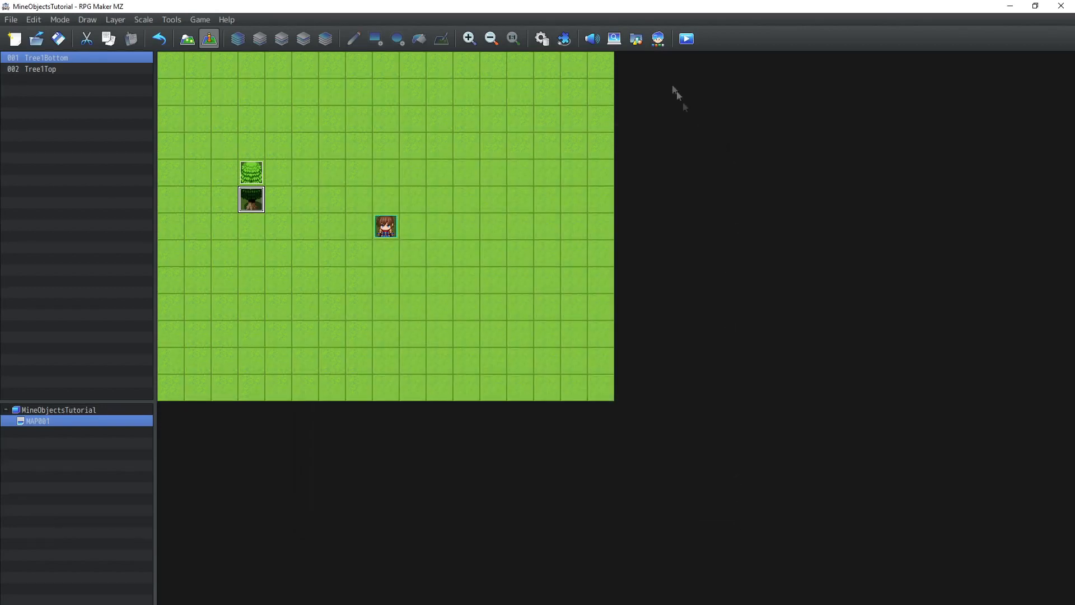
Create a new event on the map three tiles below the tree's trunk and name it Axe.
double_click(252, 284)
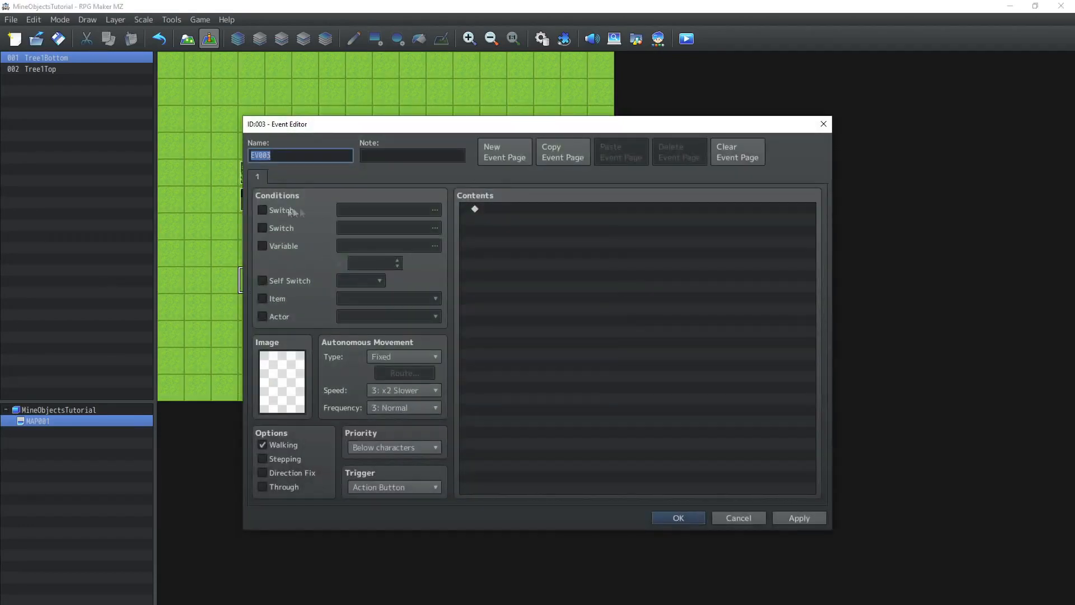
key(BackSpace)
text(Axe)
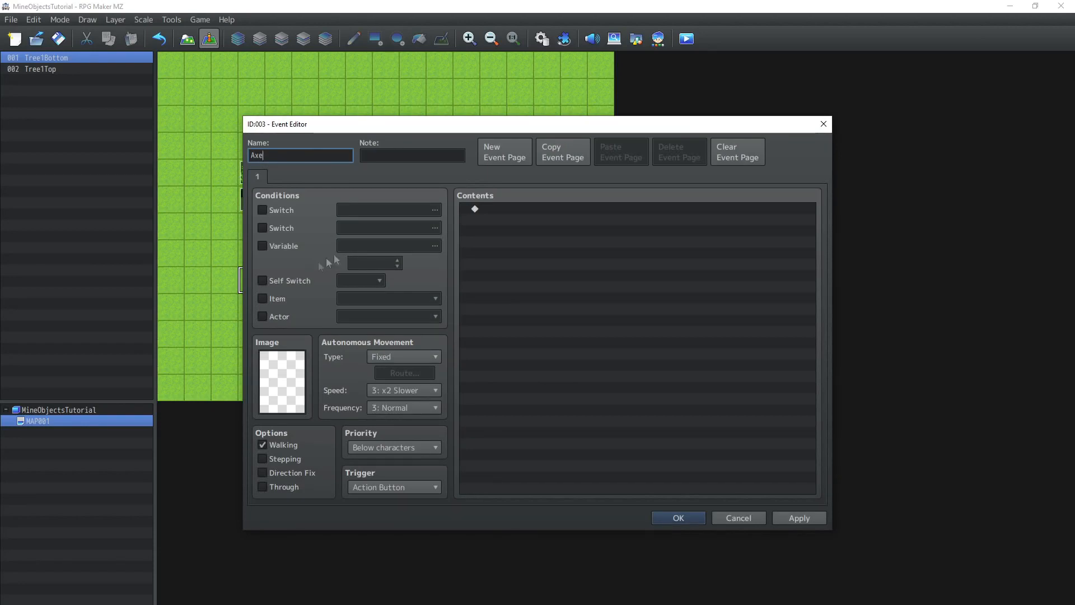
Set the Axe event's image to the closed orange-brown chest in the top row of !SF_Chest.
double_click(306, 373)
scroll(412, 337, down, 15)
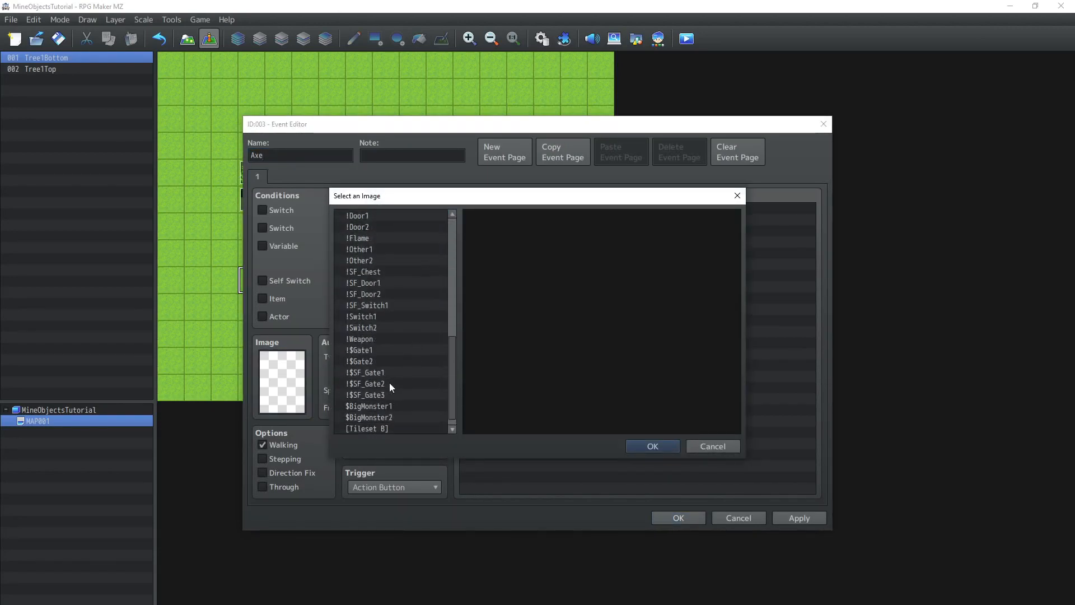
scroll(374, 338, up, 3)
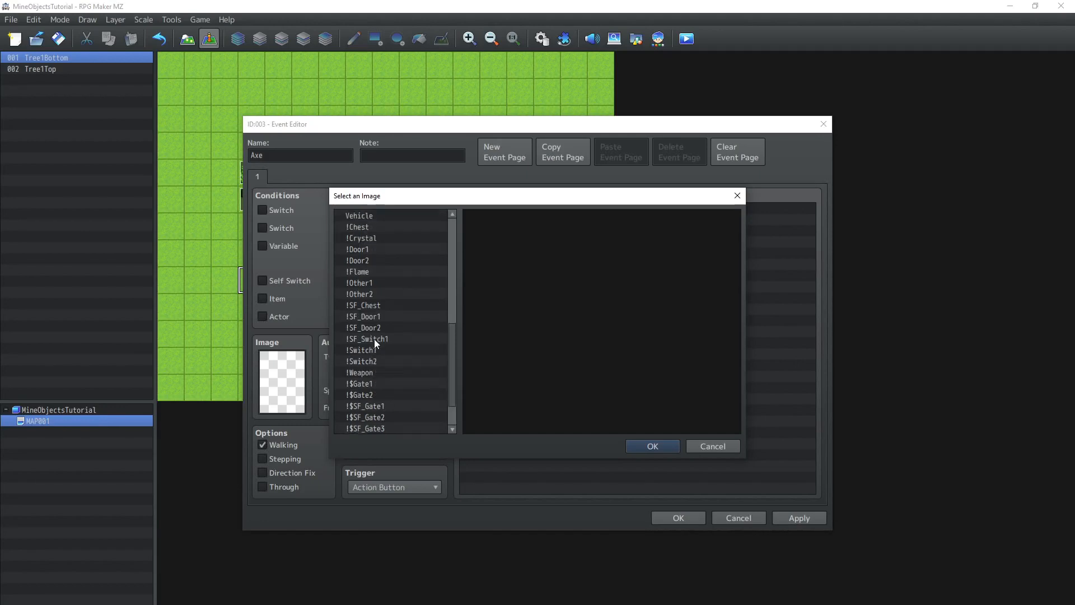
click(378, 283)
click(377, 307)
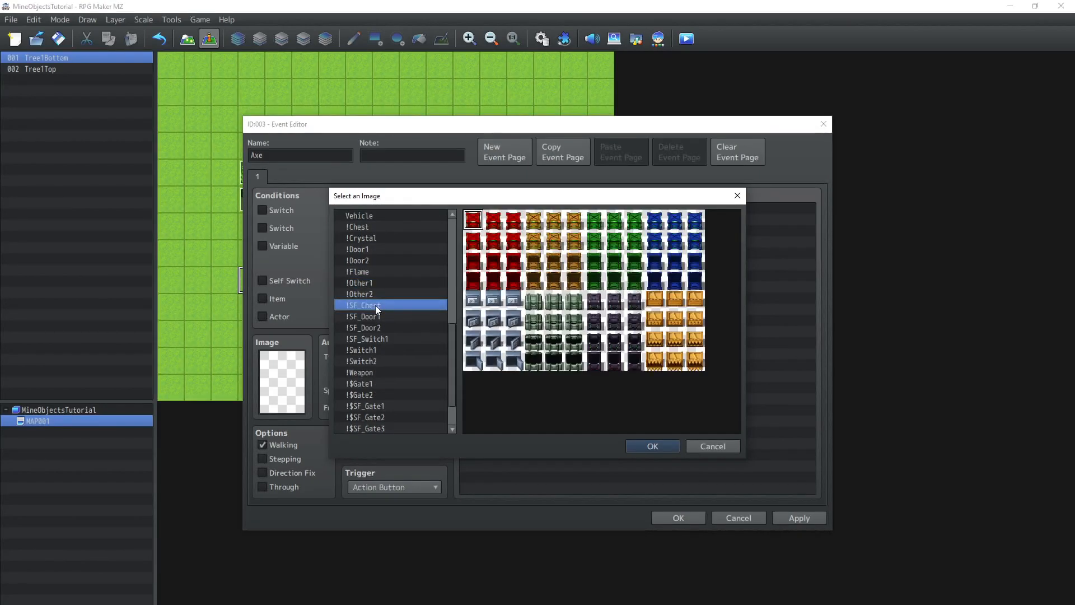
click(554, 223)
double_click(554, 223)
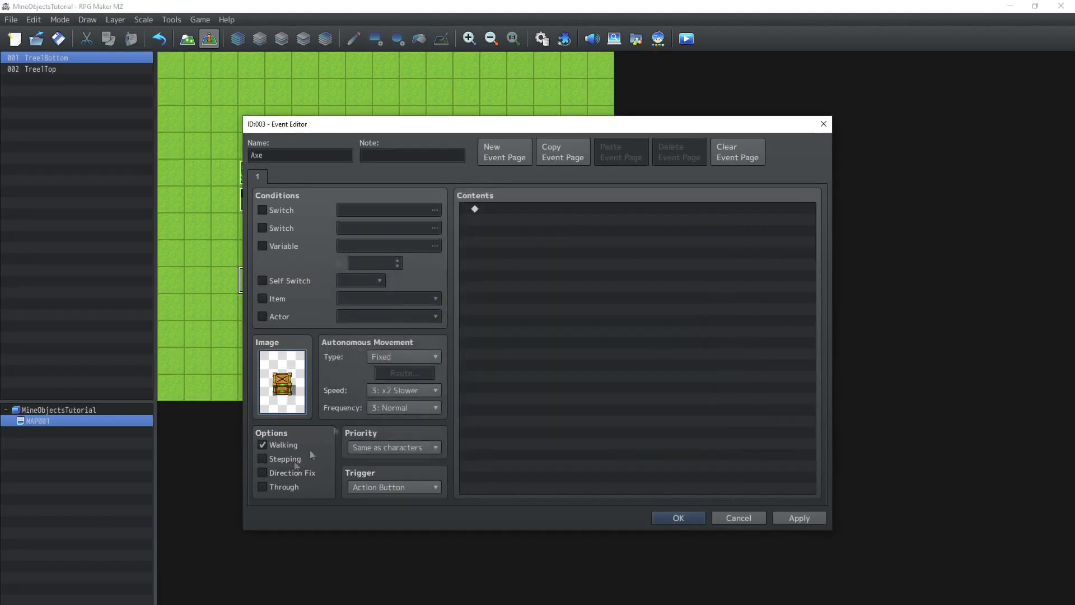
Turn on Direction Fix and turn off Walking for the Axe event, and make it give the party one Axe weapon.
click(282, 475)
click(276, 444)
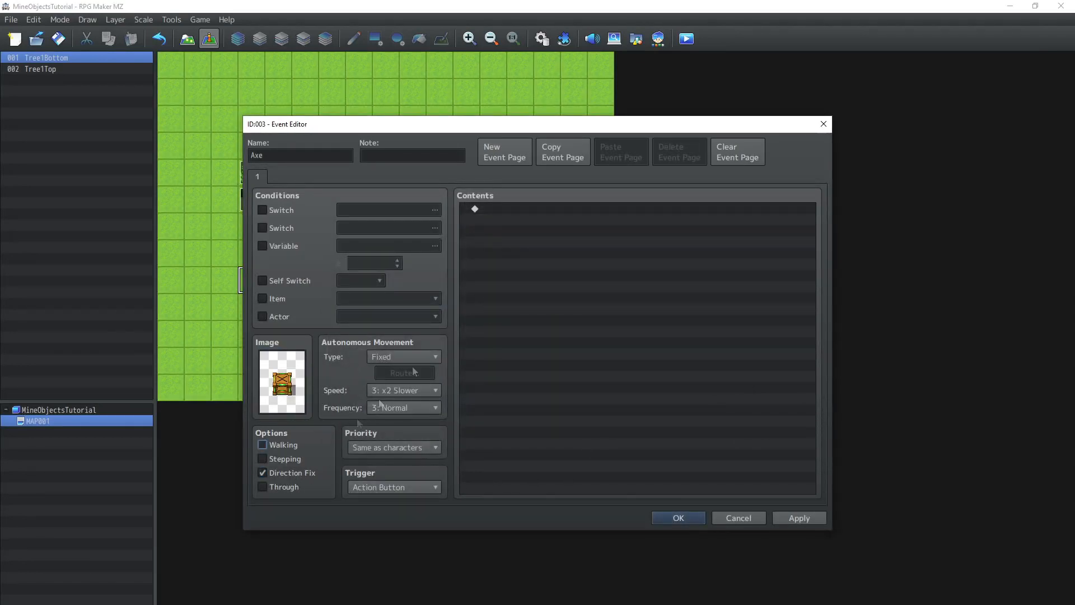
double_click(525, 230)
click(494, 179)
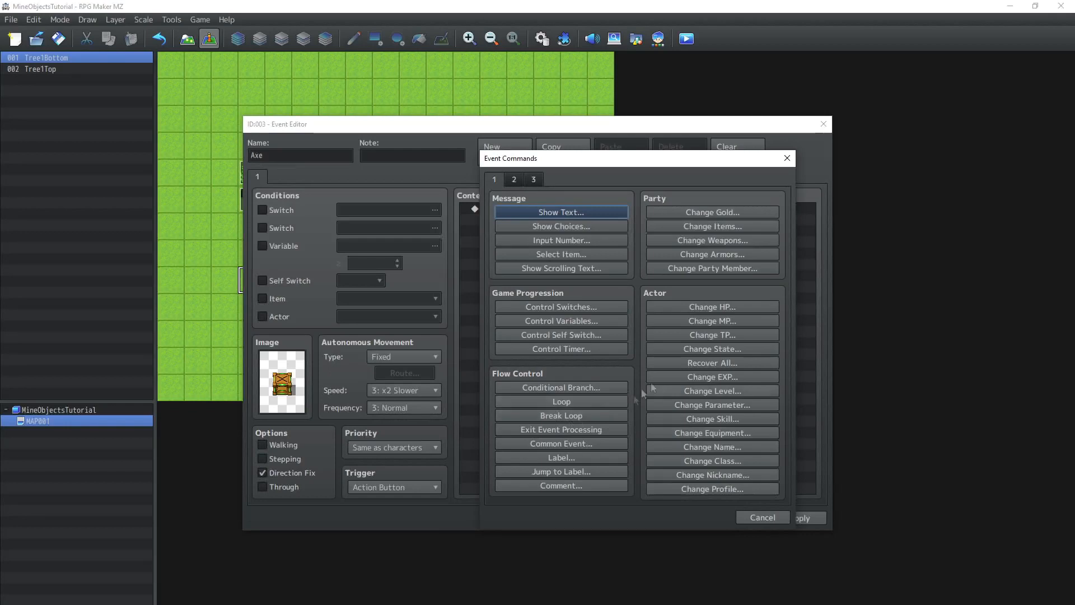
click(695, 240)
click(592, 288)
drag(648, 315, 650, 448)
click(590, 443)
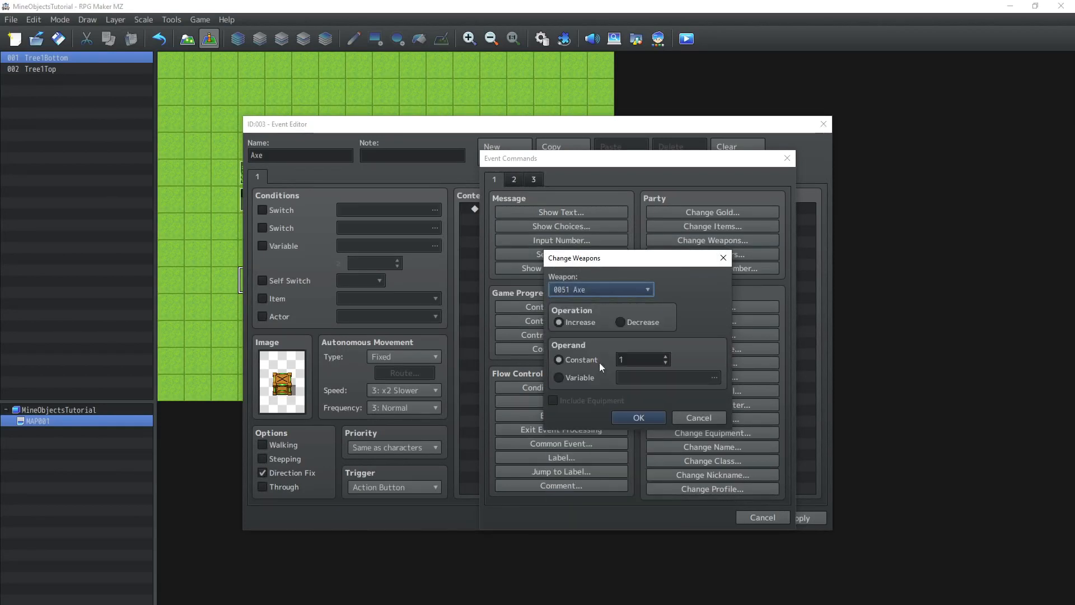
click(638, 417)
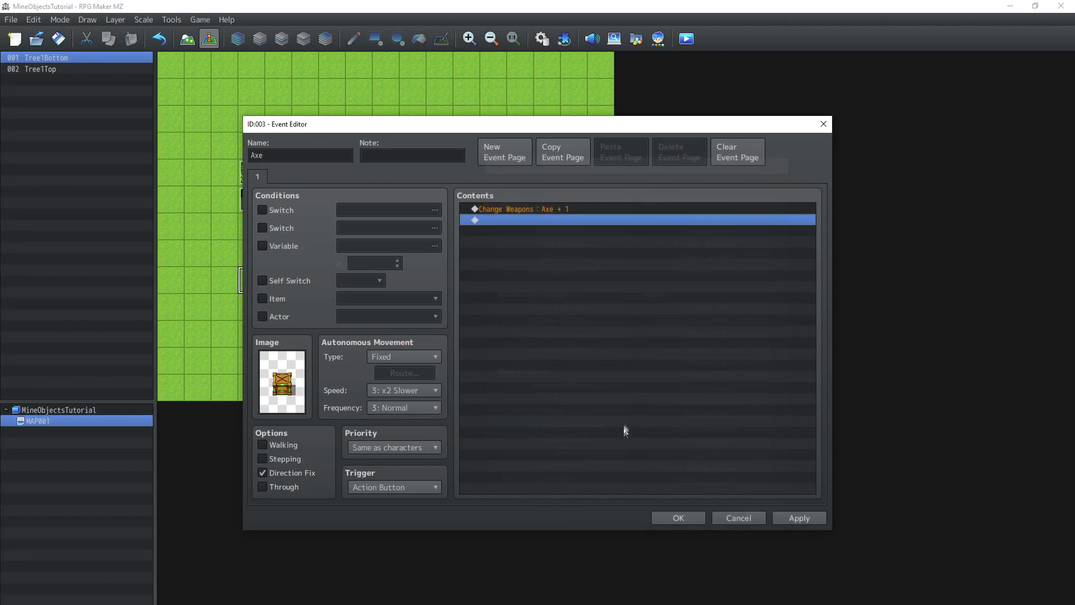
click(667, 516)
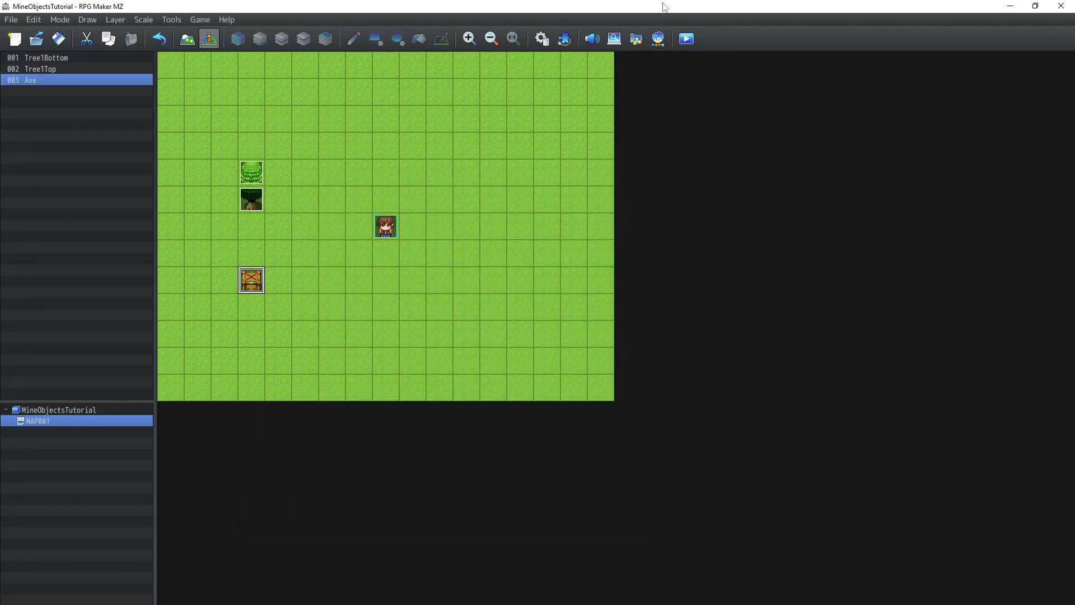
Save the game changes, then start a playtest and walk the party up to the tree.
click(686, 39)
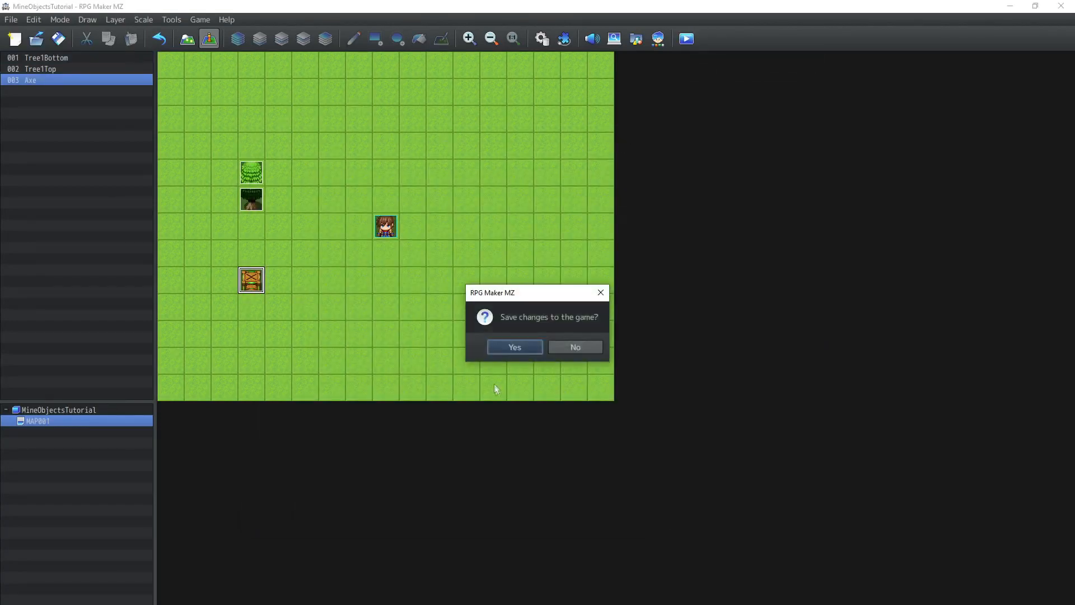
click(537, 346)
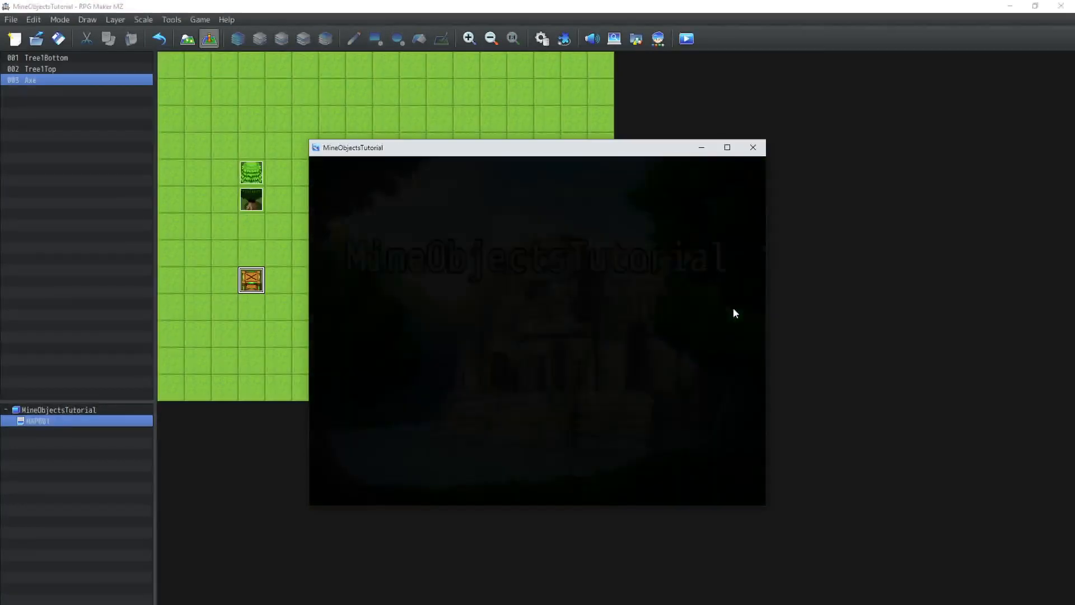
key(Left)
key(Left)
key(Left)
key(Up)
key(Left)
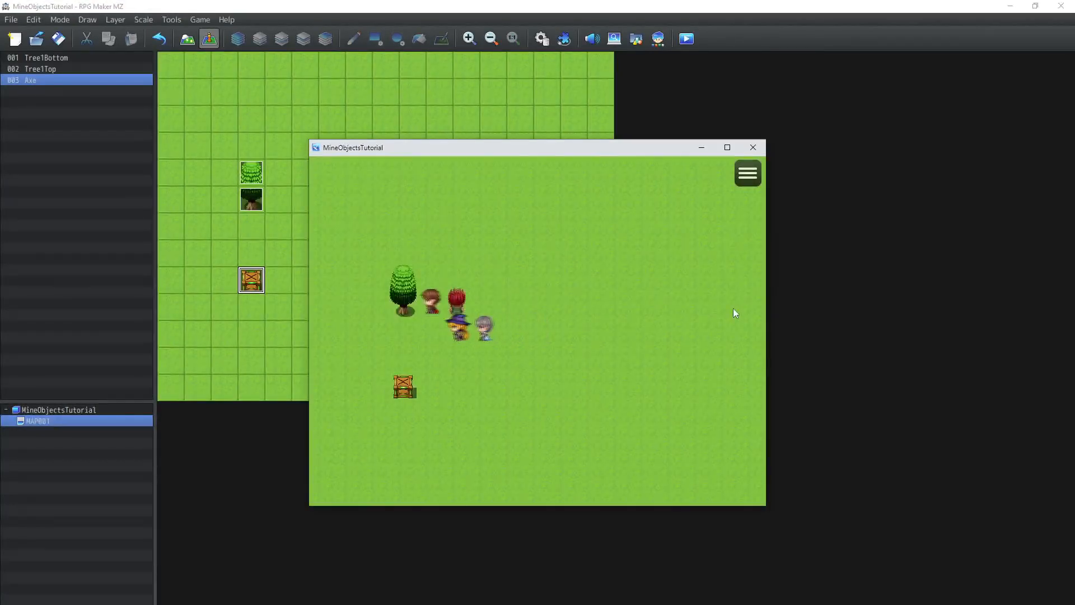
Collect the axe from the chest in the playtest and check the party's weapon inventory.
key(Down)
key(Down)
key(Down)
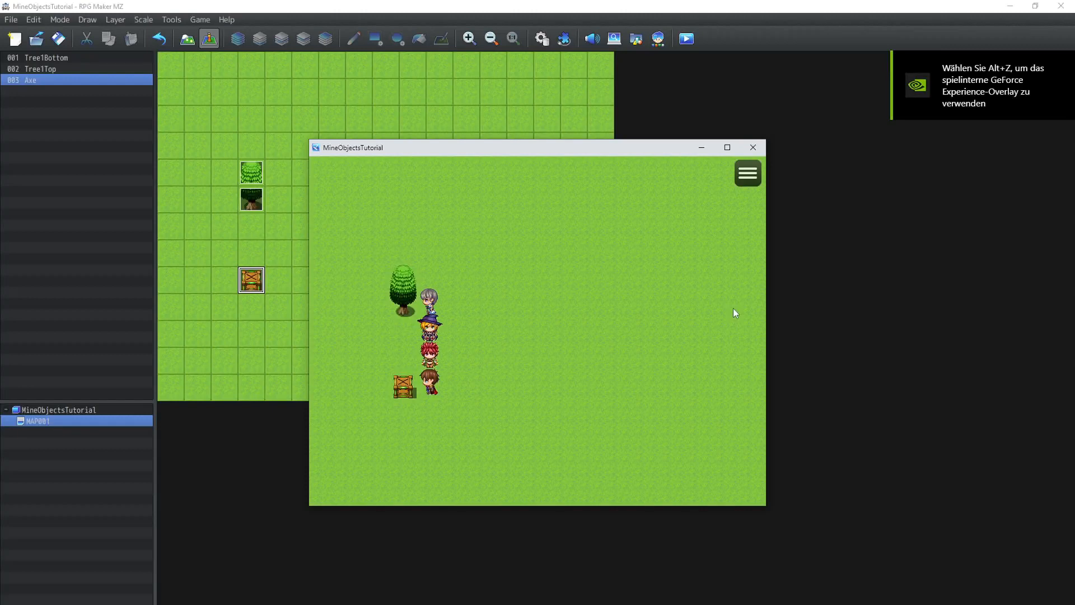
key(Escape)
key(Return)
key(Right)
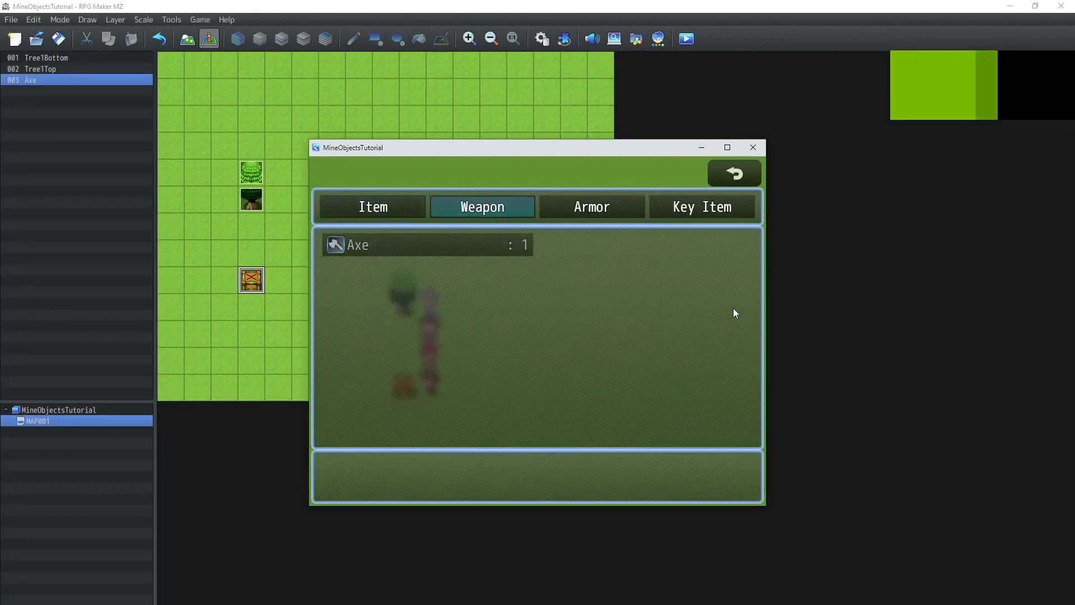
key(Escape)
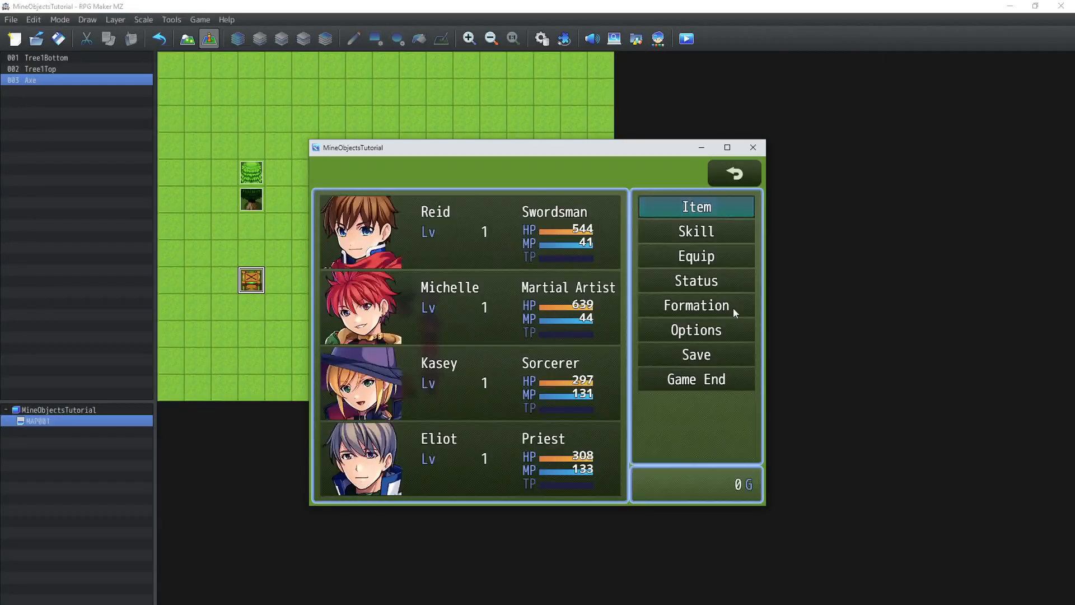
key(Escape)
Test hitting the tree several times from below with the axe in the party's possession, and close the playtest.
key(Down)
key(Left)
key(Up)
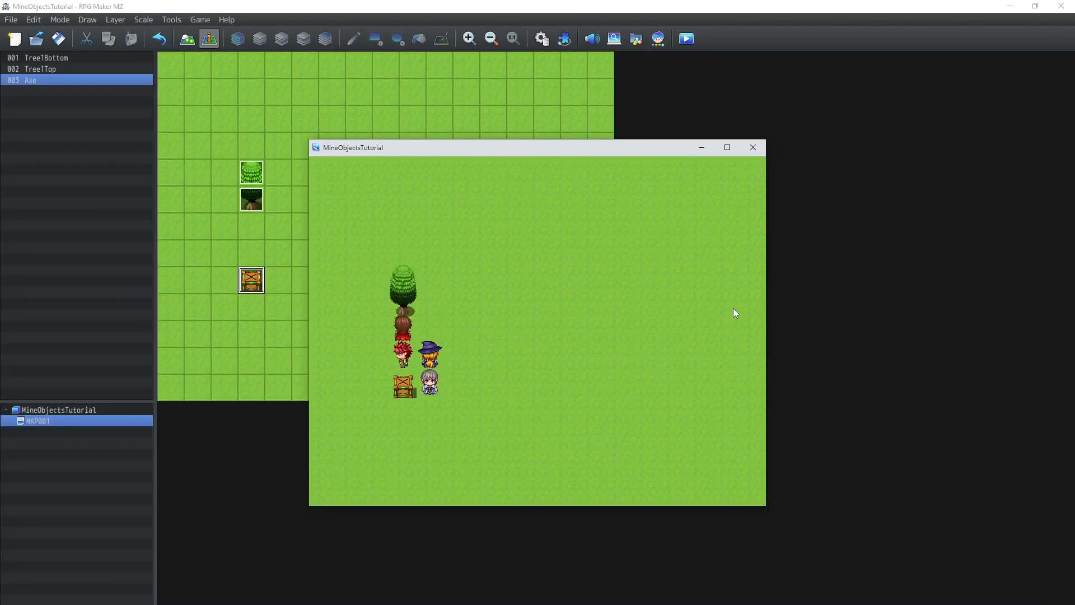
key(Return)
key(Return)
key(Return)
key(Return)
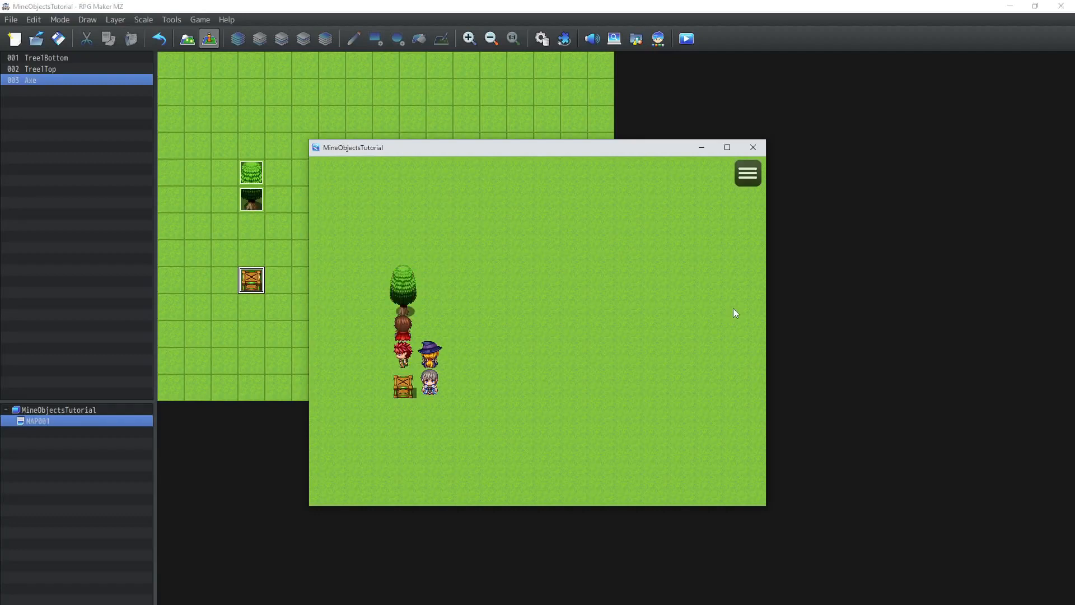
click(750, 154)
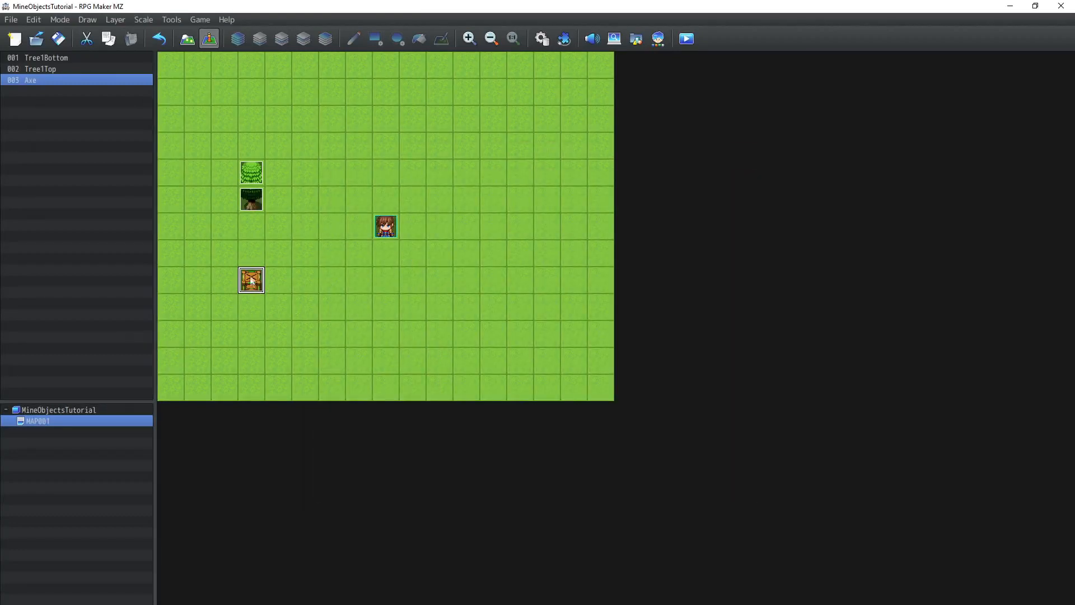
Add a conditional branch for Tree1HitCounter = Tree1AmountHits after the Tree1Top animation in the Tree1Bottom event's axe branch.
double_click(253, 203)
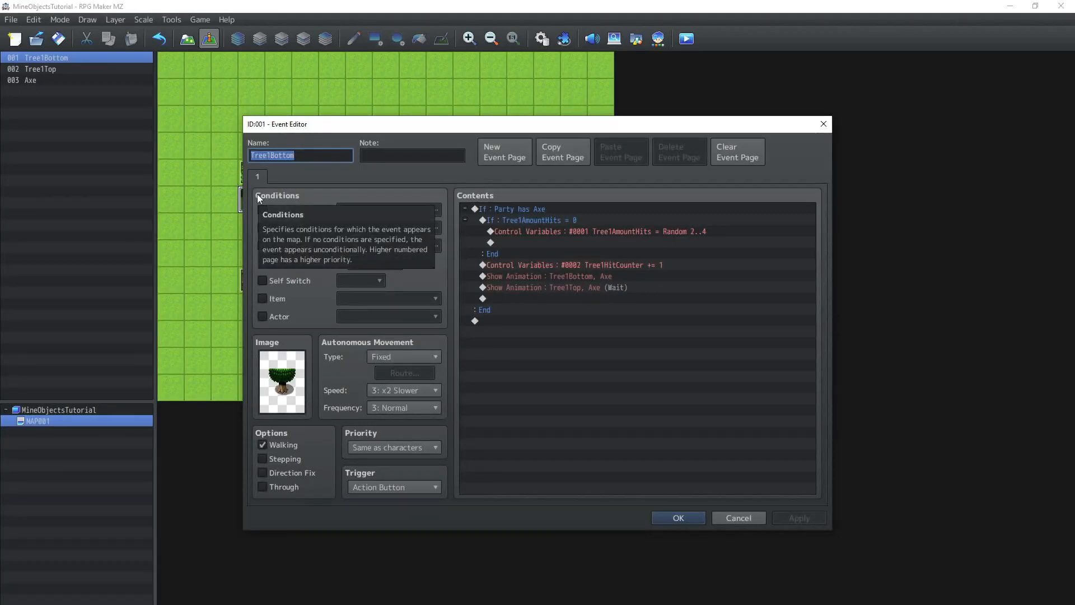
click(535, 299)
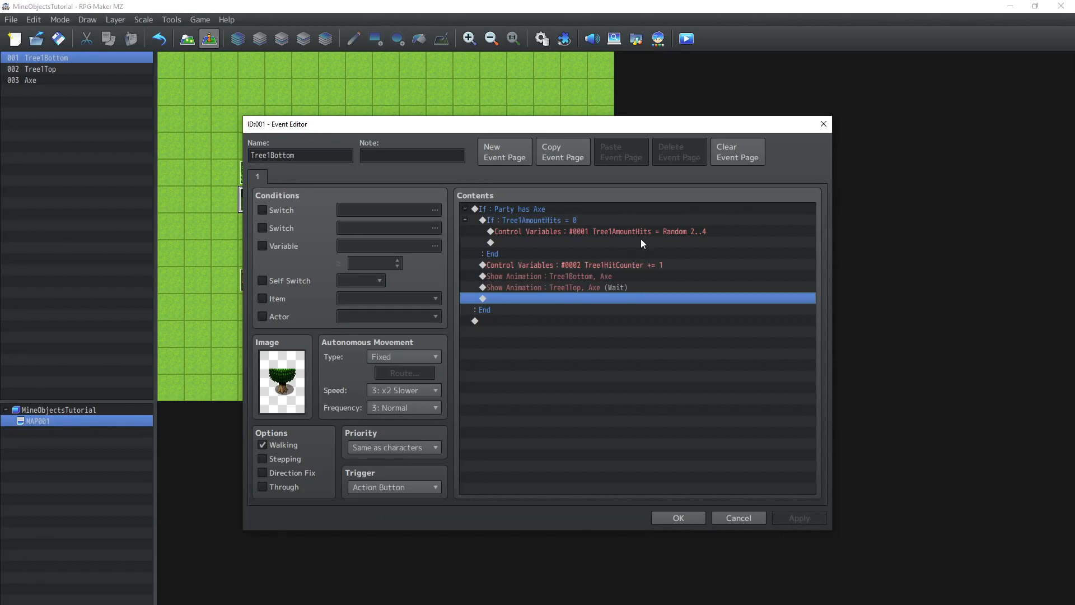
double_click(535, 299)
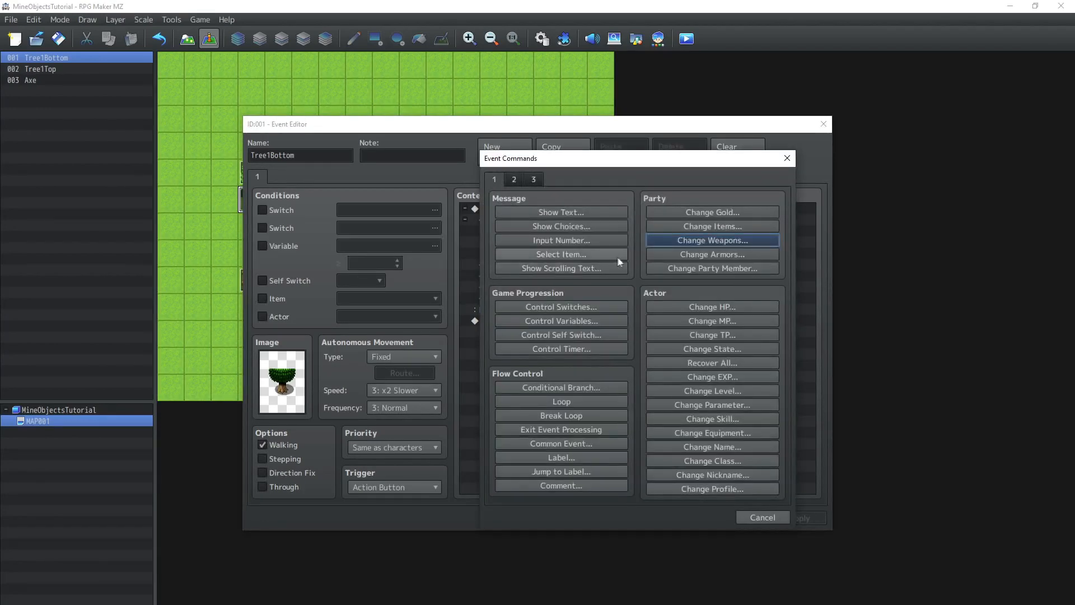
click(557, 387)
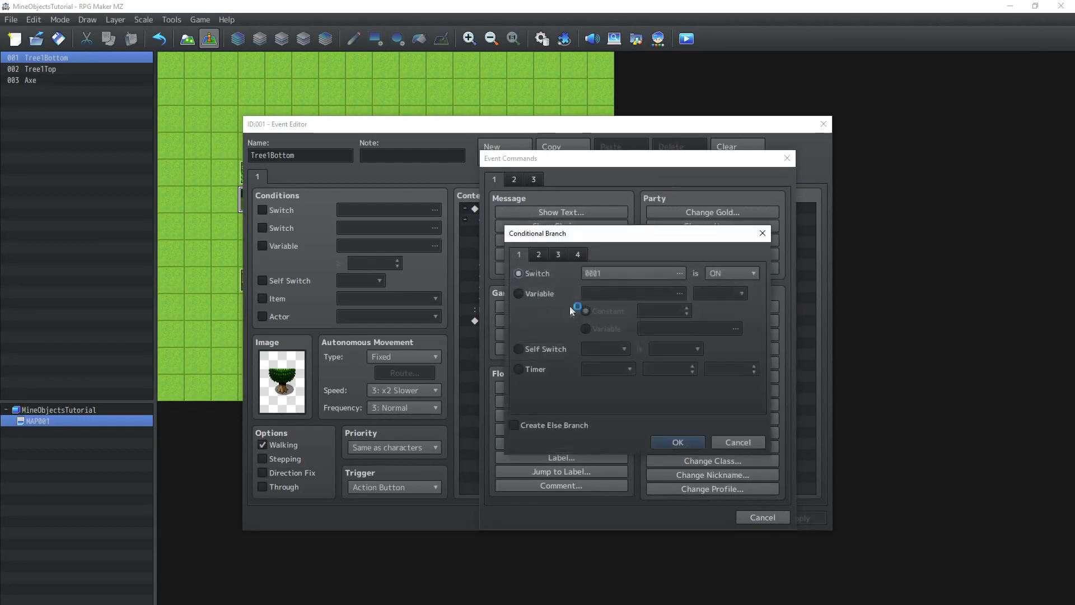
click(525, 297)
click(611, 298)
click(658, 220)
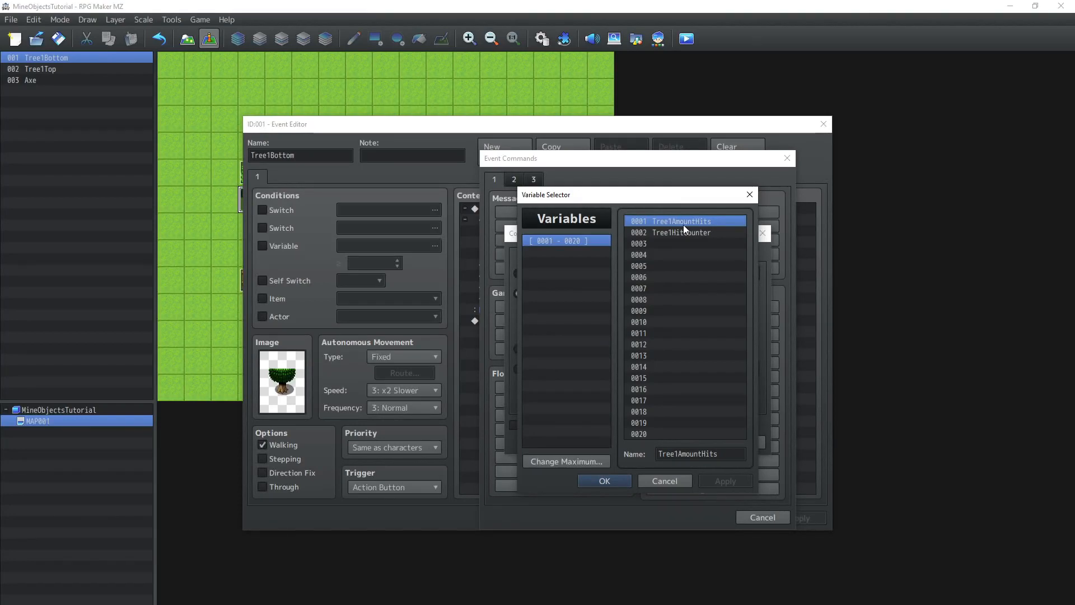
key(Return)
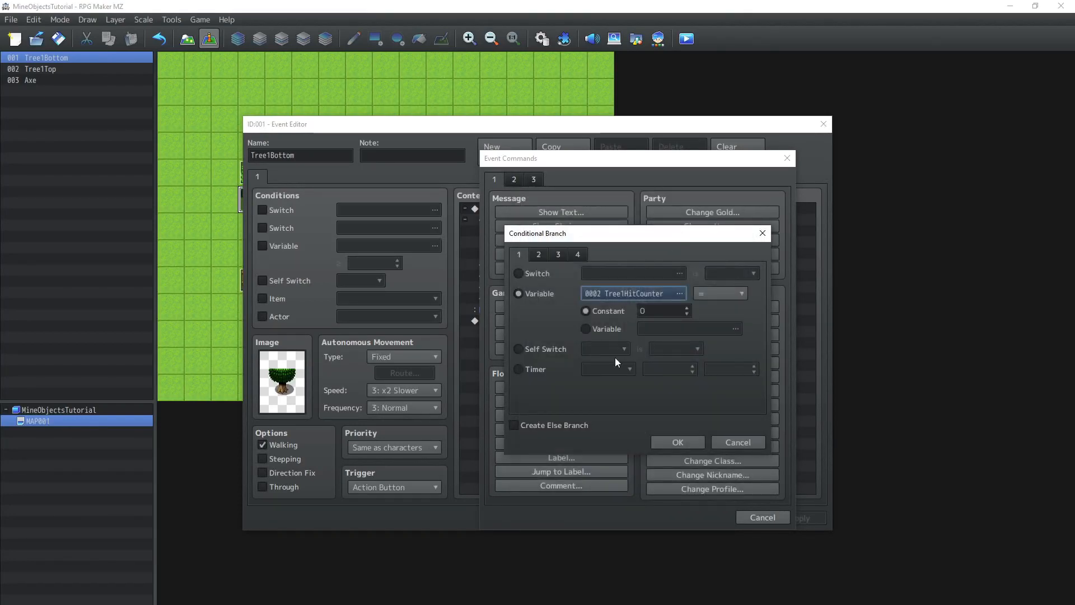
click(610, 329)
click(665, 328)
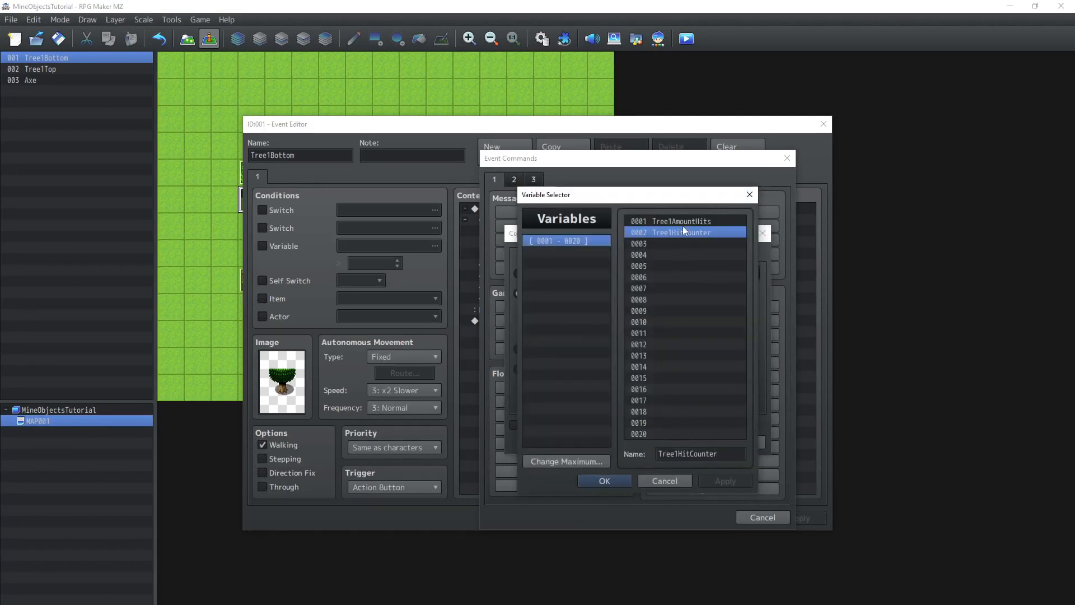
double_click(682, 222)
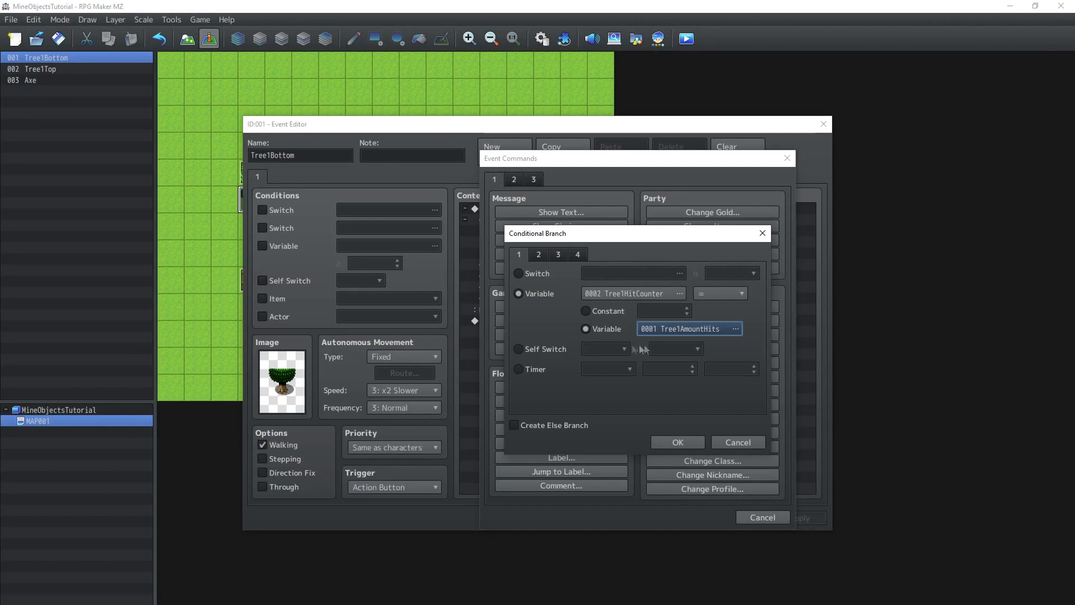
click(663, 447)
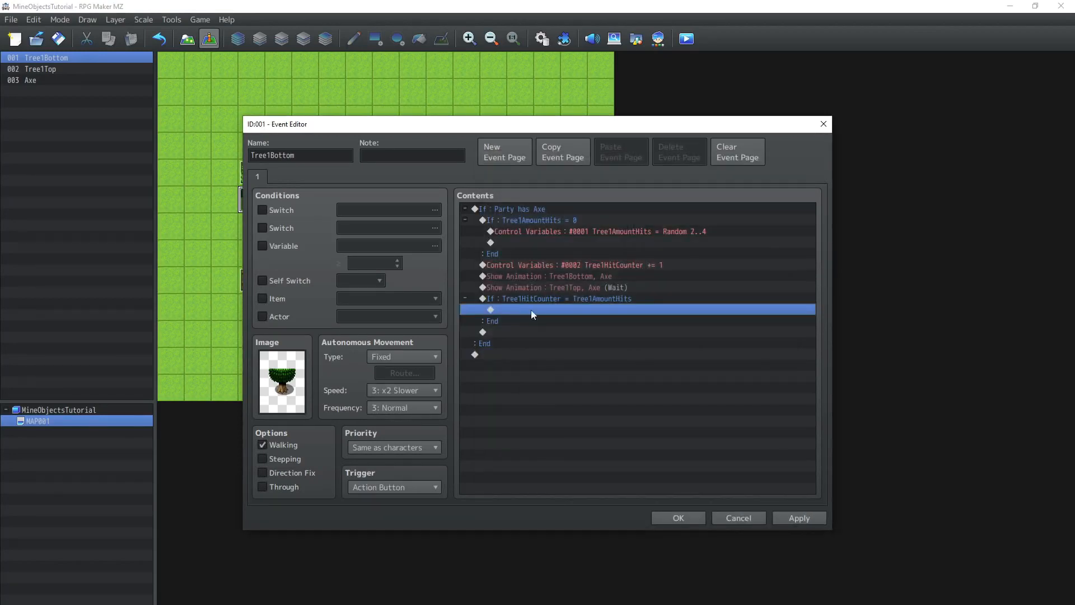
click(516, 322)
click(519, 310)
double_click(526, 309)
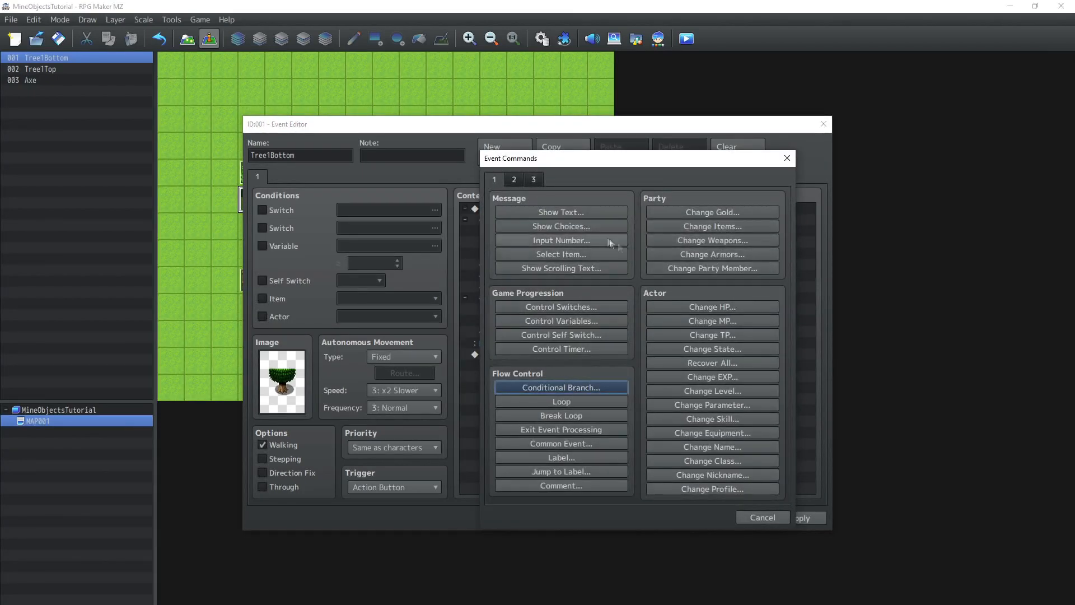
click(693, 222)
click(699, 410)
click(759, 516)
click(522, 321)
Accept the Tree1Bottom event changes and name the empty database item 0032 Wood.
click(669, 518)
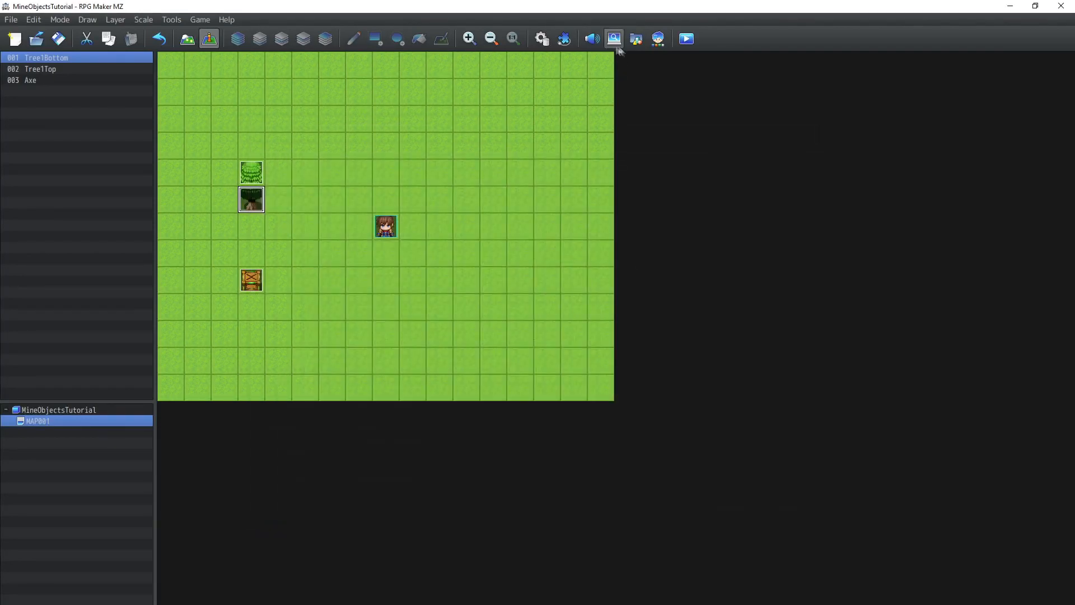
click(564, 38)
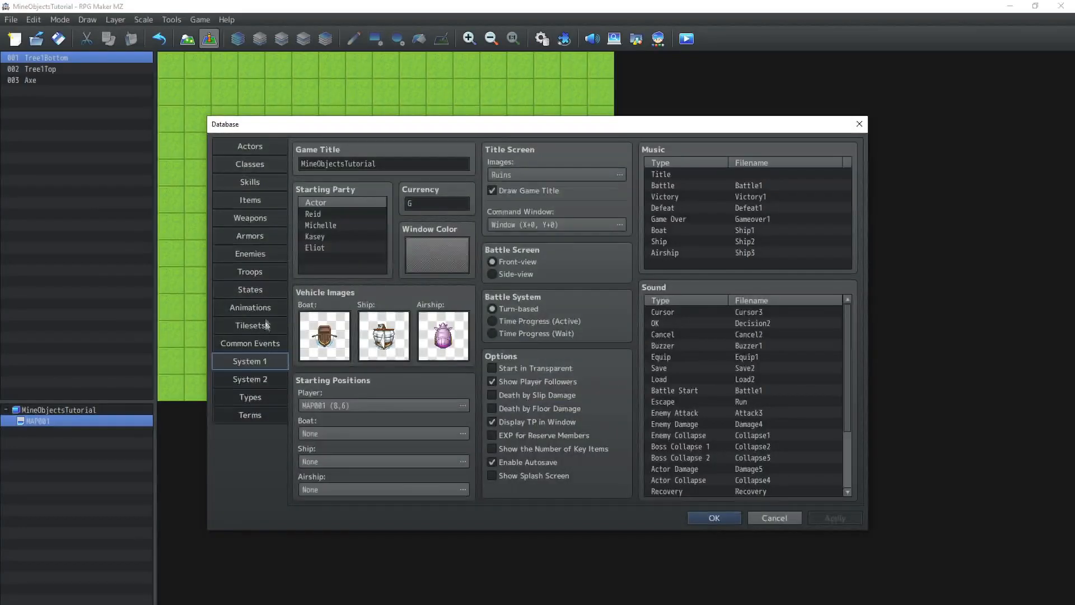
click(250, 256)
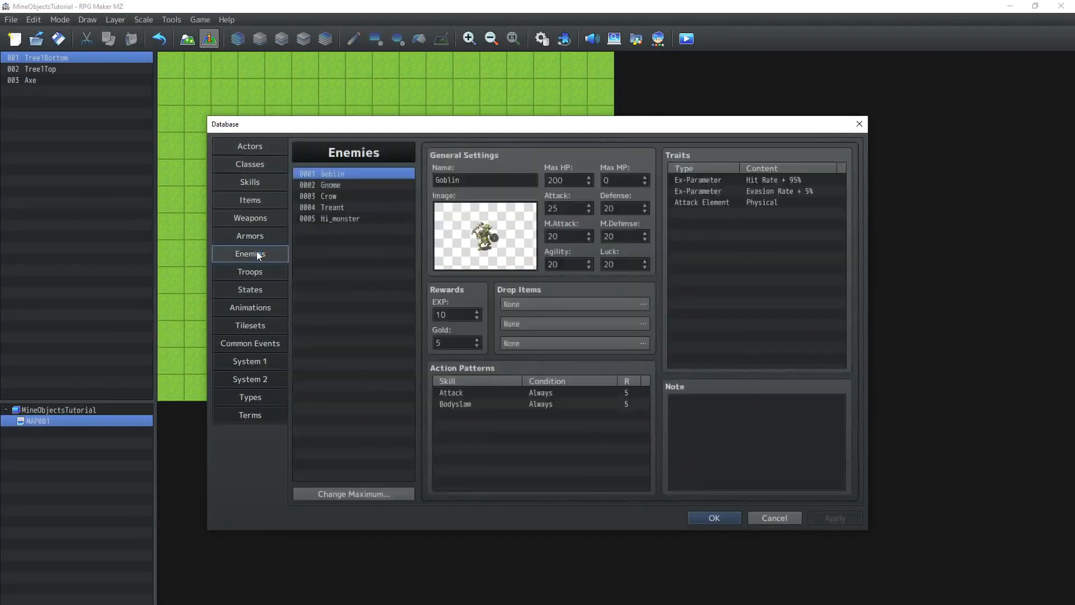
click(257, 199)
scroll(336, 470, down, 1)
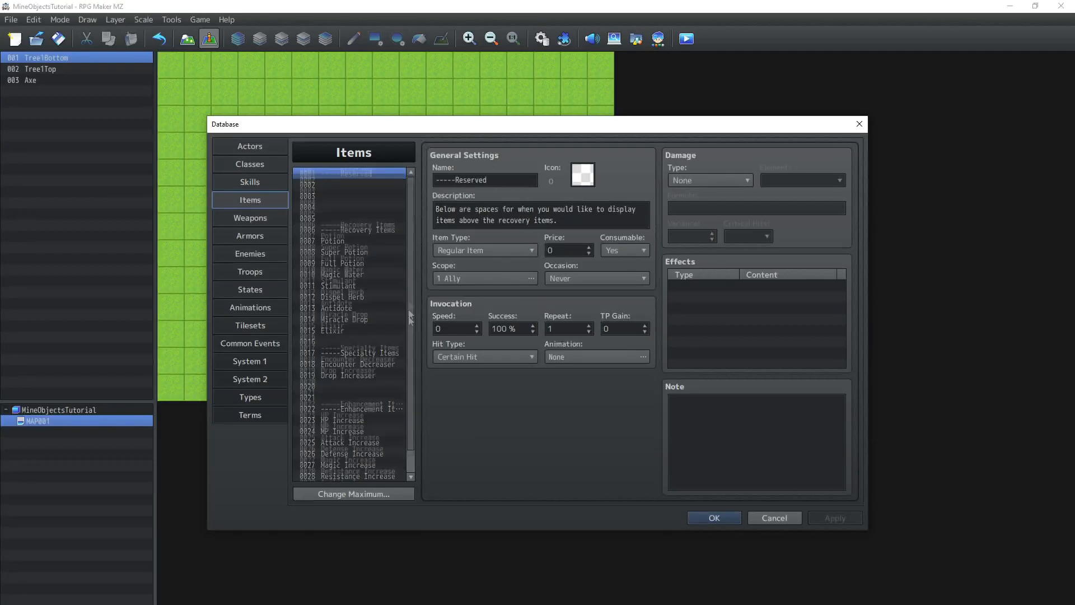
click(333, 495)
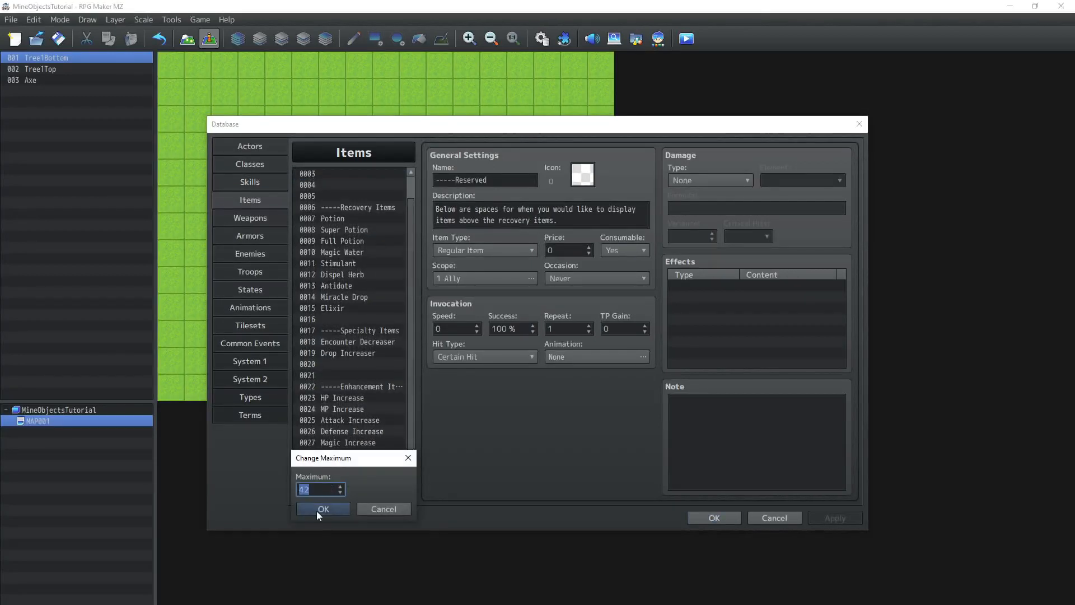
click(323, 509)
scroll(354, 410, down, 3)
click(347, 387)
click(483, 182)
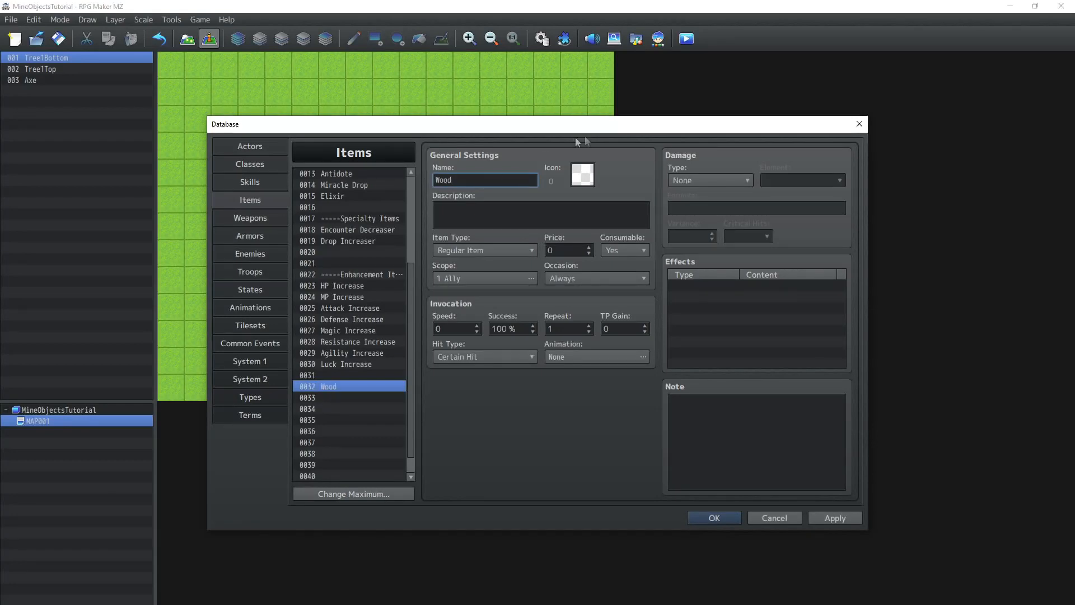
Set the Wood item's icon to the purple log, number 295, and accept the database changes.
click(582, 176)
scroll(583, 360, down, 3)
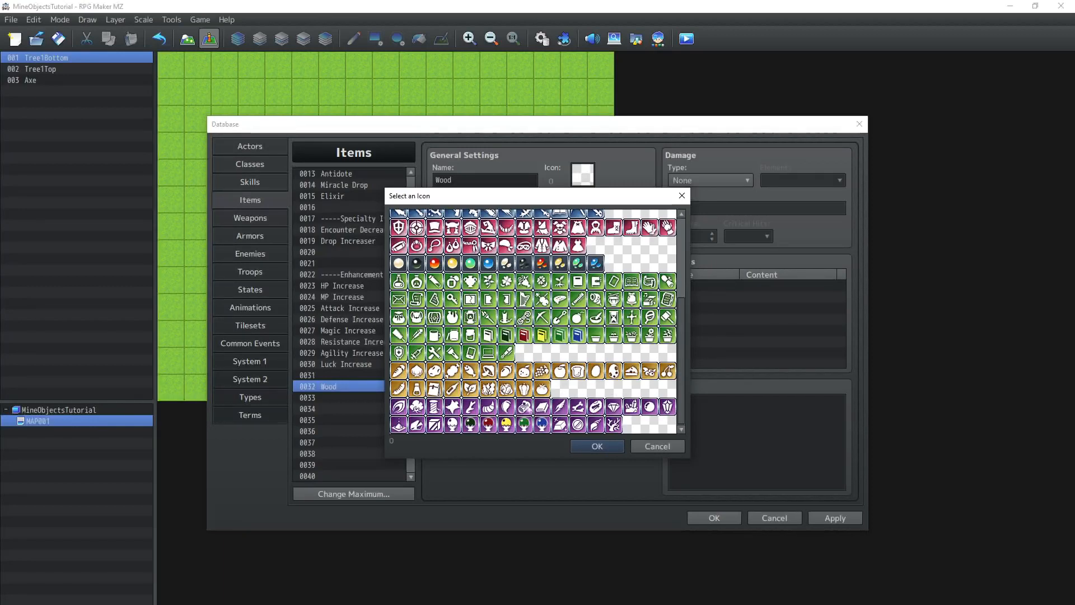
double_click(523, 406)
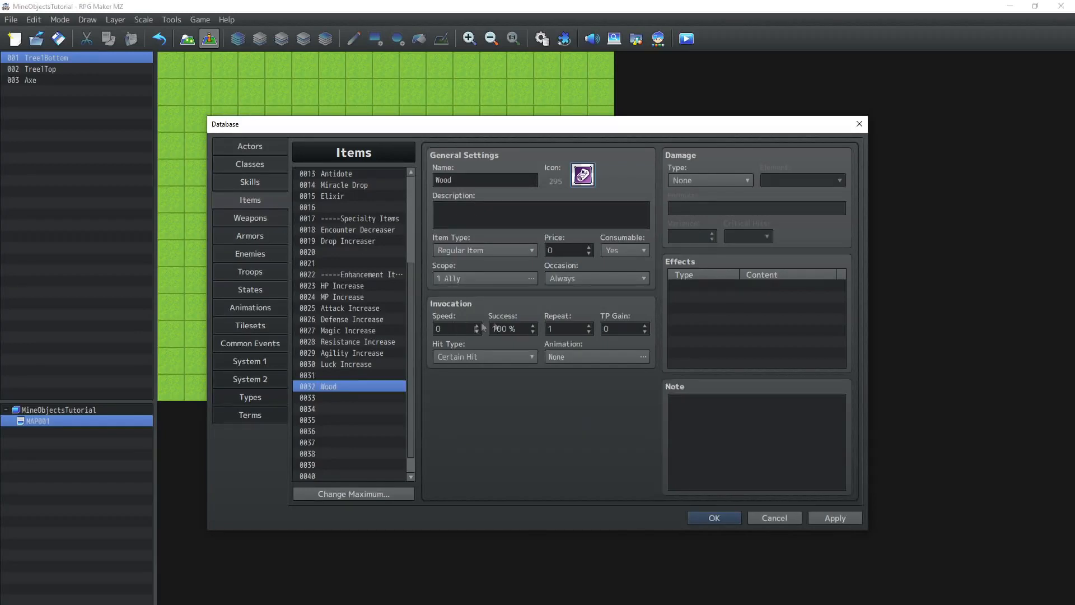
click(715, 518)
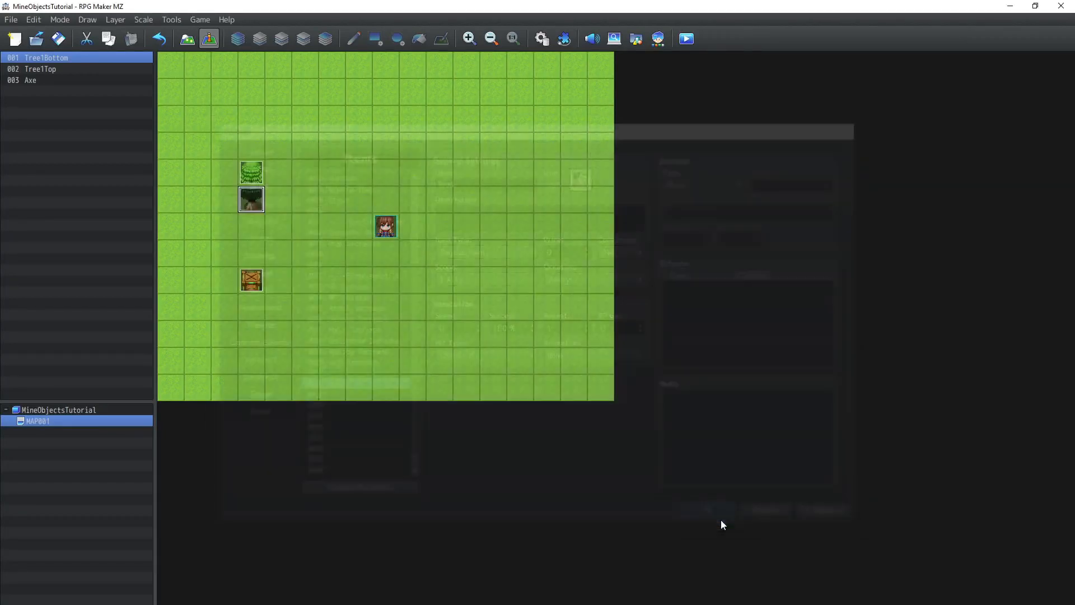
Add a Change Items command giving 2 Wood inside the Tree1Bottom event's Tree1HitCounter = Tree1AmountHits branch.
double_click(250, 203)
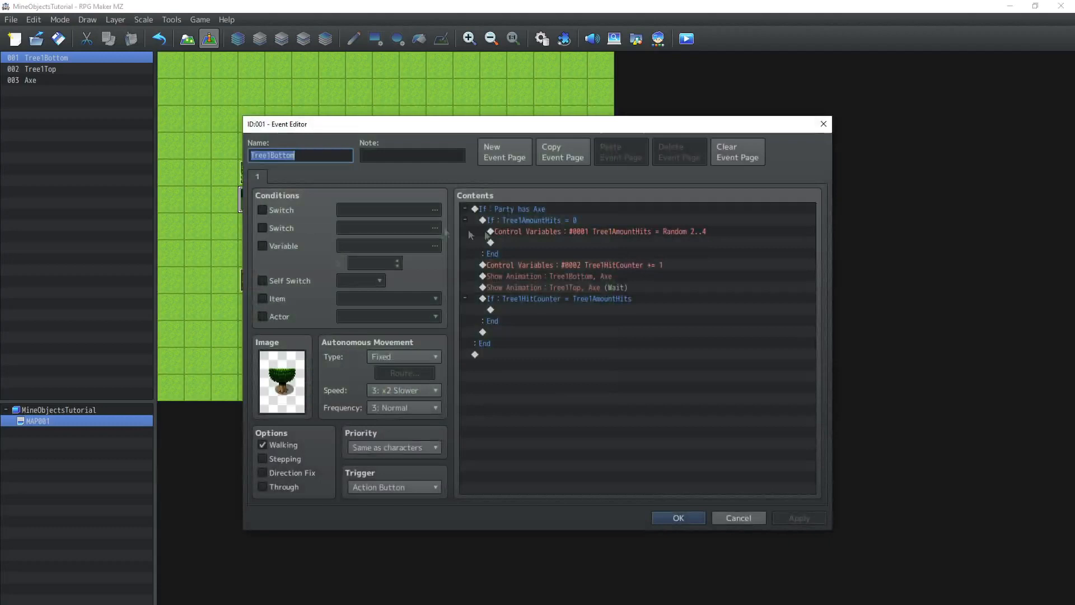
click(545, 308)
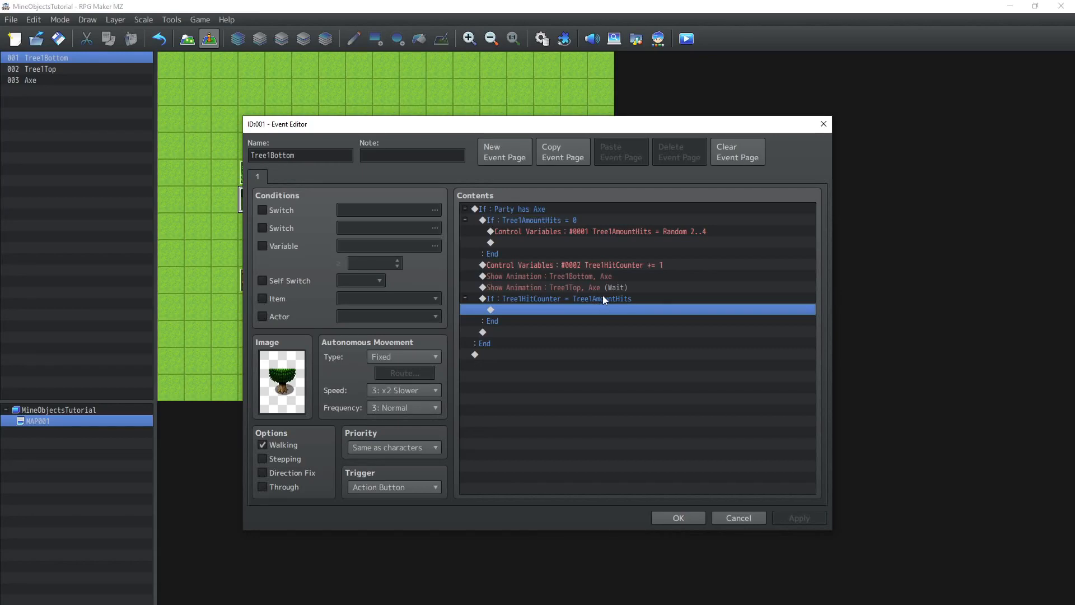
double_click(579, 310)
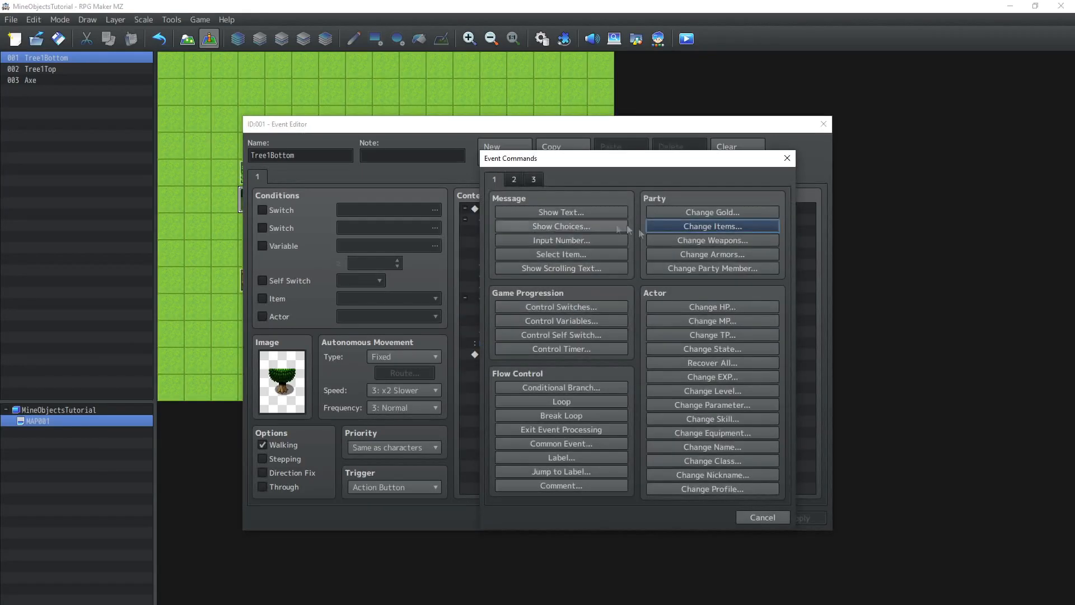
click(709, 227)
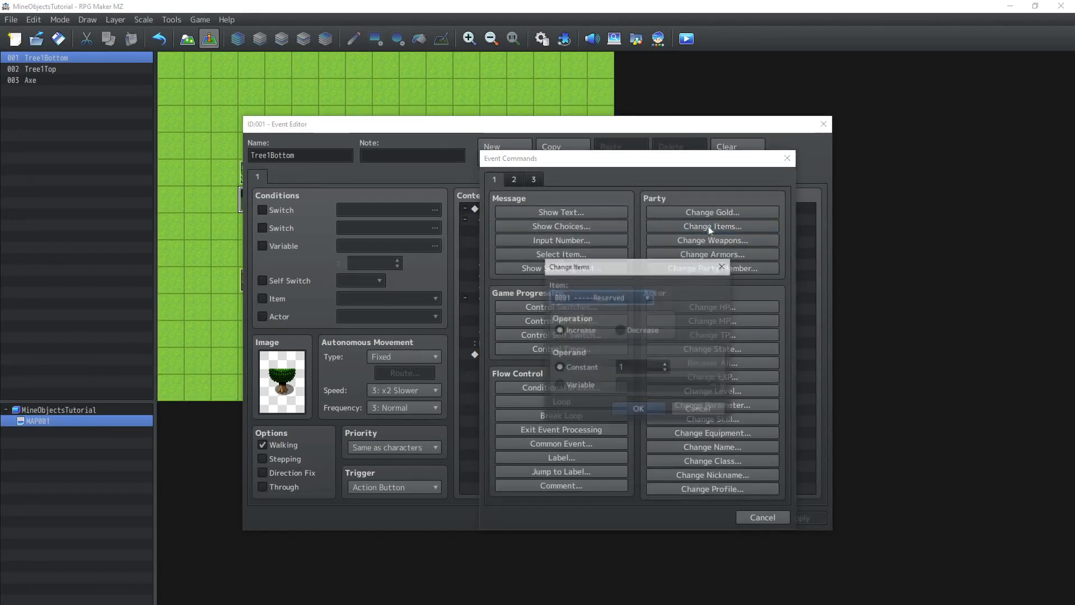
click(600, 297)
scroll(667, 326, down, 6)
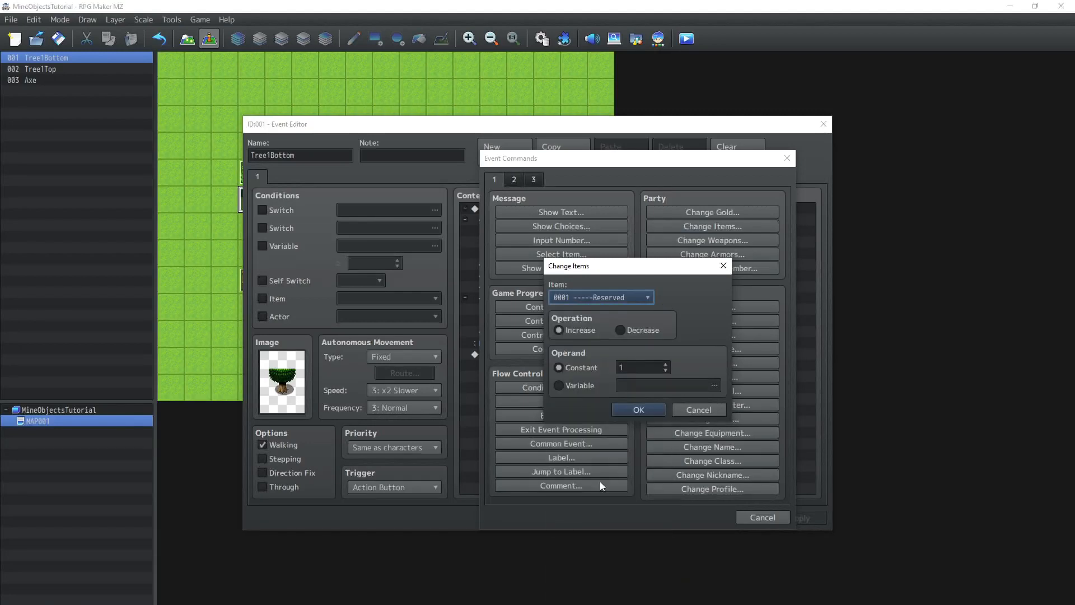
click(648, 300)
scroll(670, 370, down, 3)
click(662, 549)
click(635, 300)
scroll(663, 523, down, 6)
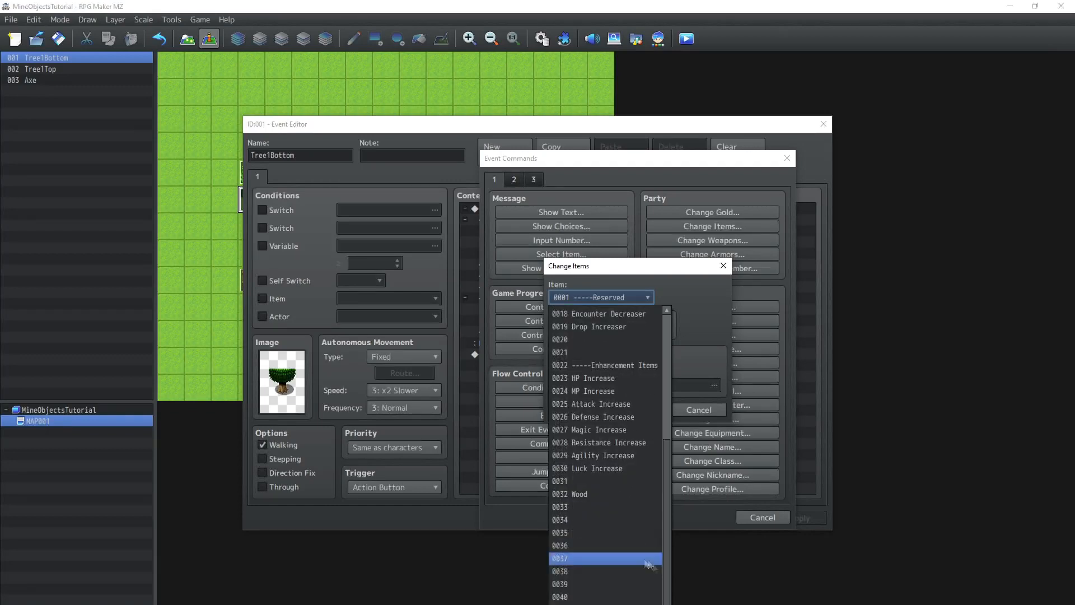
click(593, 495)
click(666, 365)
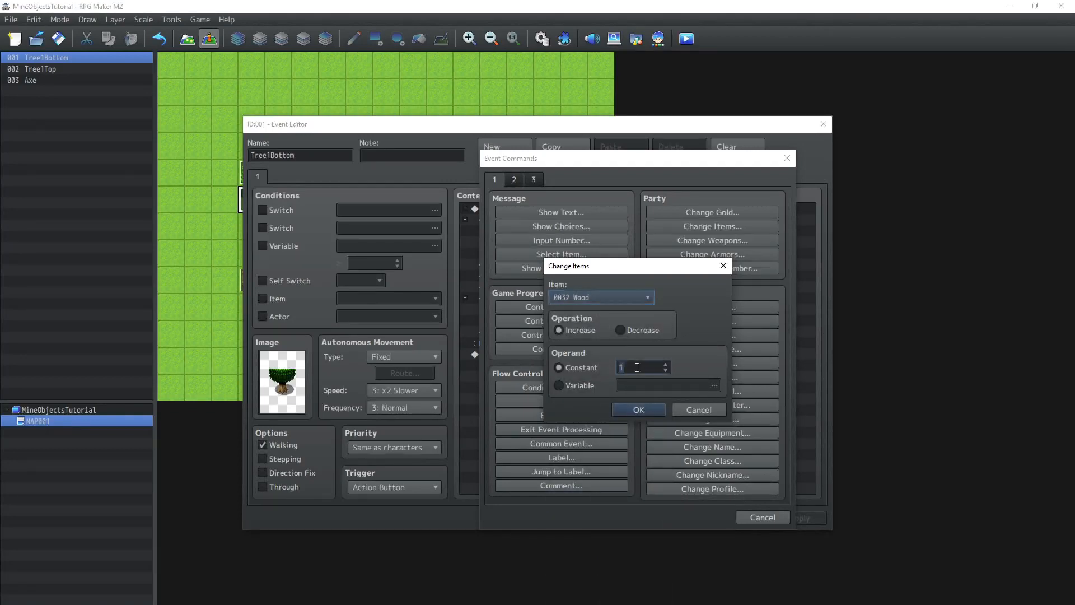
click(638, 409)
Add the message "2 Wood obtained!" after the Wood item change and accept the Tree1Bottom event changes.
double_click(560, 321)
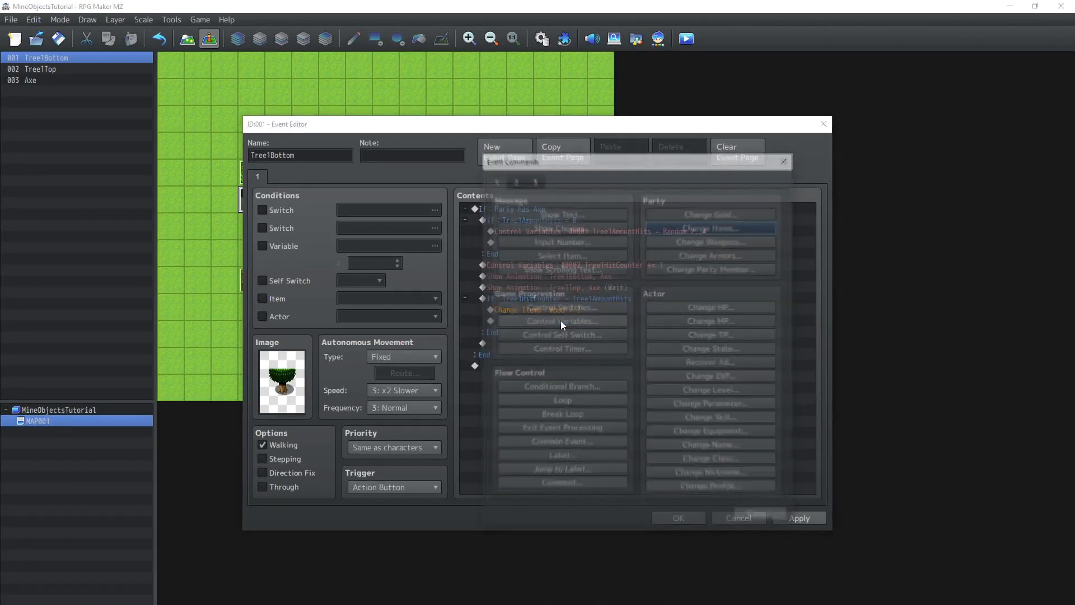
click(568, 212)
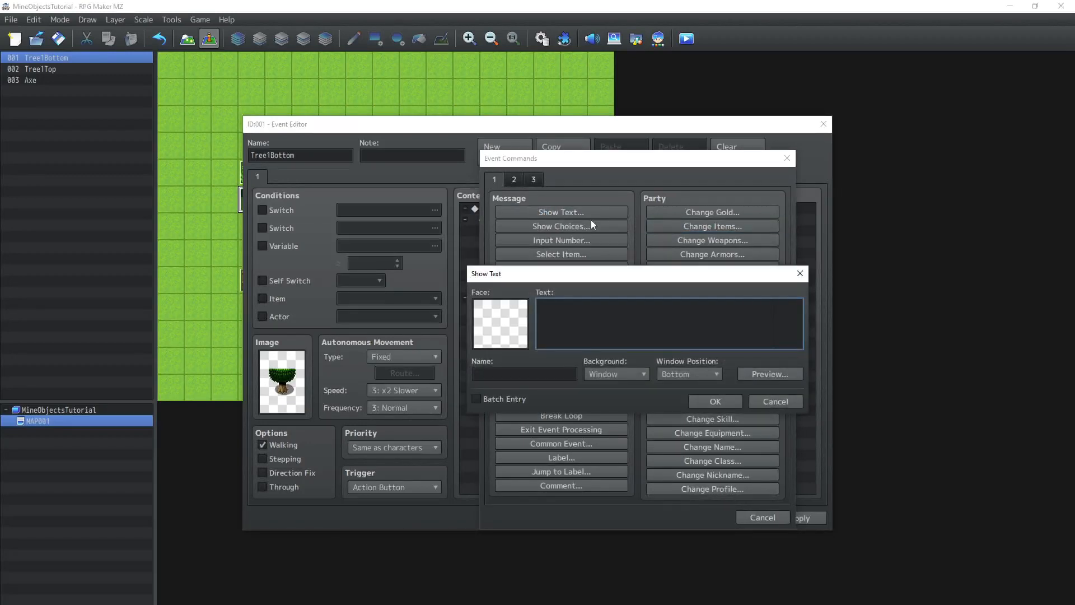
text(2 Wood obtained!)
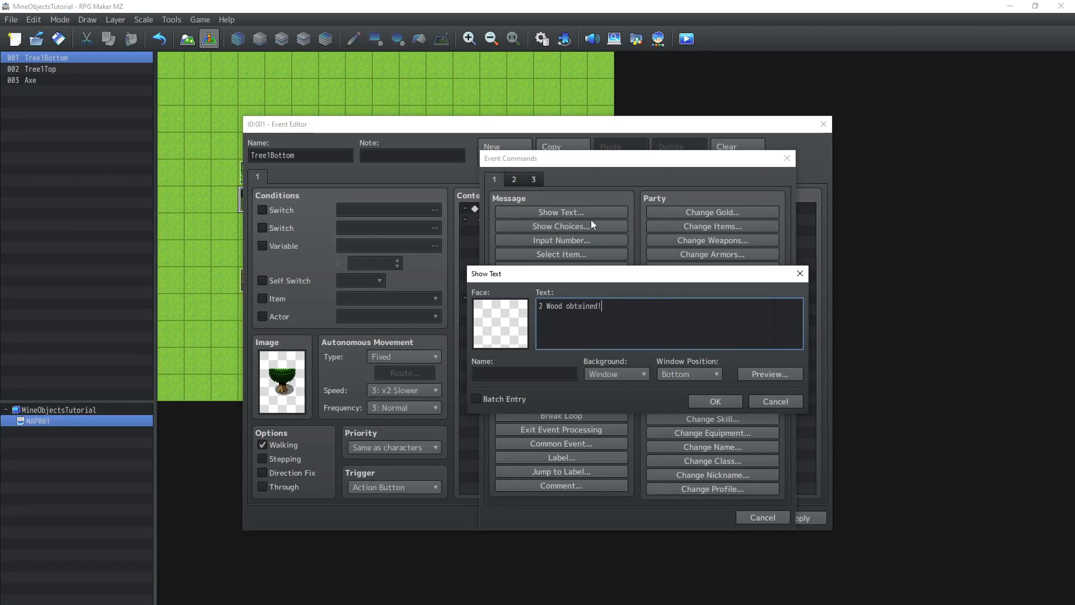
click(728, 401)
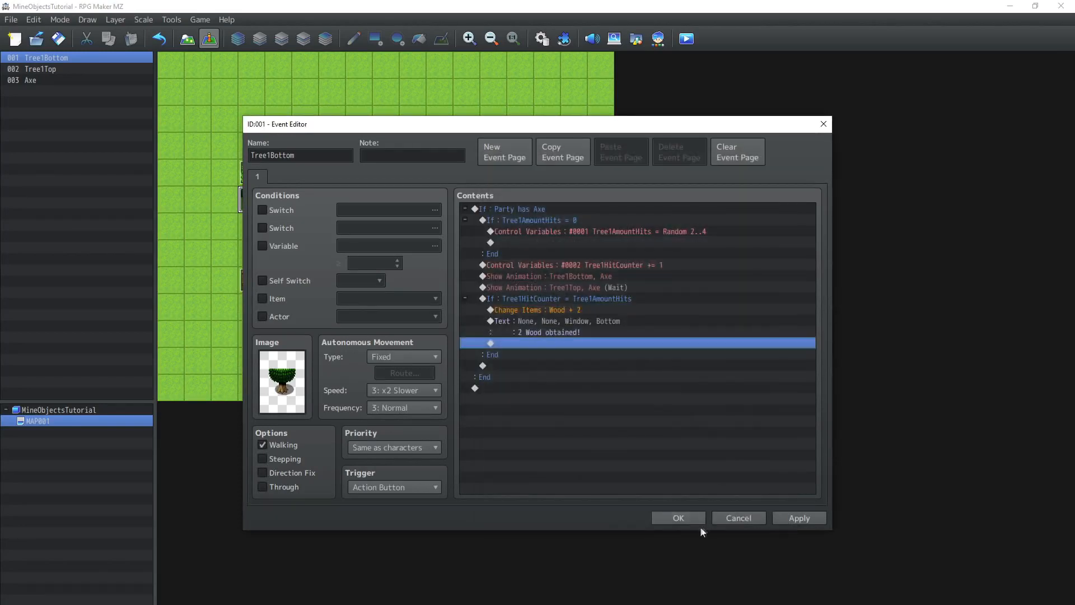
click(679, 517)
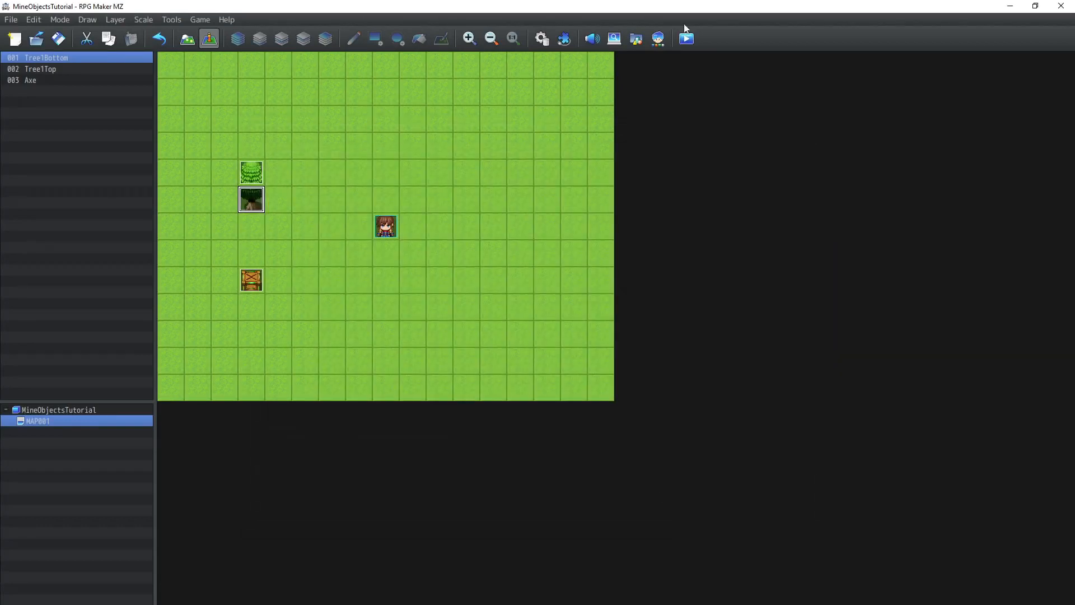
Start a playtest with a new game and walk the party to the spot directly below the tree.
click(686, 37)
click(512, 346)
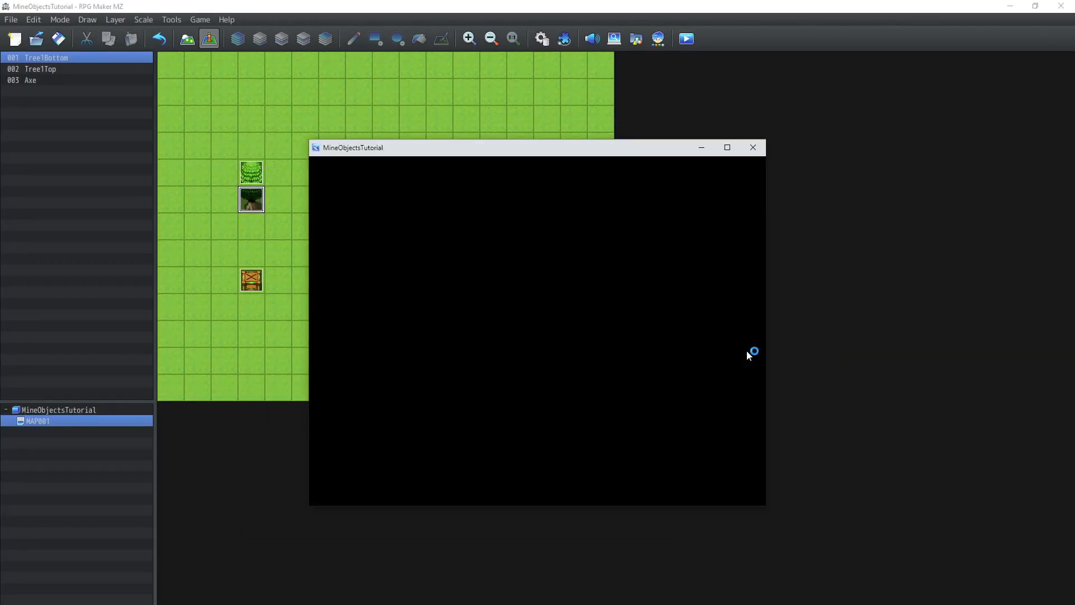
key(Return)
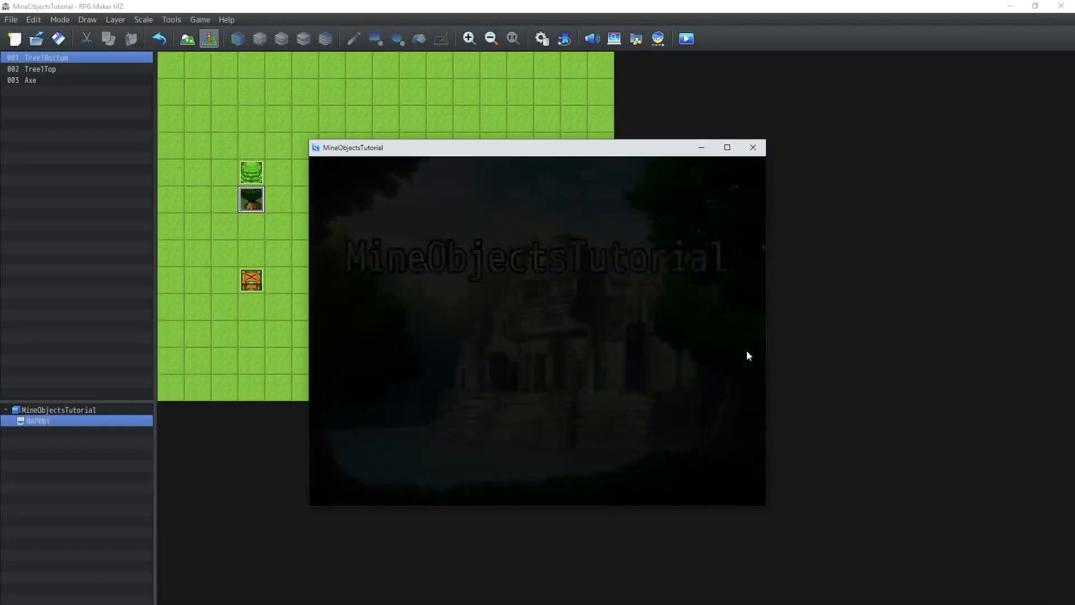
key(Left)
key(Left)
key(Left)
key(Left)
key(Up)
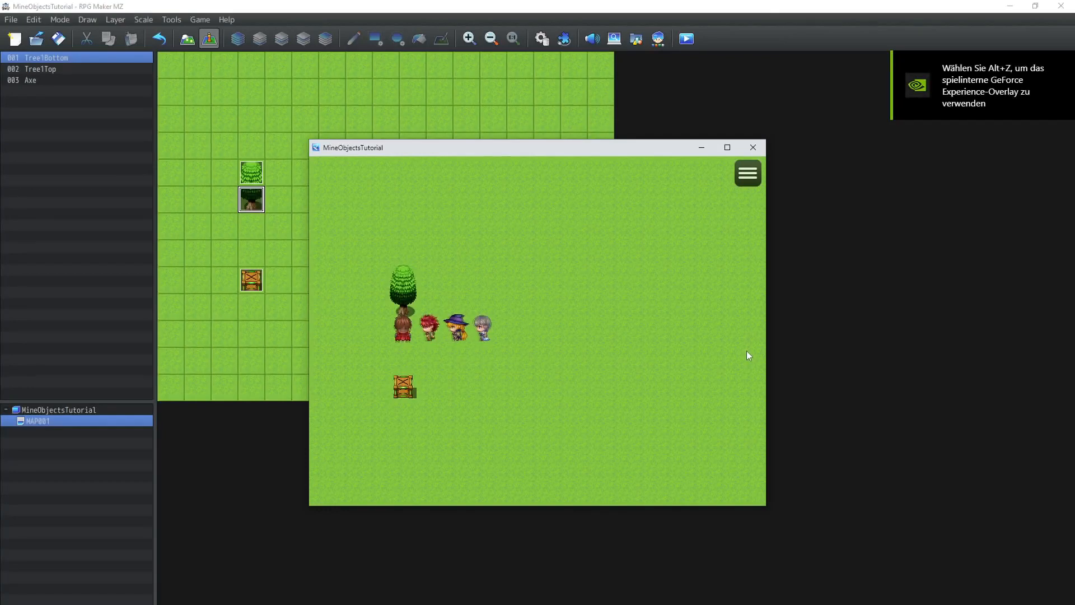
Walk around to the tree's right side, test chopping it until the wood is awarded, and close the playtest.
key(Down)
key(Right)
key(Right)
key(Up)
key(Up)
key(Left)
key(Return)
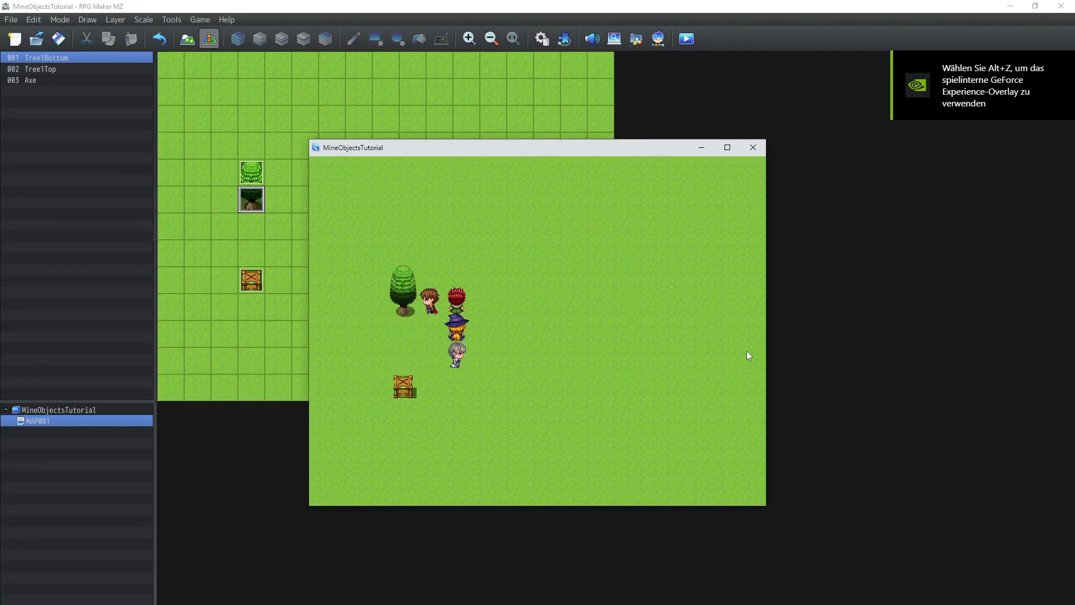
key(Return)
key(Return)
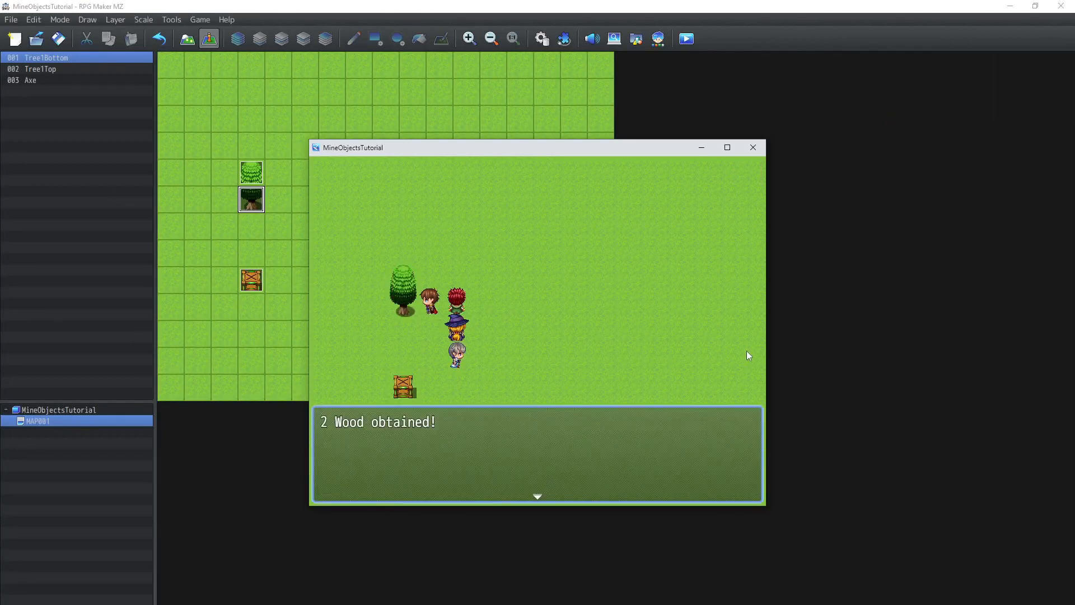
key(Return)
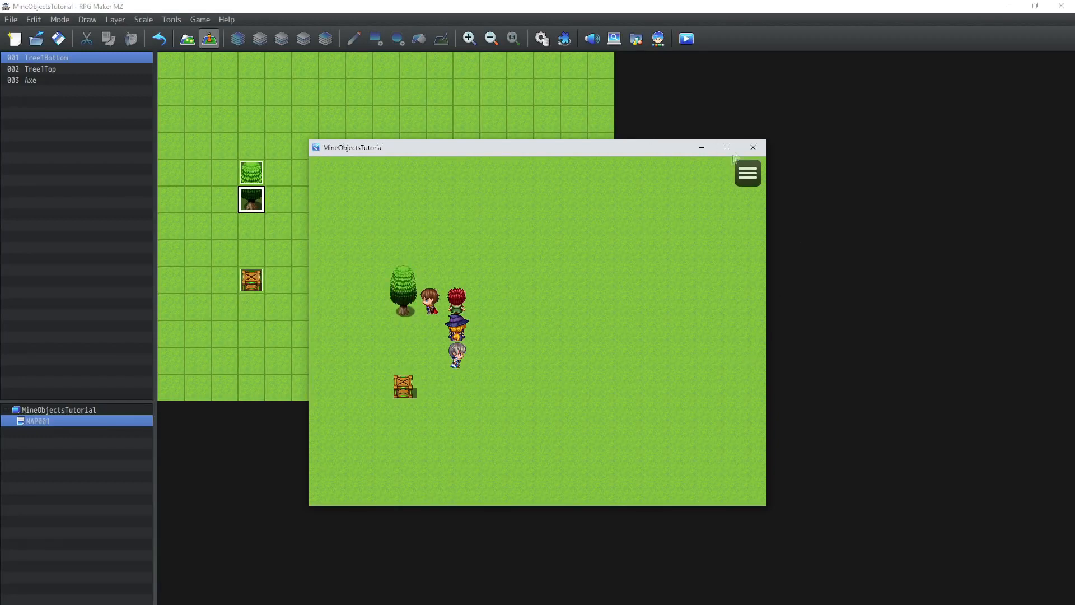
click(753, 147)
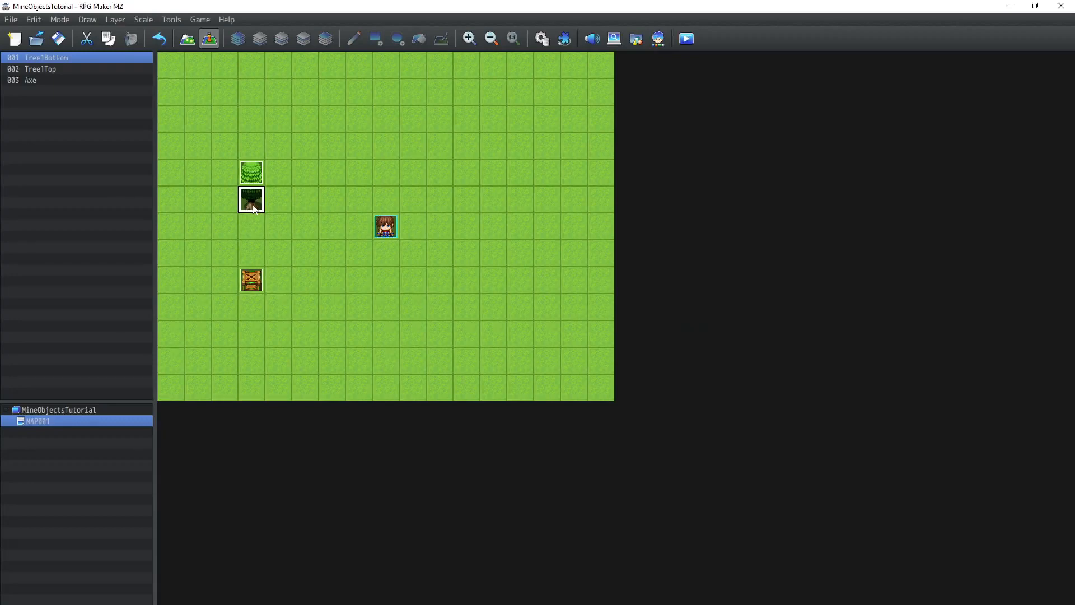
Add a Control Variables command setting Tree1HitCounter to 0 after the "2 Wood obtained!" message in the Tree1Bottom event.
double_click(254, 208)
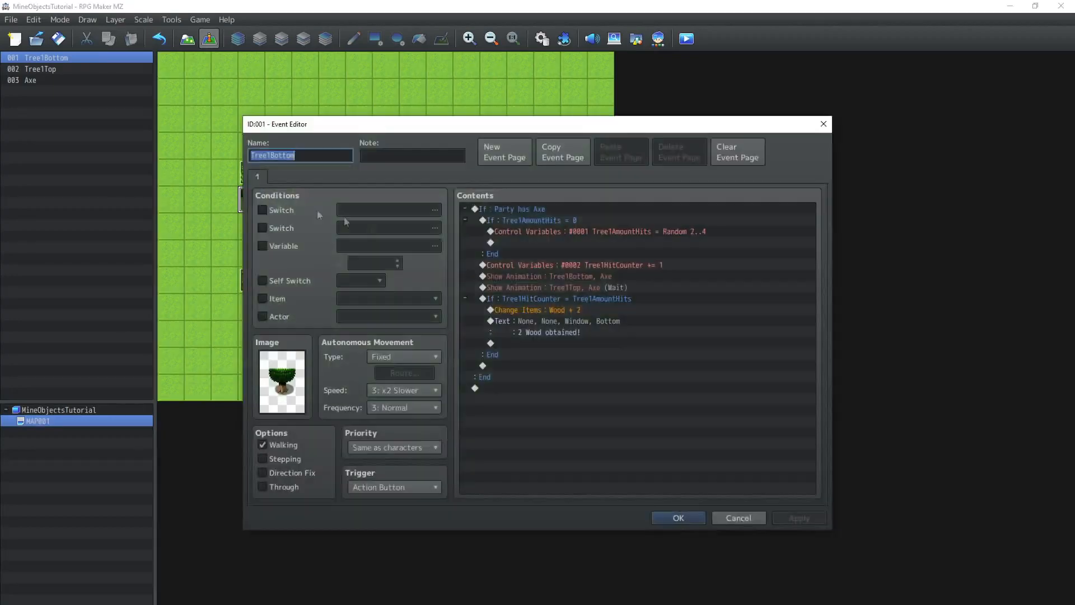
click(566, 299)
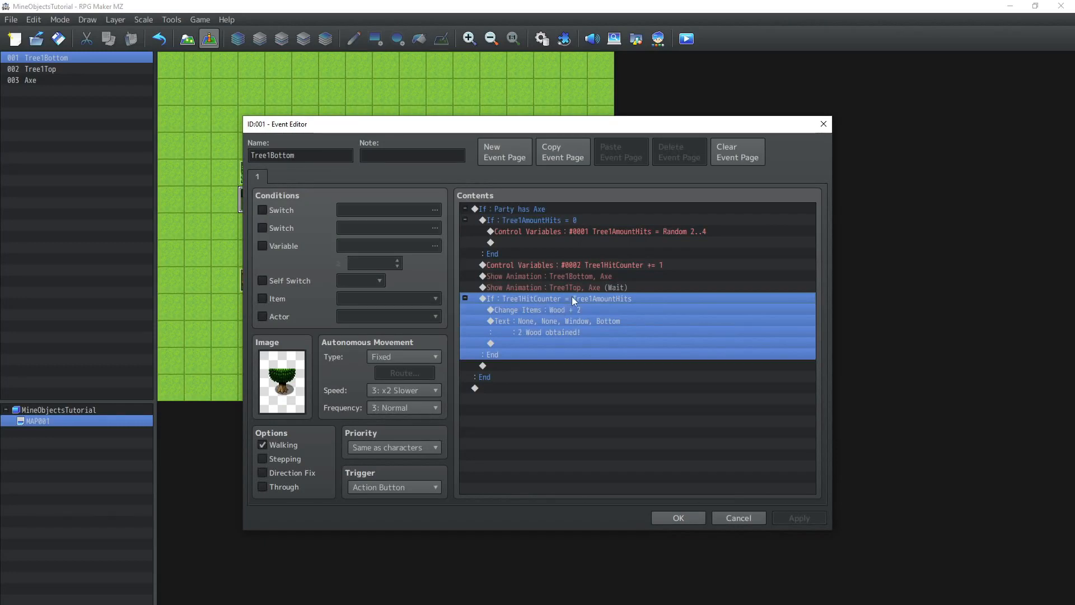
click(526, 344)
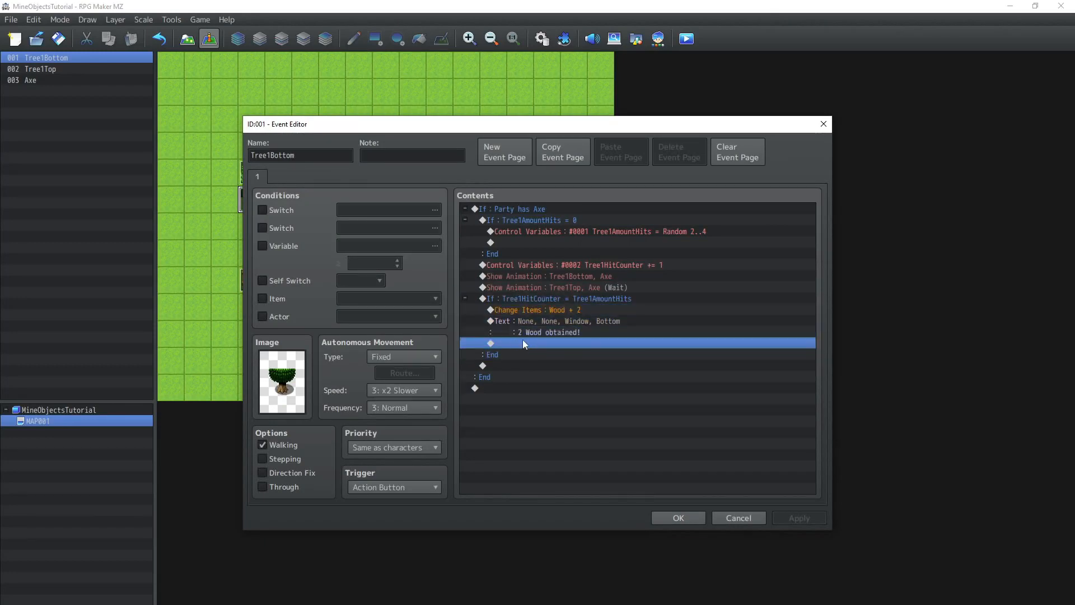
double_click(522, 342)
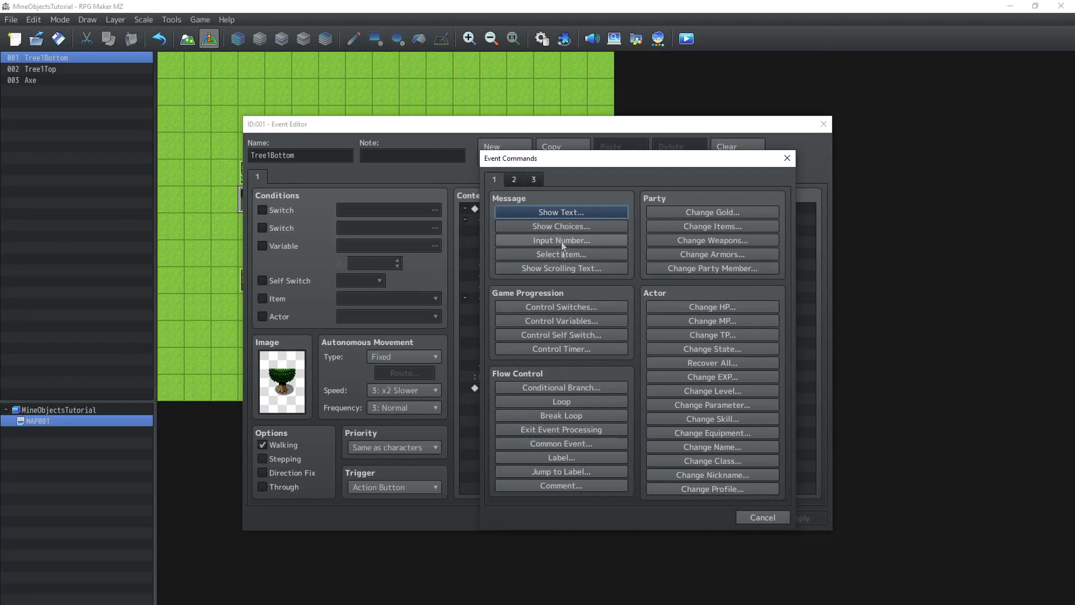
click(564, 321)
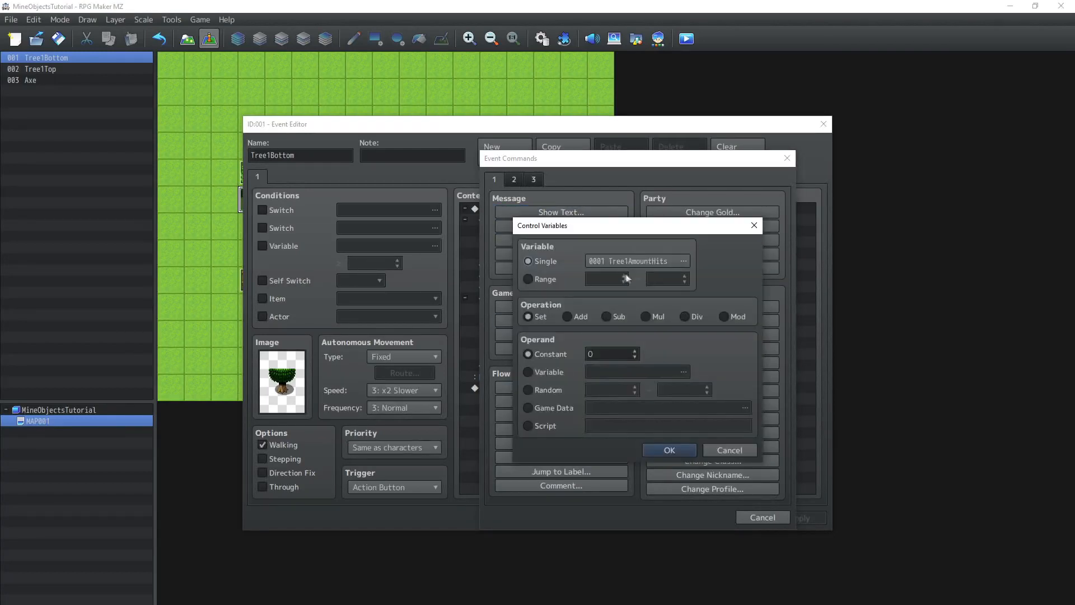
click(619, 259)
double_click(682, 232)
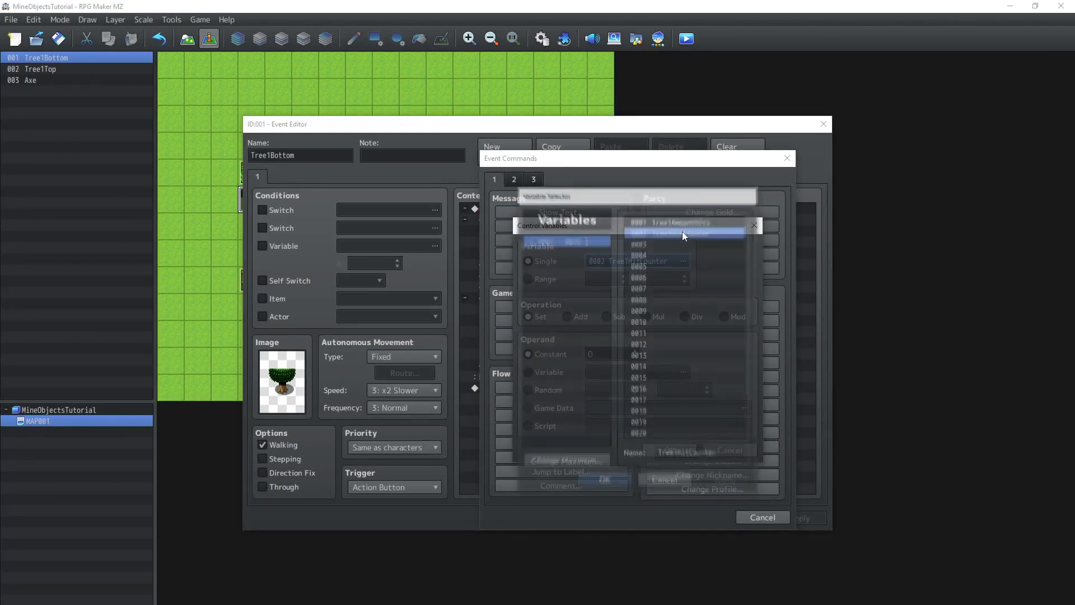
click(670, 448)
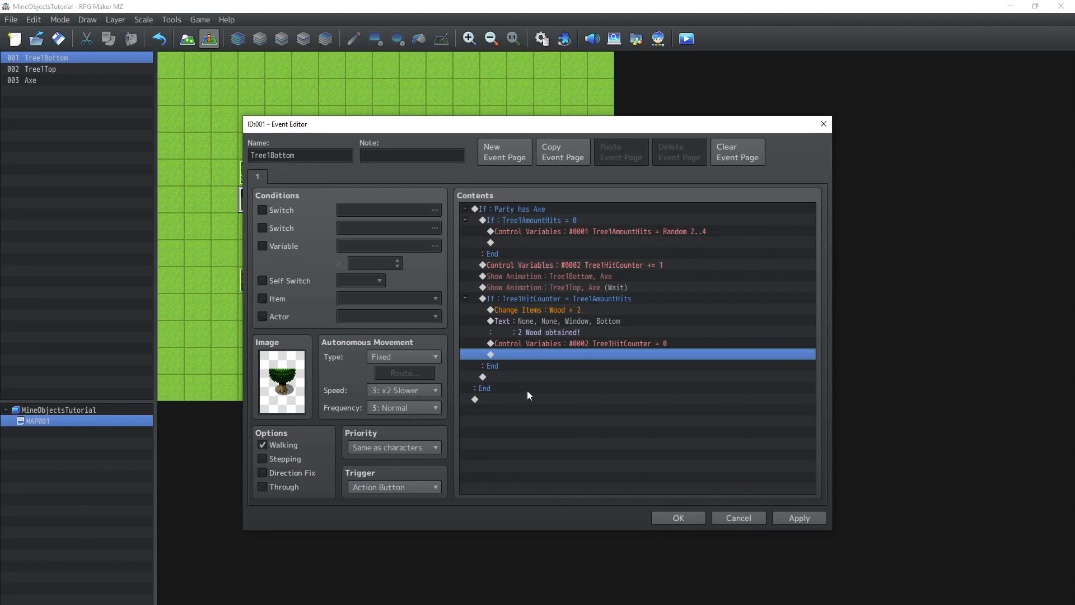
Add a Control Variables command setting Tree1AmountHits to 0 below the Tree1HitCounter reset and accept the event changes.
double_click(546, 354)
click(754, 517)
click(508, 220)
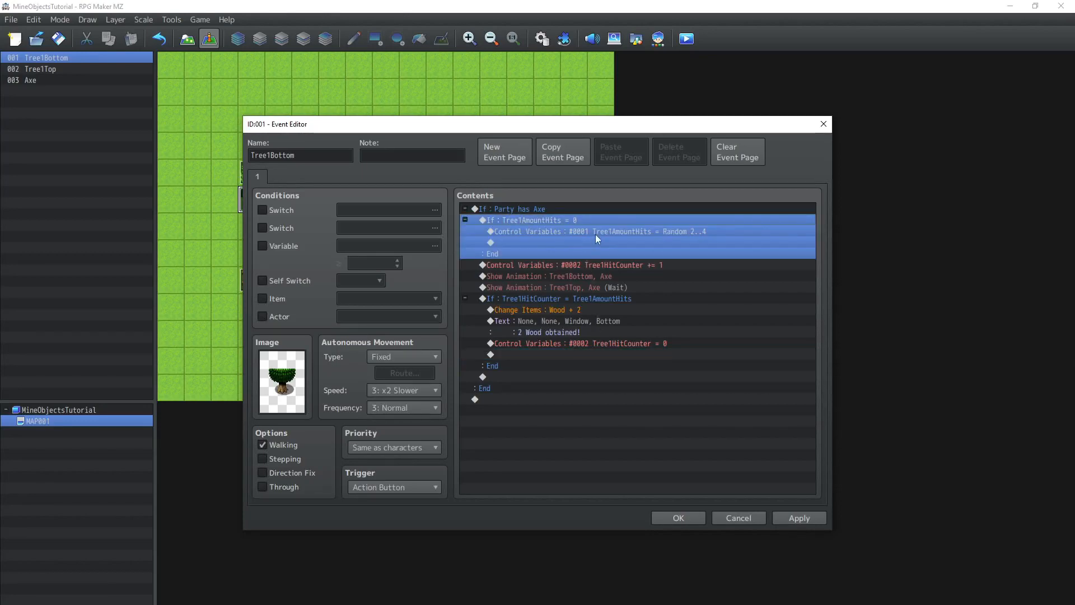
click(665, 234)
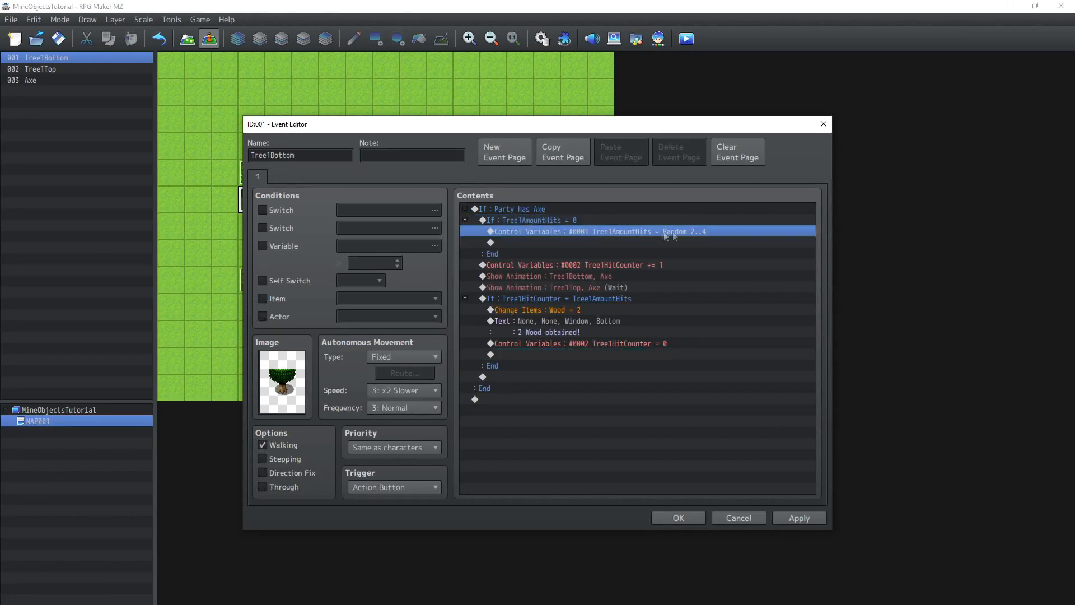
click(537, 355)
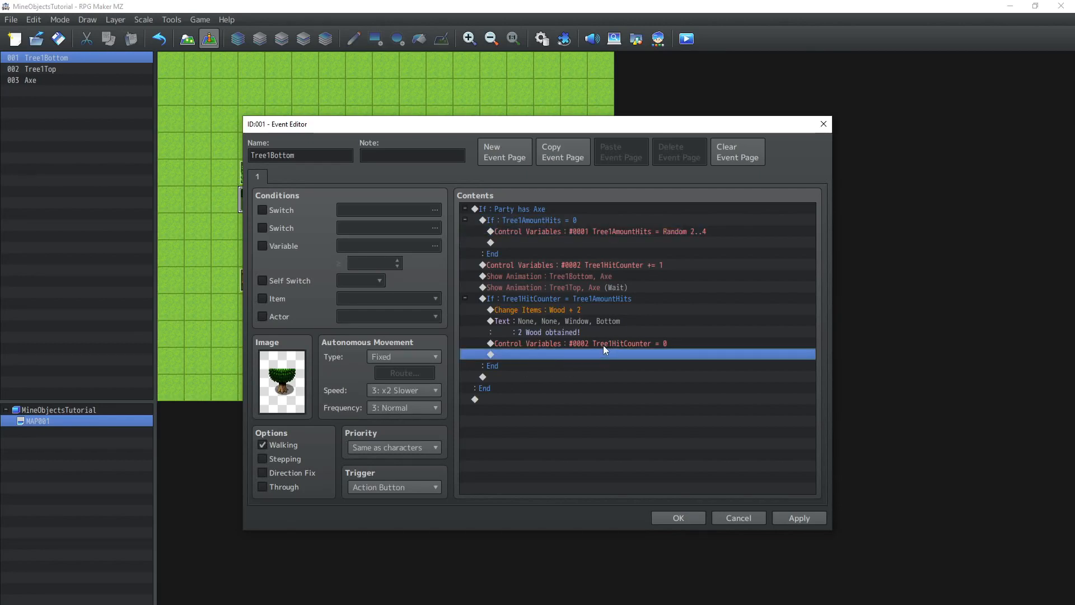
double_click(584, 355)
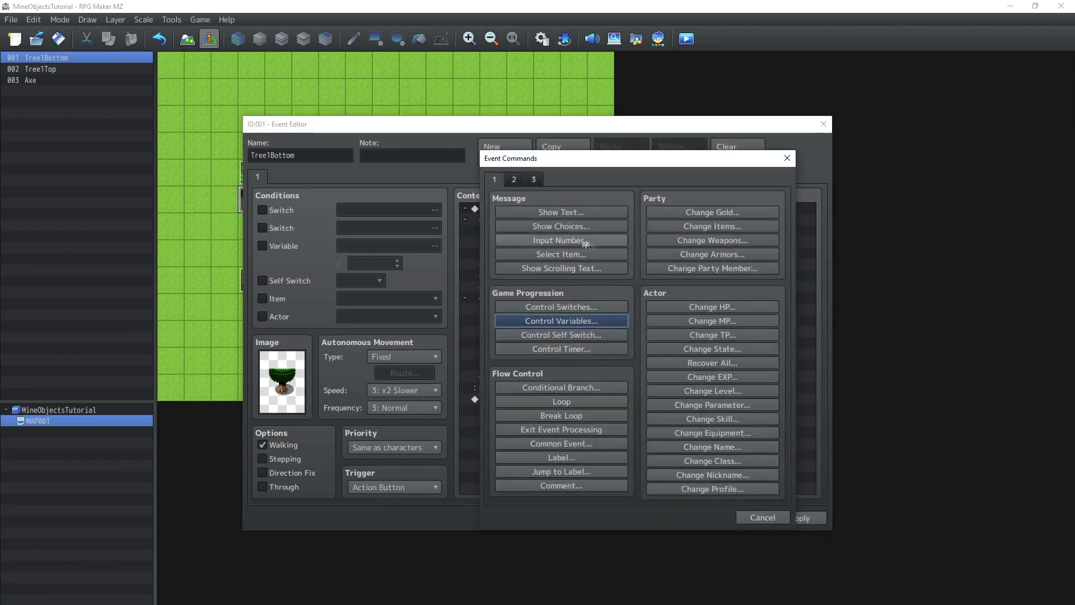
click(546, 320)
click(655, 262)
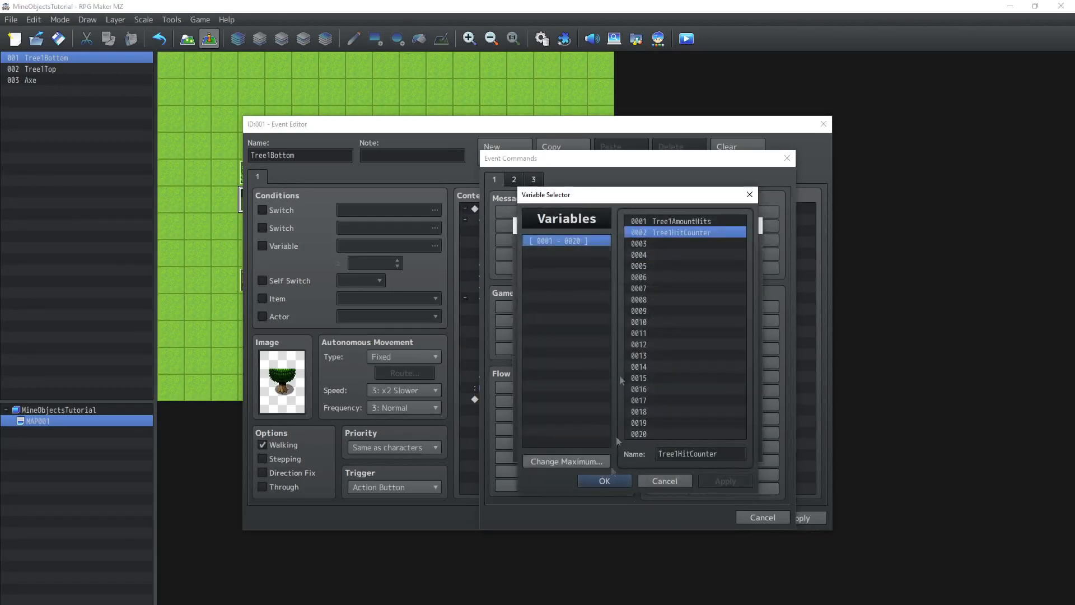
double_click(656, 223)
click(679, 449)
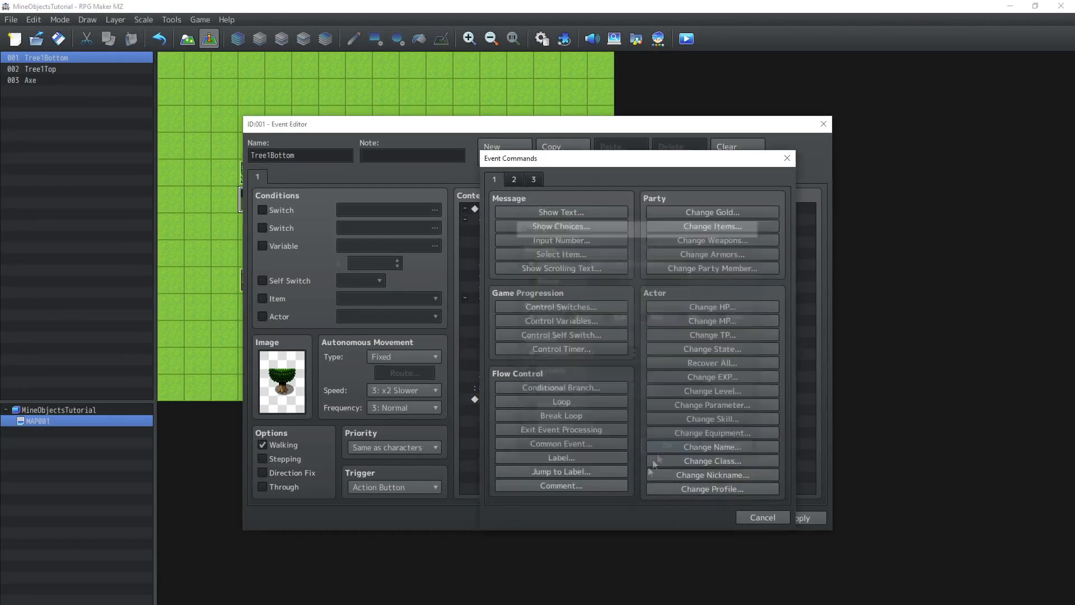
click(653, 516)
Start a playtest with a new game and walk the party past the chest to the spot directly below the tree.
click(686, 38)
key(Return)
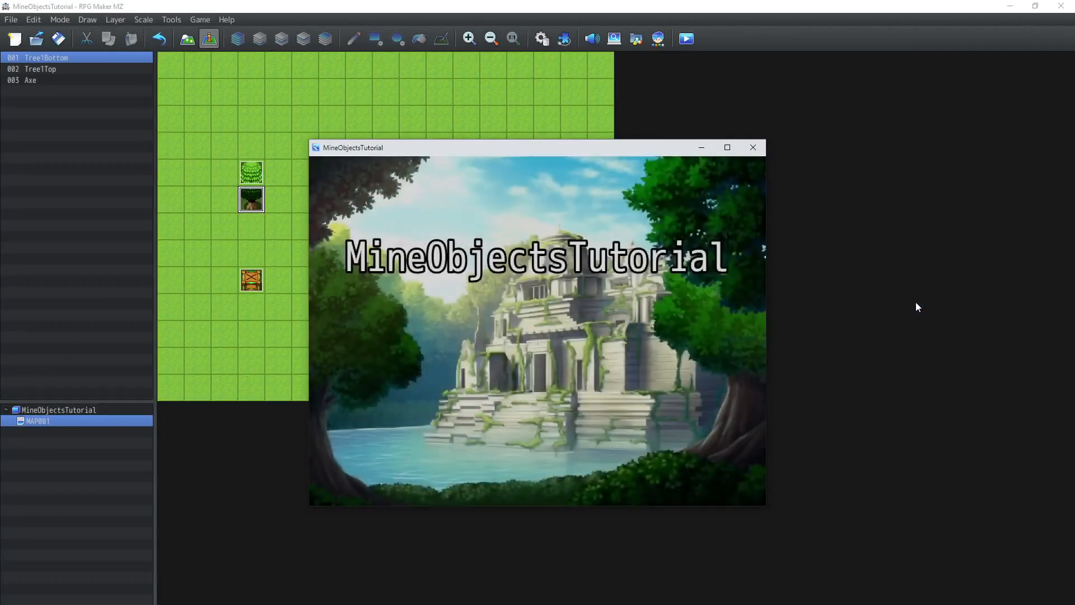
key(Return)
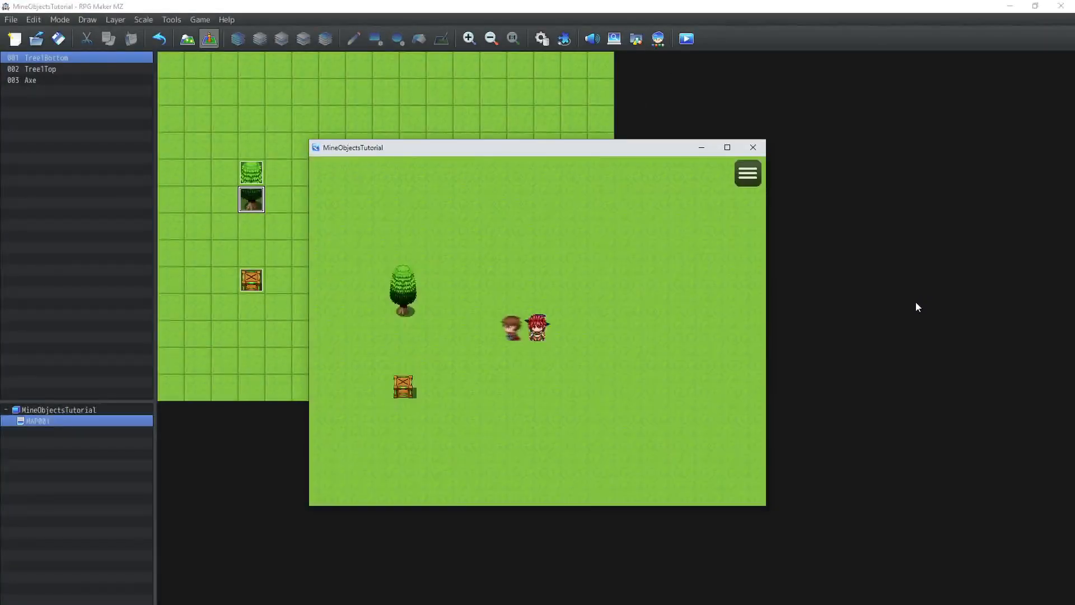
key(Left)
key(Up)
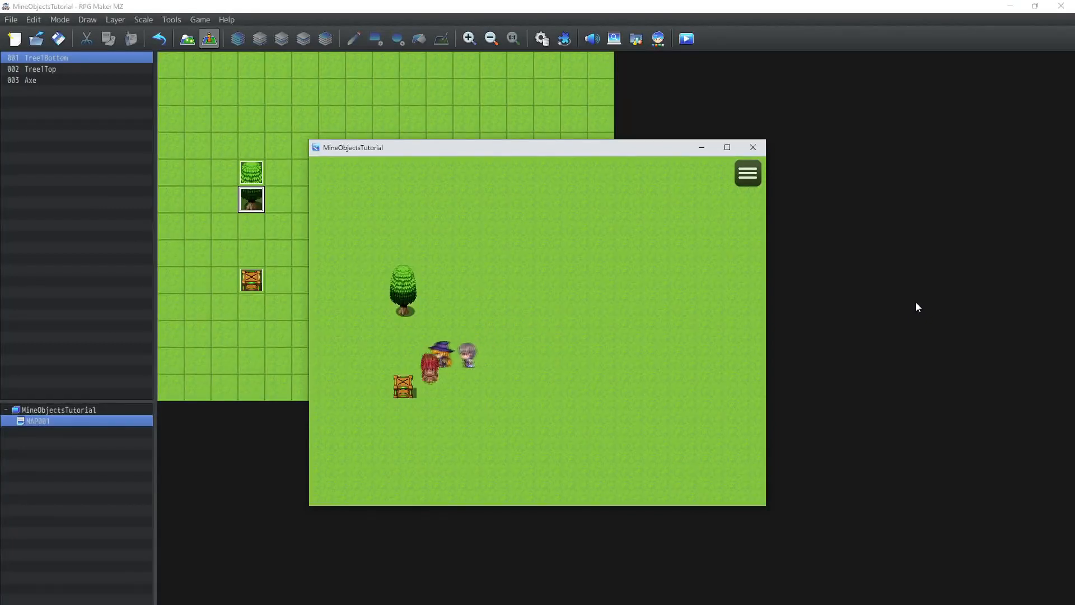
key(Up)
Test chopping the tree from below through repeated wood rewards and close the playtest.
key(Return)
key(Return)
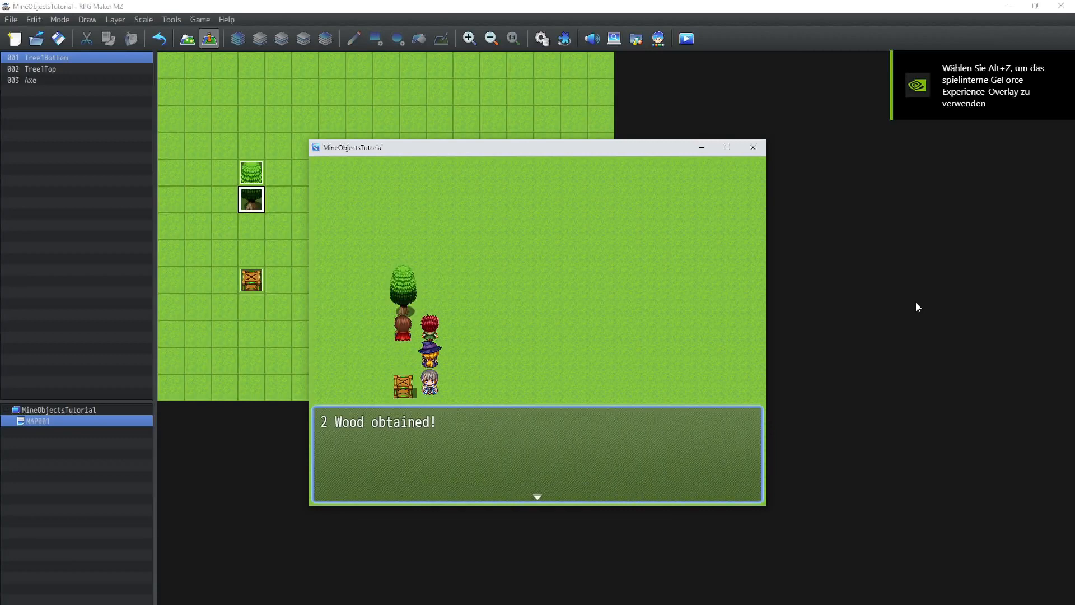
key(Return)
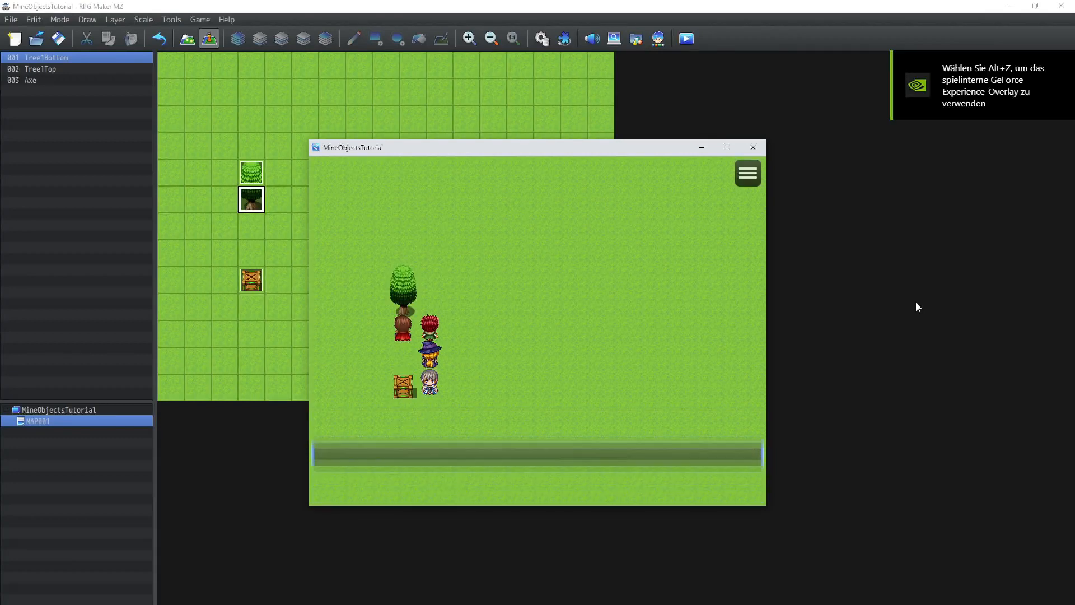
key(Return)
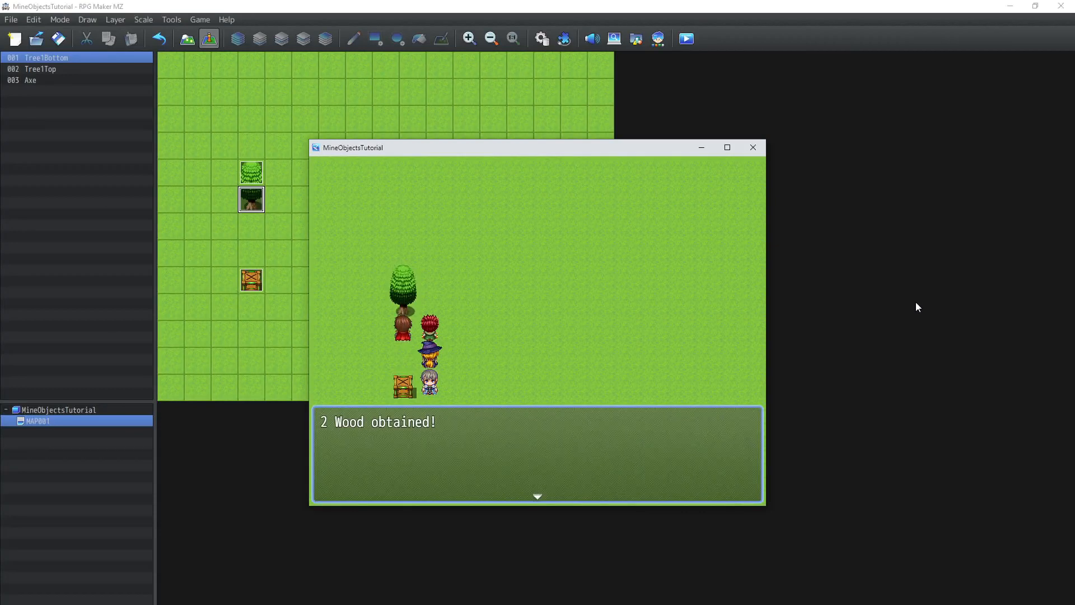
key(Return)
key(Return)
key(Return)
click(754, 147)
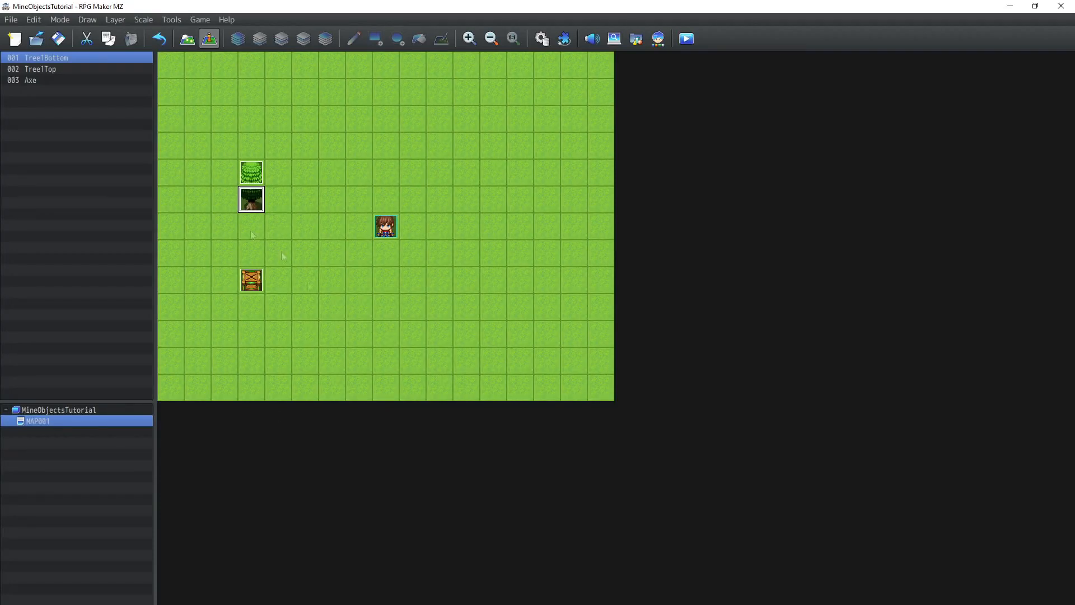
Open the Tree1Bottom event and compare its fixed Wood reward with the random Tree1AmountHits command.
double_click(262, 201)
click(551, 365)
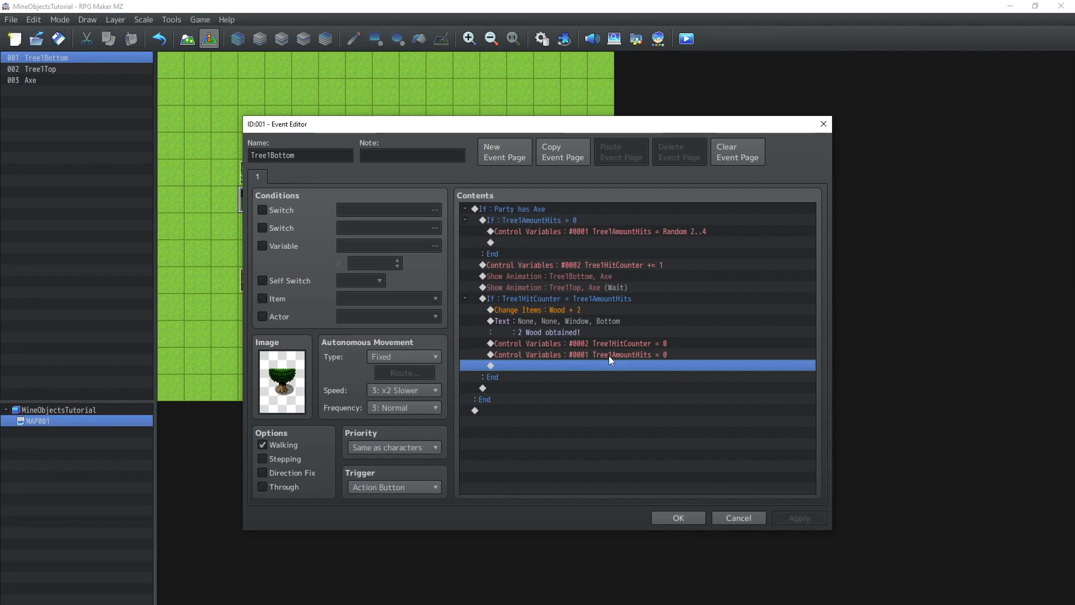
click(552, 309)
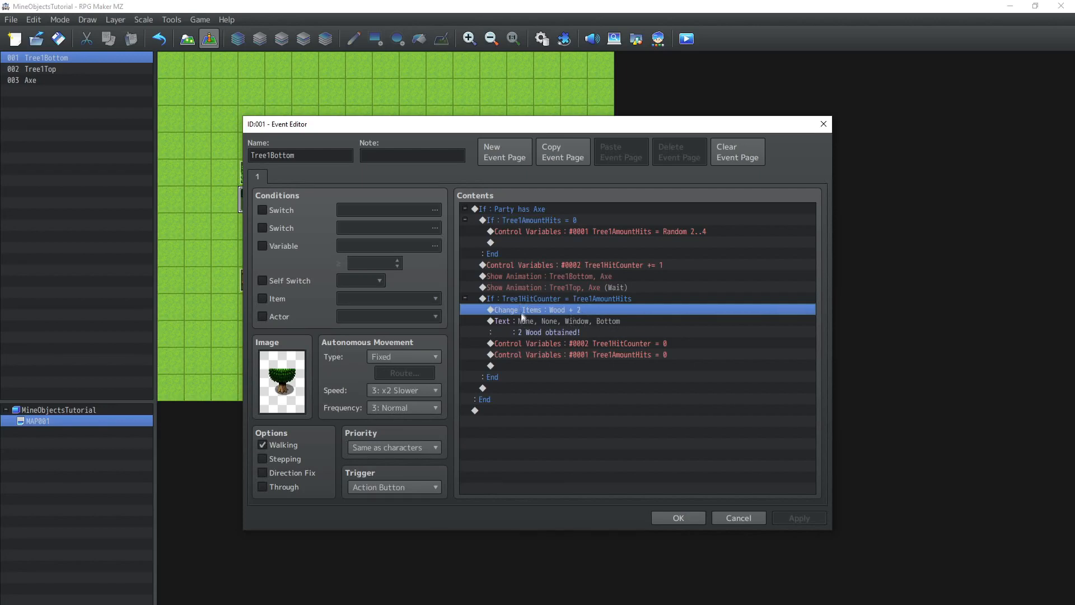
click(608, 231)
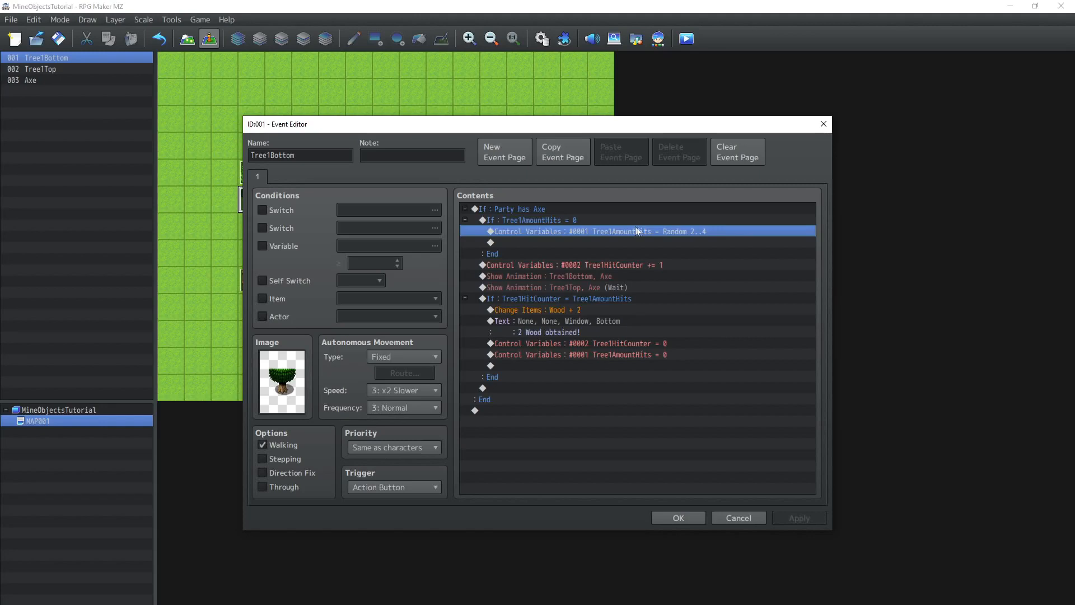
click(549, 311)
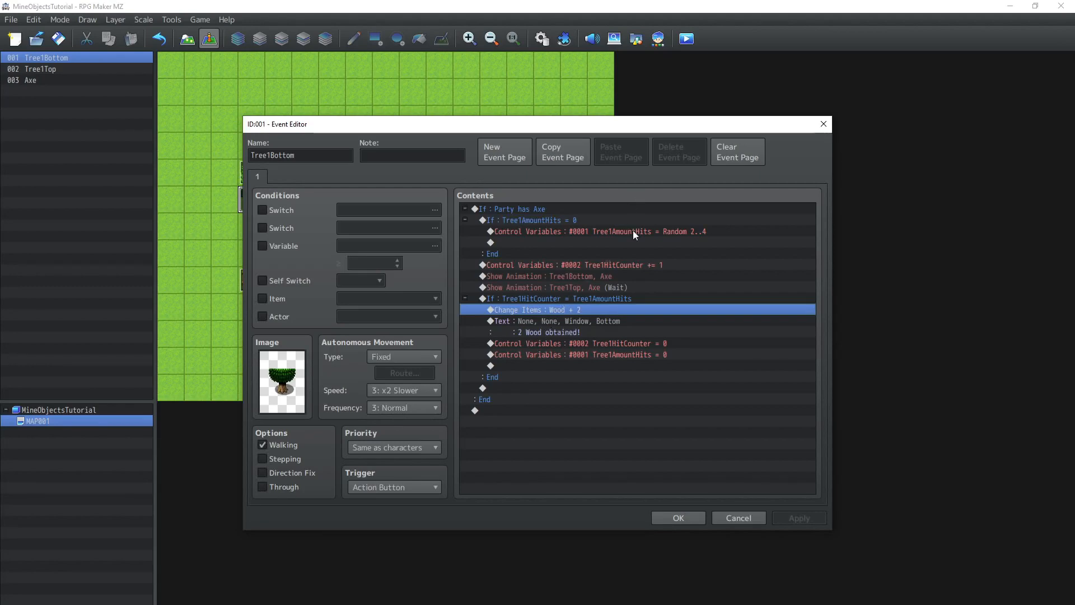
click(667, 233)
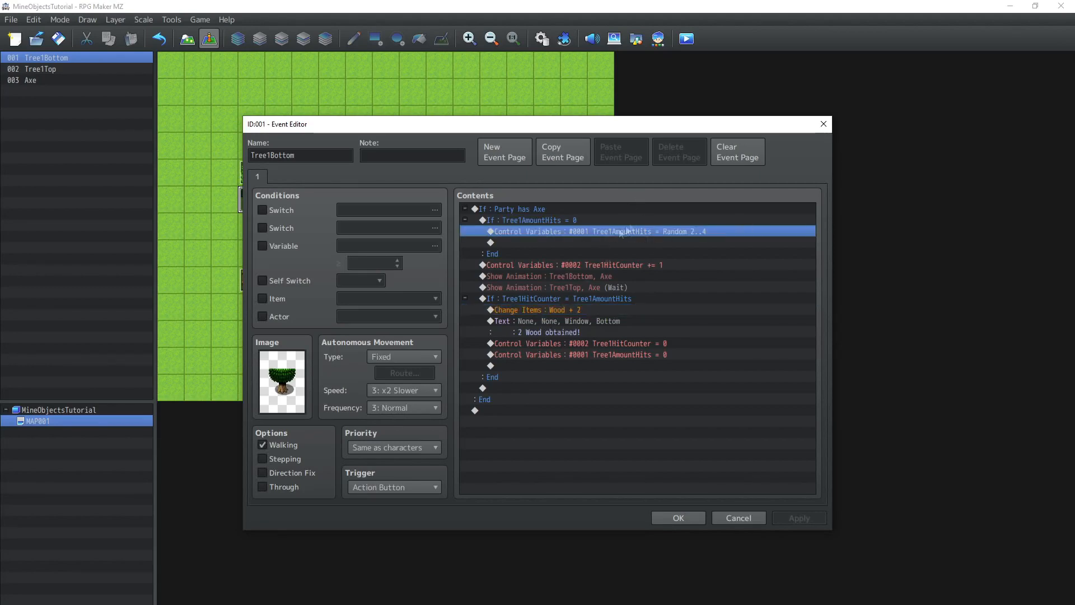
Insert a Control Variables command above the Change Items command, targeting variable 0003 newly named Tree1WoodAmount.
click(556, 311)
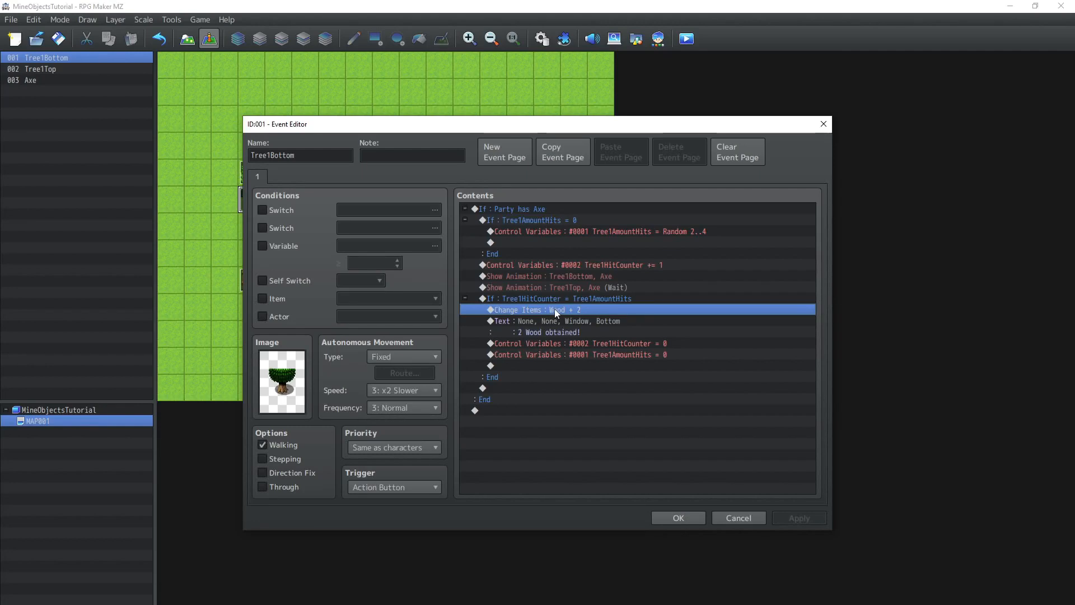
key(Insert)
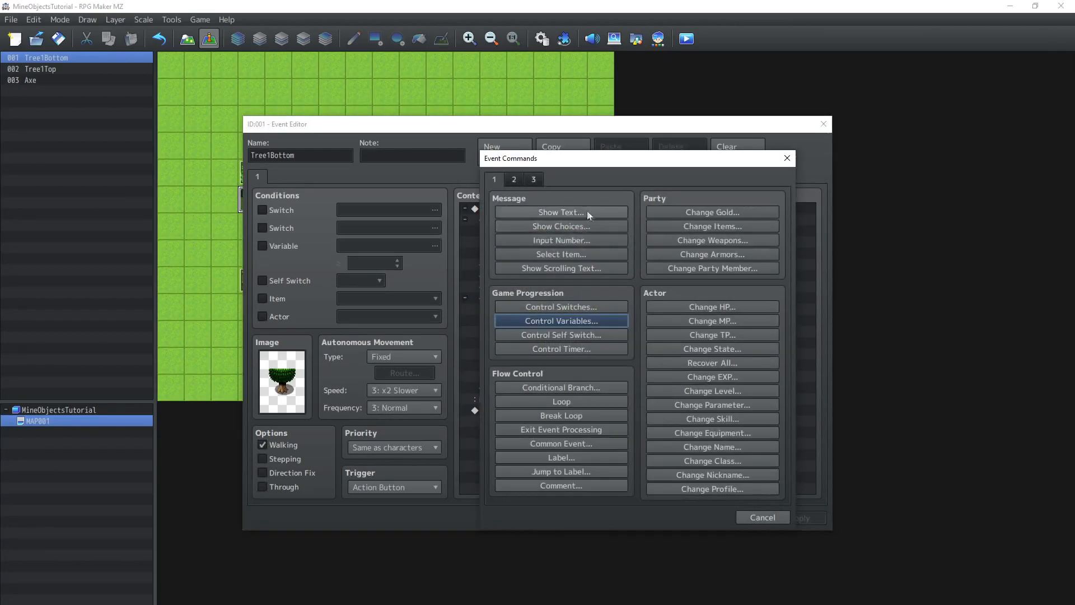
click(559, 320)
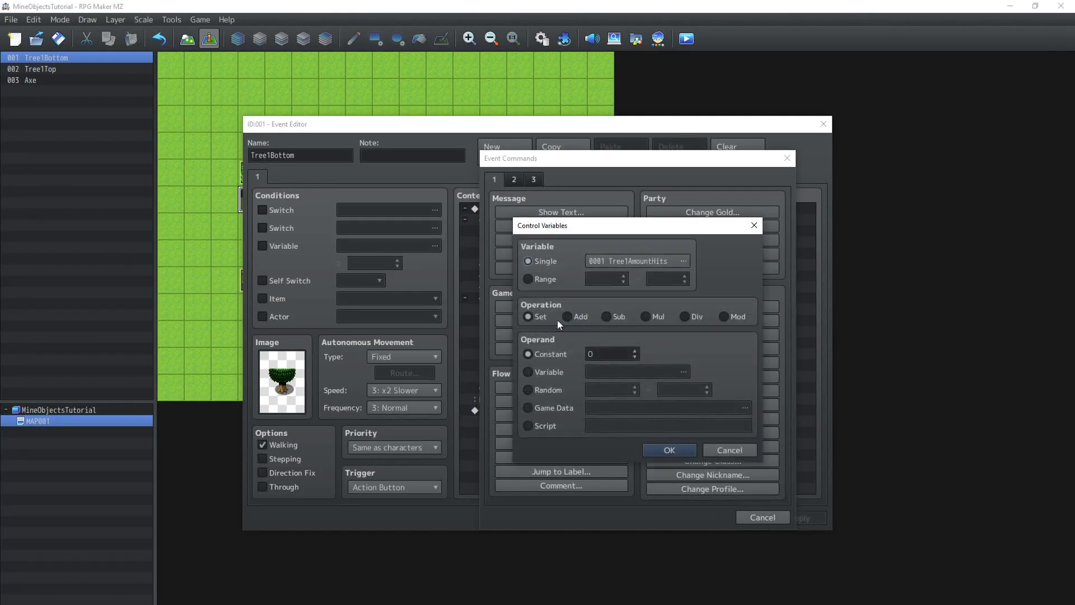
click(626, 260)
click(690, 243)
click(690, 455)
text(Tree1Woo)
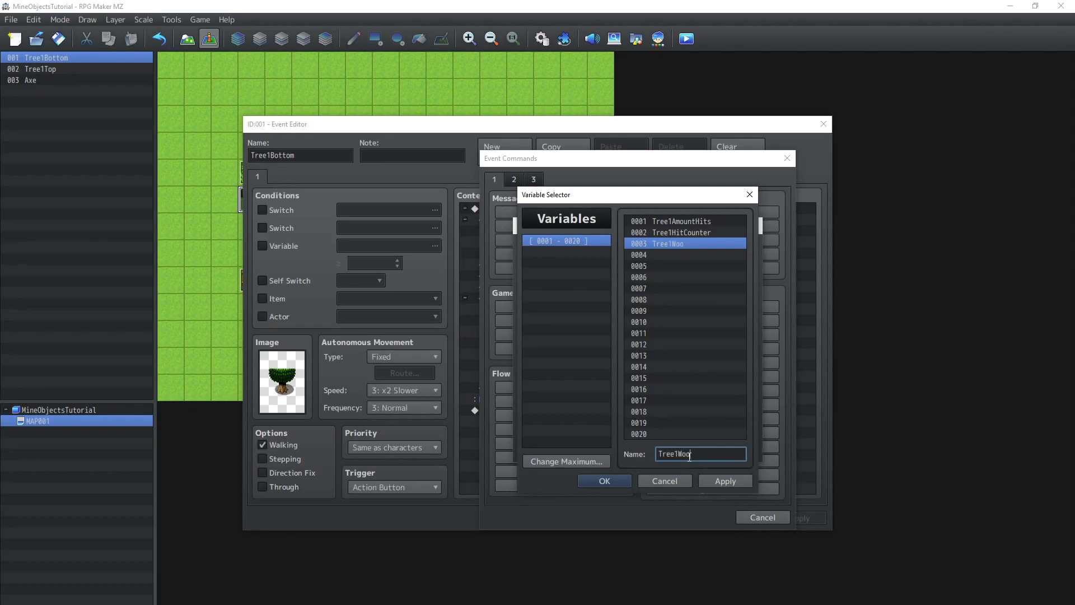
text(dAmount)
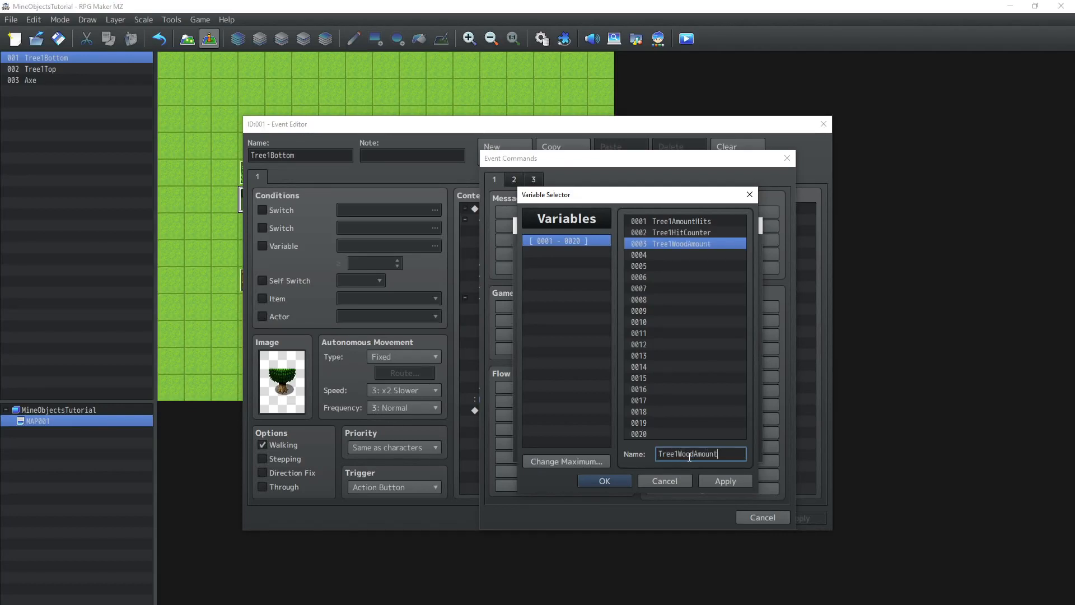
click(605, 481)
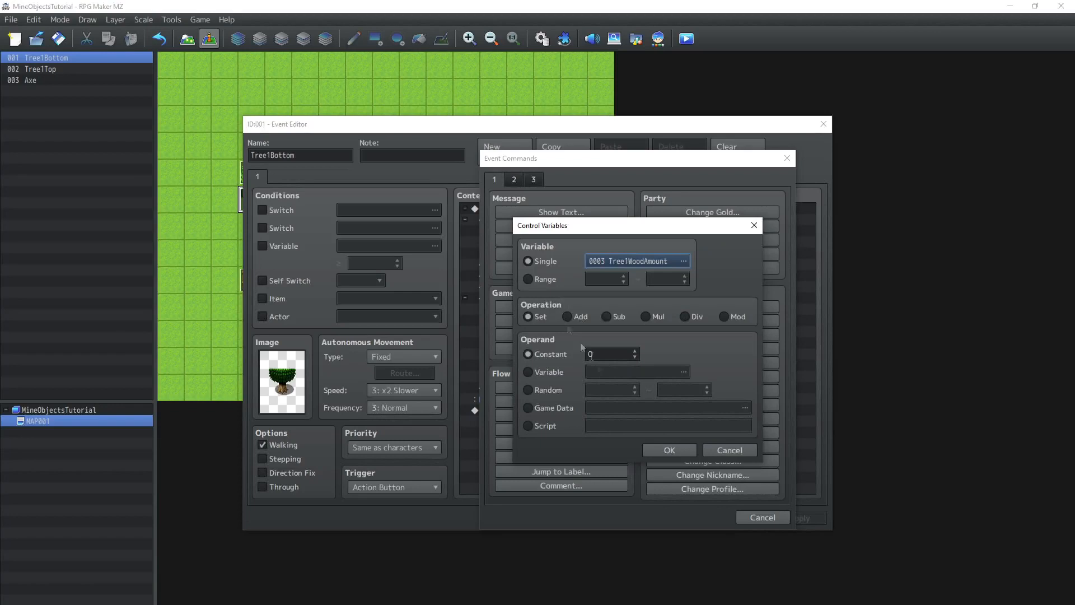
Set Tree1WoodAmount to a random value from 1 to 3 and accept the command.
click(529, 389)
text(1)
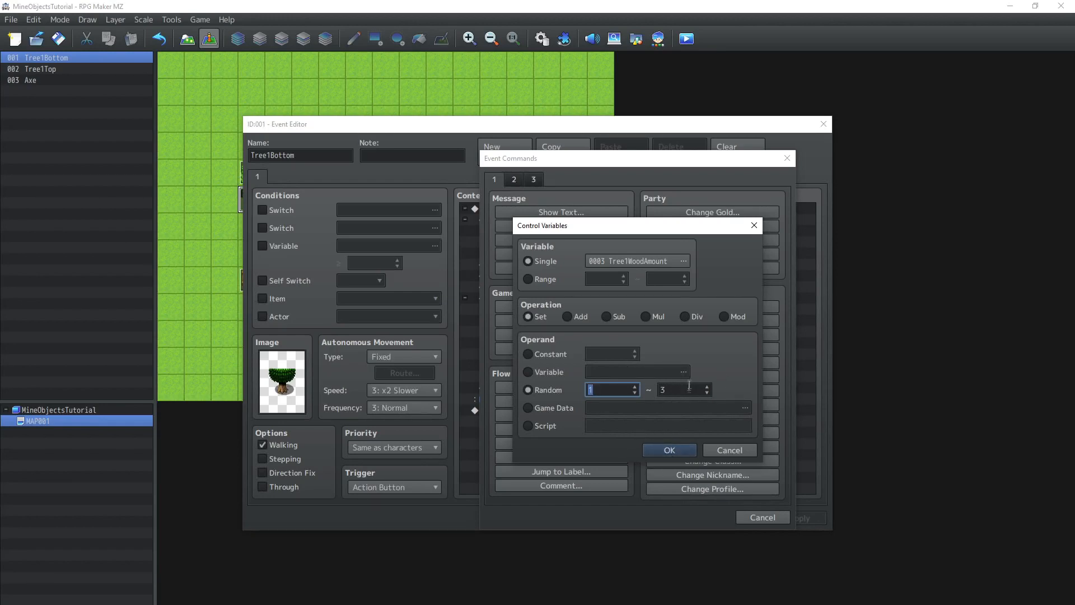
click(670, 449)
click(611, 312)
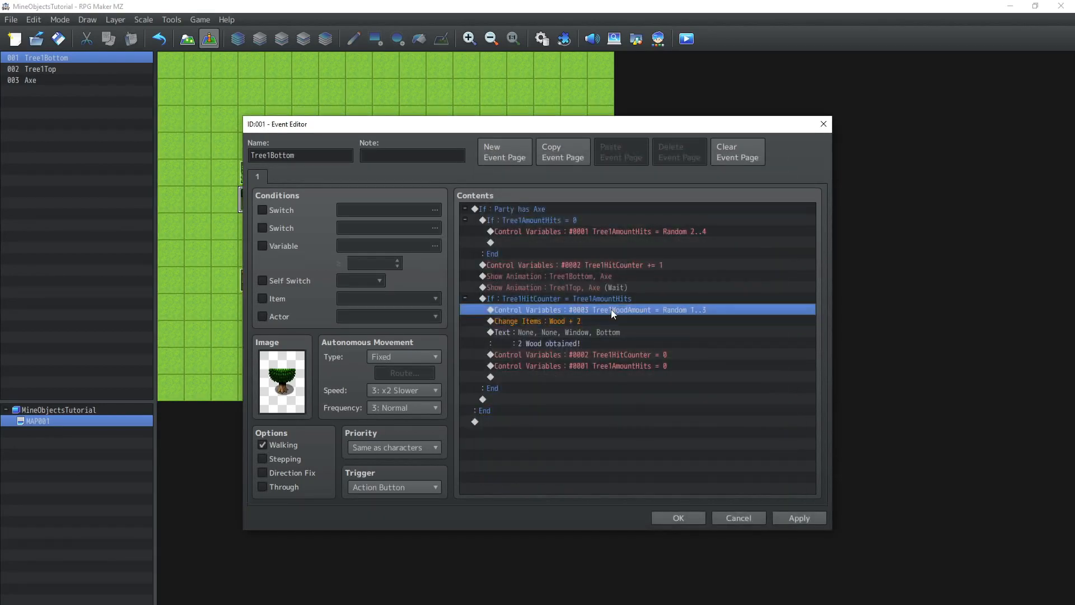
Change the Wood increase in the Change Items command from a constant to the variable Tree1WoodAmount.
click(554, 321)
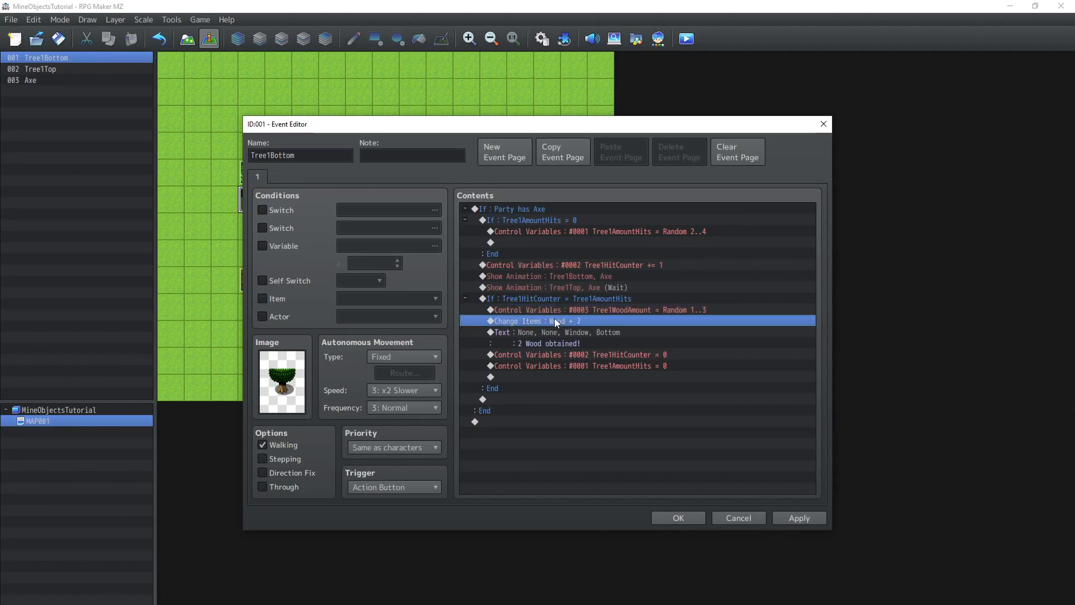
right_click(554, 319)
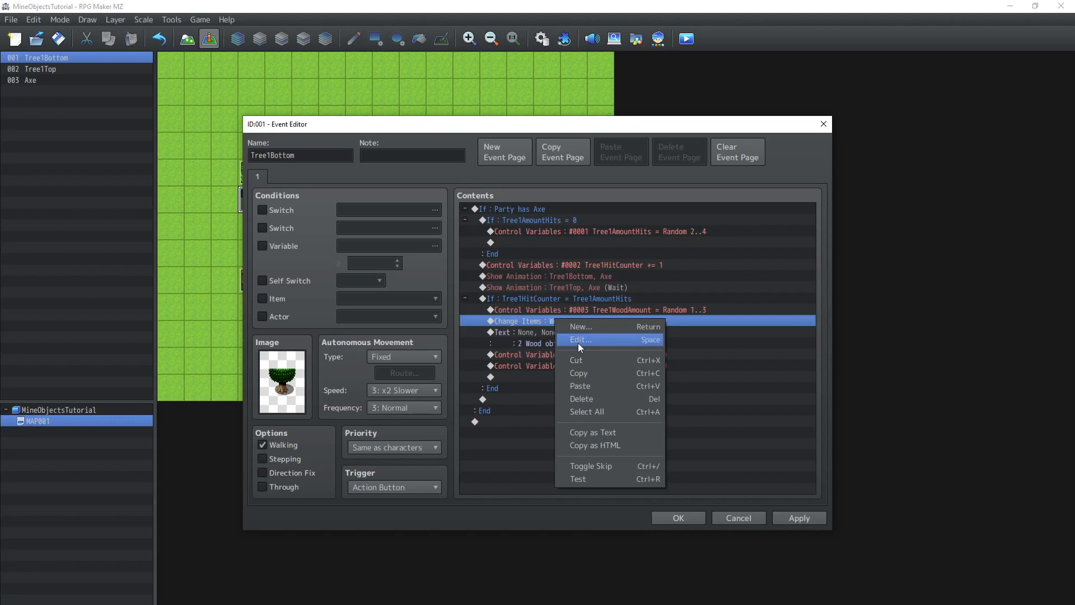
click(578, 341)
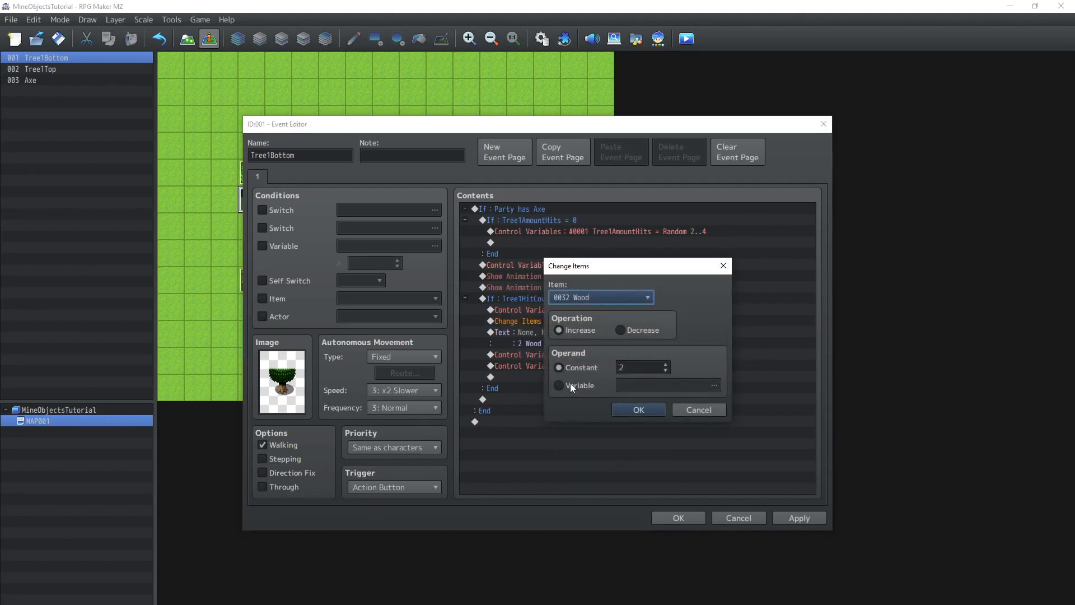
click(570, 383)
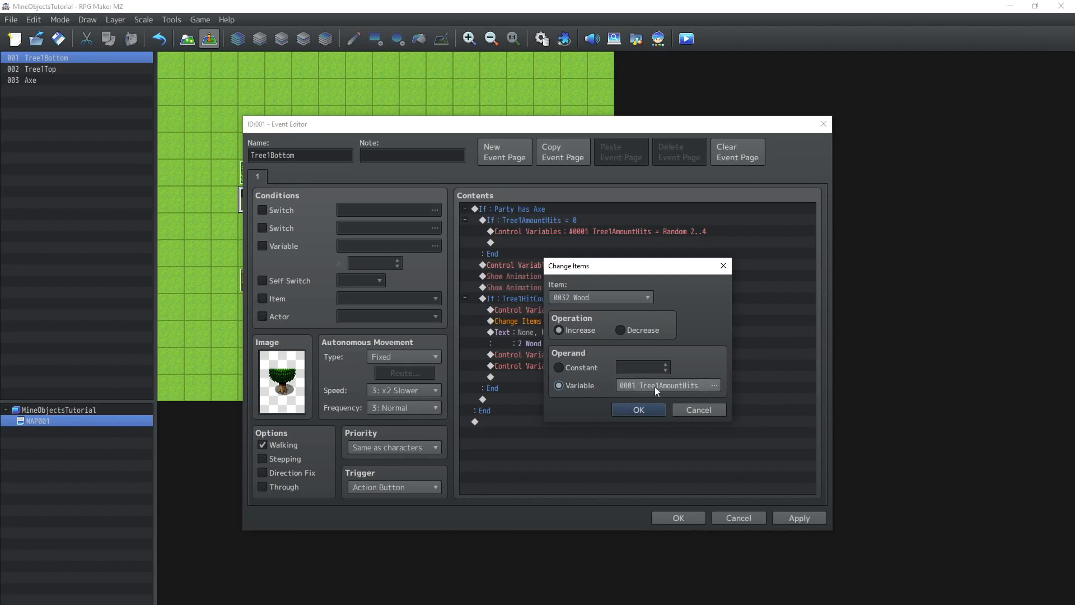
drag(610, 268, 748, 271)
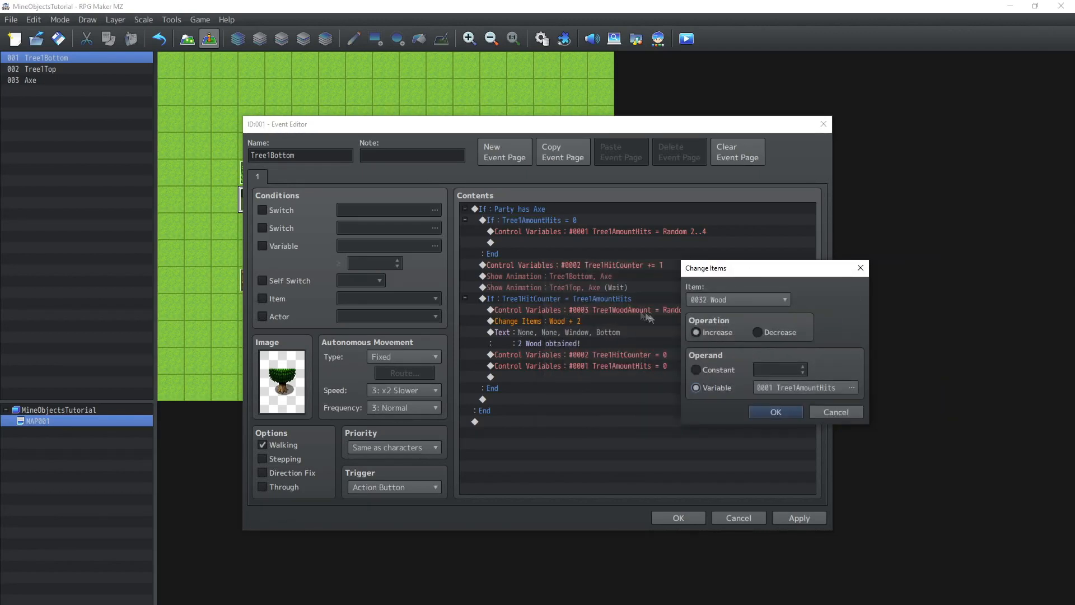
click(798, 387)
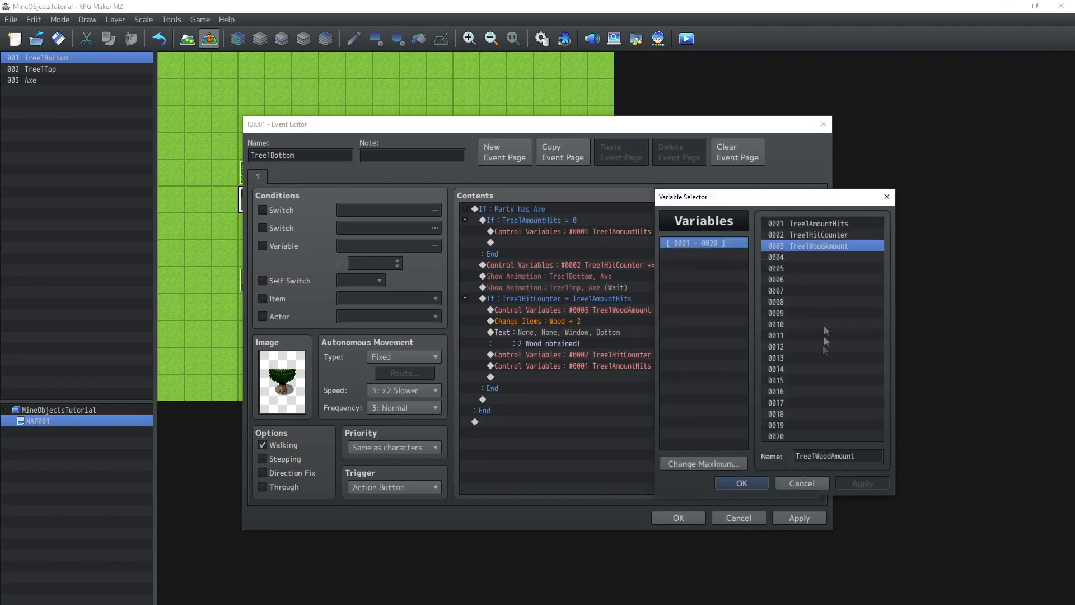
double_click(812, 247)
click(774, 411)
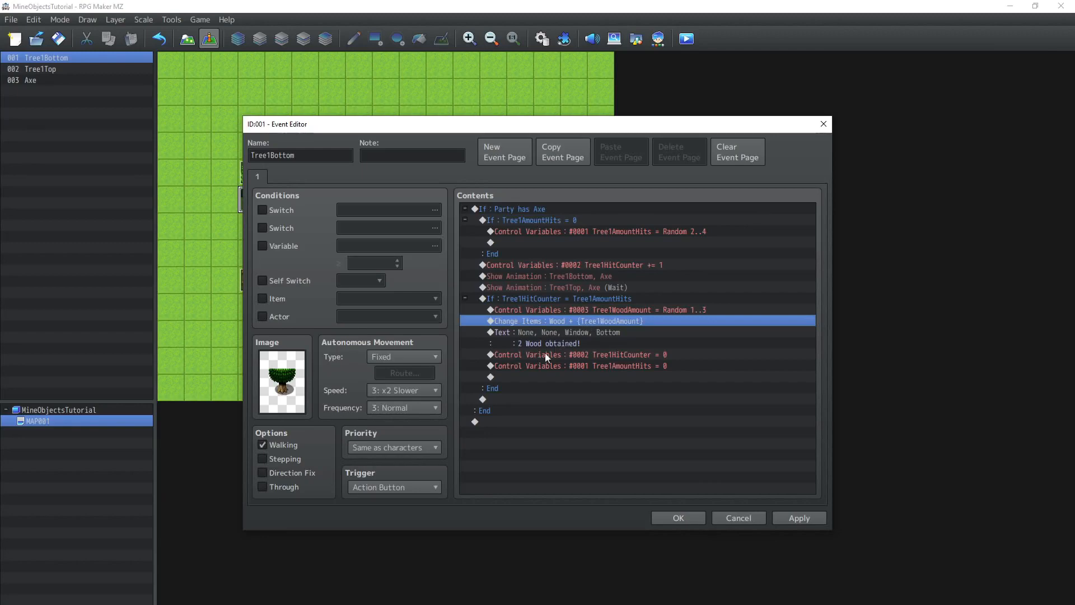
Edit the reward message to read "\V[3] Wood obtained!" and accept the Tree1Bottom event changes.
click(549, 334)
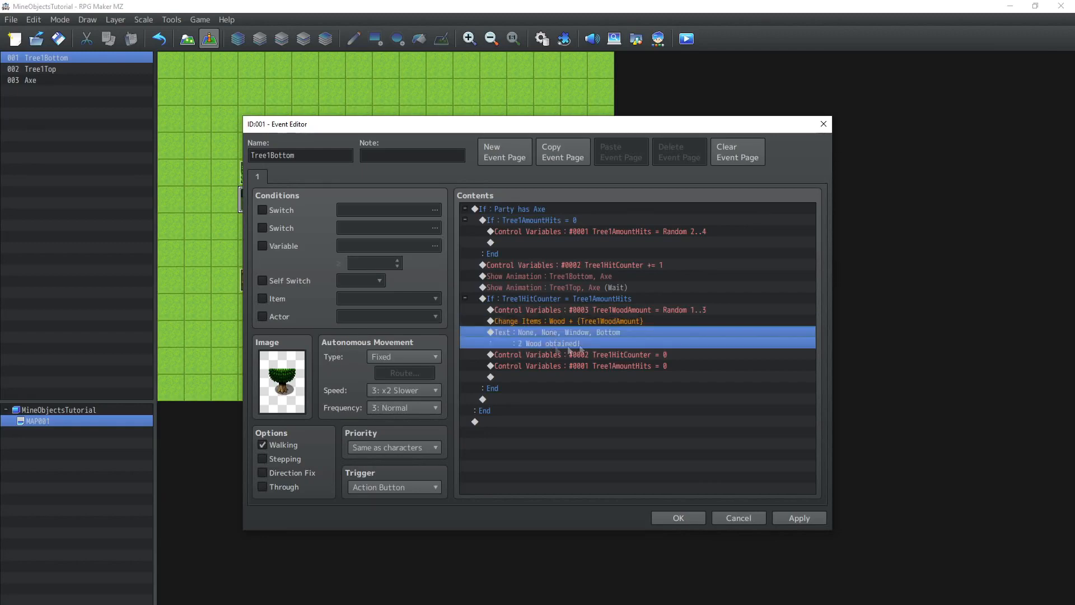
click(612, 309)
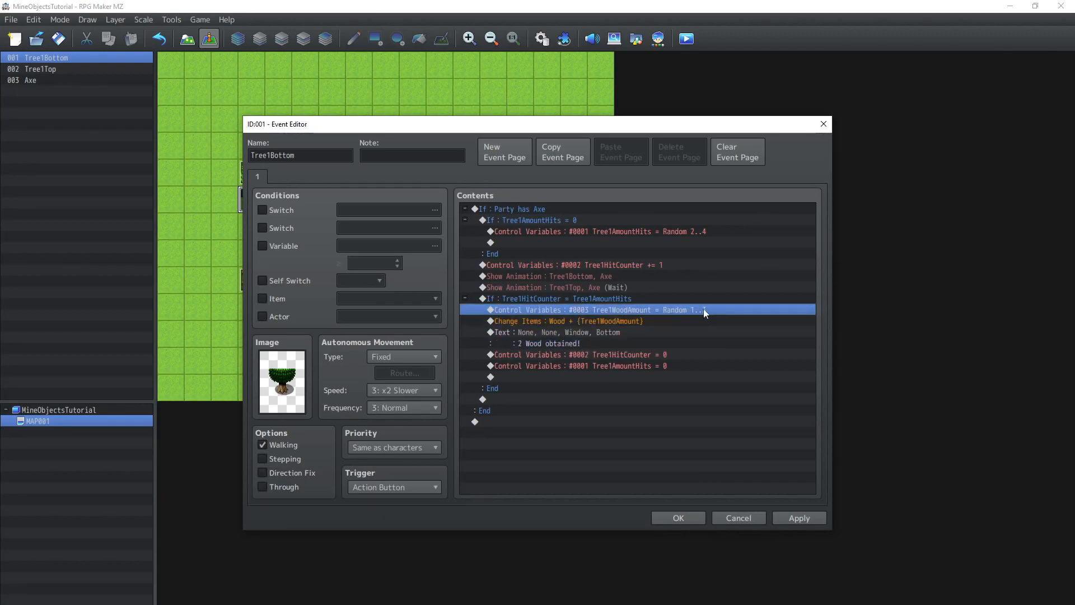
click(537, 333)
right_click(537, 333)
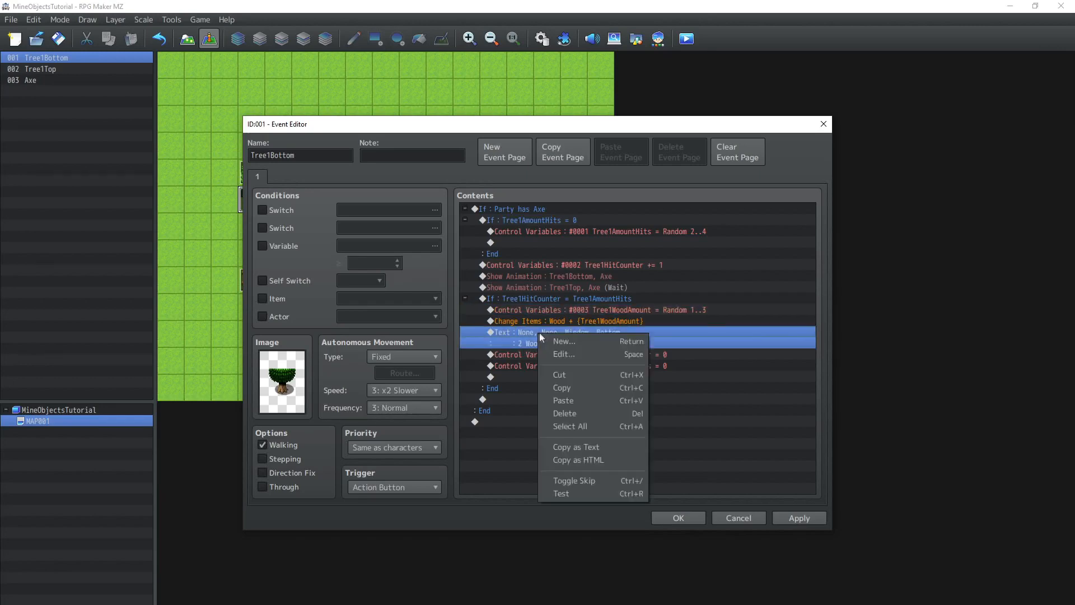
click(564, 354)
drag(586, 272, 586, 395)
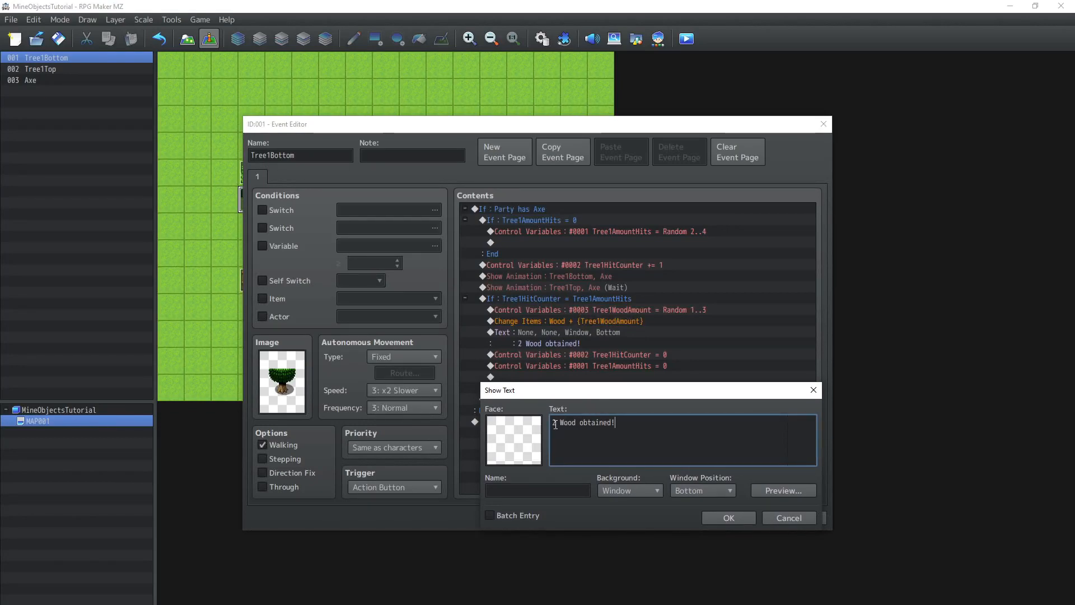
key(BackSpace)
text(\V[3])
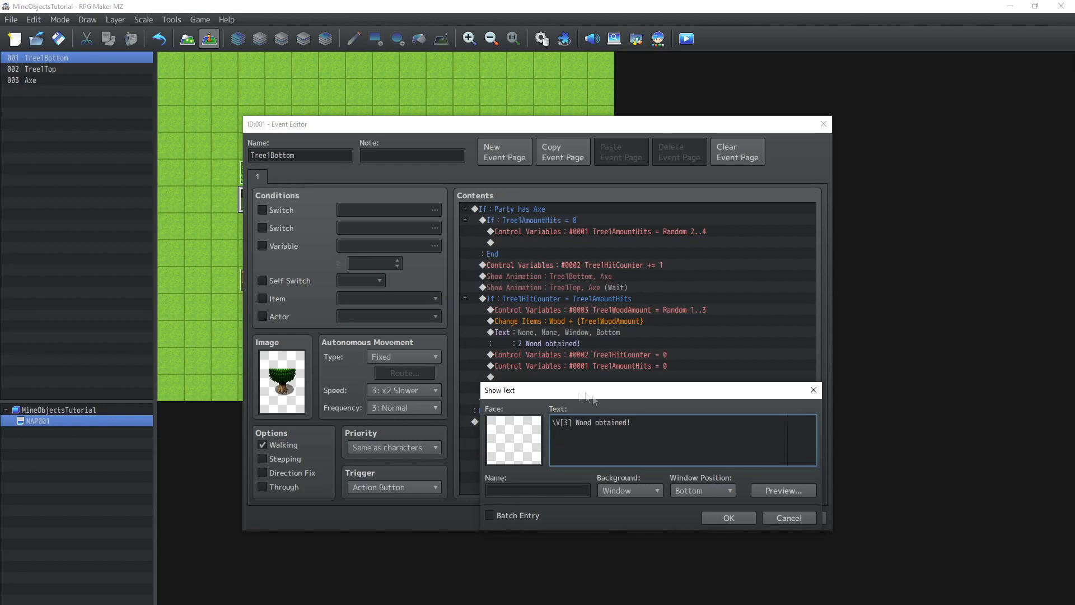
click(719, 518)
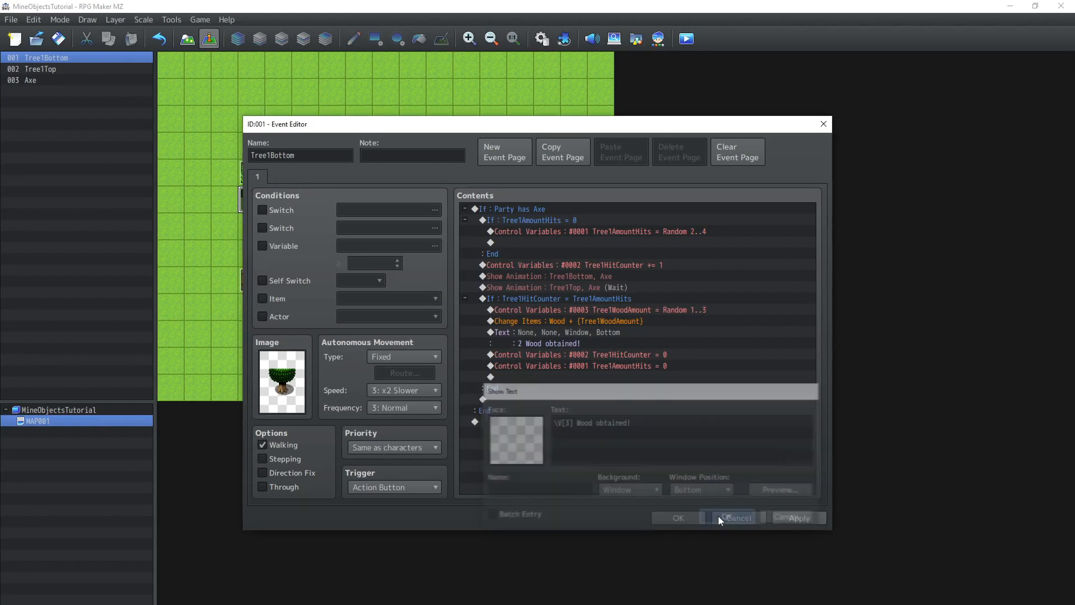
click(679, 518)
Start a playtest with a new game and walk the party by the chest to the tree's right side.
click(658, 38)
click(511, 352)
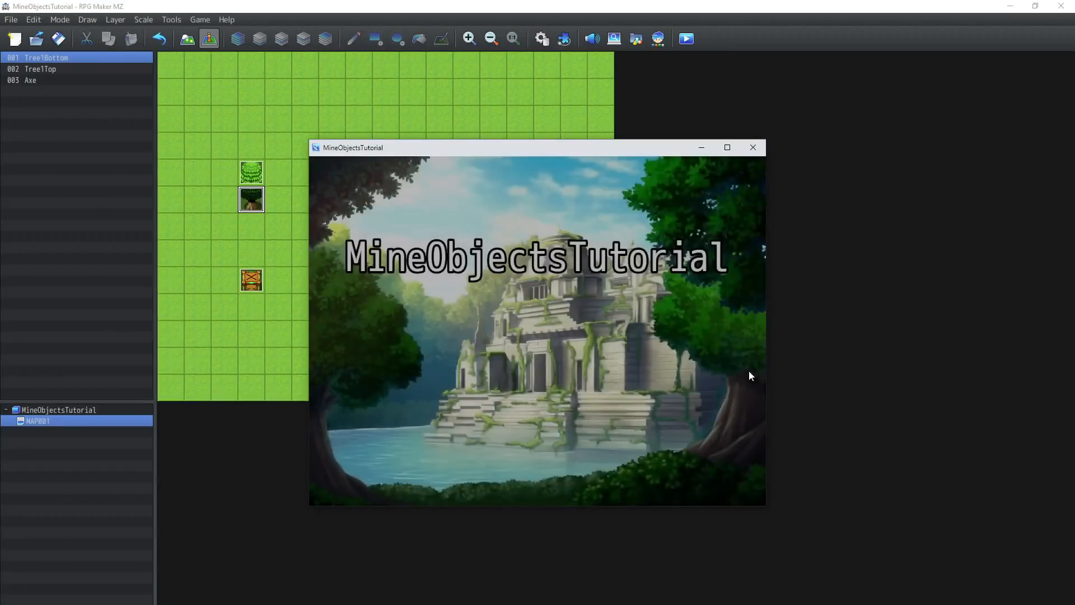
key(Left)
key(Down)
key(Left)
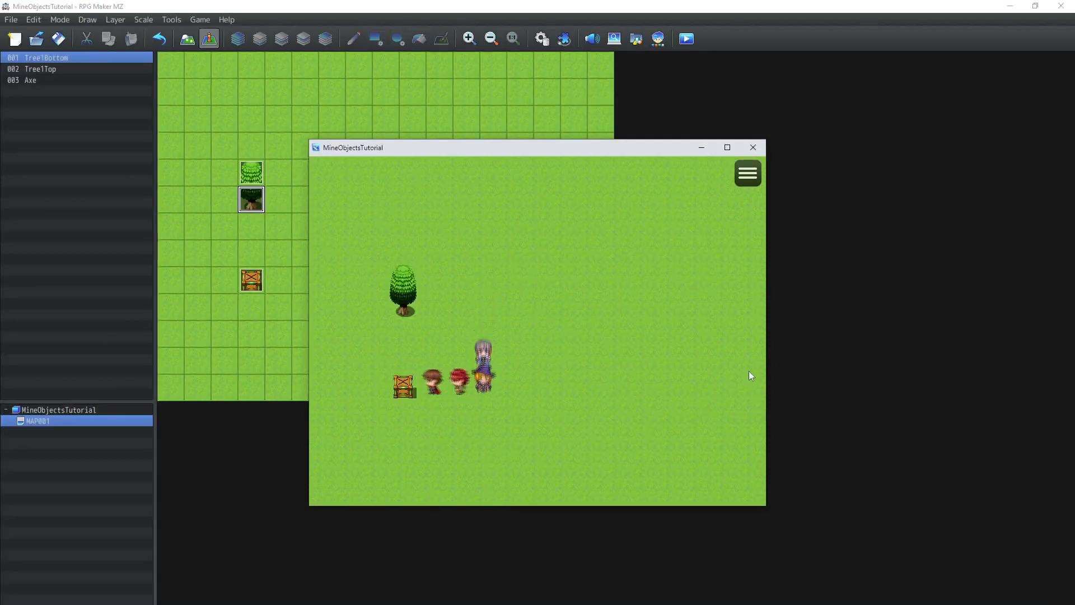
key(Up)
key(Left)
Chop the tree repeatedly from its right side to test the random wood amount over two rewards.
key(Return)
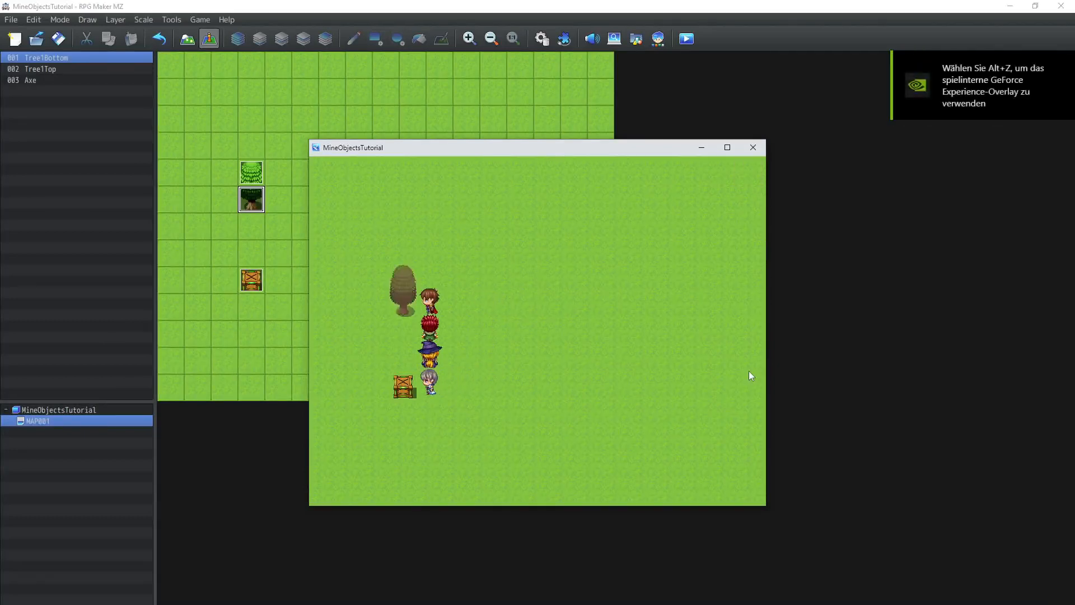
key(Return)
key(Return)
key(Return)
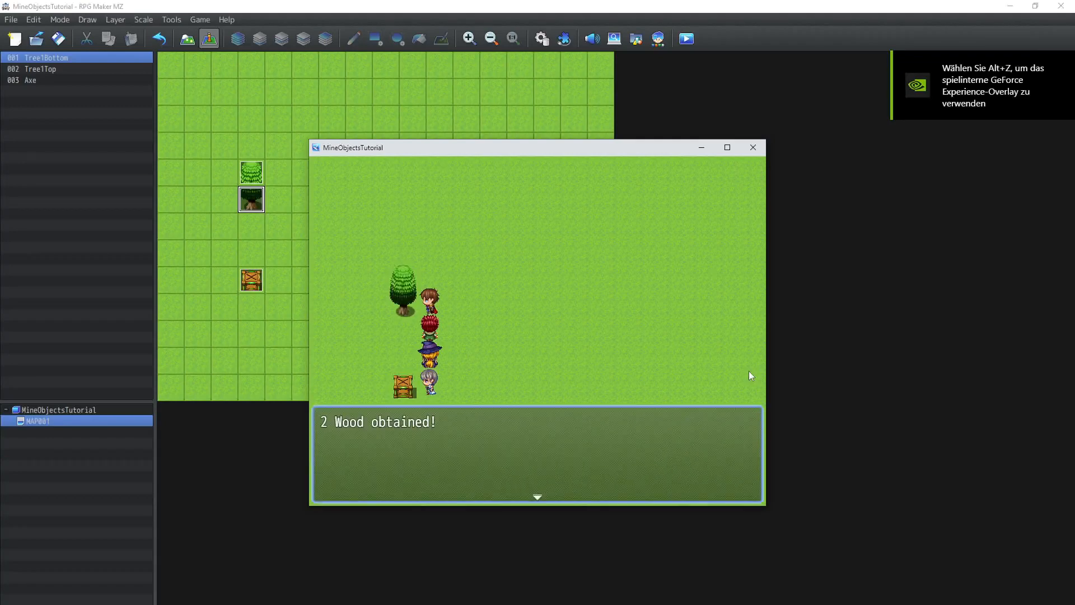
key(Return)
key(Return)
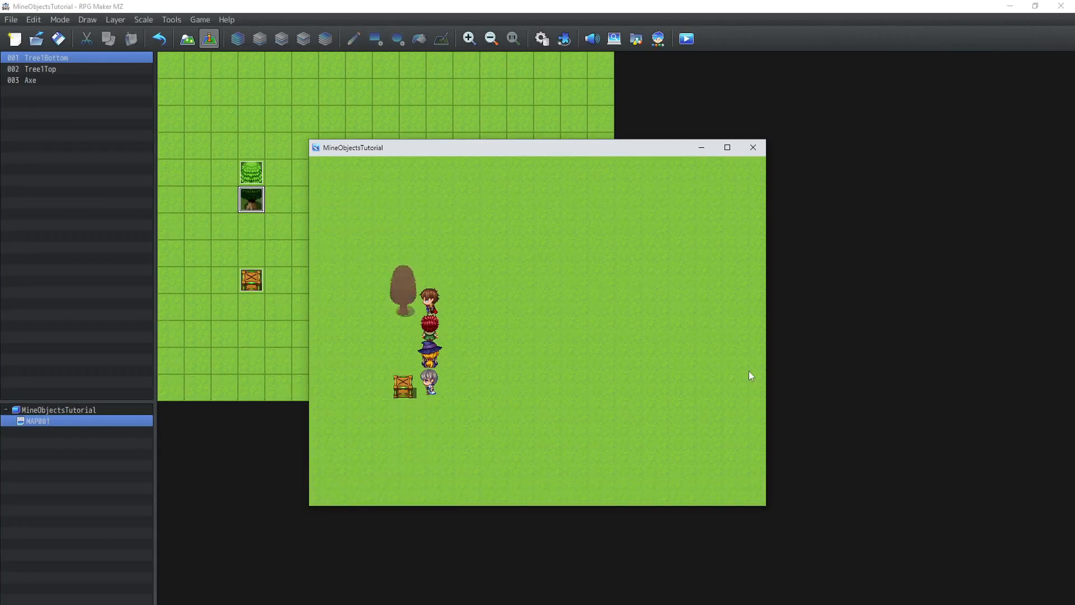
key(Return)
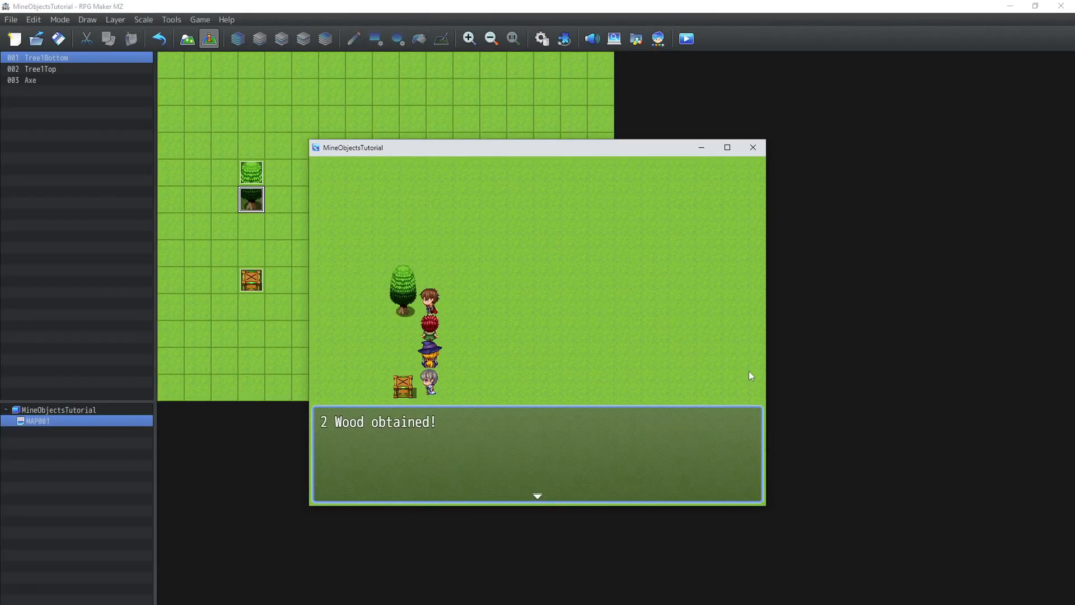
Keep chopping the tree in the running playtest, dismiss each wood message, and close the playtest.
key(Return)
key(Return)
key(Return)
key(Return)
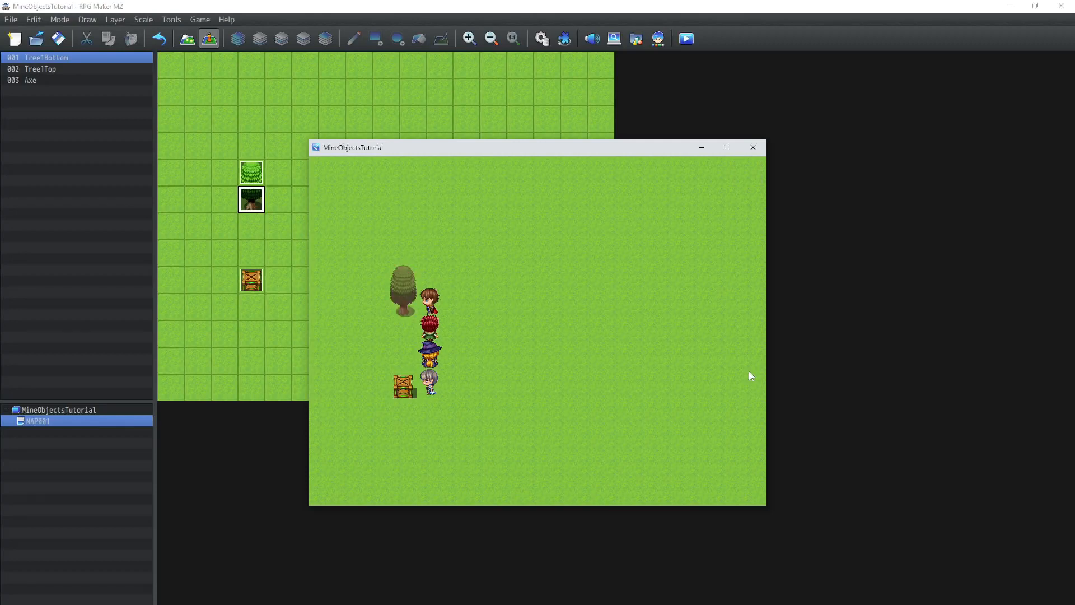
key(Return)
key(Return)
key(Return)
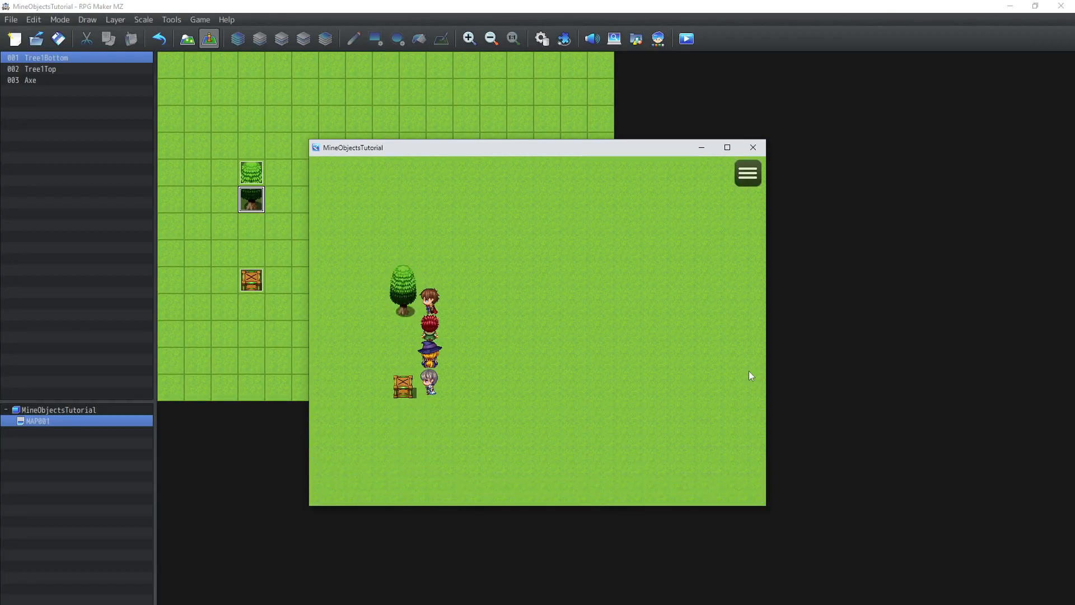
key(Return)
key(Return)
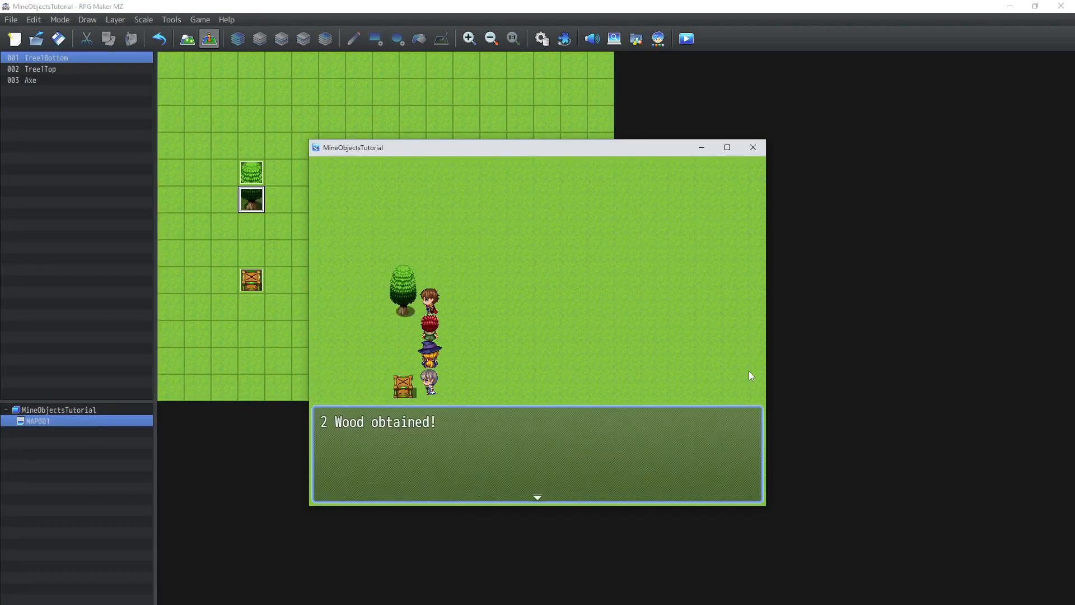
key(Return)
key(Return)
click(753, 148)
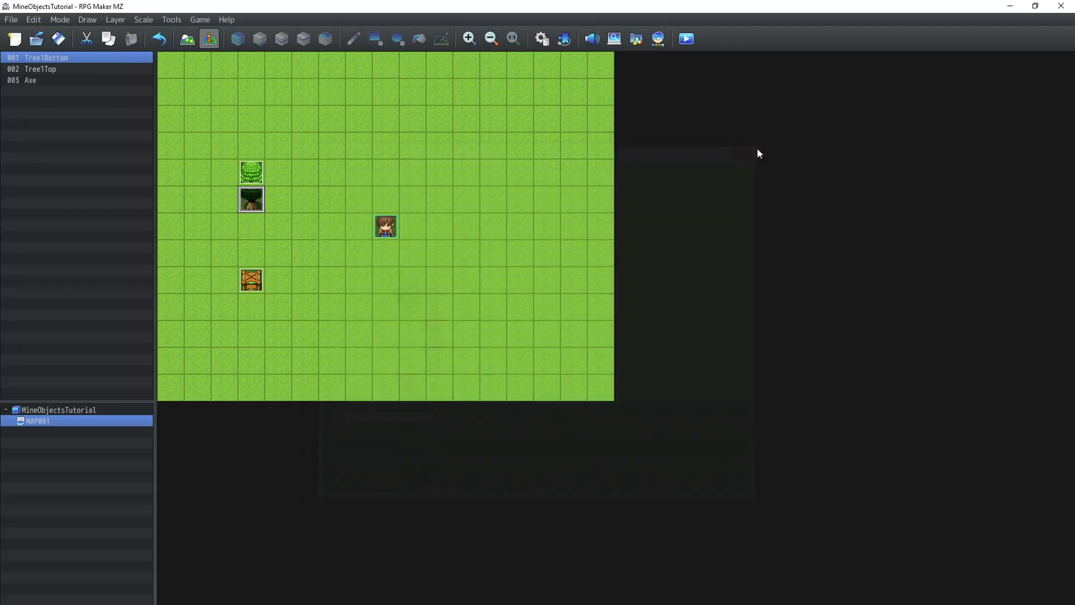
Add a second event page to the Tree1Bottom event and enable its variable condition.
double_click(252, 204)
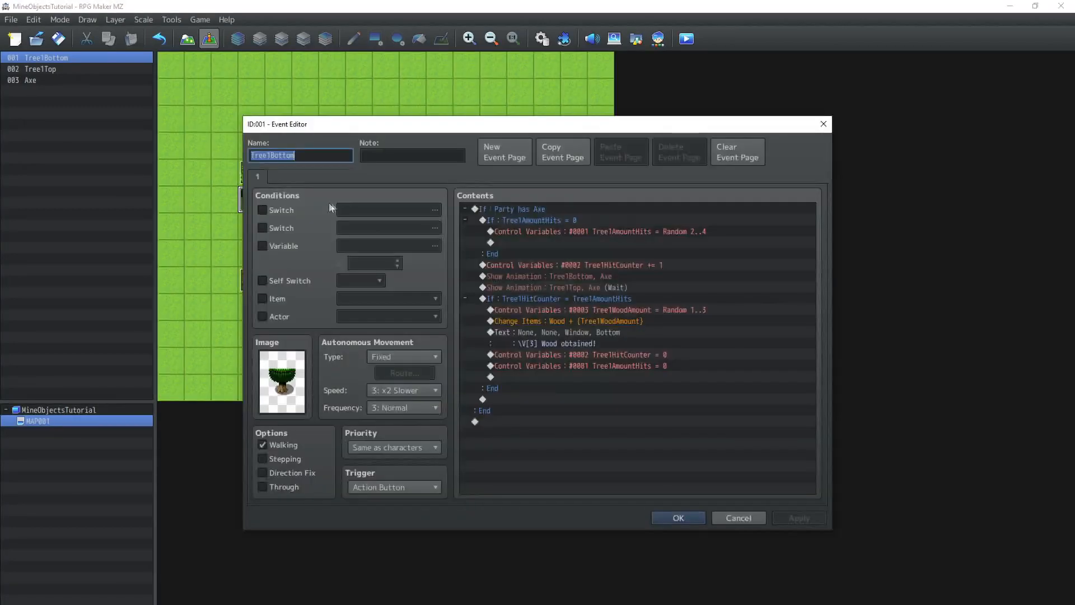
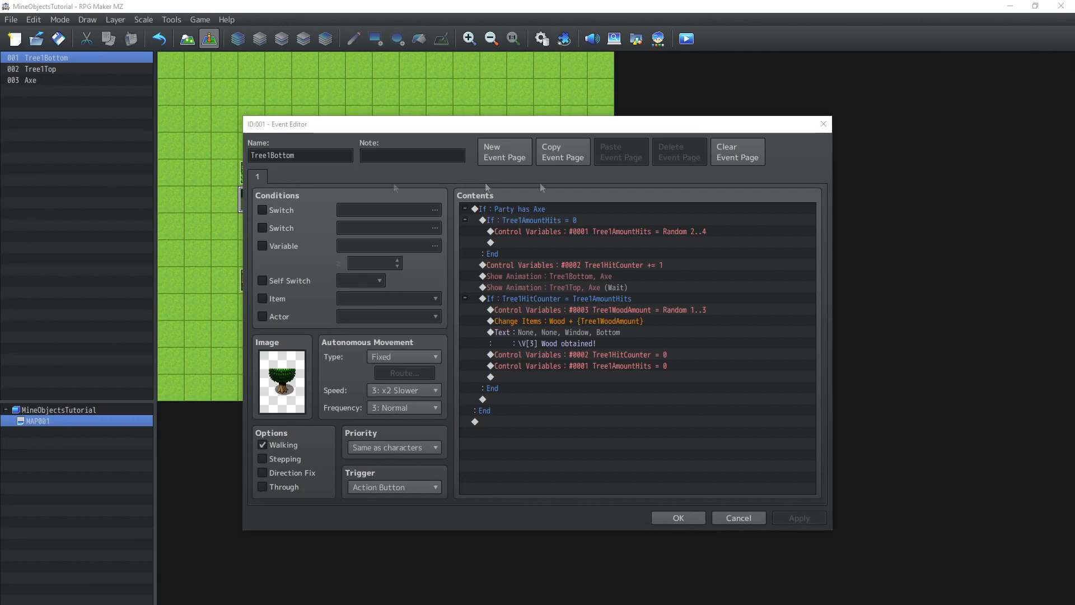
click(496, 151)
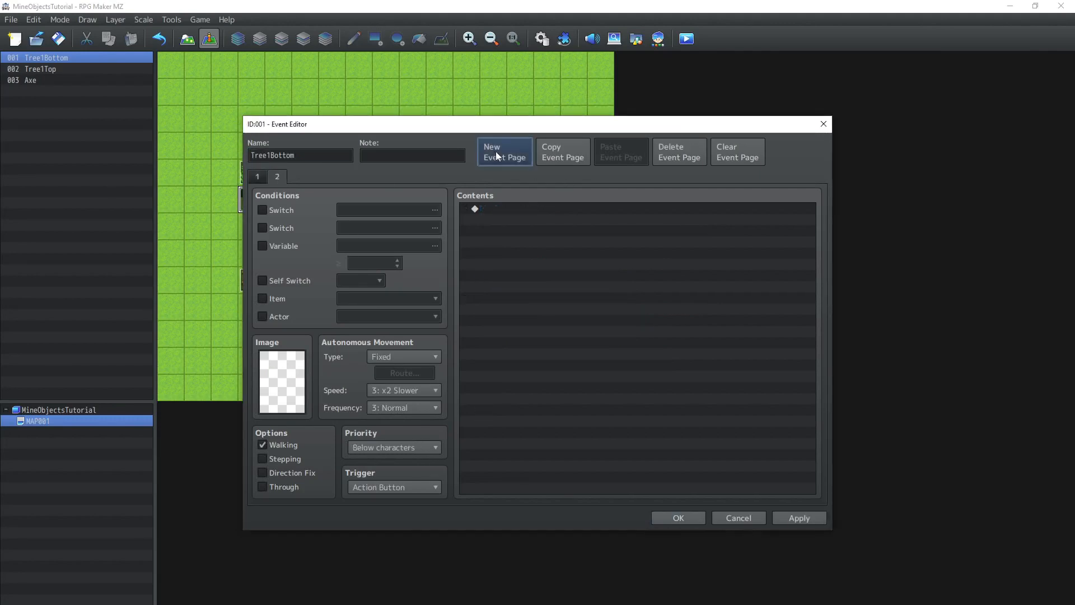
click(292, 244)
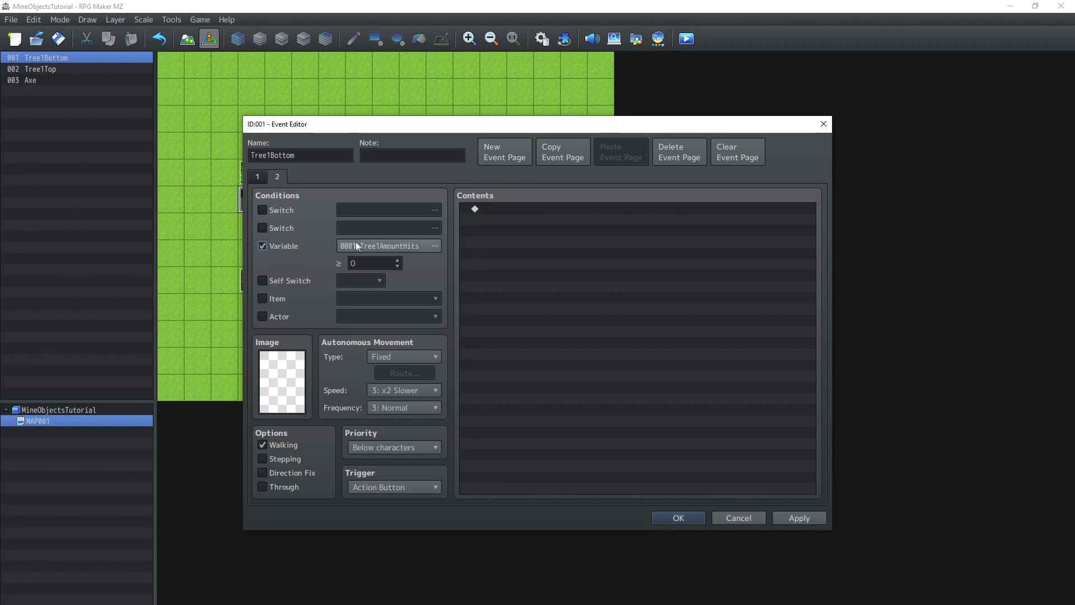
Name variable 0004 Tree1Lifespan, assign it to the page condition, and set the minimum value to 3.
click(387, 247)
click(566, 238)
click(592, 432)
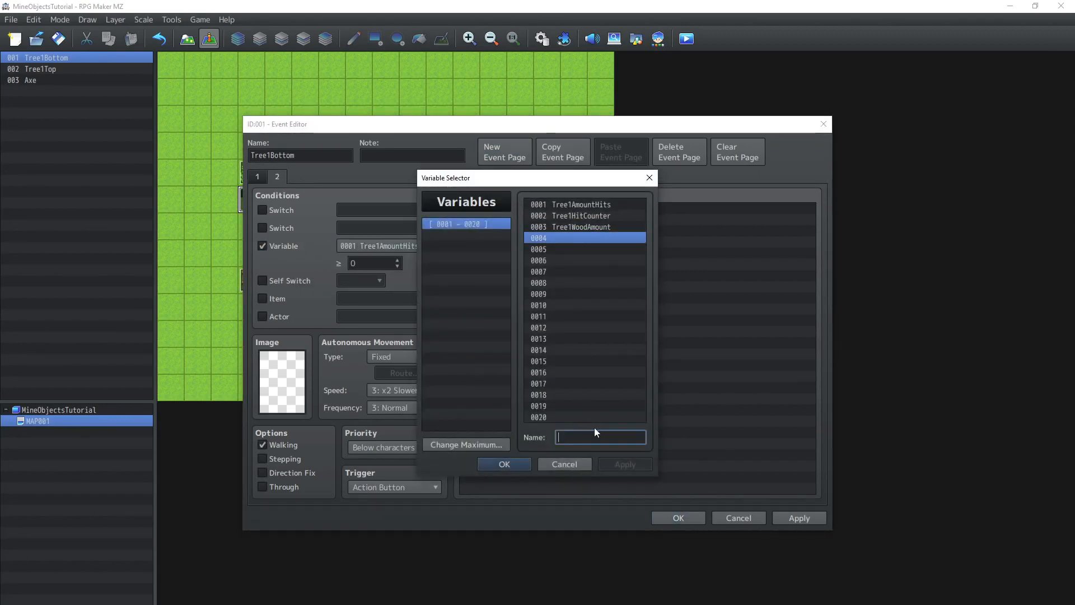
text(Tree1Lifespan)
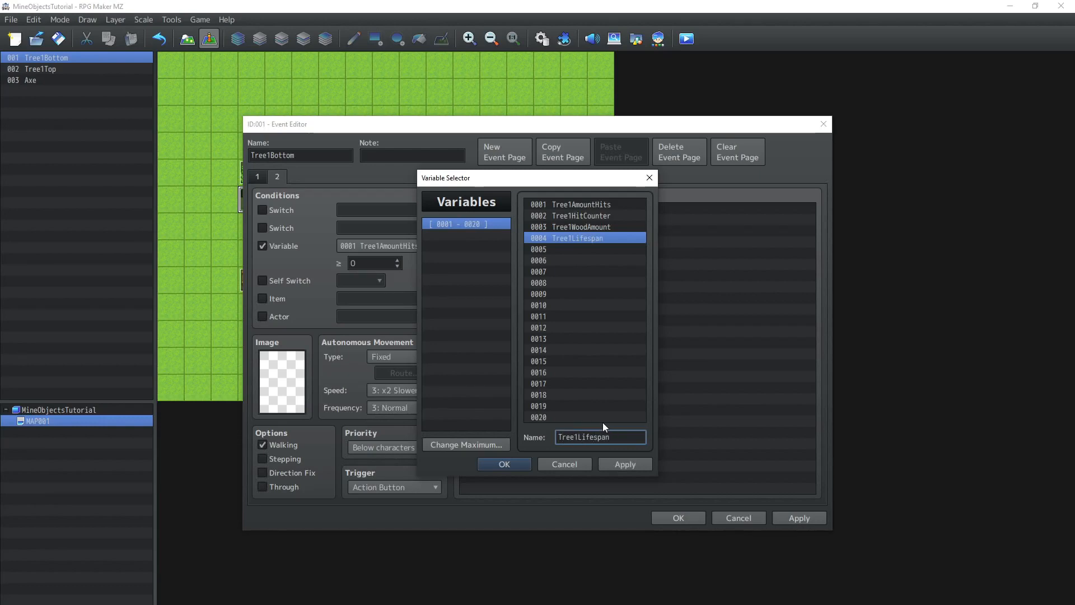
click(507, 464)
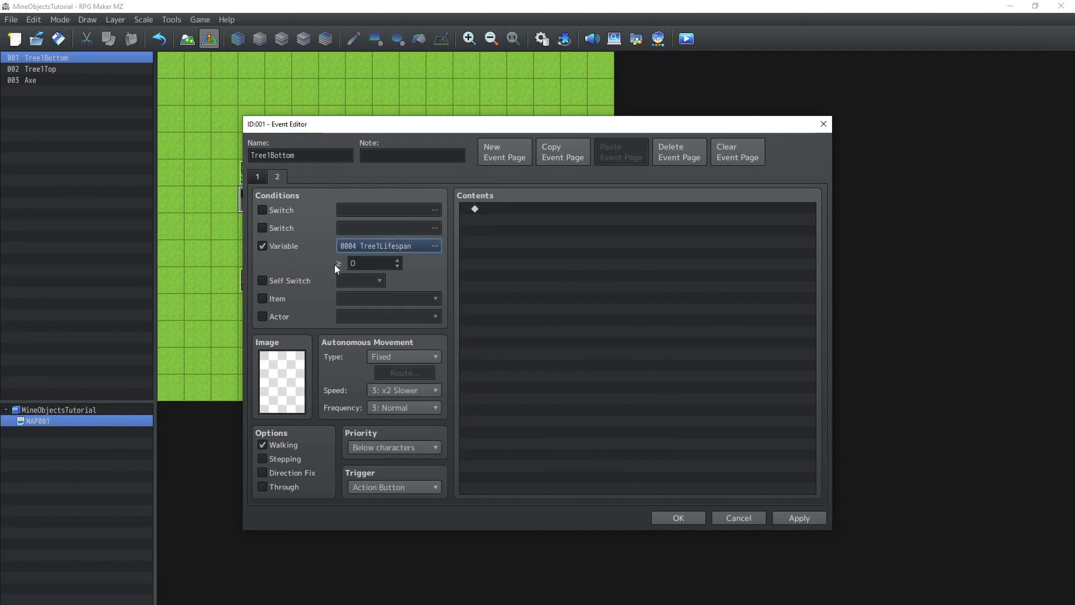
key(Tab)
text(3)
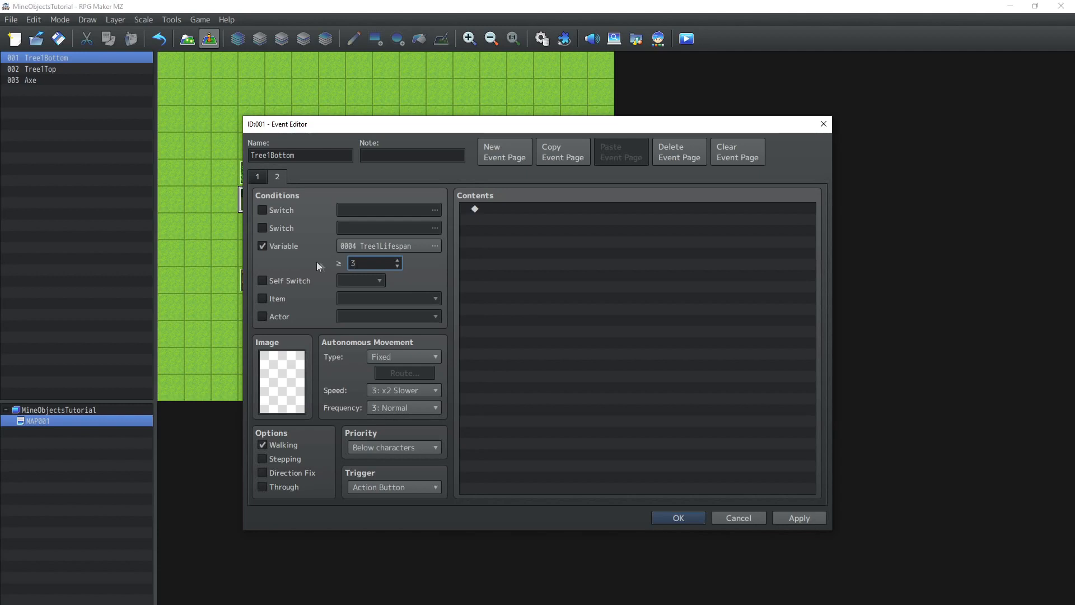
drag(360, 264, 339, 266)
On page 1, add a Control Variables command adding 1 to 0004 Tree1Lifespan at the end of the Tree1HitCounter = Tree1AmountHits branch.
click(257, 177)
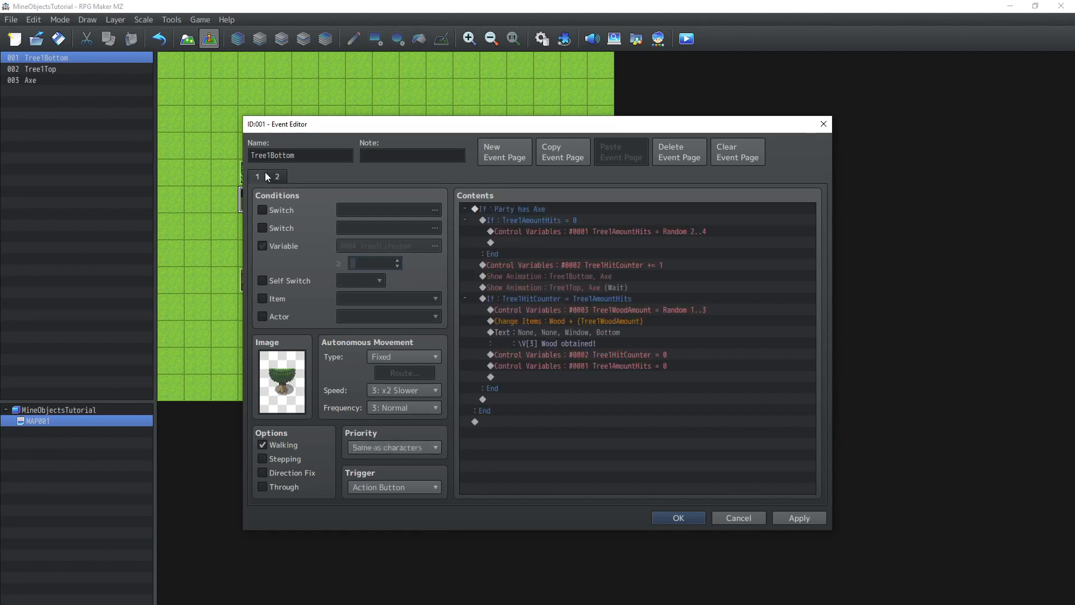
click(563, 377)
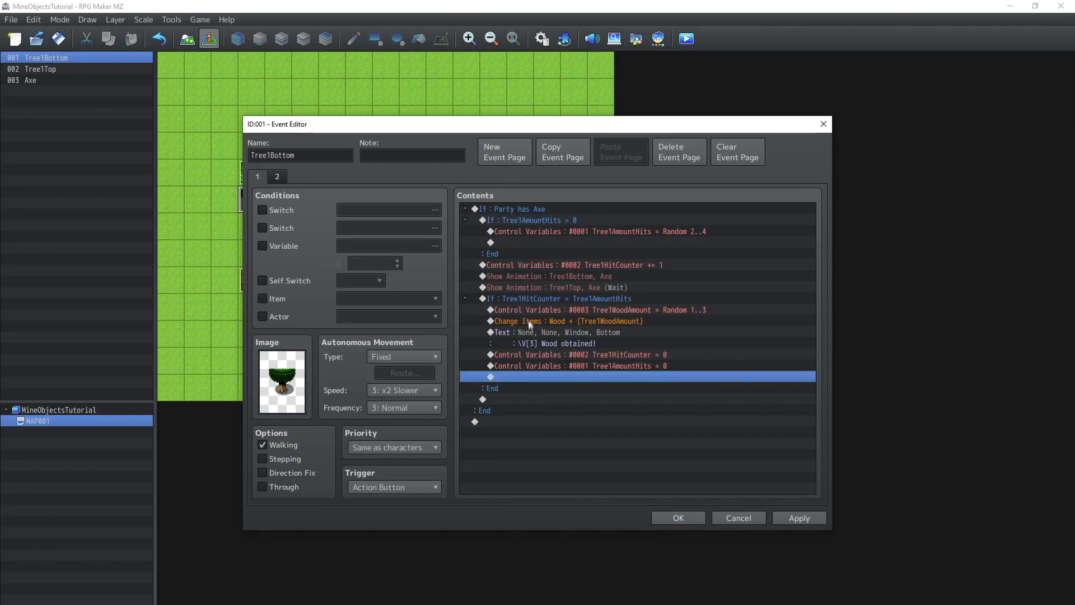
double_click(563, 378)
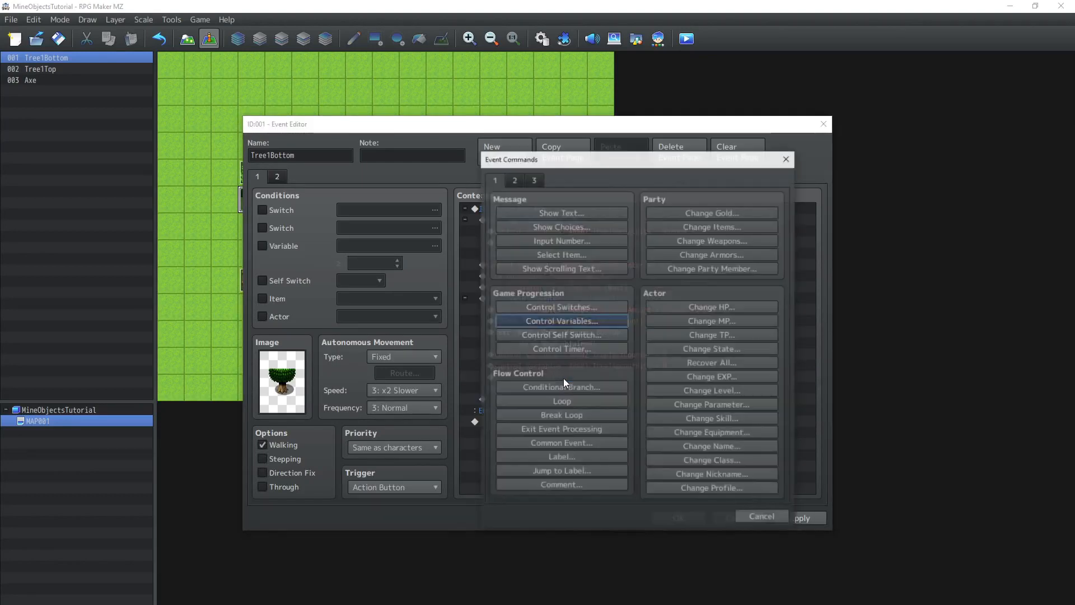
click(549, 329)
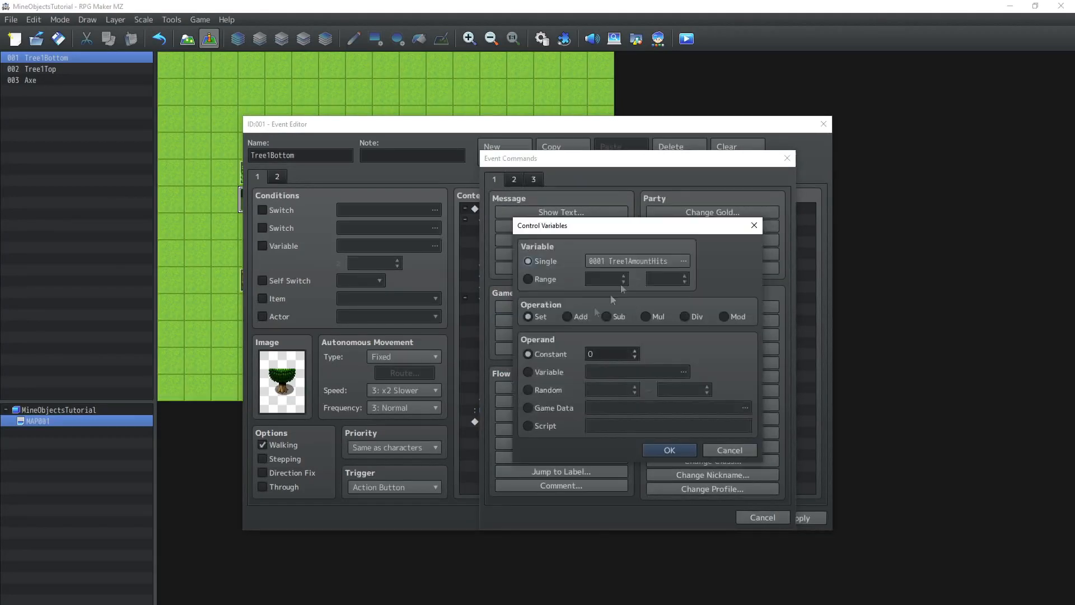
click(625, 260)
click(664, 255)
double_click(664, 255)
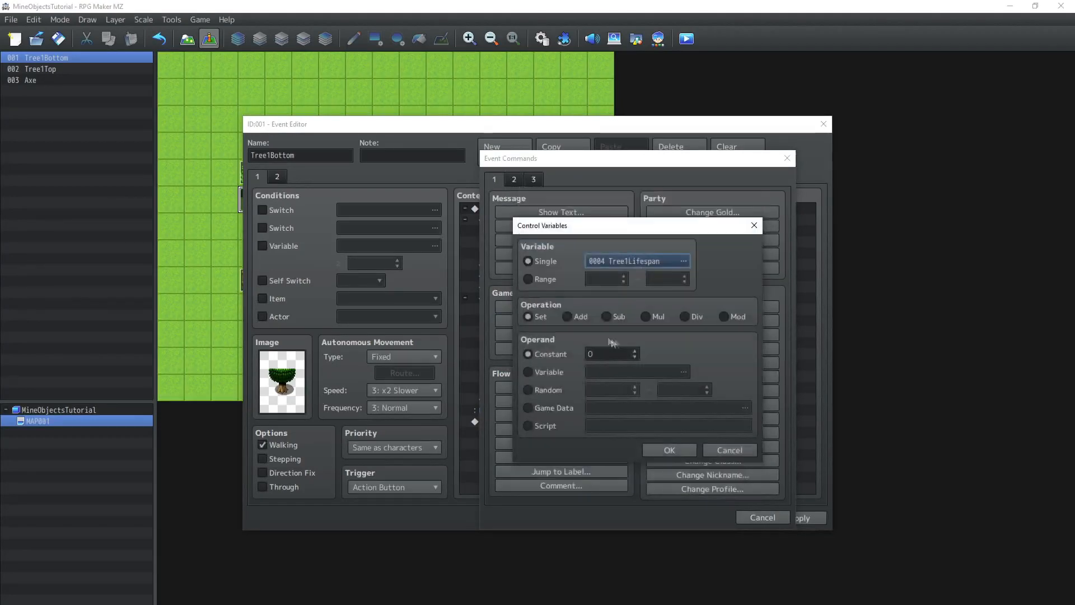
click(580, 317)
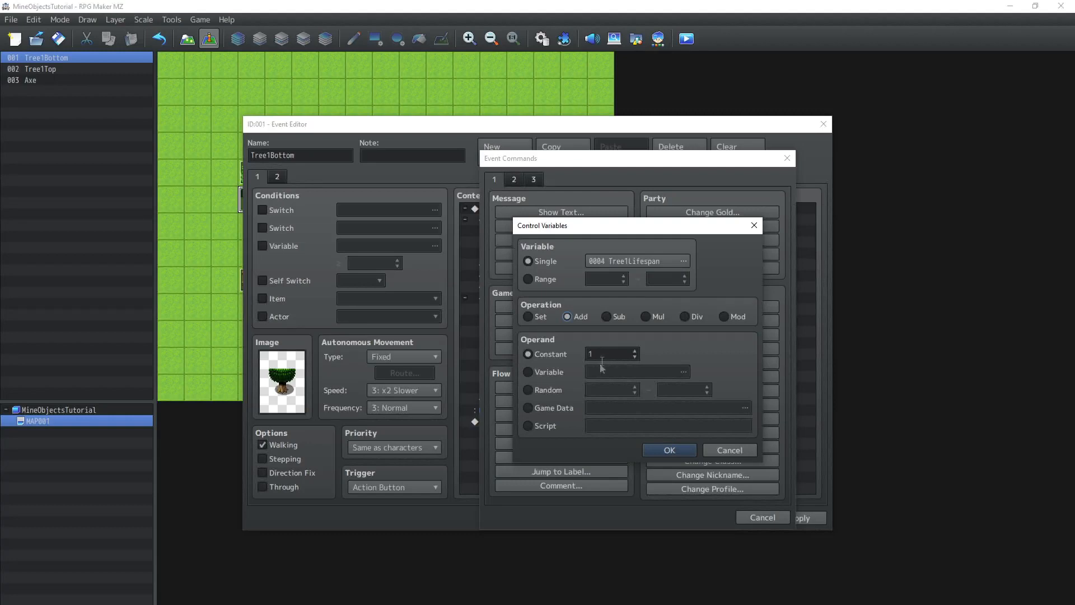
click(658, 453)
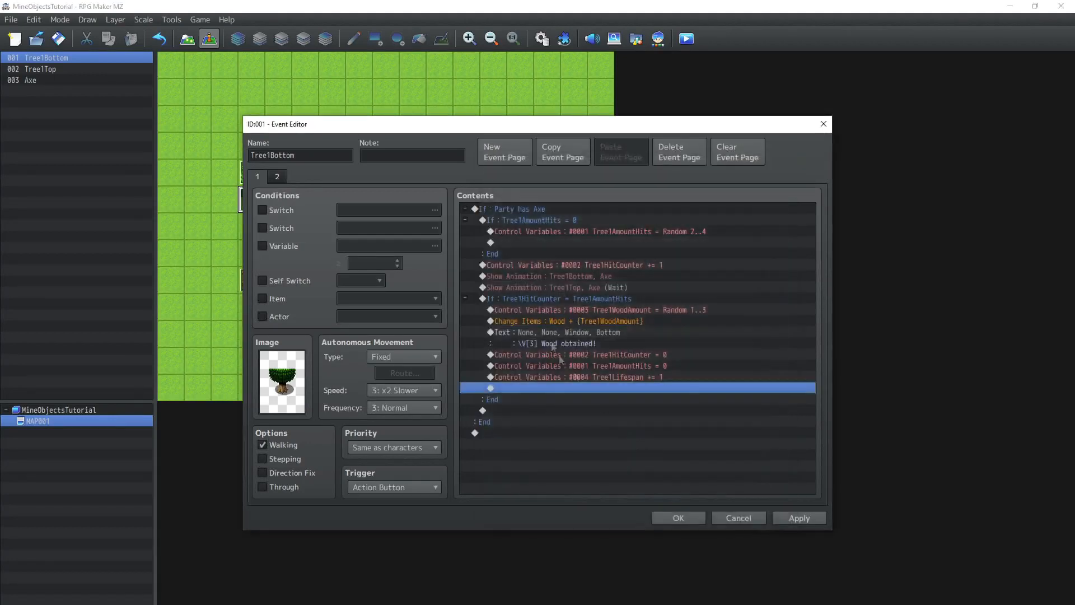
Review both pages of the Tree1Bottom event and accept its changes.
click(651, 379)
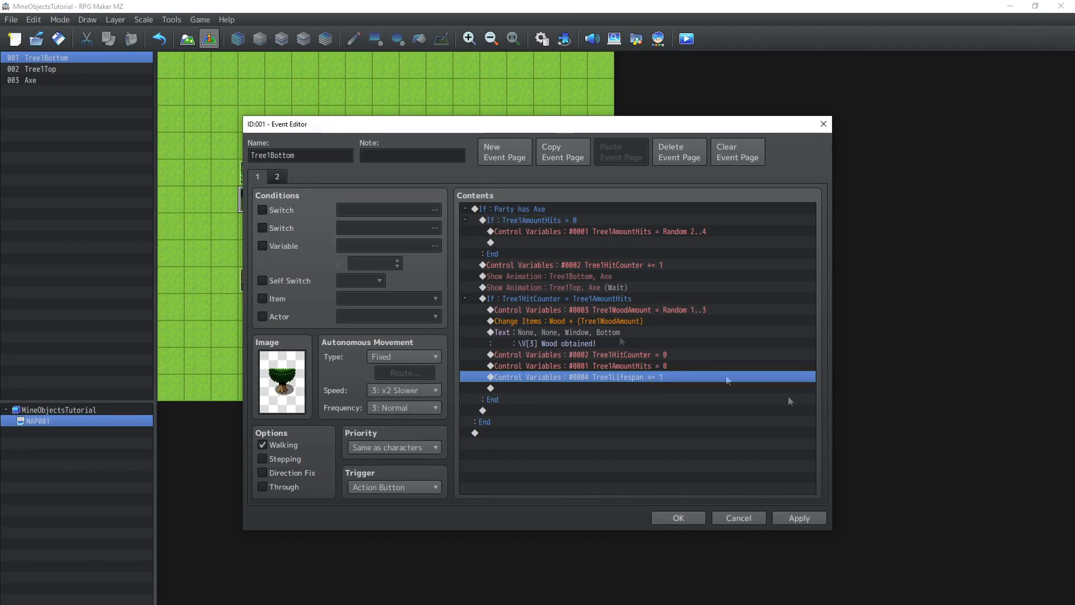
click(278, 177)
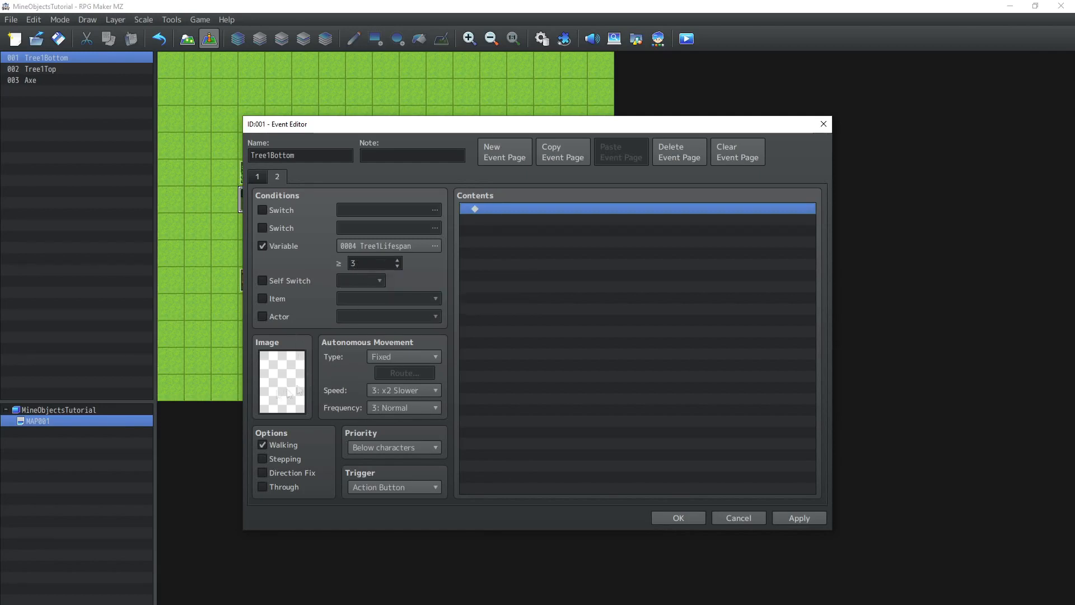
click(259, 177)
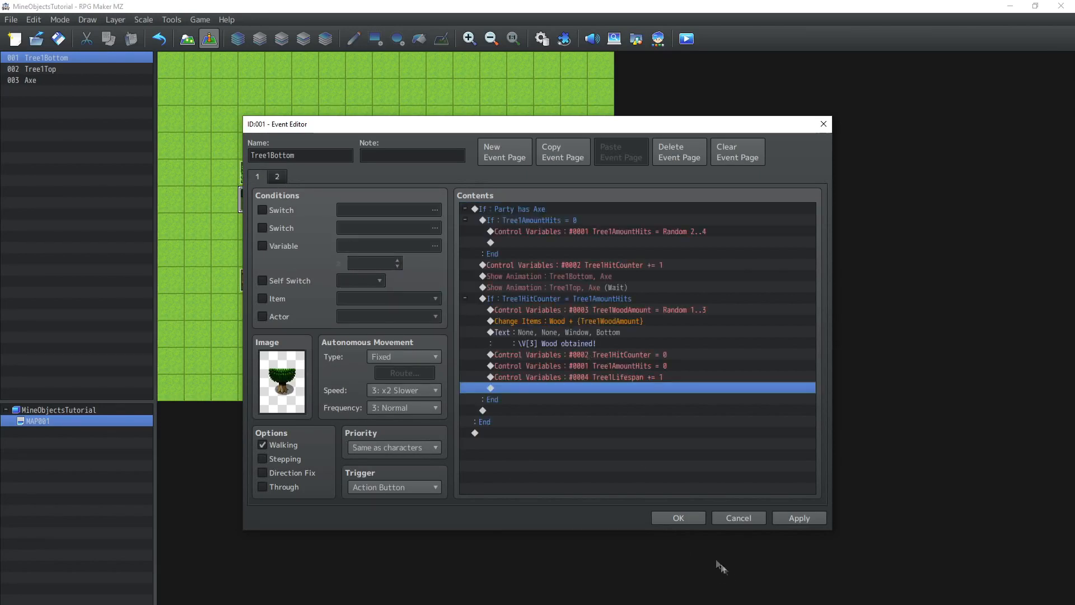
click(661, 518)
Start a playtest with a new game and walk the party by the axe crate to the tree's right side.
click(687, 38)
click(503, 348)
key(Return)
key(Down)
key(Left)
key(Up)
key(Up)
key(Left)
Chop the tree repeatedly in the playtest until its lifespan is used up, dismissing the wood messages.
key(Return)
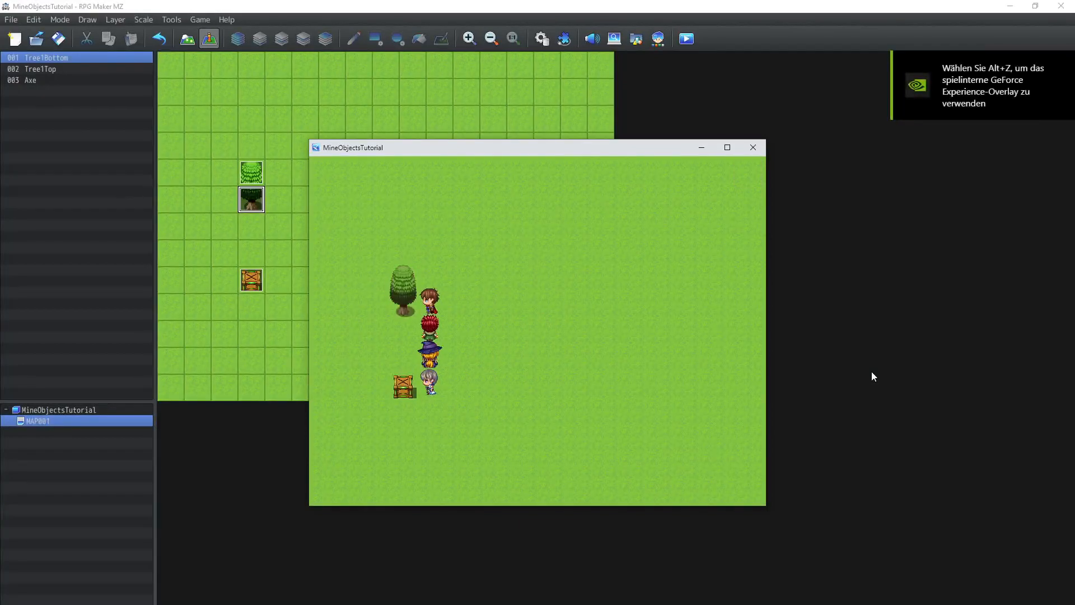
key(Return)
key(Return)
key(Return)
key(Return)
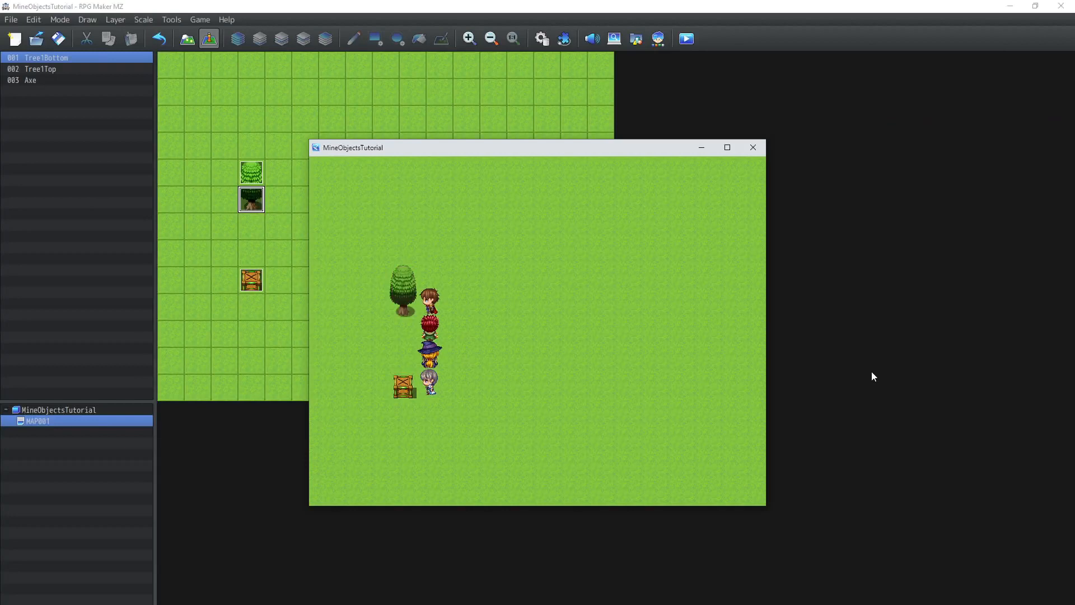
key(Return)
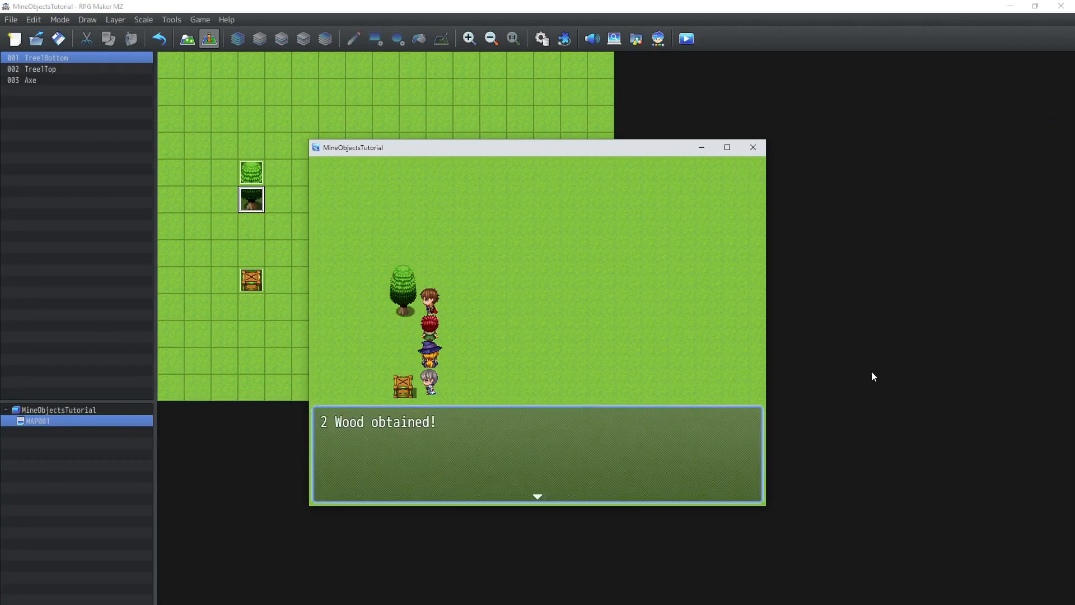
key(Return)
Walk the party back and forth across the trunk's tile below the treetop, and close the playtest.
key(Left)
key(Left)
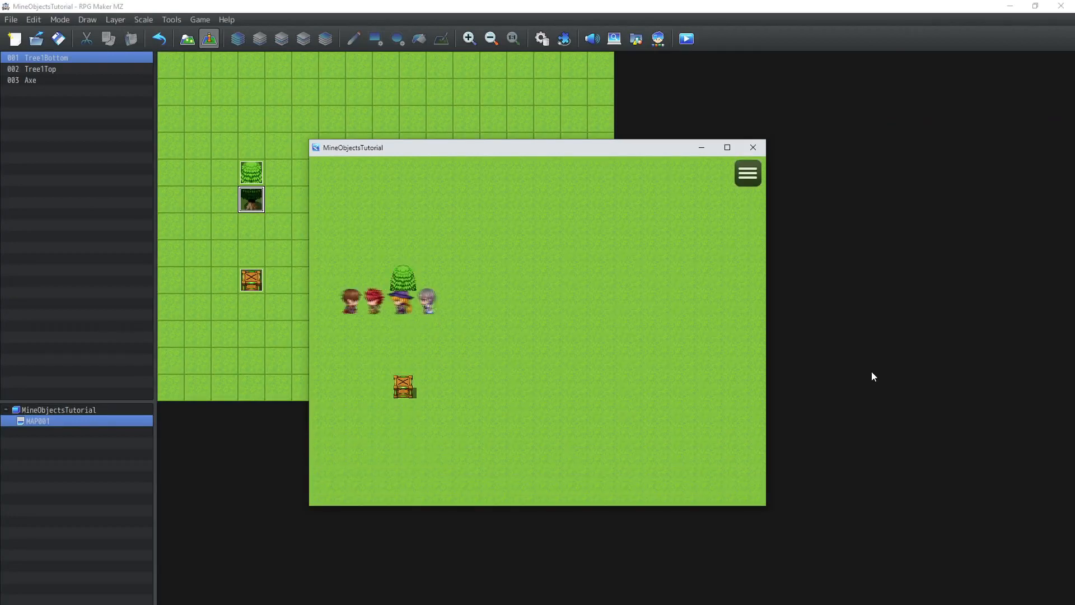
key(Right)
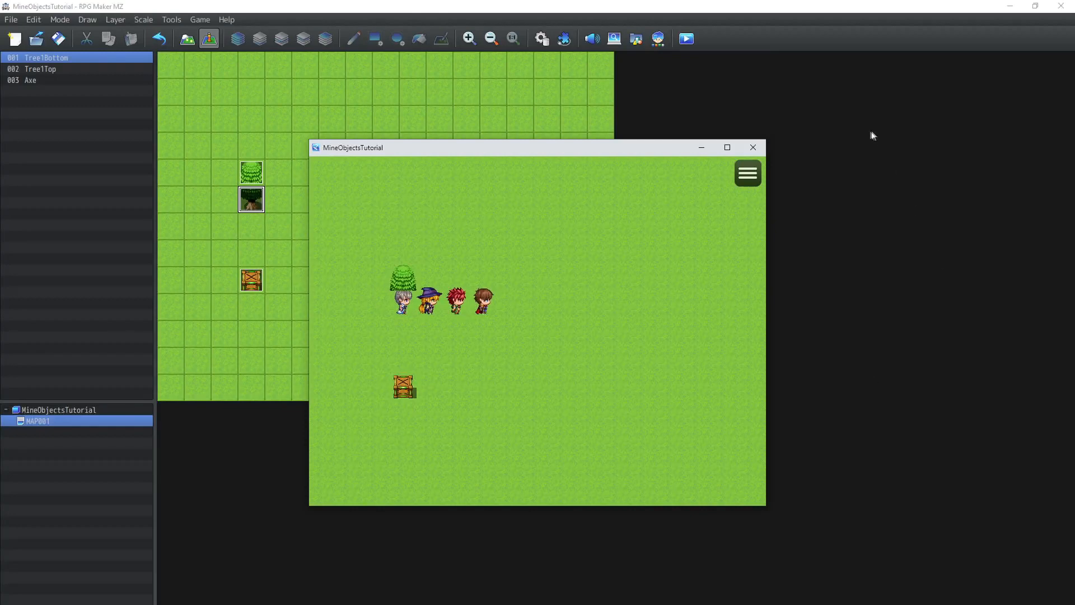
key(Right)
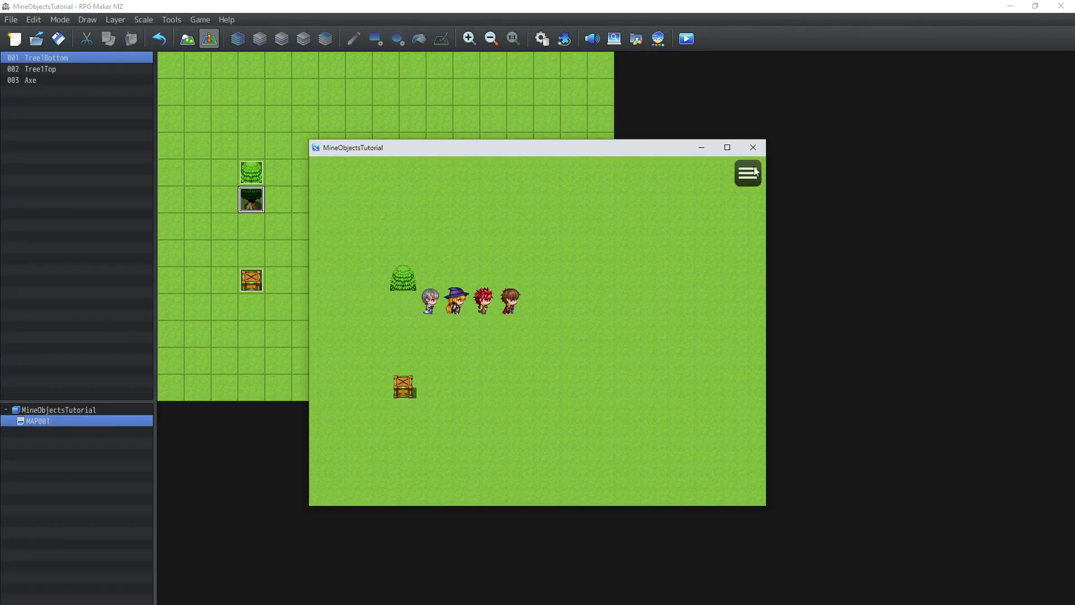
click(753, 148)
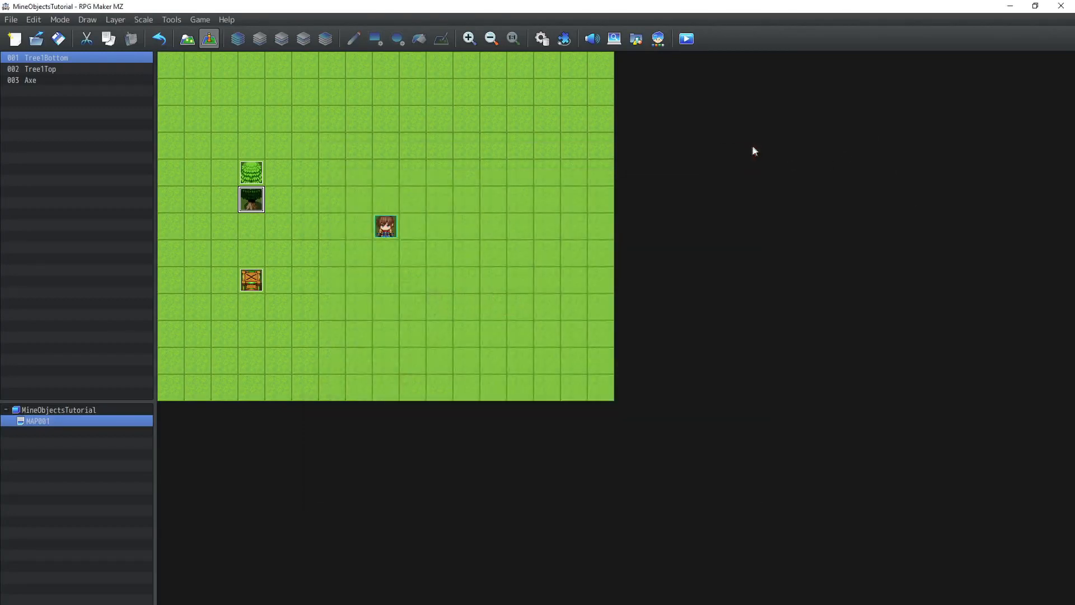
Add a second event page to the Tree1Top event with a variable condition on 0004 Tree1Lifespan.
double_click(251, 178)
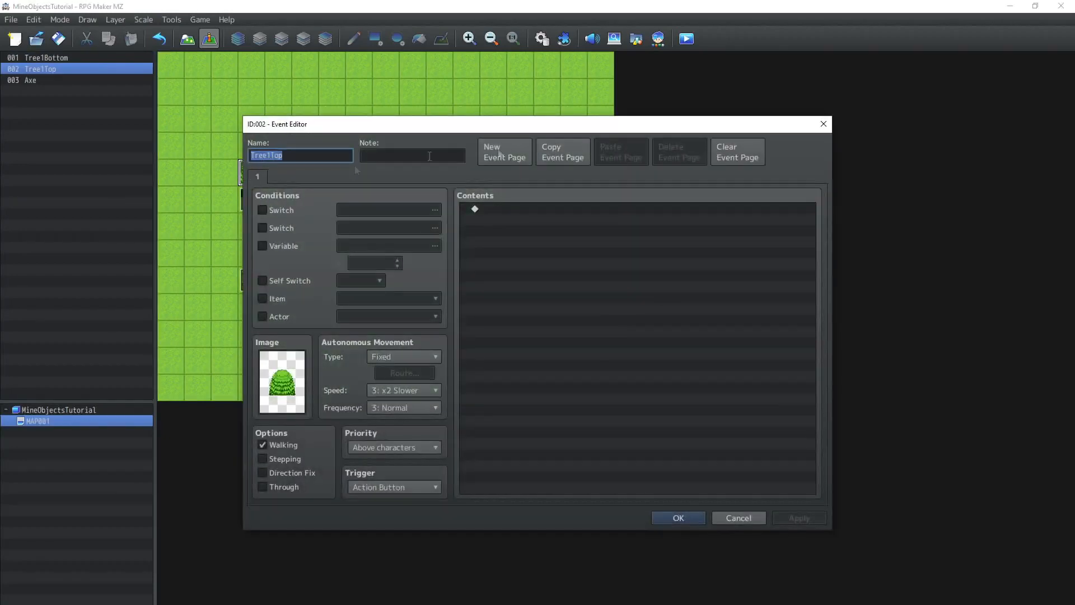
click(495, 151)
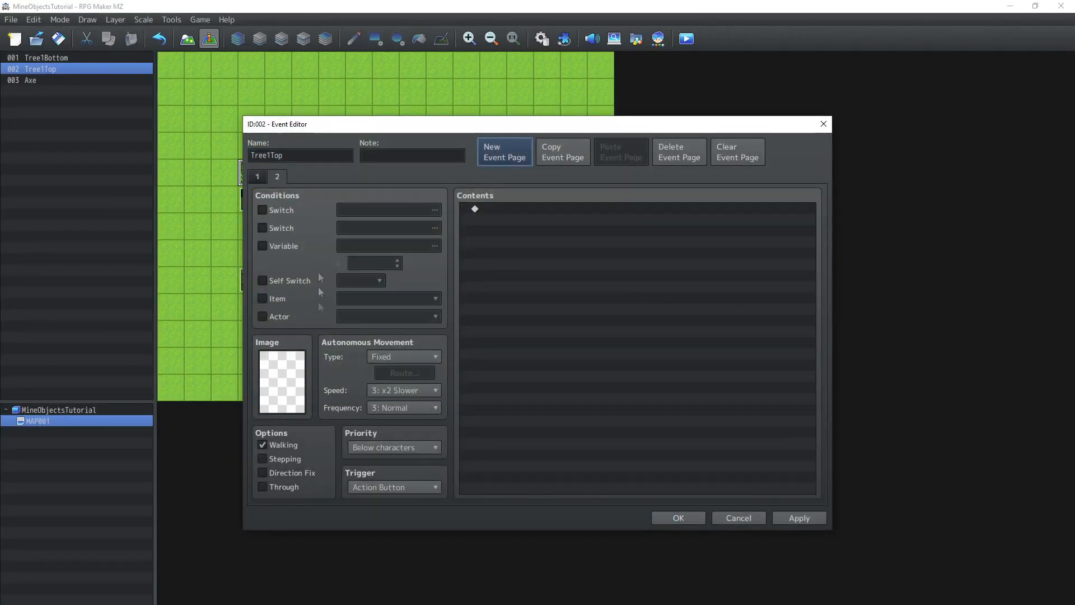
click(262, 246)
click(434, 246)
click(573, 238)
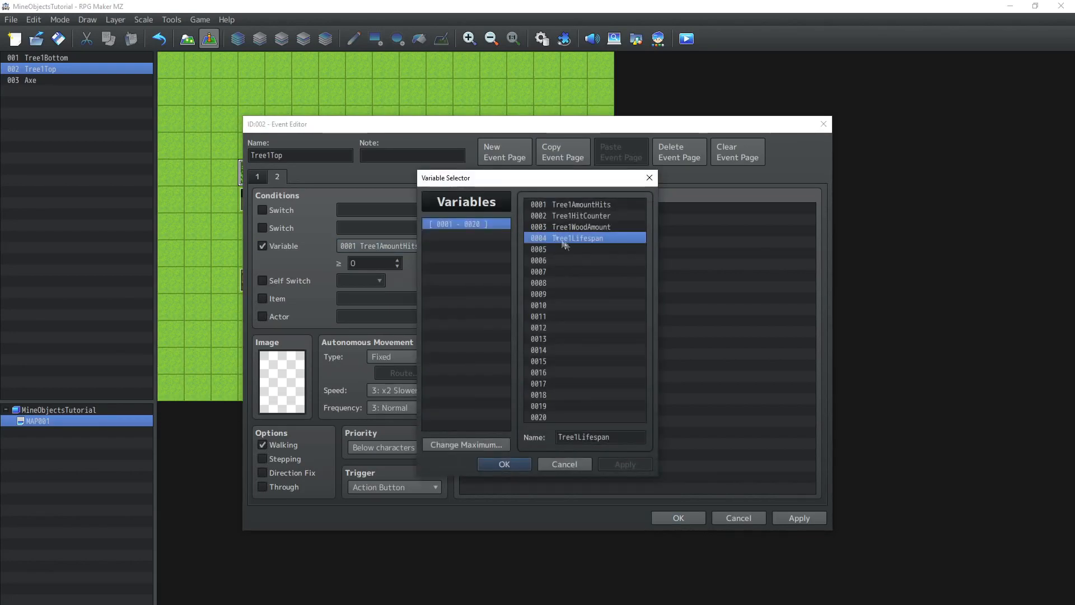
double_click(573, 238)
Set the minimum Tree1Lifespan value for the treetop's second page to 3.
double_click(378, 263)
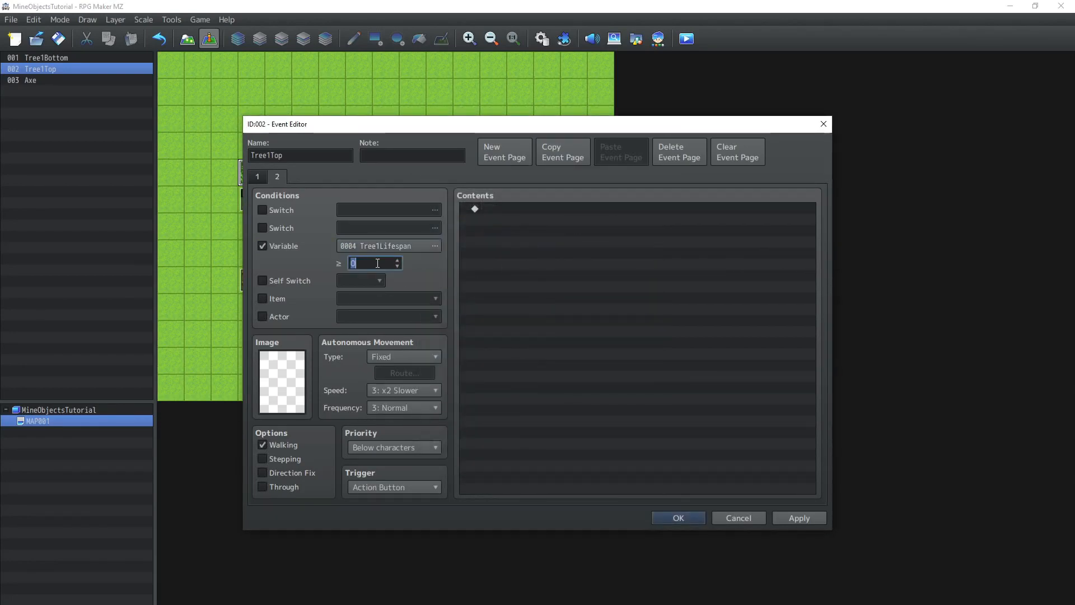
click(660, 518)
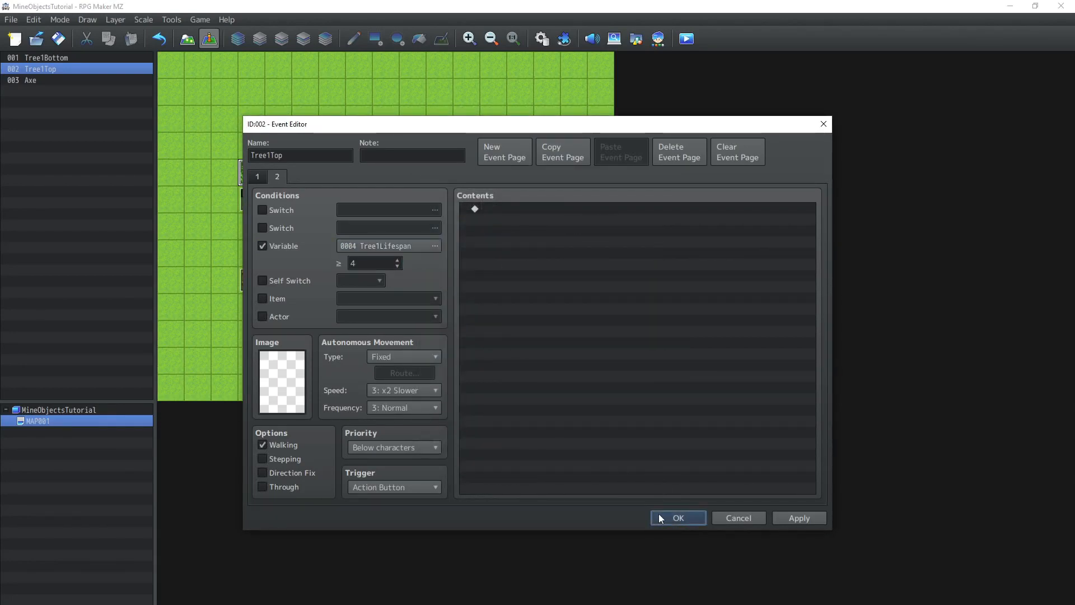
scroll(358, 265, down, 1)
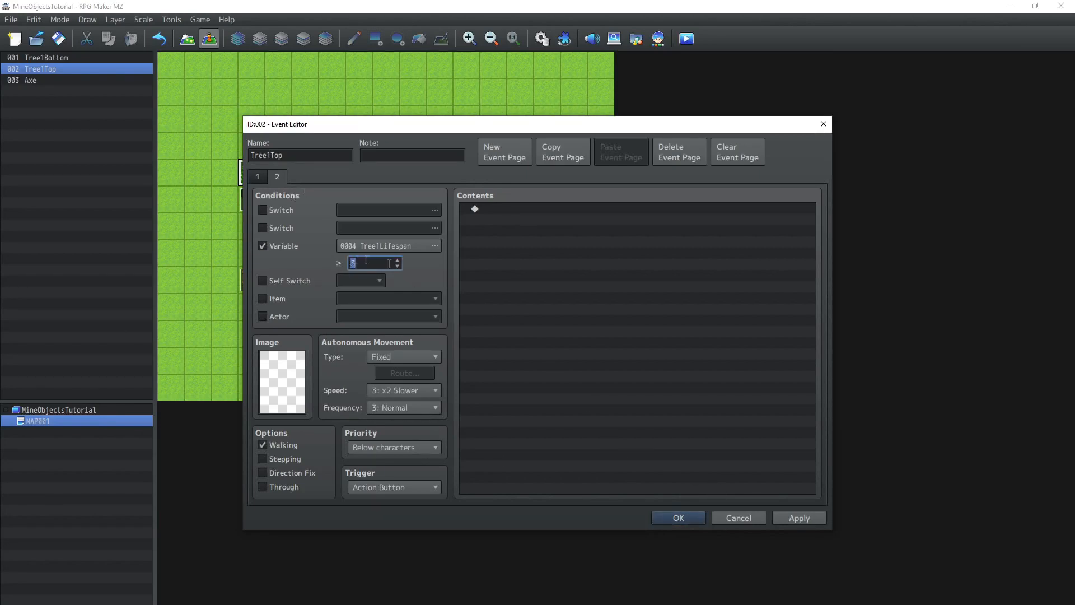
Confirm the Tree1Top event, and set the trigger of the Tree1Bottom event's second page to Parallel.
click(695, 520)
click(250, 197)
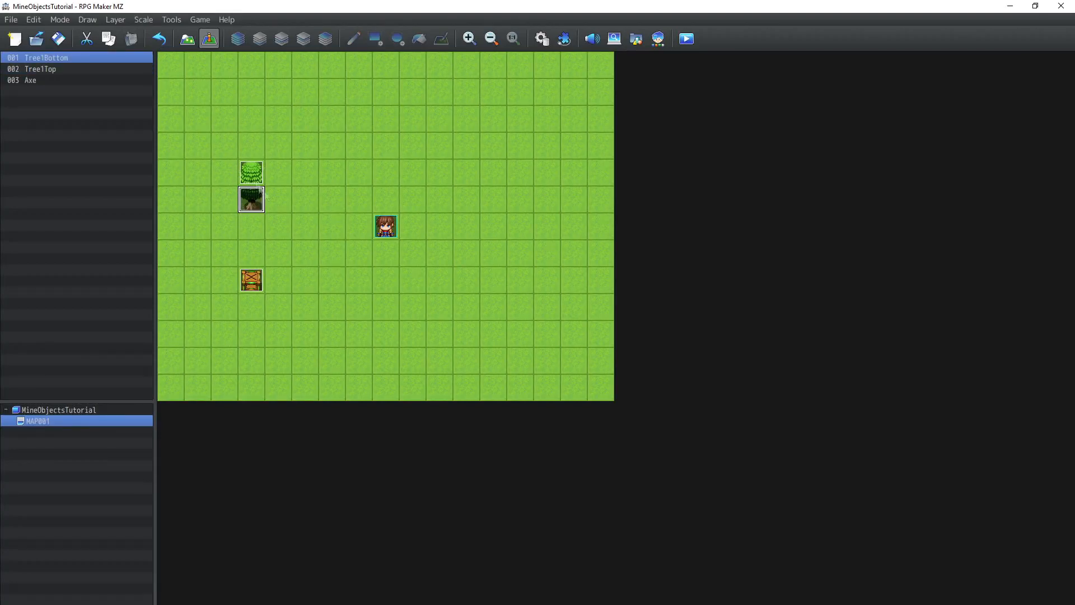
double_click(253, 206)
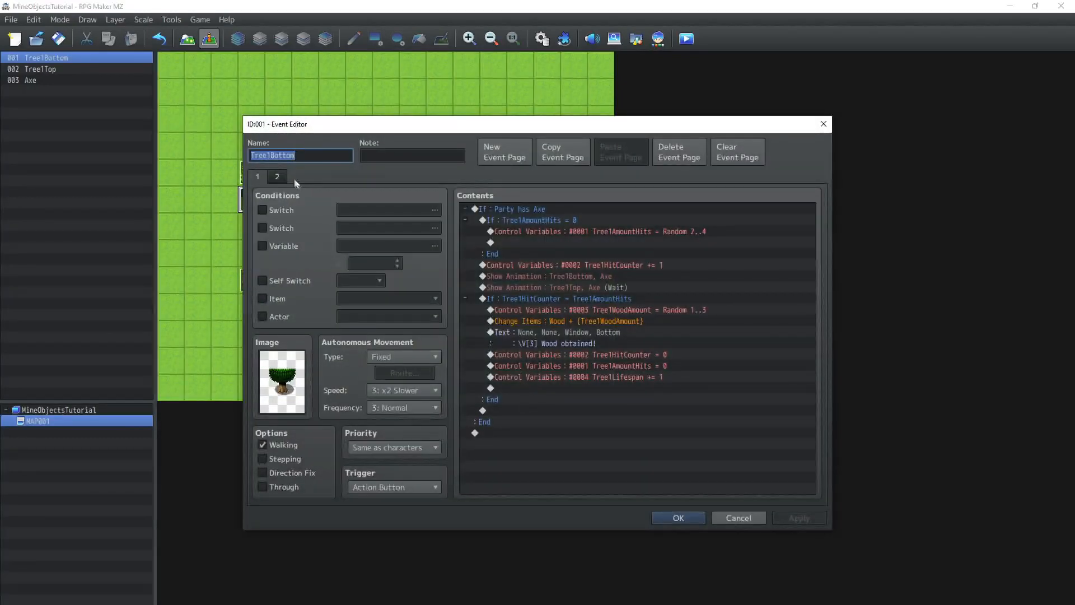
click(277, 176)
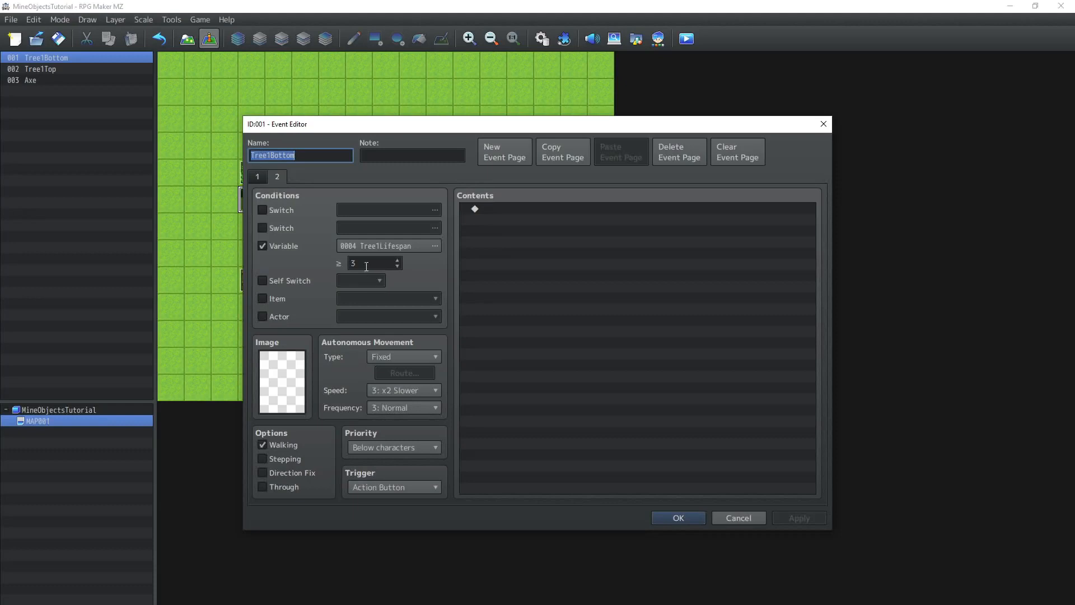
click(387, 485)
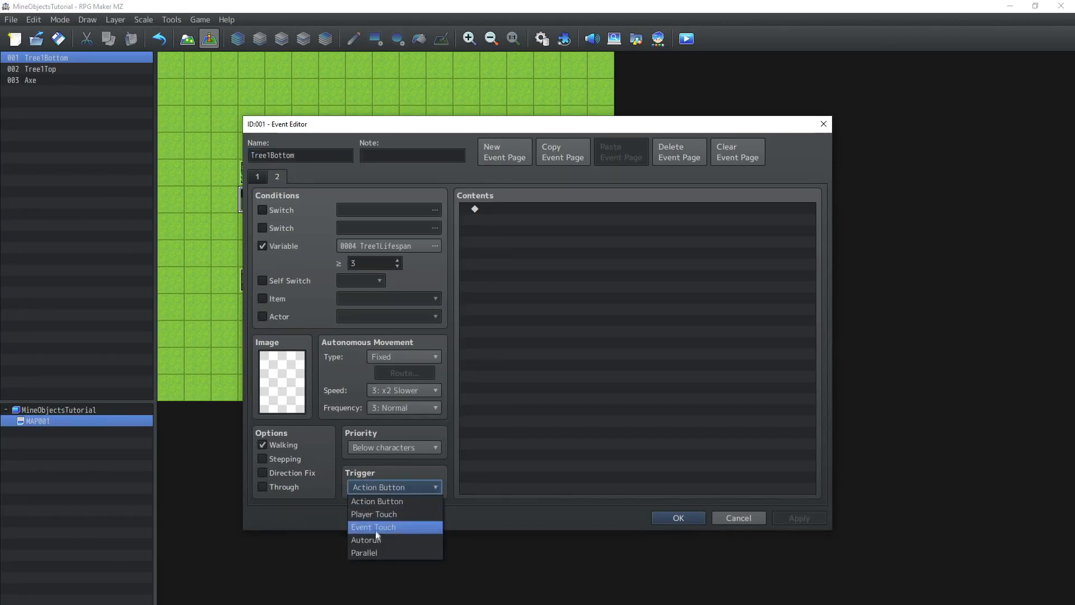
click(372, 551)
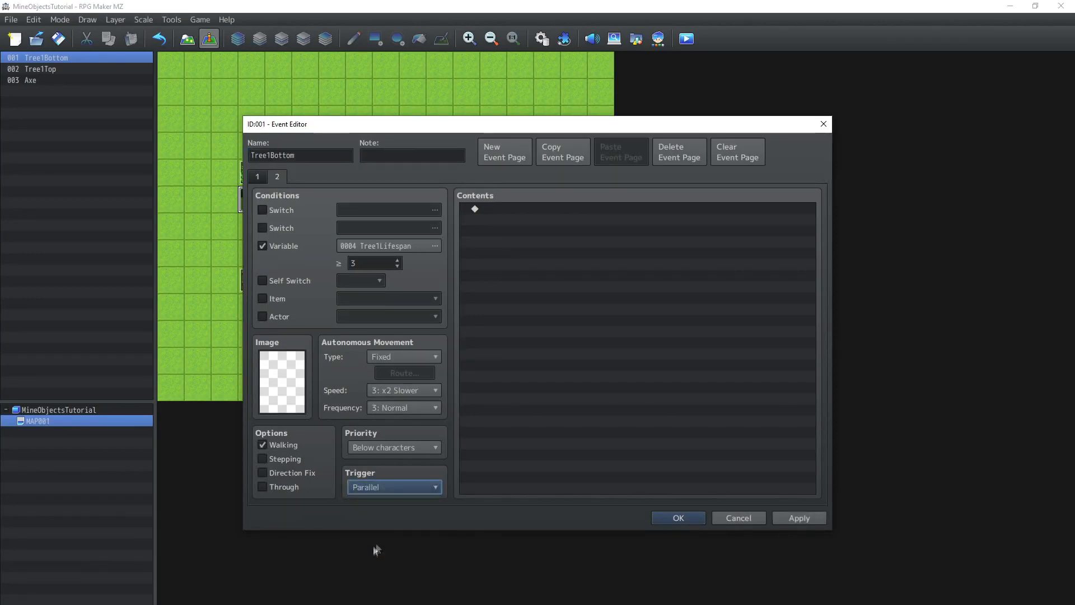
Add a Wait command of 120 frames to the contents of Tree1Bottom's second page.
double_click(577, 250)
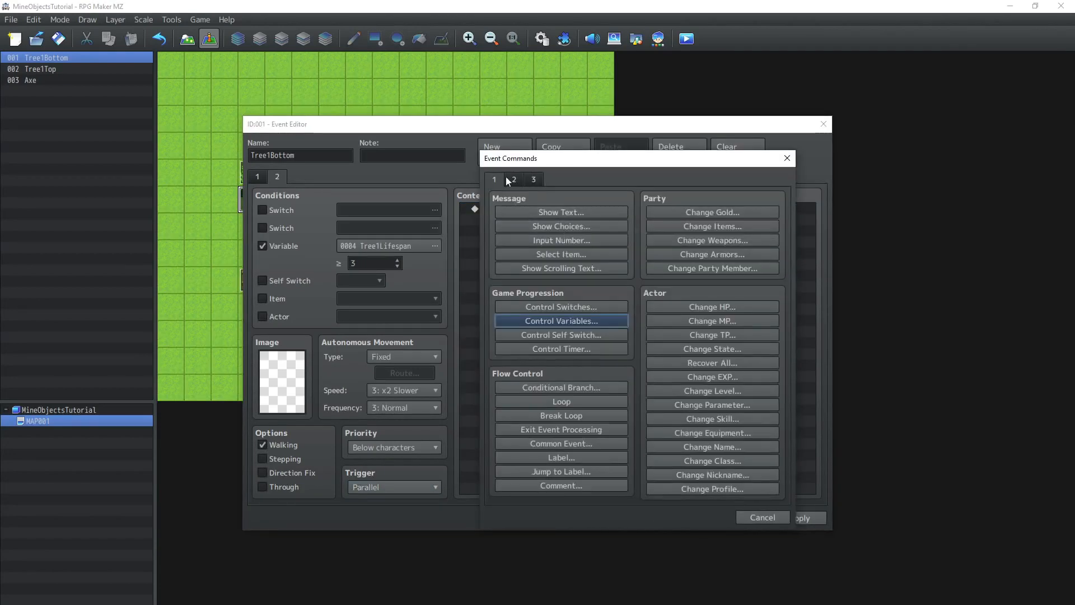
click(509, 179)
click(707, 212)
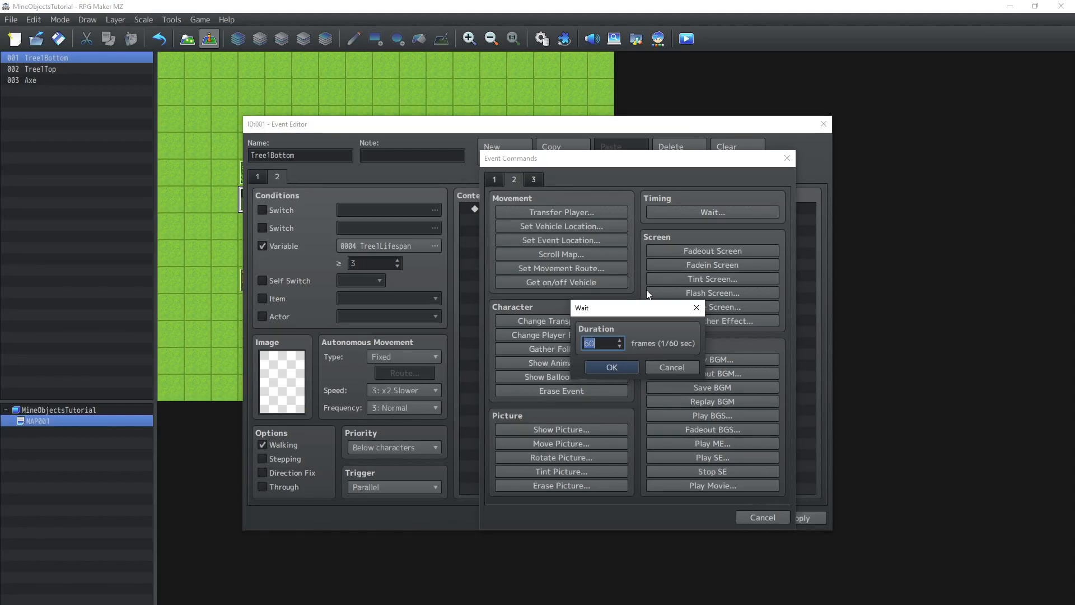
text(120)
click(609, 367)
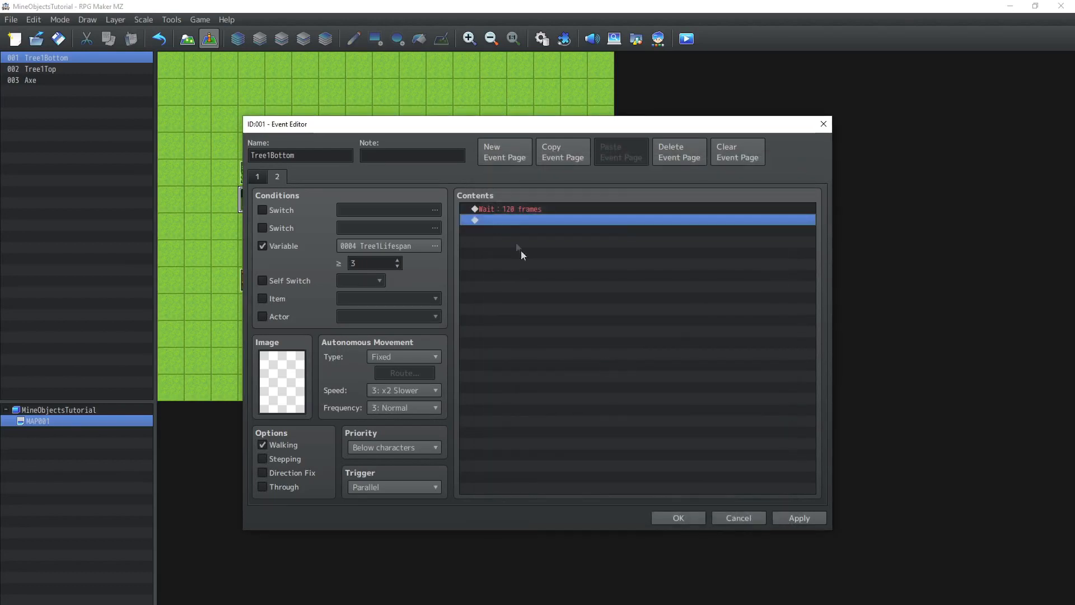
Add a Control Variables command after the wait that sets 0004 Tree1Lifespan to the constant 0.
double_click(509, 222)
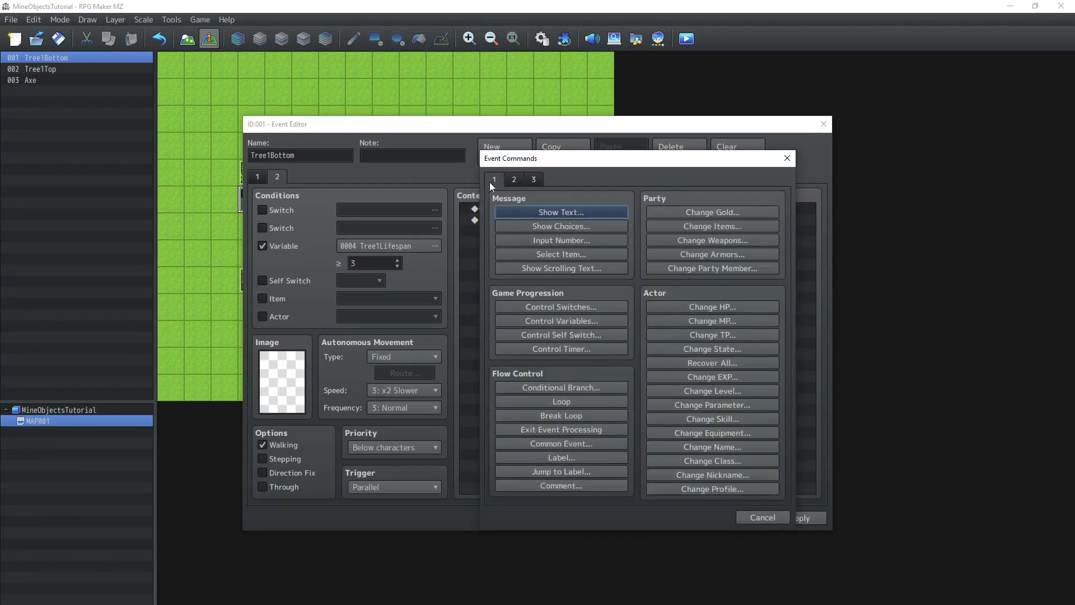
click(540, 317)
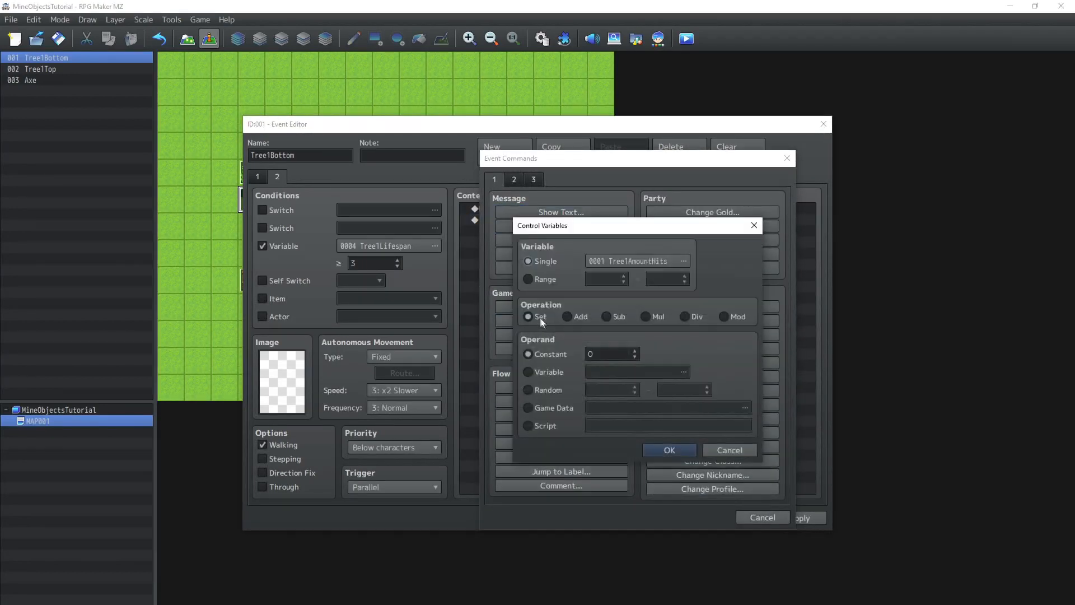
click(626, 259)
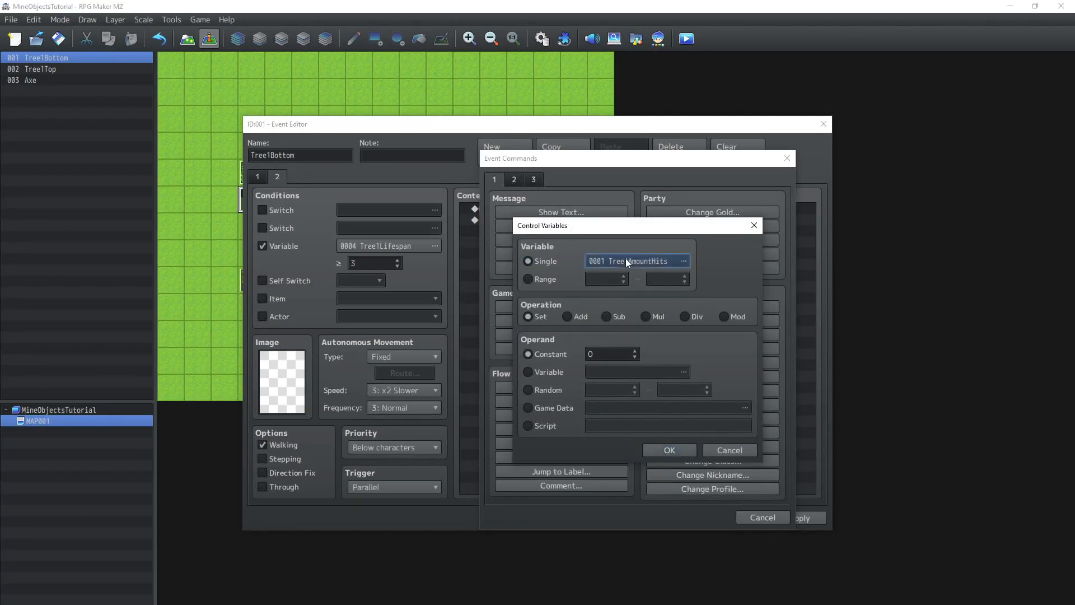
double_click(675, 257)
click(668, 449)
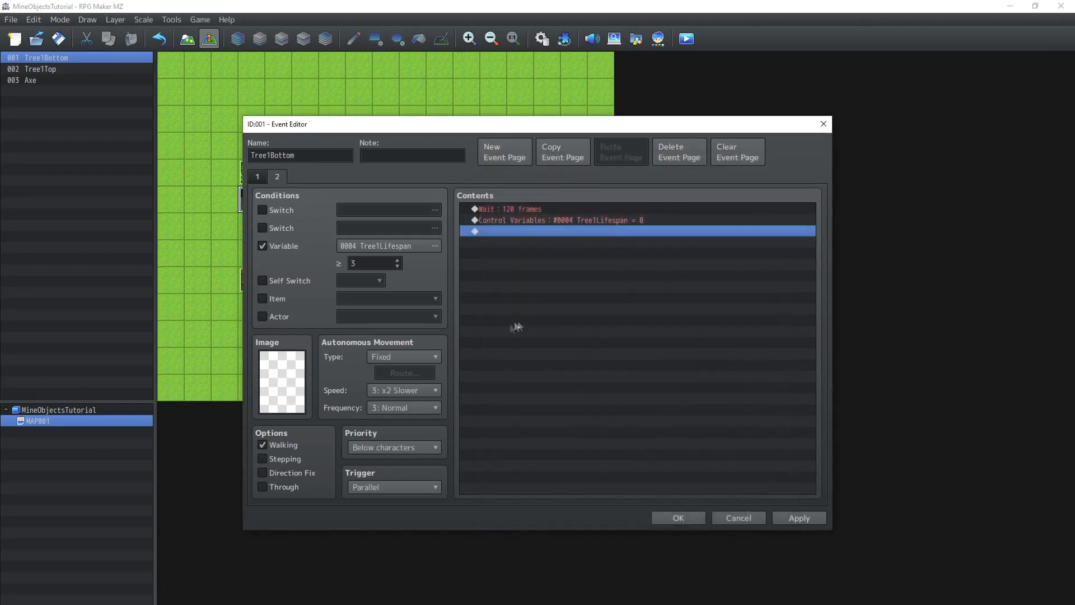
Review the second page's two commands, keep the Wait duration at 120 frames, and confirm the Tree1Bottom event.
click(507, 211)
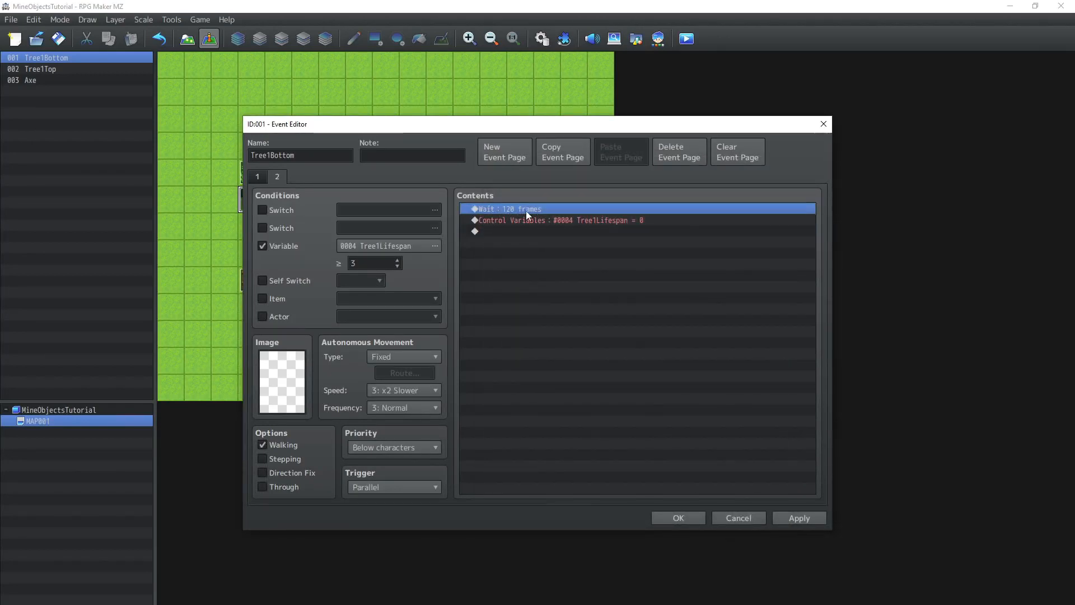
click(578, 221)
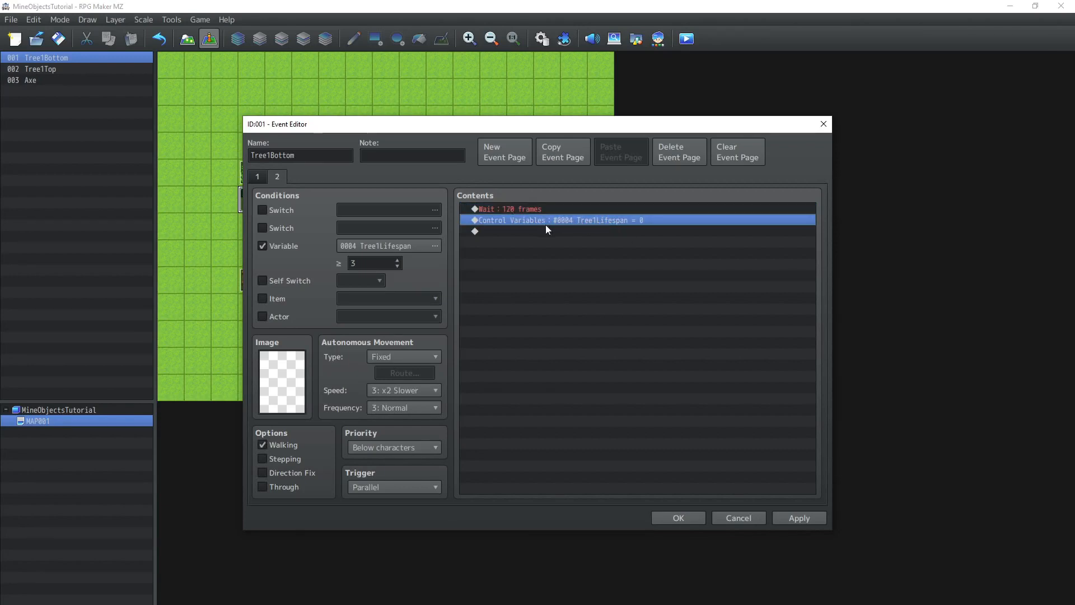
click(523, 208)
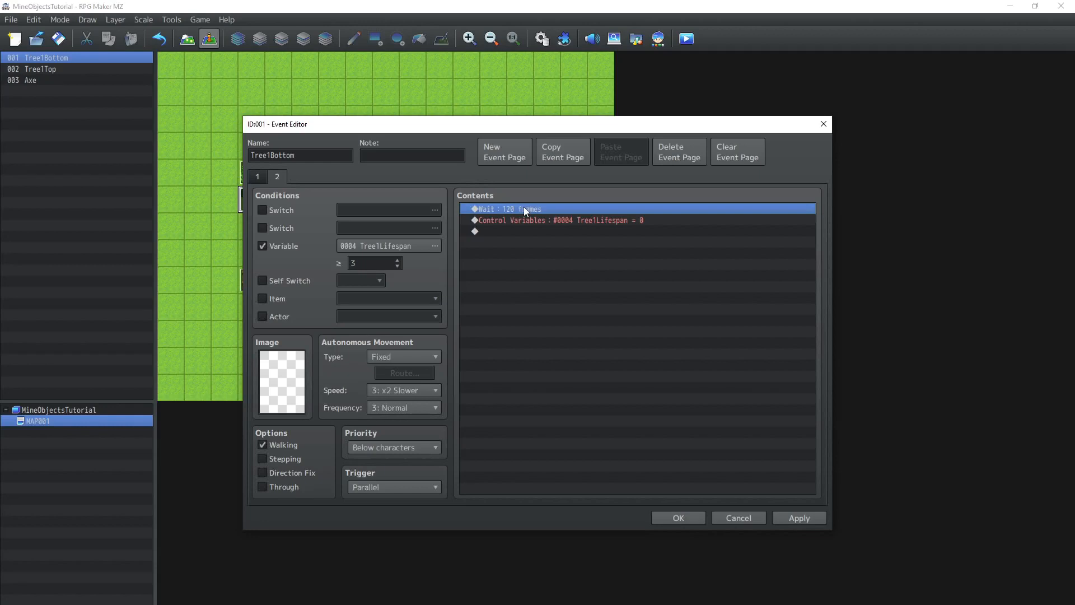
right_click(523, 209)
click(551, 228)
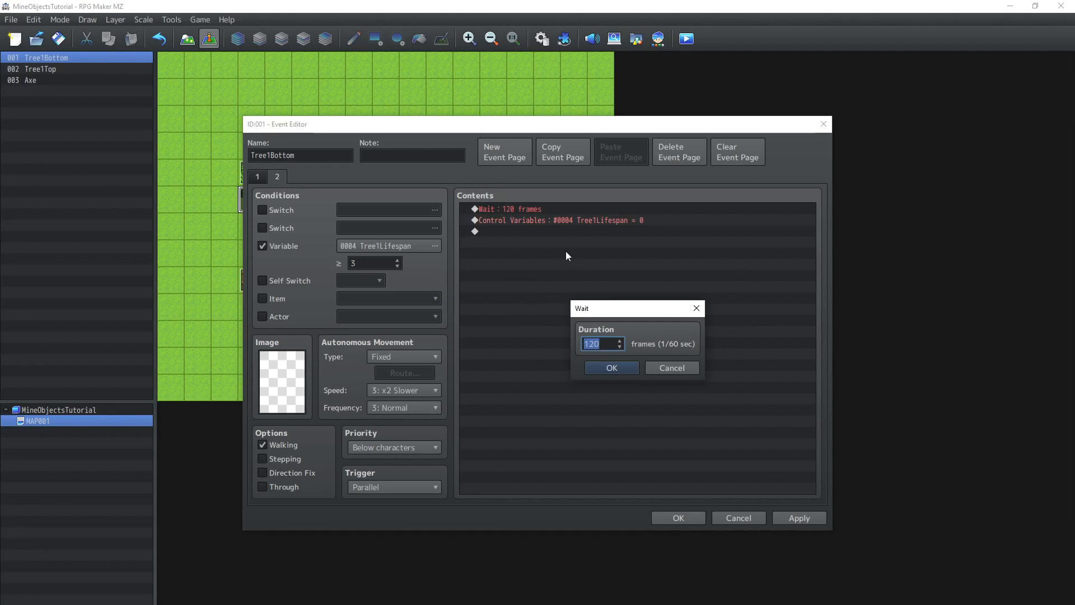
click(612, 367)
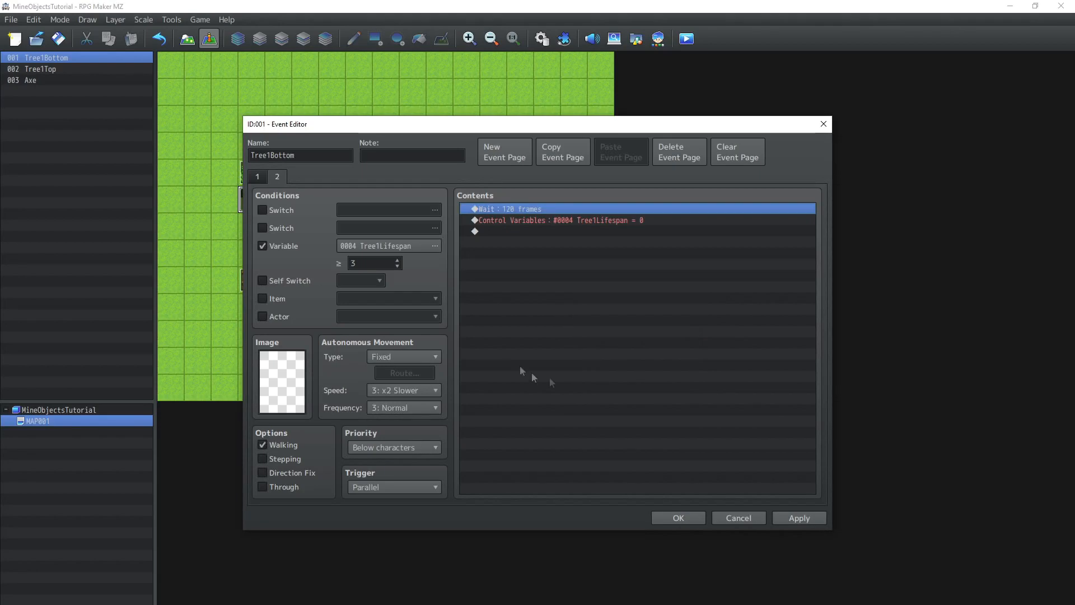
click(678, 518)
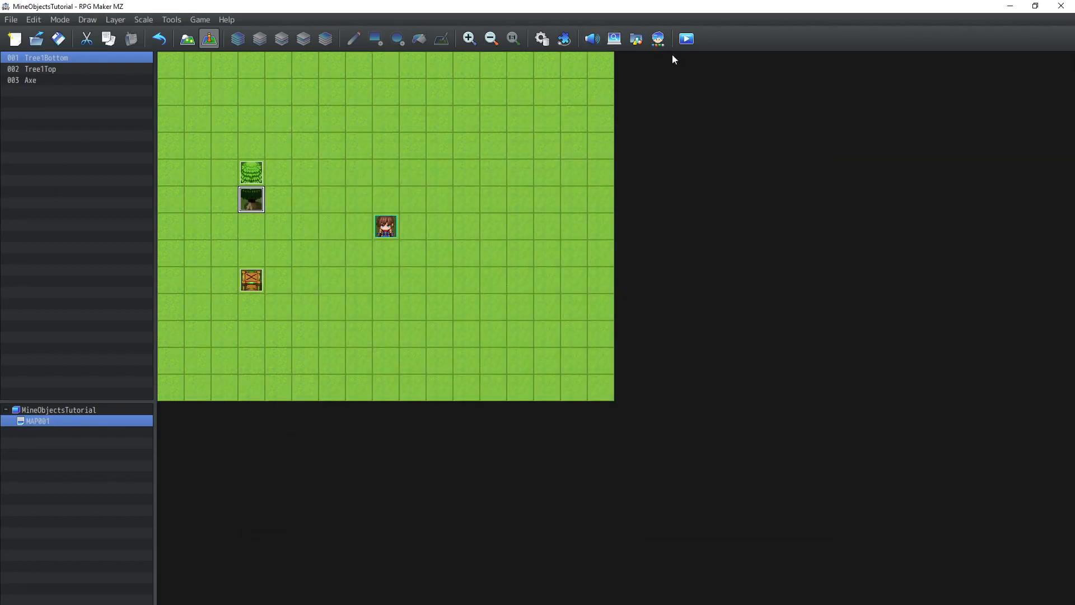
Launch a playtest of the project and start a new game.
click(687, 39)
click(516, 347)
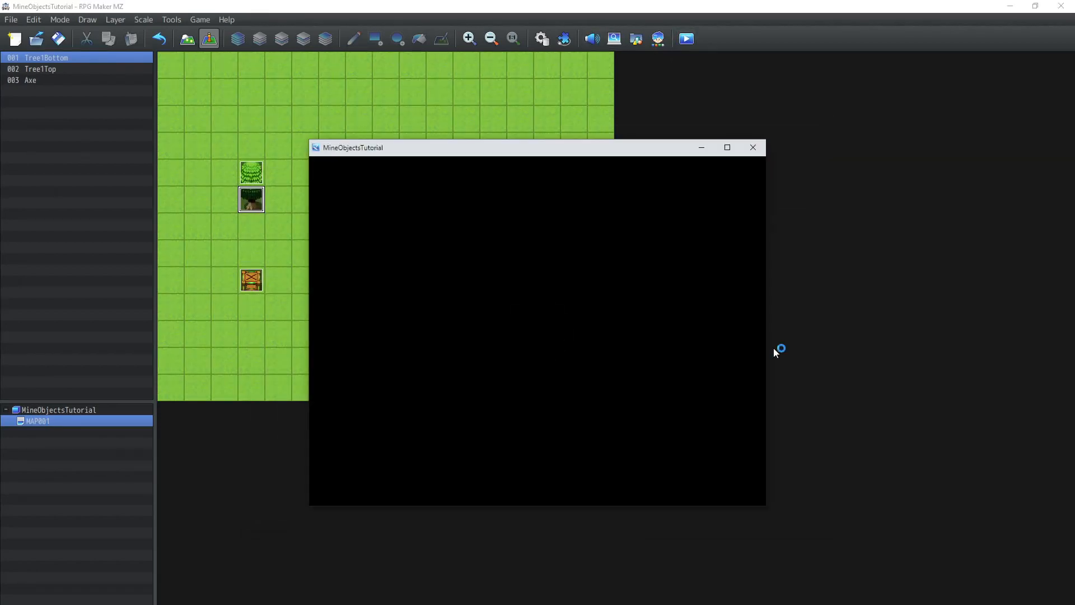
key(Return)
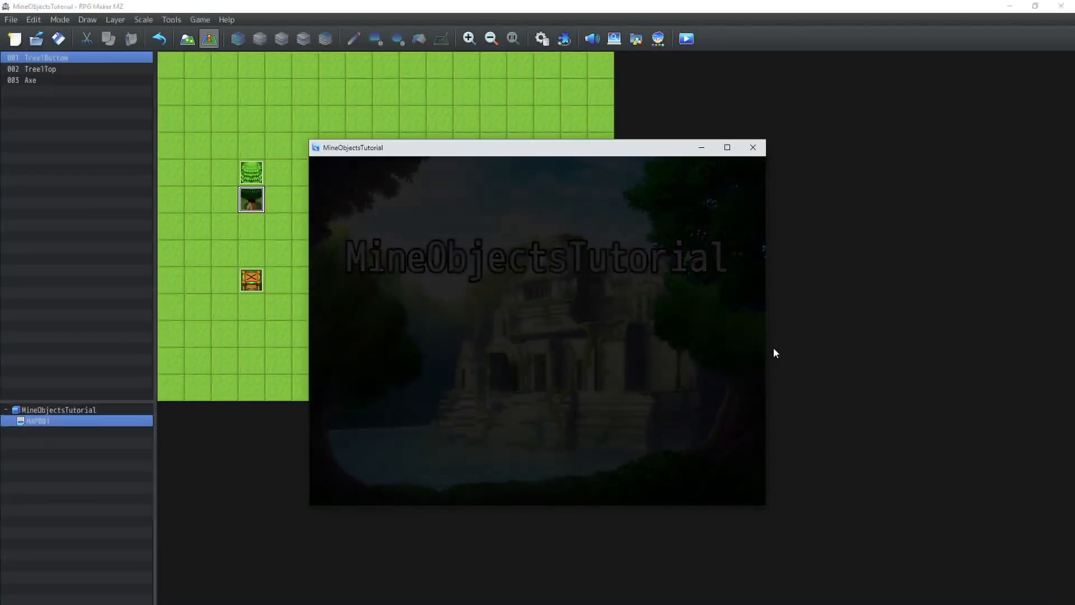
Walk the party past the axe crate and up to the tile beside the tree trunk.
key(Left)
key(Left)
key(Down)
key(Down)
key(Left)
key(Left)
key(Up)
key(Up)
key(Up)
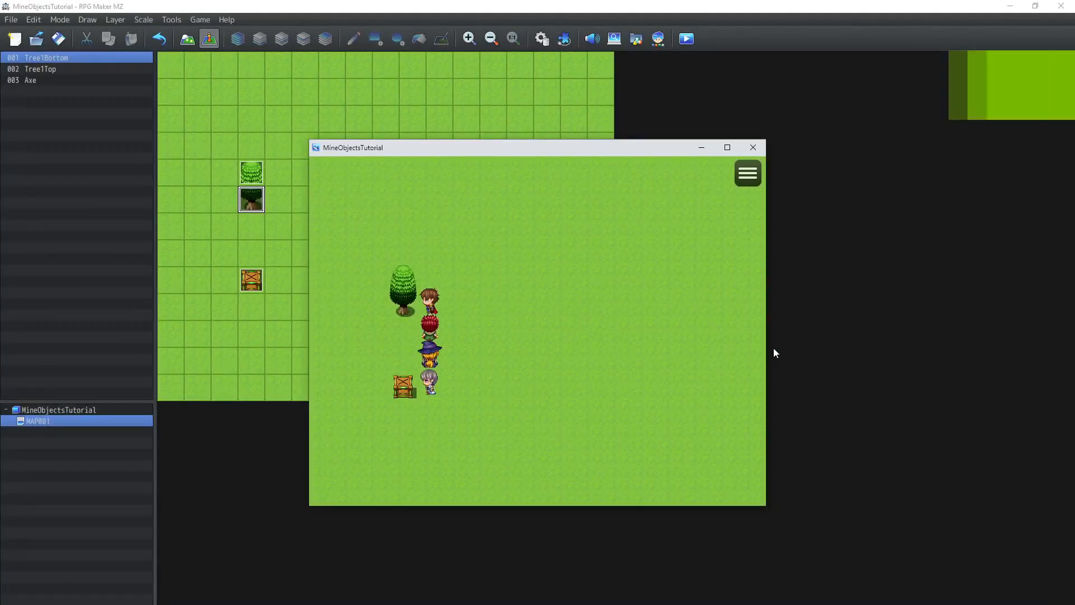
Chop the tree repeatedly in the playtest, dismissing the wood messages, to test its disappearance and regrowth.
key(Return)
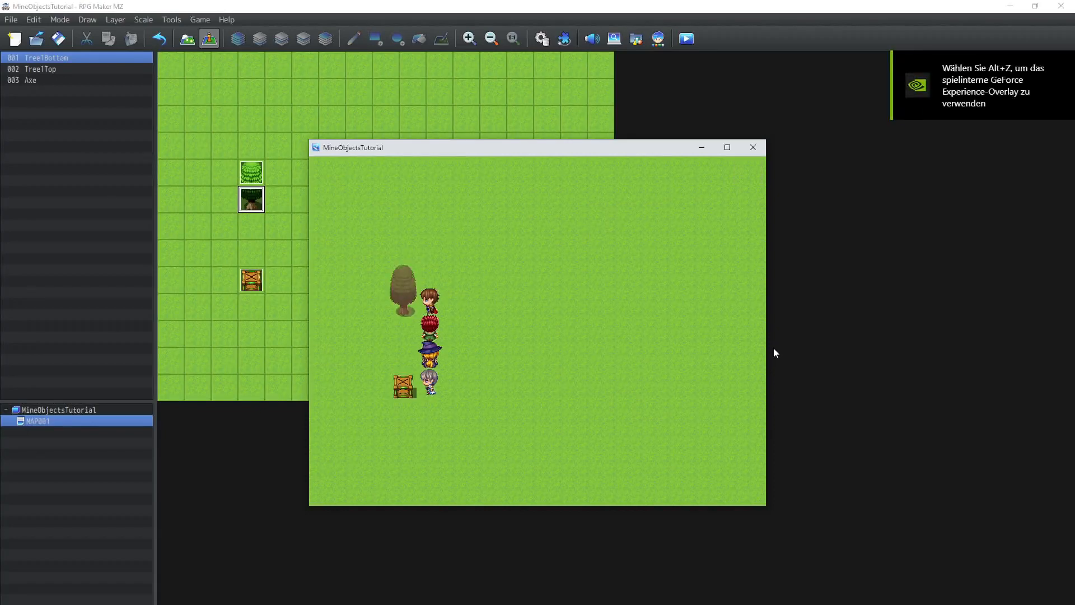
key(Return)
key(Return)
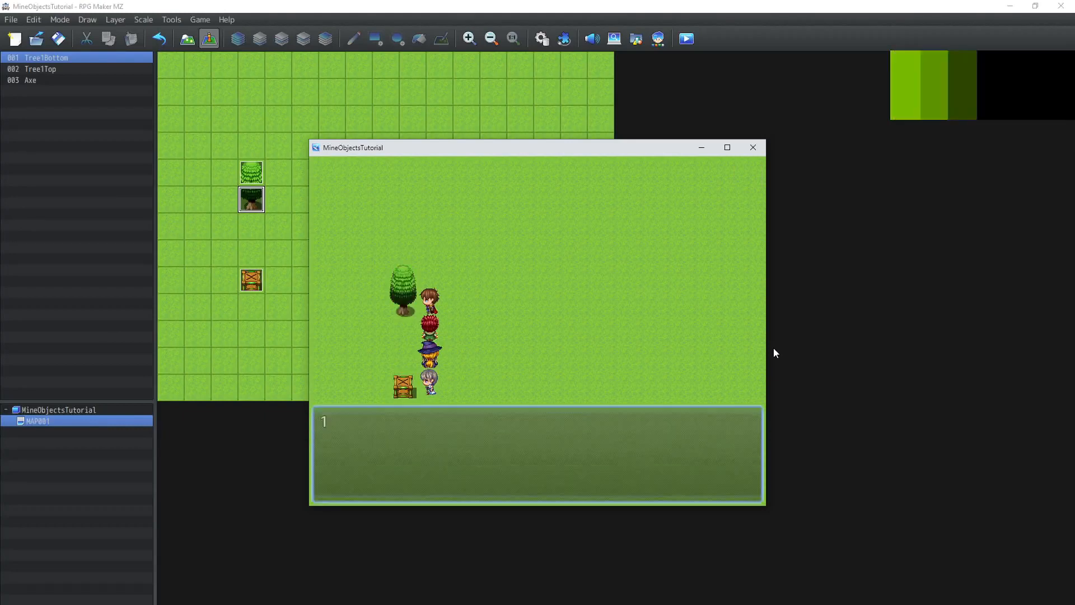
key(Return)
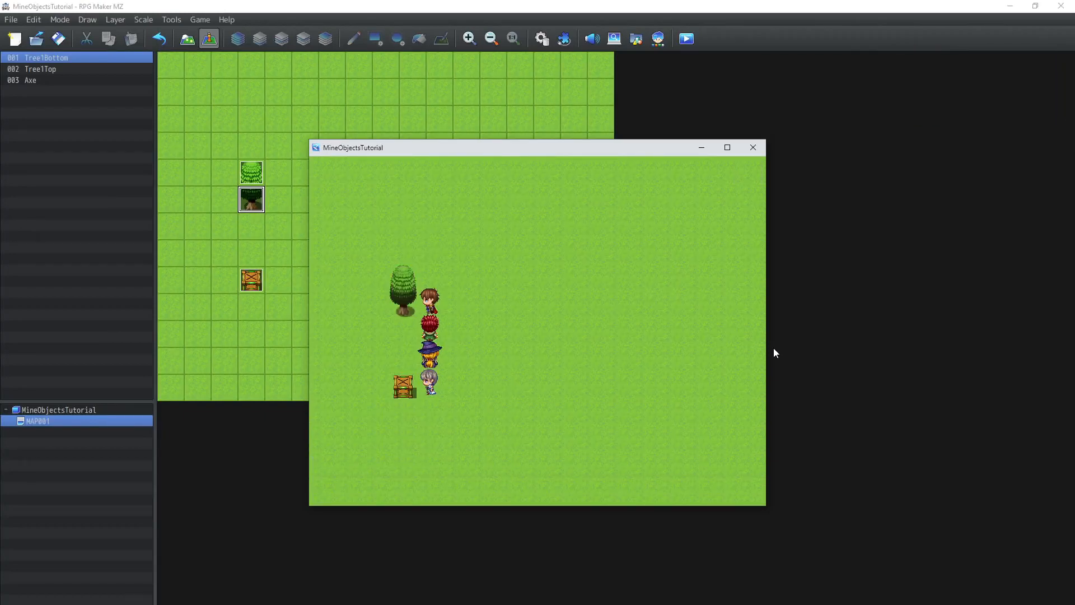
key(Return)
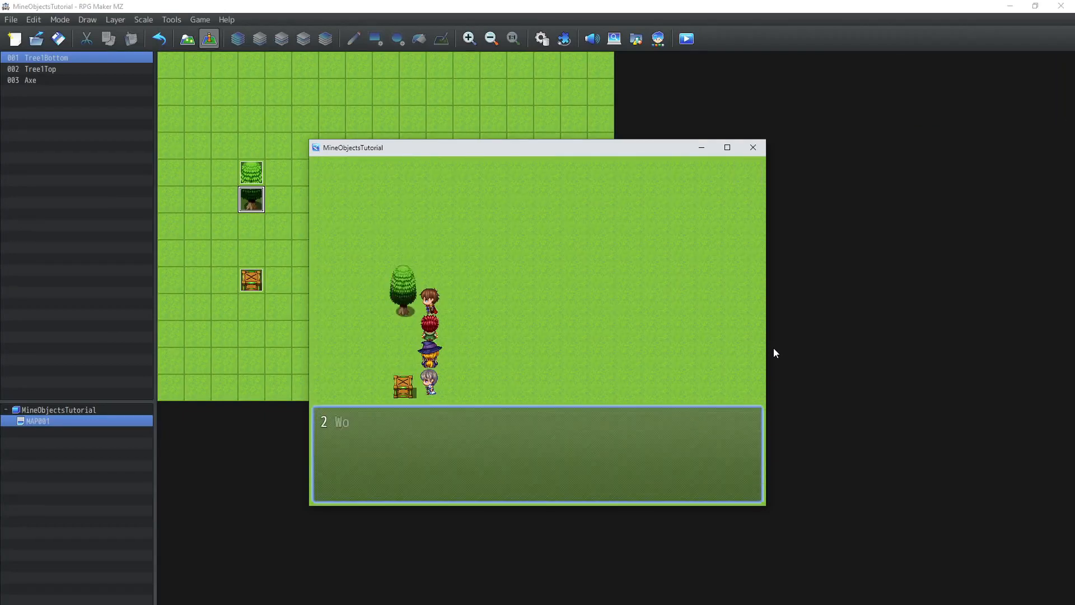
key(Return)
Check the party's item inventory away from the tree, and close the playtest after walking back.
key(Right)
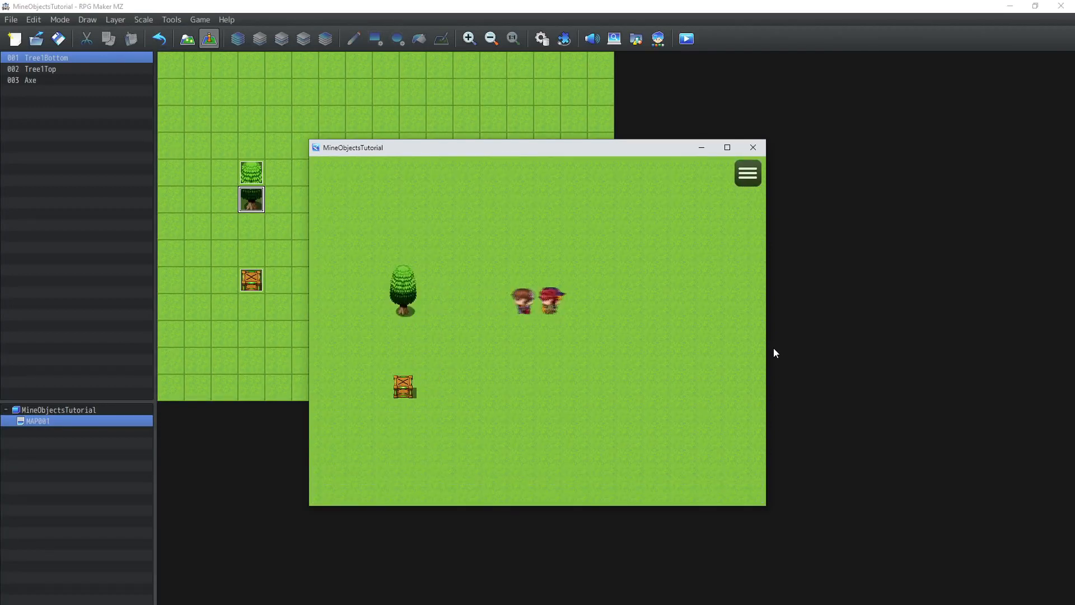
key(Escape)
key(Return)
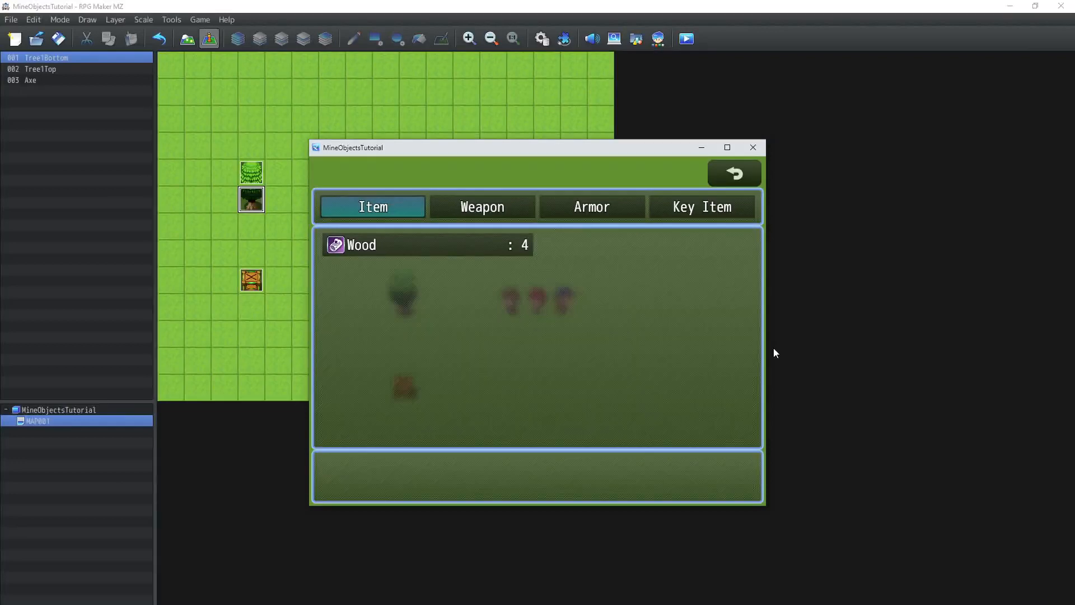
key(Right)
key(Left)
key(Escape)
key(Escape)
key(Left)
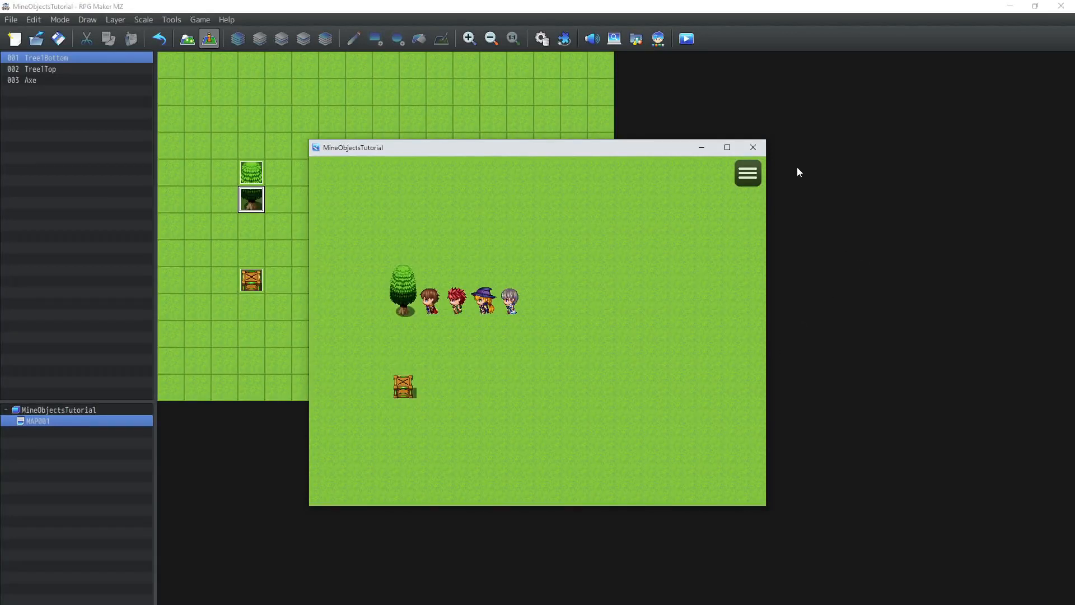
click(762, 150)
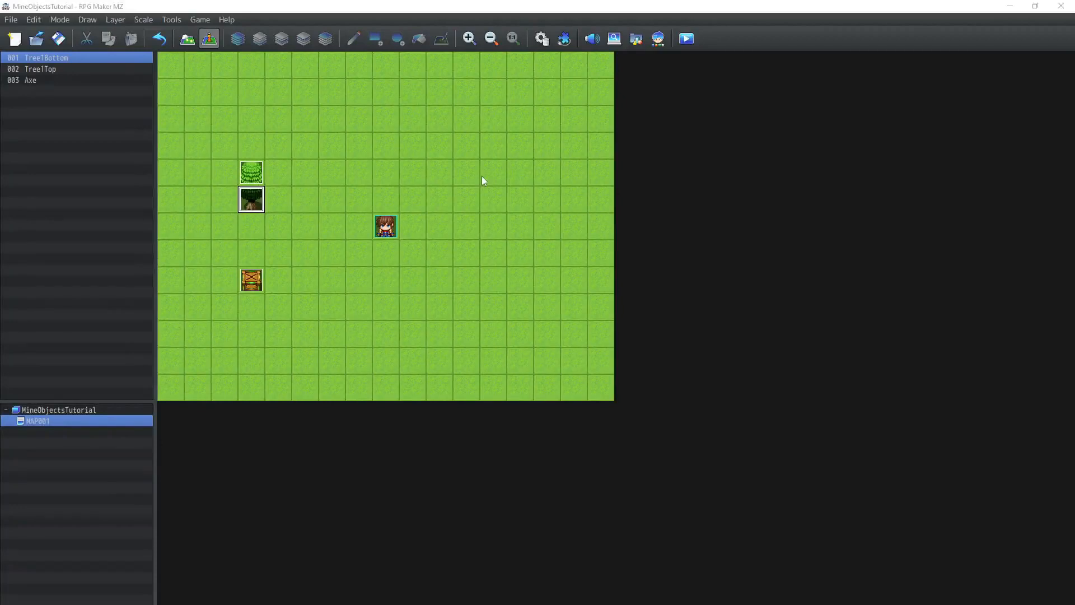
Create an item named Stone in database slot 0033 and give it the purple rock icon 305.
double_click(498, 205)
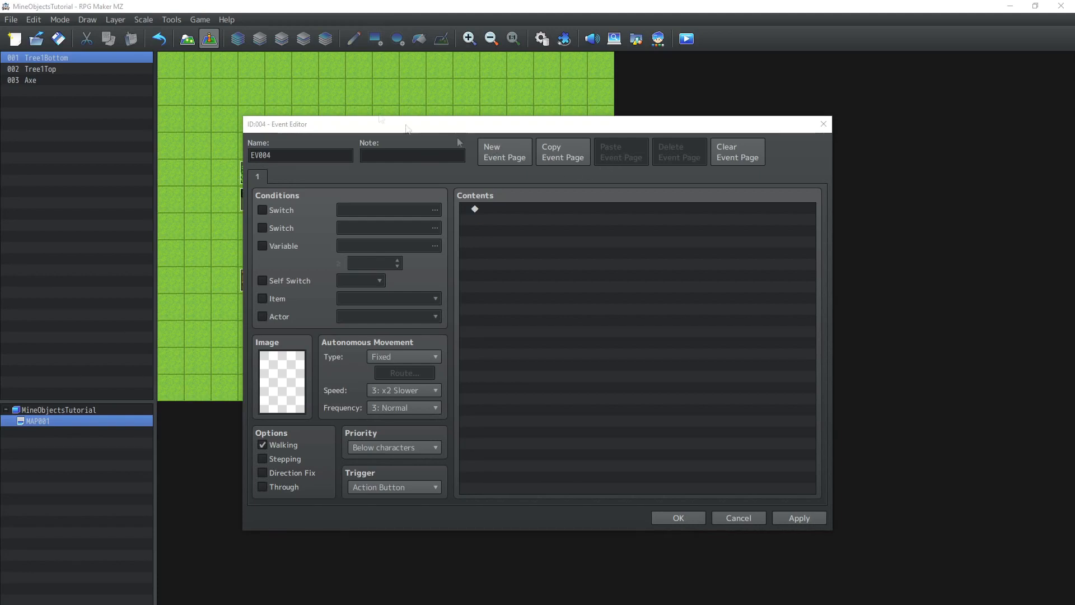
click(717, 518)
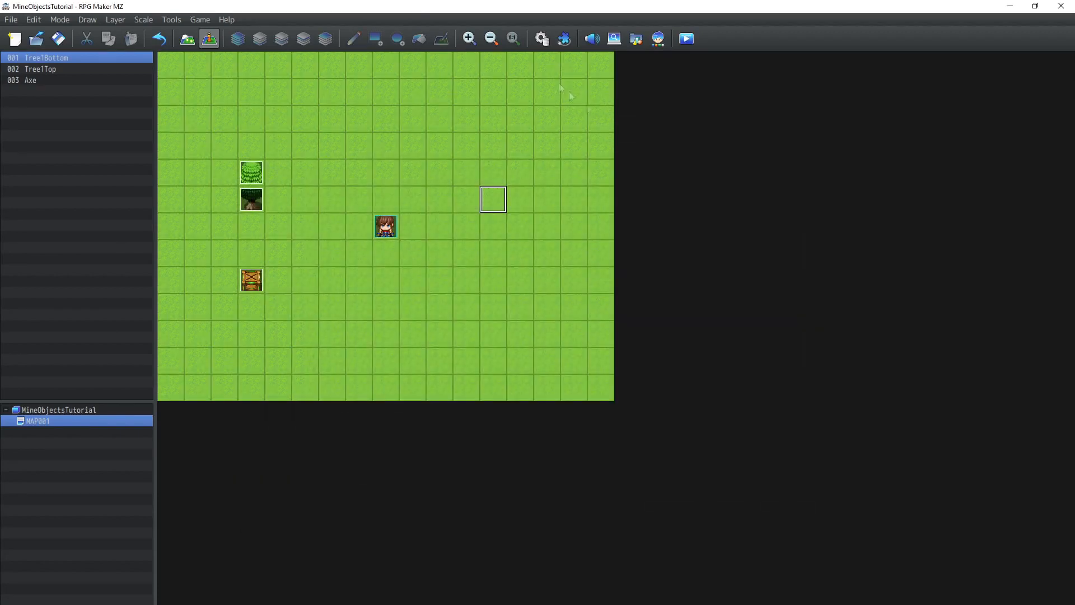
click(542, 38)
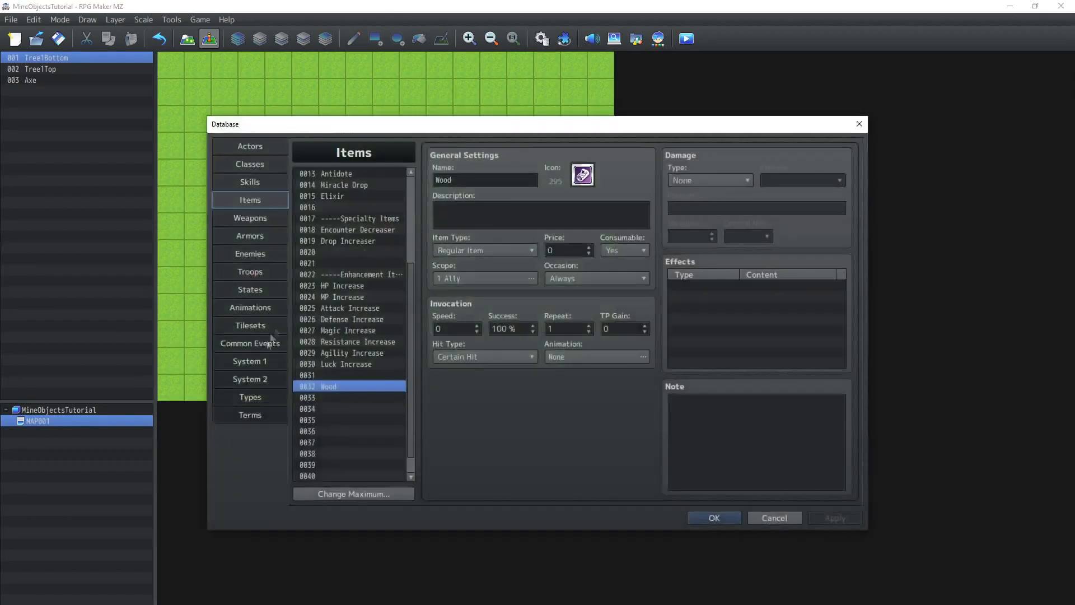
click(327, 397)
click(503, 177)
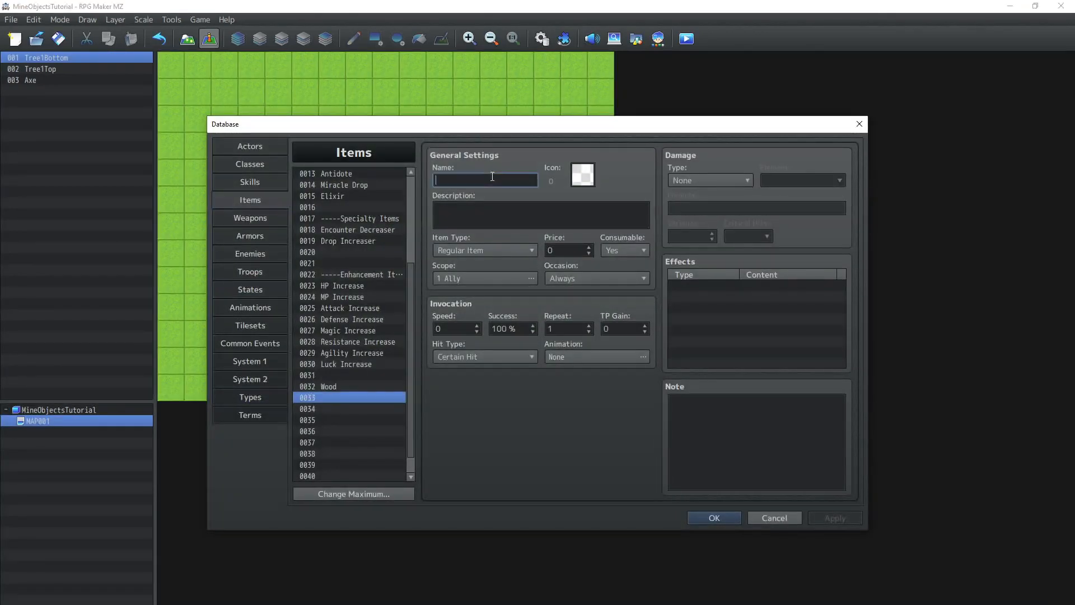
text(Stone)
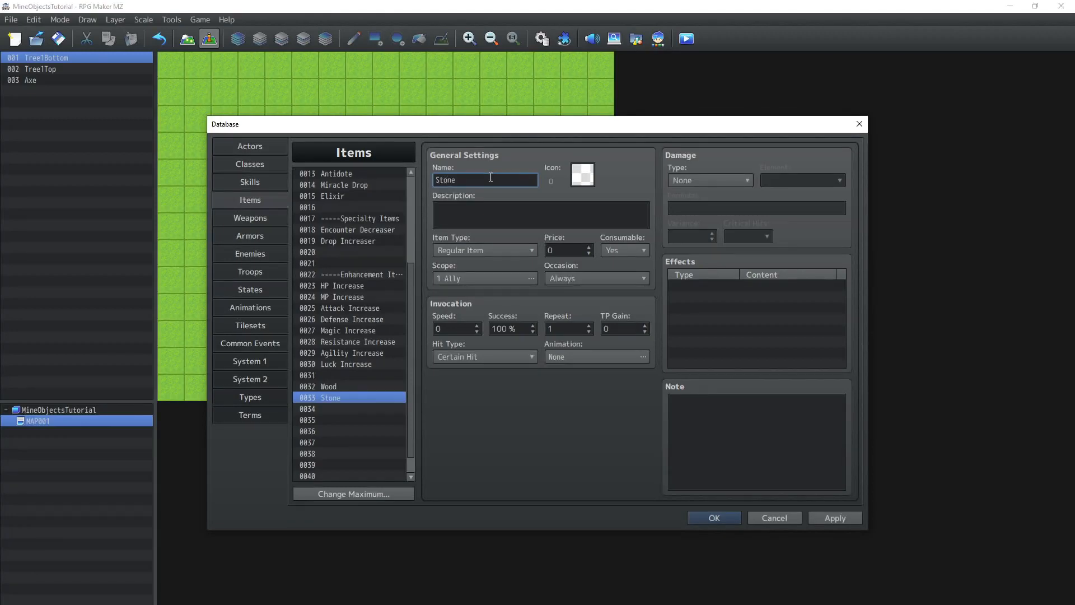
click(583, 175)
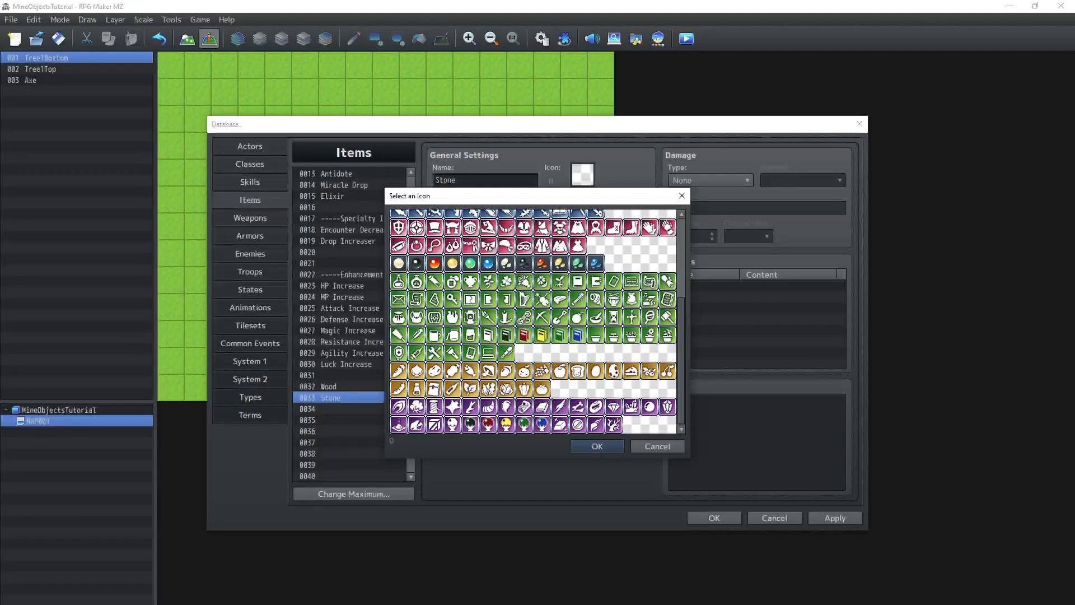
double_click(415, 424)
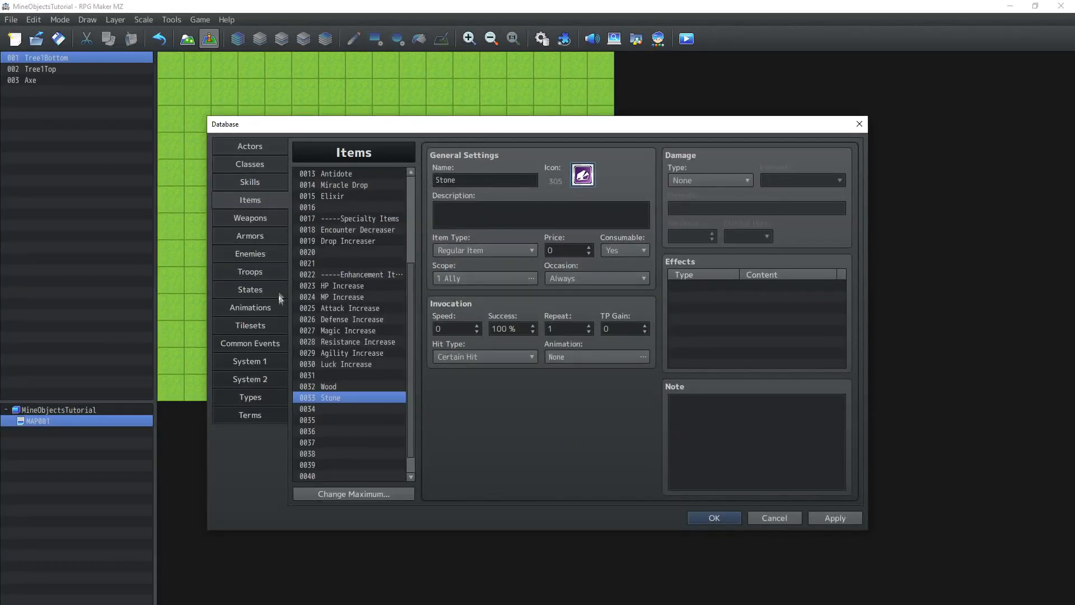
Create a weapon named Pickaxe in slot 0052 with the green pickaxe icon 216 and an attack of 15.
click(259, 223)
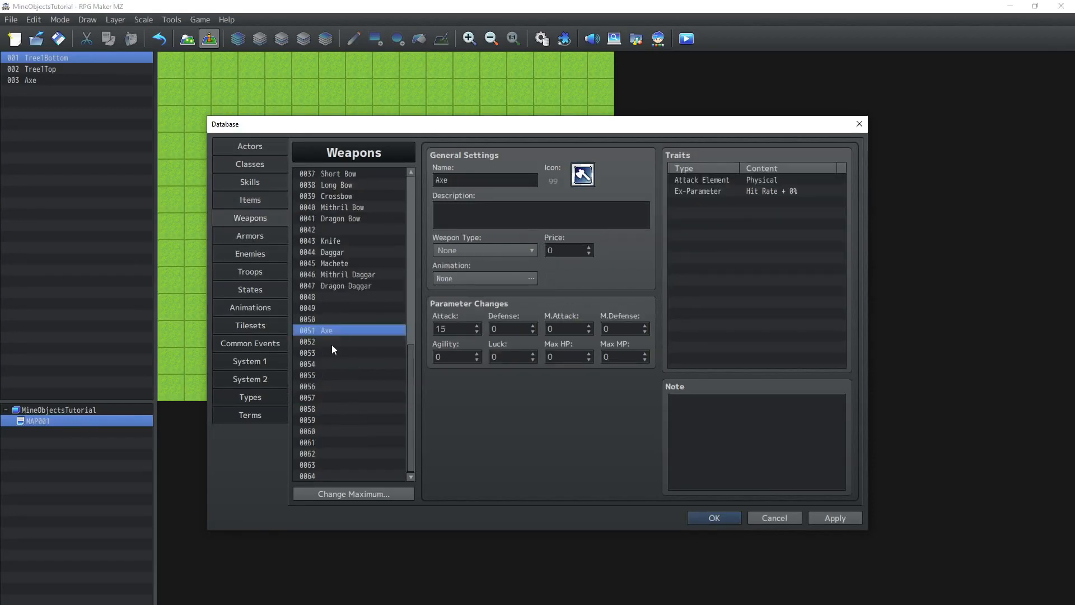
click(332, 344)
click(475, 180)
text(Pickaxe)
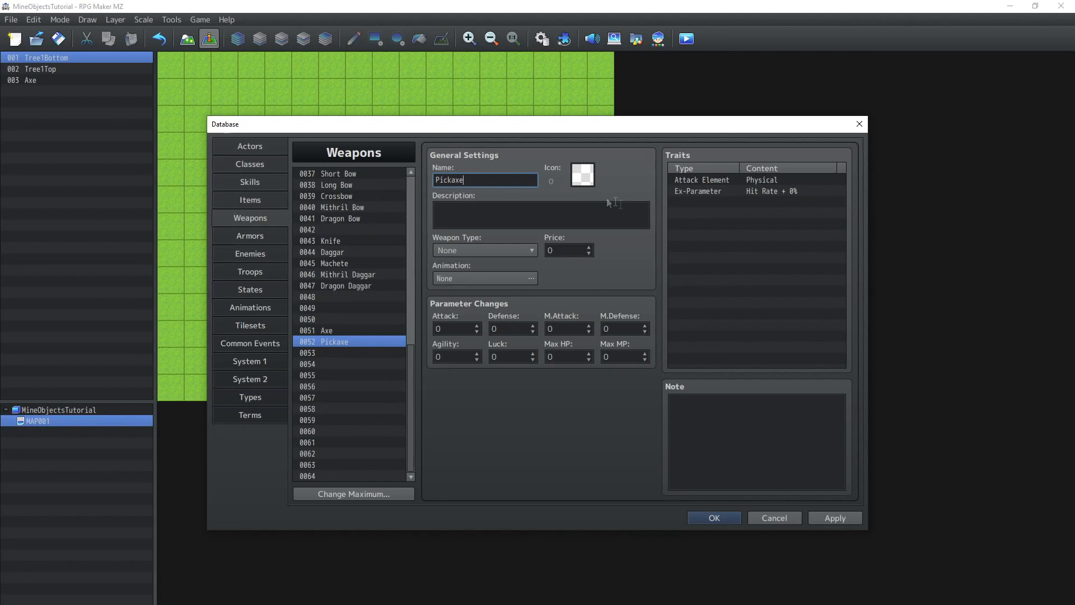
double_click(582, 174)
scroll(533, 322, down, 5)
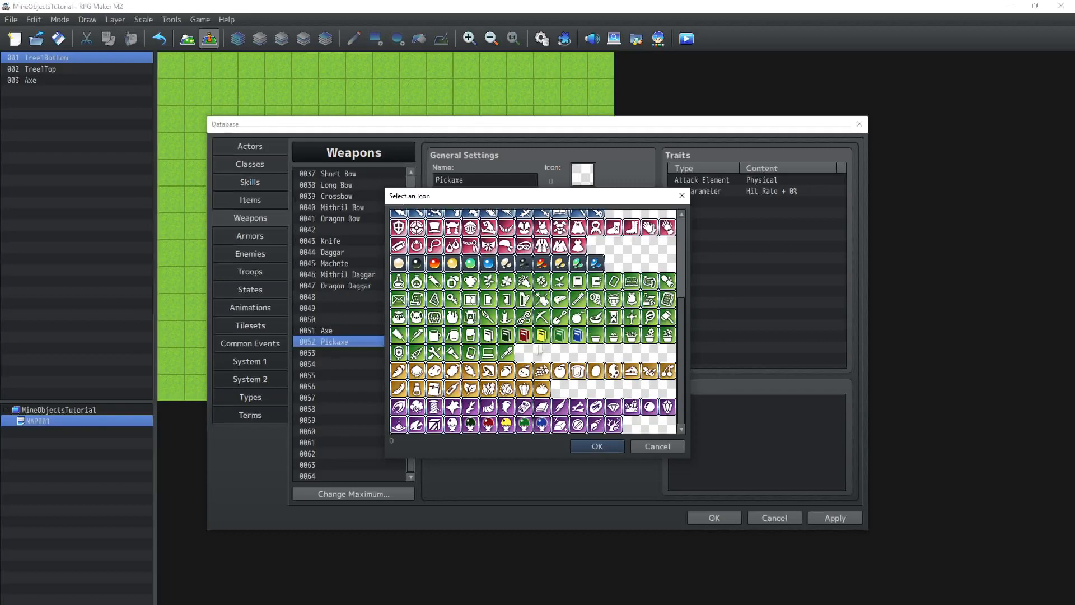
double_click(542, 317)
double_click(446, 328)
text(14)
text(5)
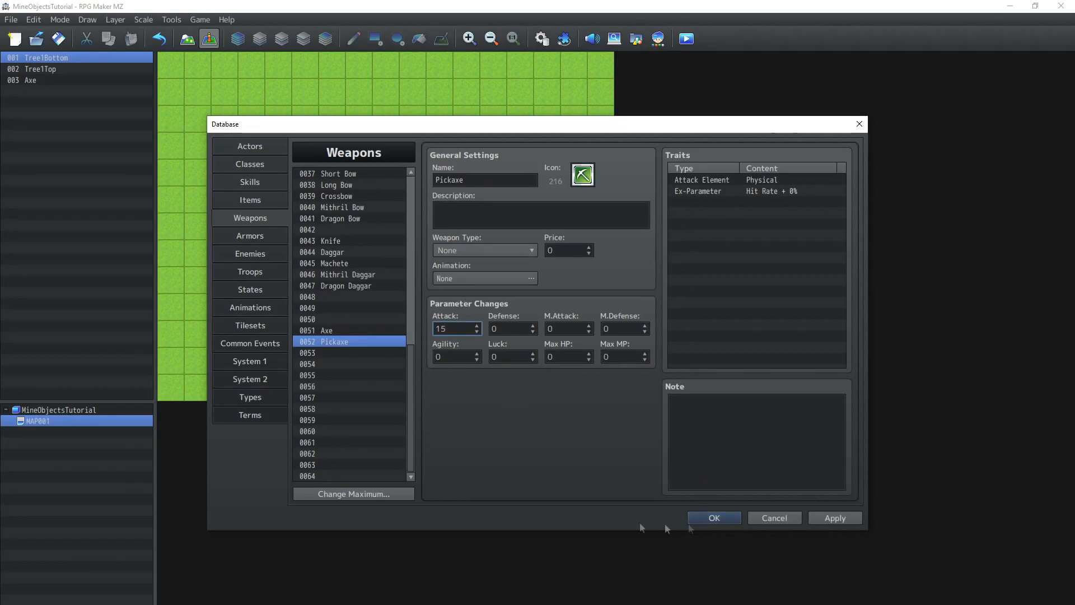
Name the empty database animation 0123 Pickaxe.
click(230, 307)
click(338, 397)
click(478, 180)
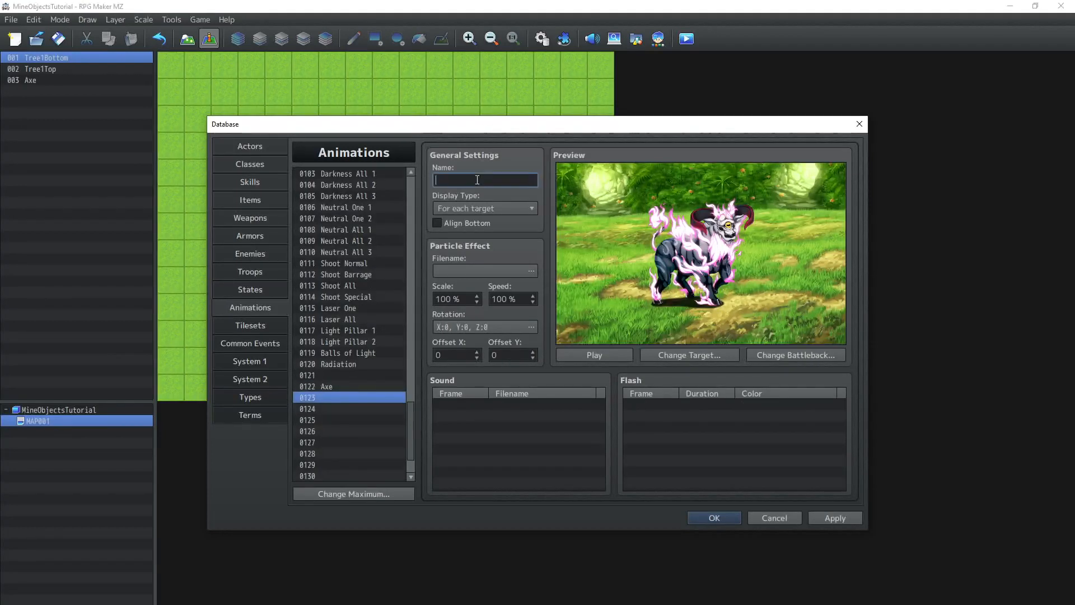
text(Pickaxe)
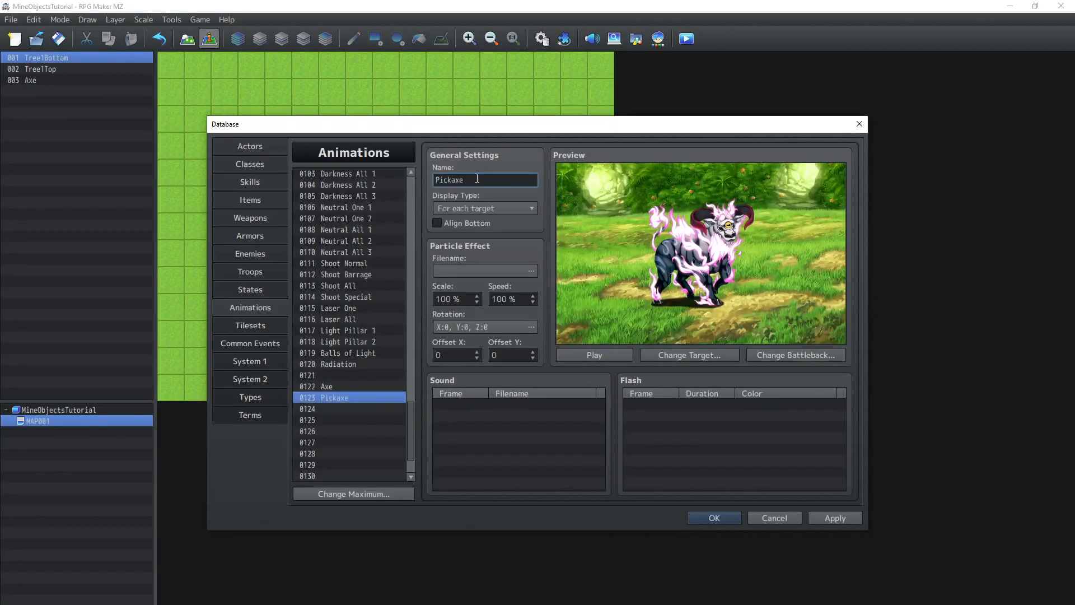
Add the Blow10 sound at 40% volume on frame 1 of the Pickaxe animation.
double_click(496, 400)
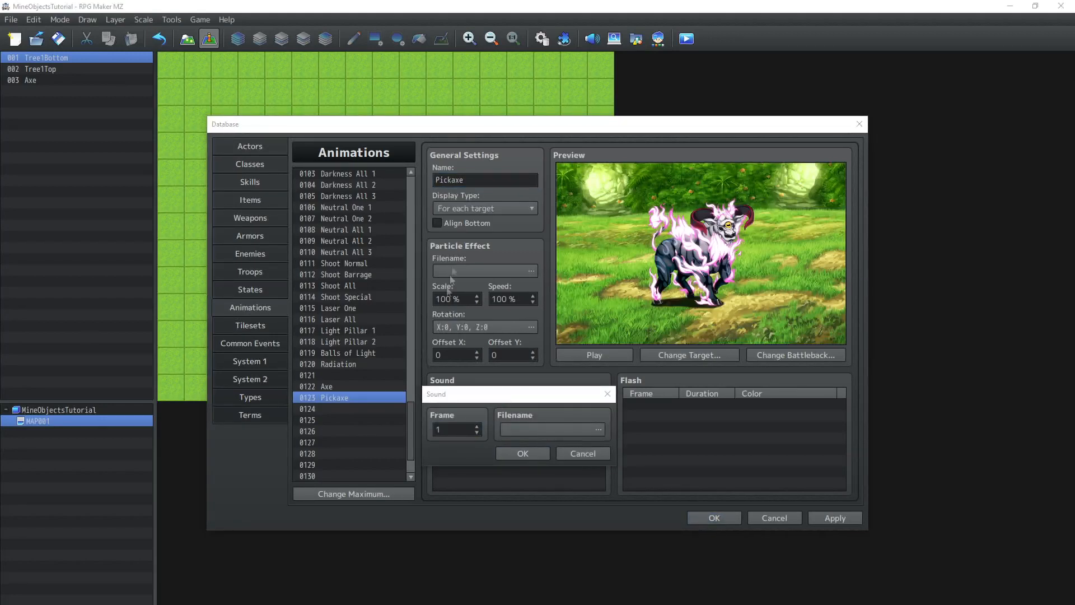
click(534, 429)
scroll(476, 493, down, 7)
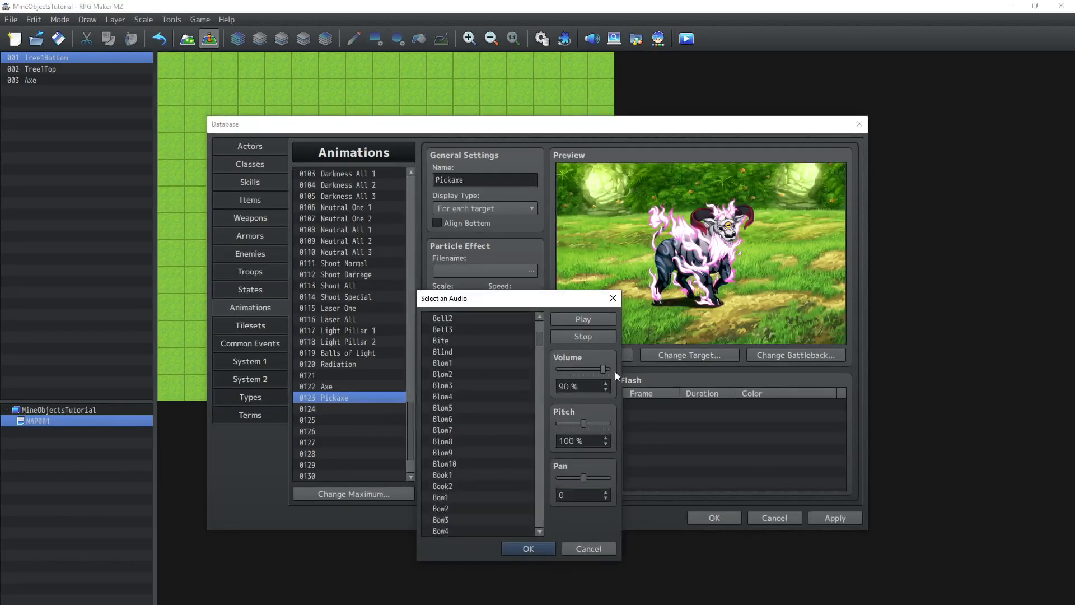
drag(595, 370, 578, 369)
click(453, 464)
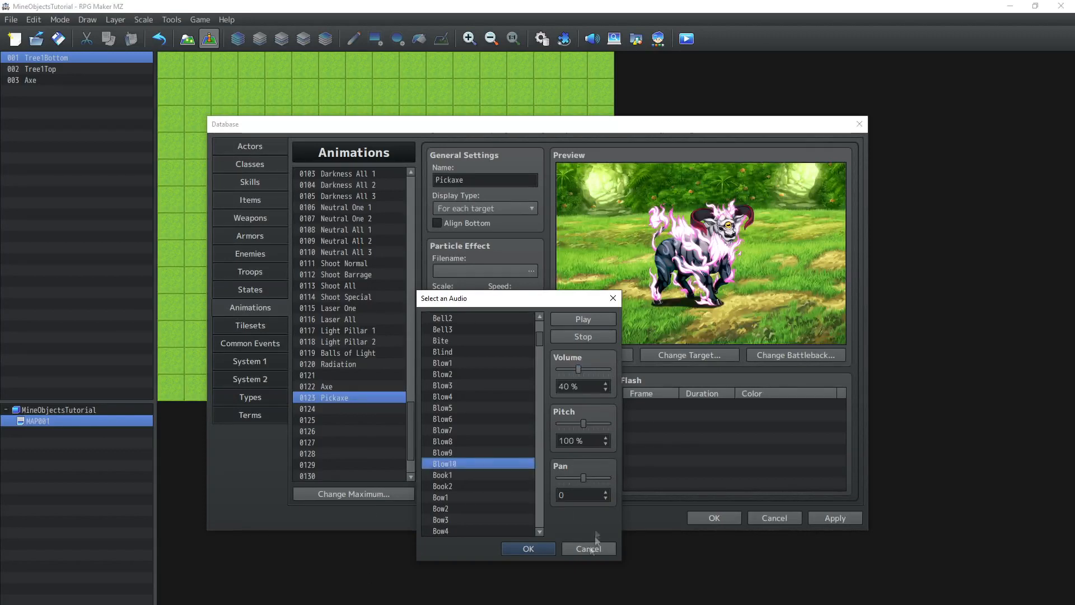
click(526, 549)
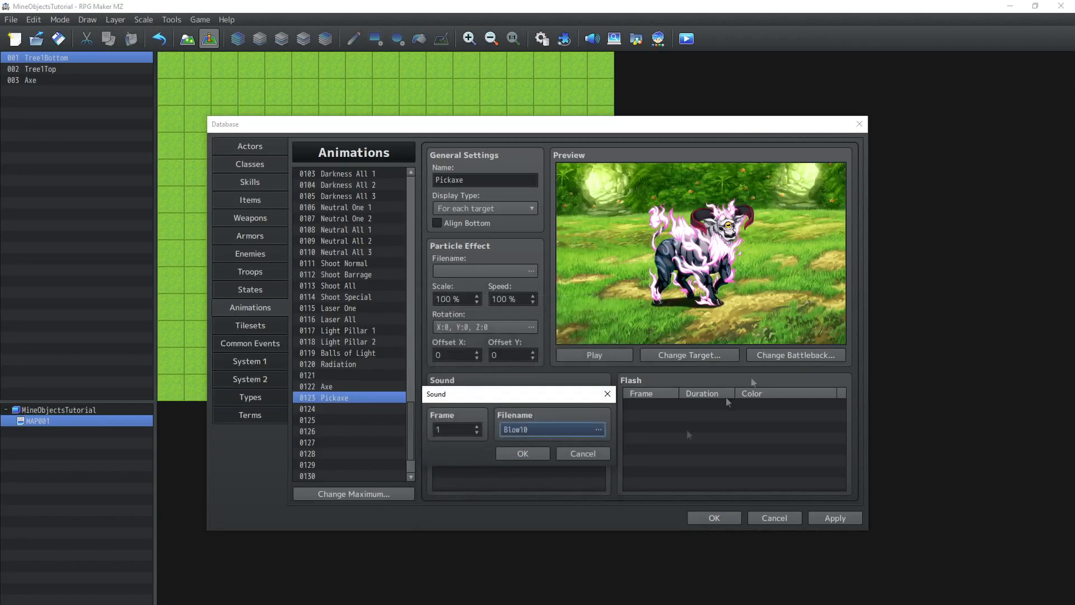
click(522, 458)
Add a dark grey flash to the Pickaxe animation with red, green and blue at 68, starting on frame 1 with duration 30.
double_click(660, 401)
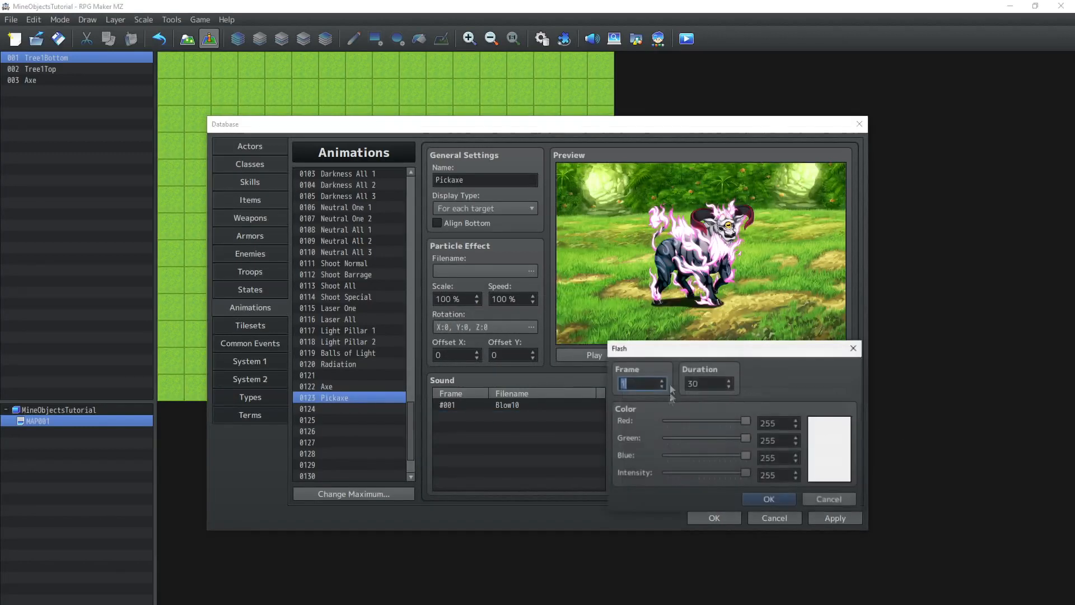
click(684, 421)
click(683, 423)
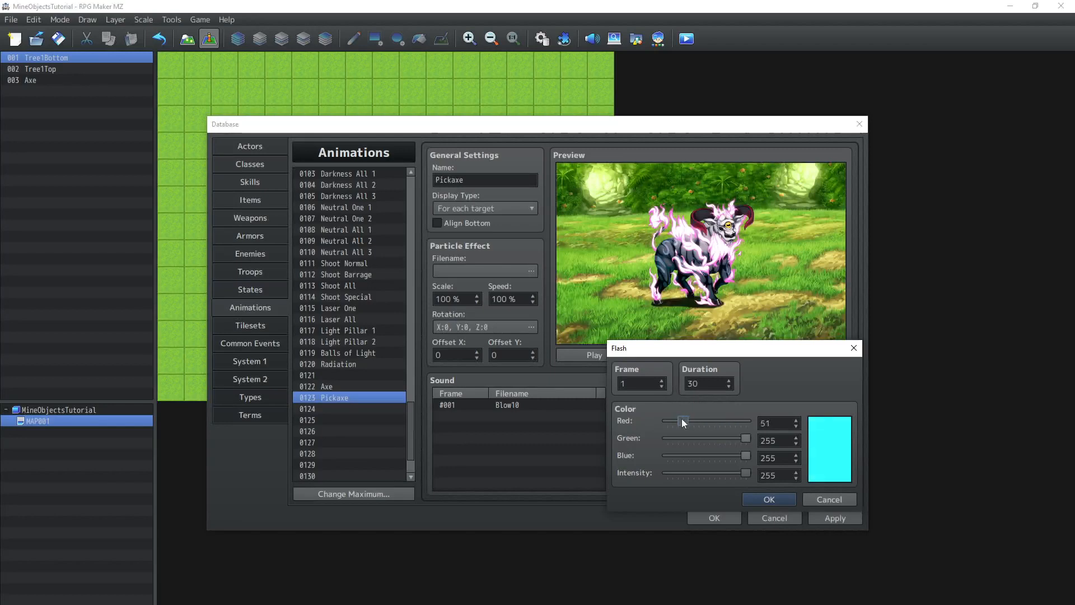
drag(747, 439, 672, 458)
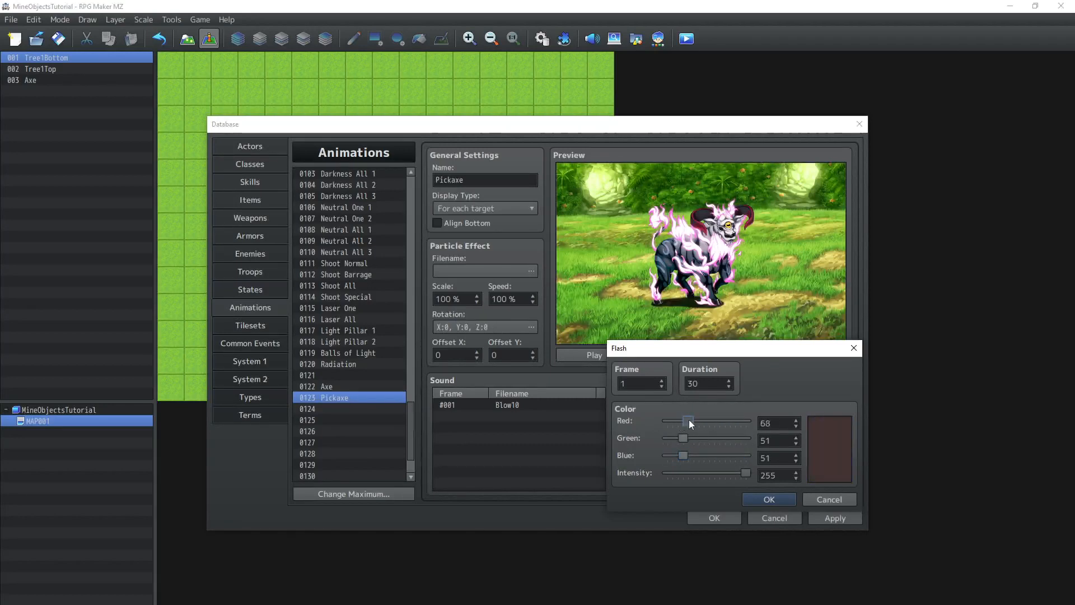
click(688, 439)
click(688, 456)
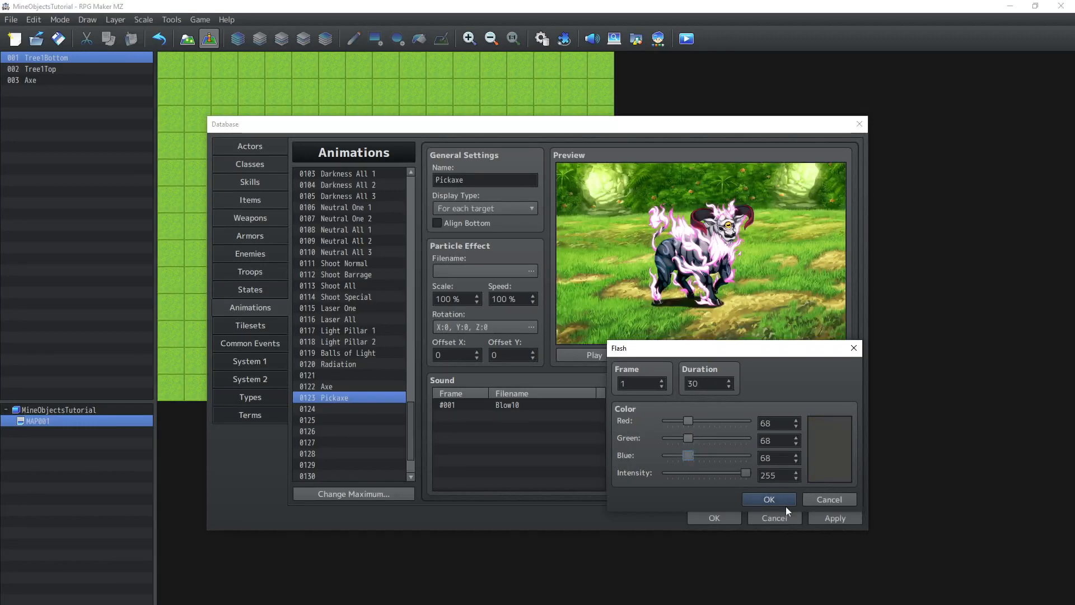
click(699, 383)
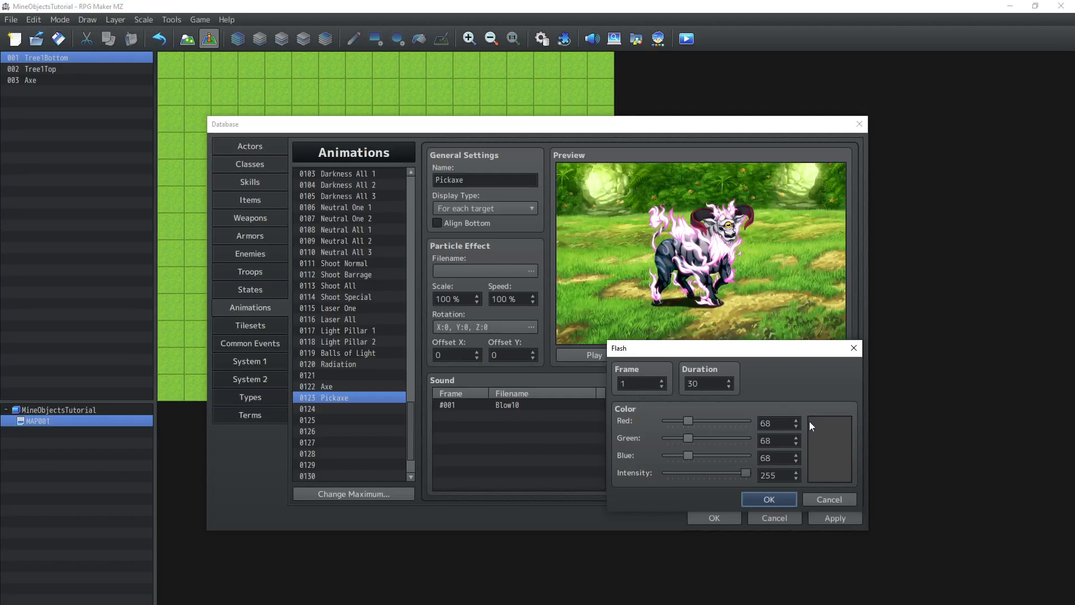
click(764, 500)
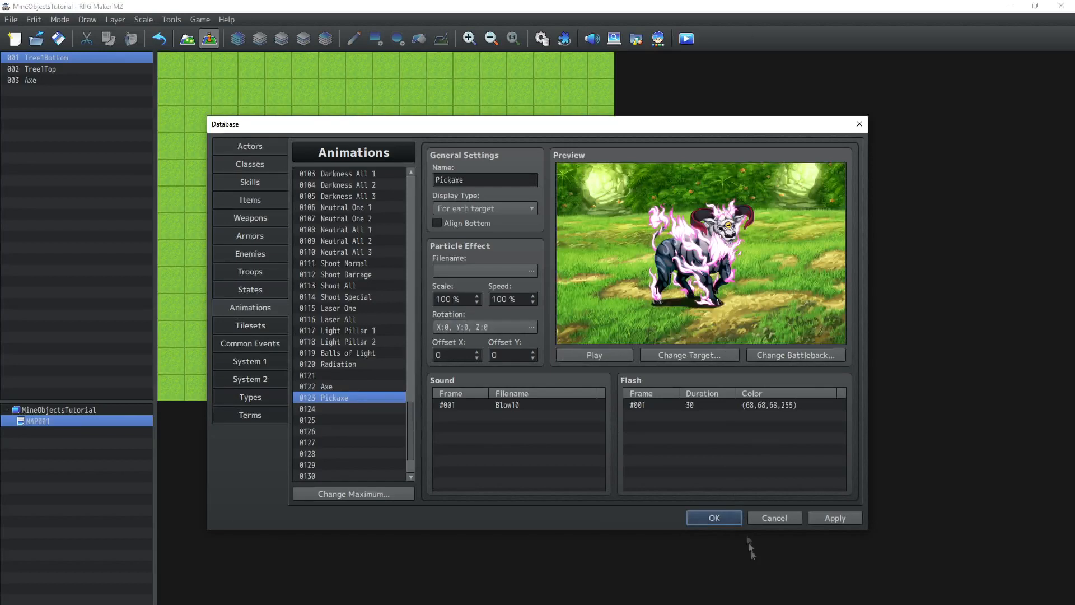
Preview the Shoot All animation for comparison, and save the database changes with the Pickaxe animation selected.
click(345, 286)
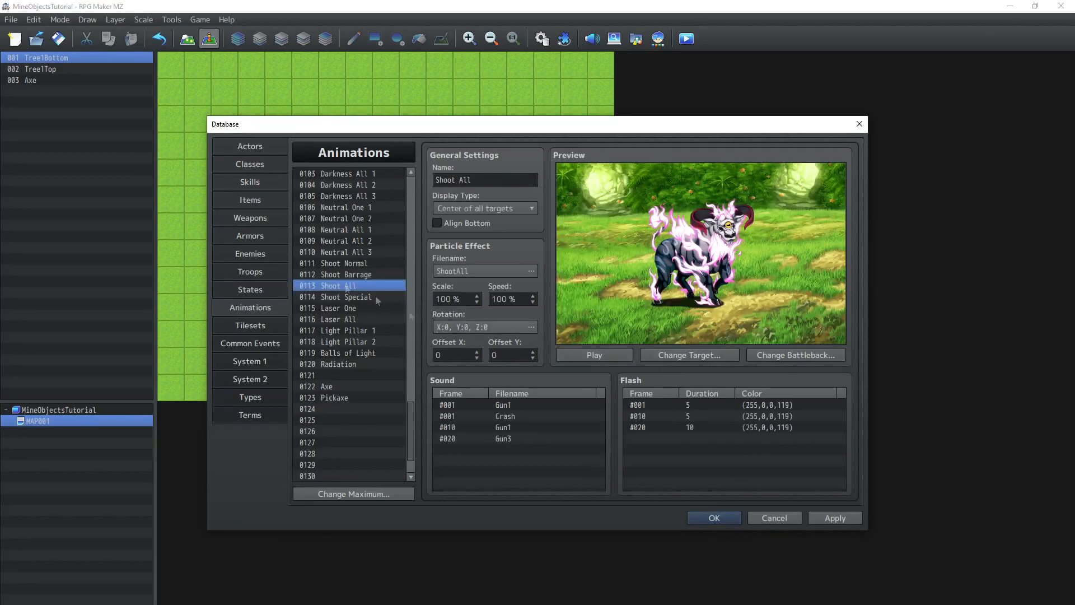
click(593, 354)
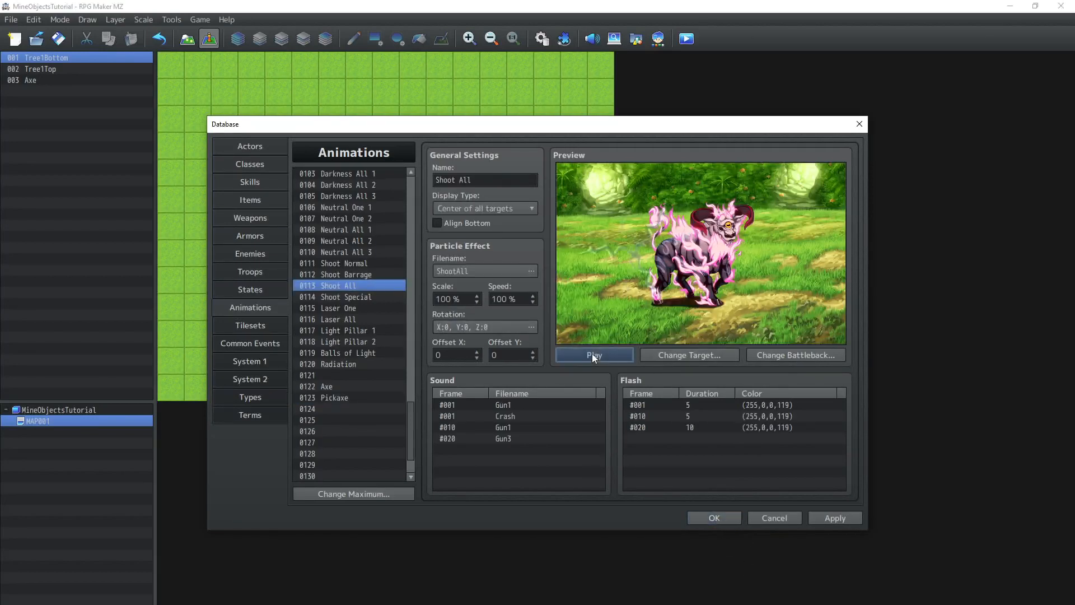
click(337, 398)
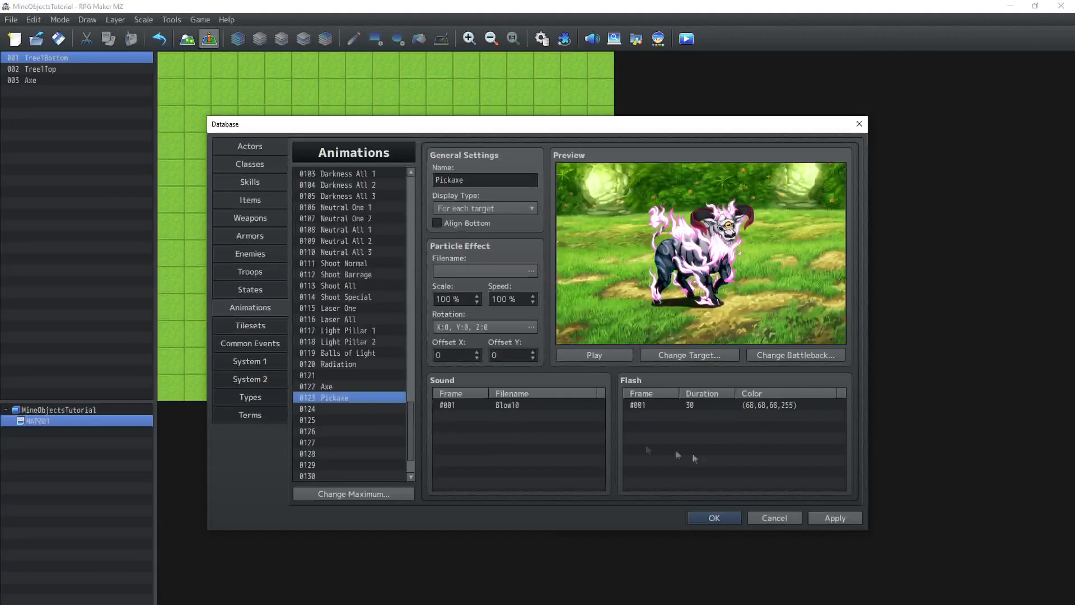
click(703, 519)
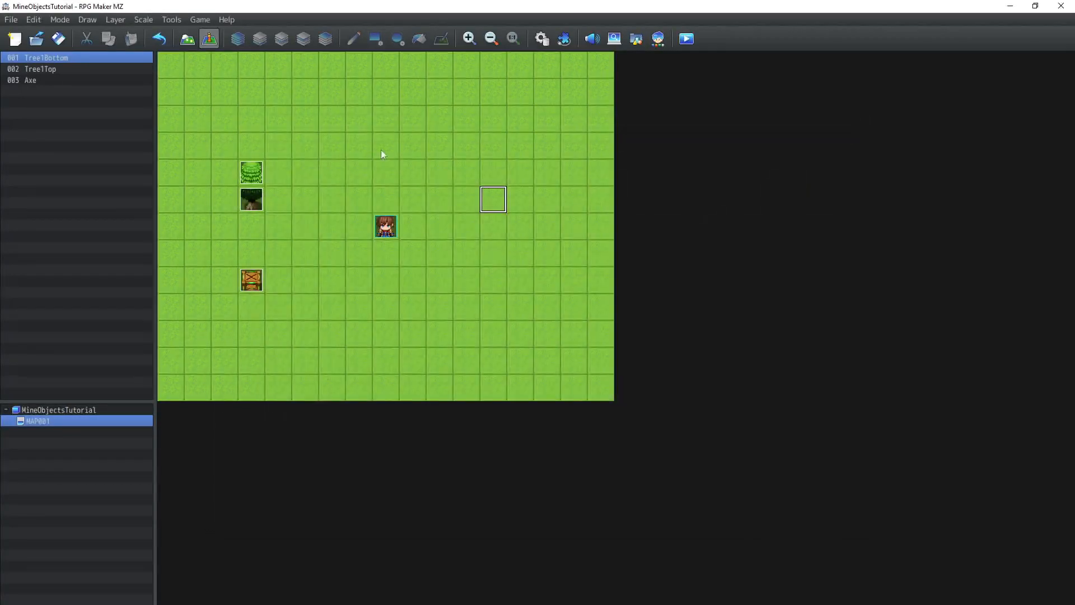
Create an event named Stone1 on the selected empty tile, using the Tileset B rock pile image and Same as characters priority.
double_click(485, 207)
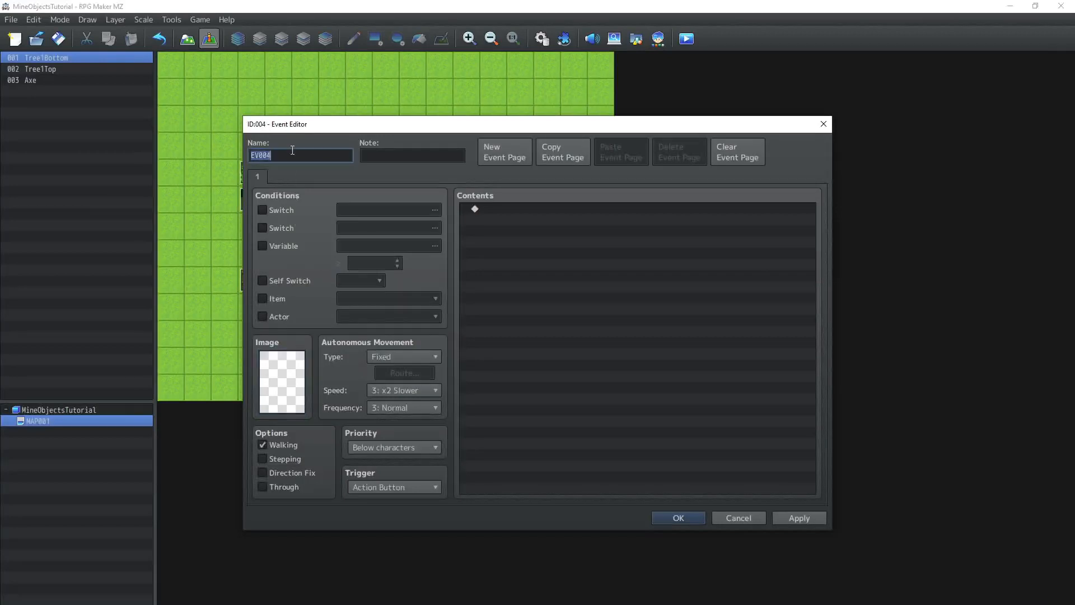
text(Stone1)
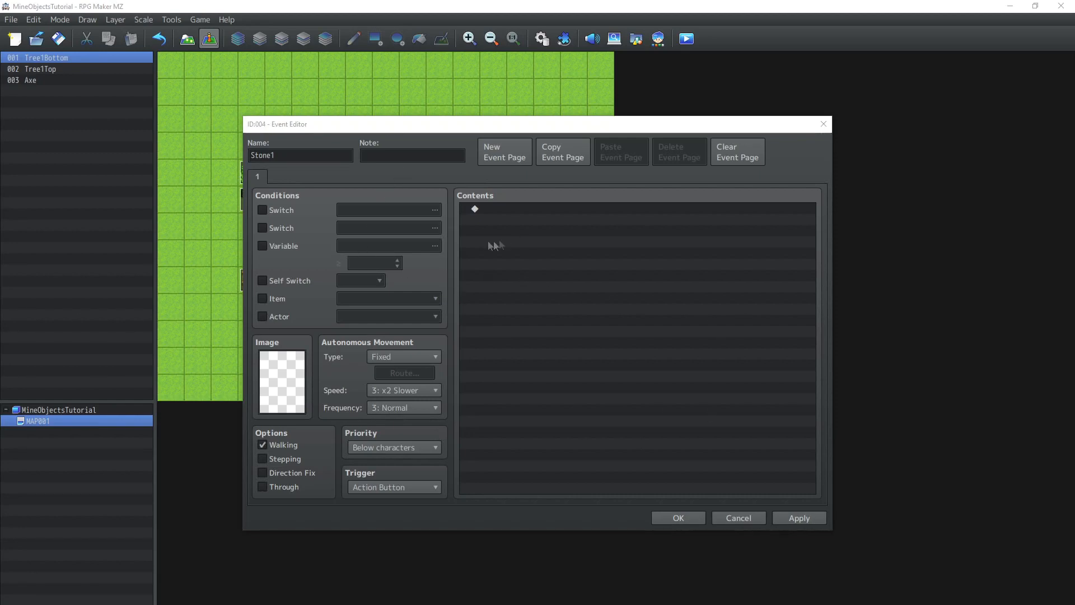
click(291, 385)
double_click(291, 385)
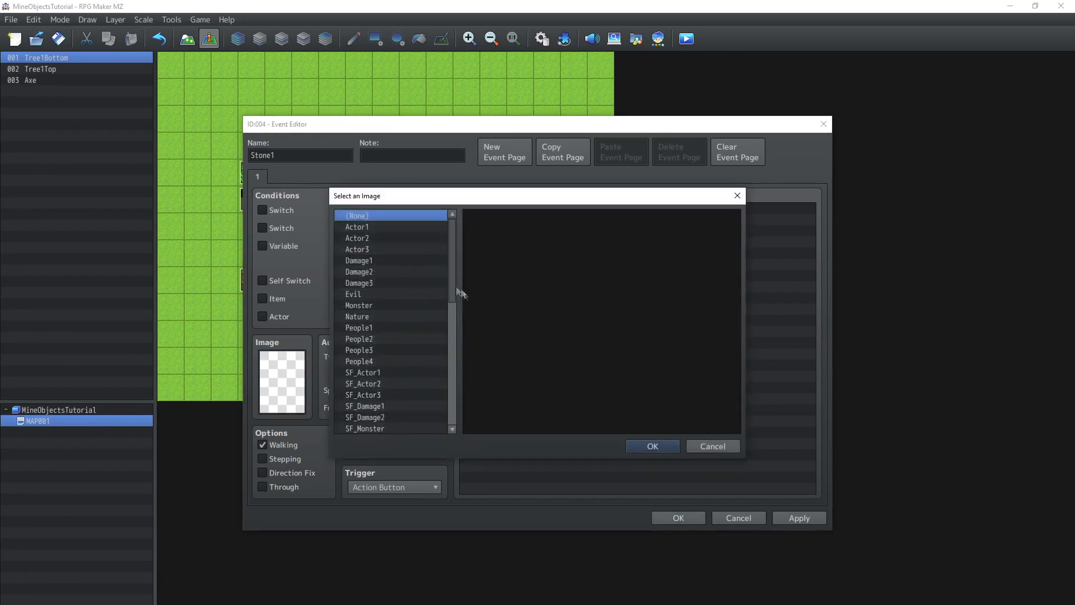
scroll(369, 396, down, 10)
click(368, 417)
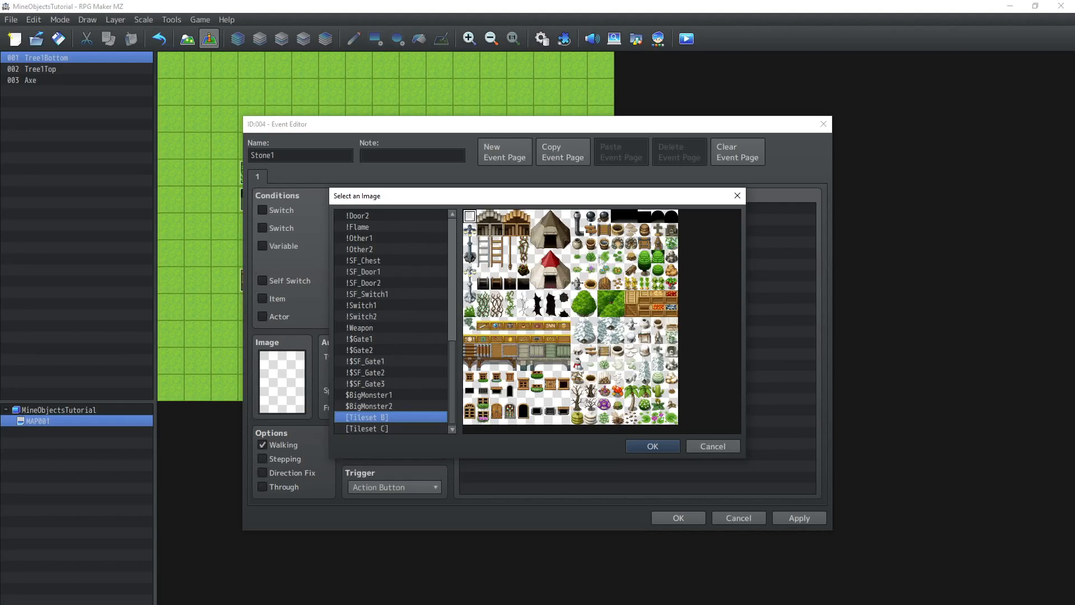
double_click(672, 257)
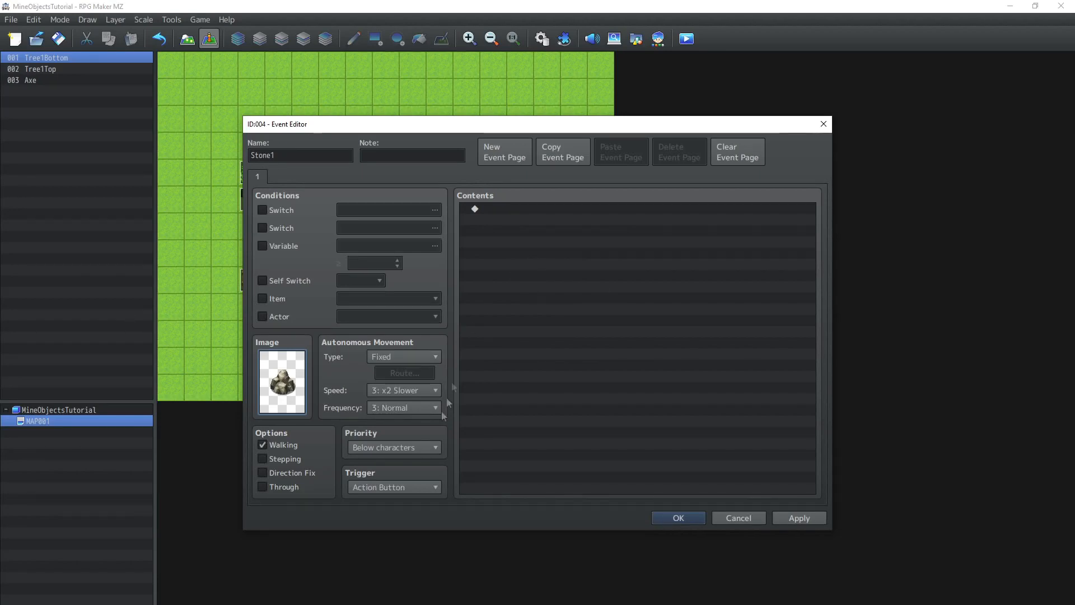
click(391, 448)
click(388, 480)
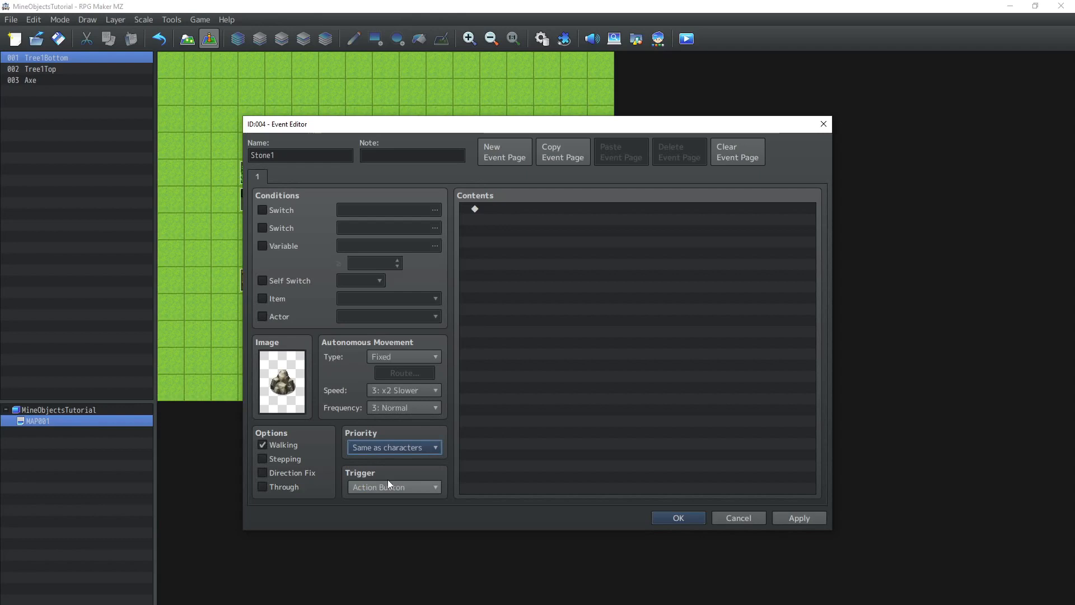
Start a conditional branch in the Stone1 event and name variable 0005 Stone1AmountHits.
click(542, 261)
double_click(542, 261)
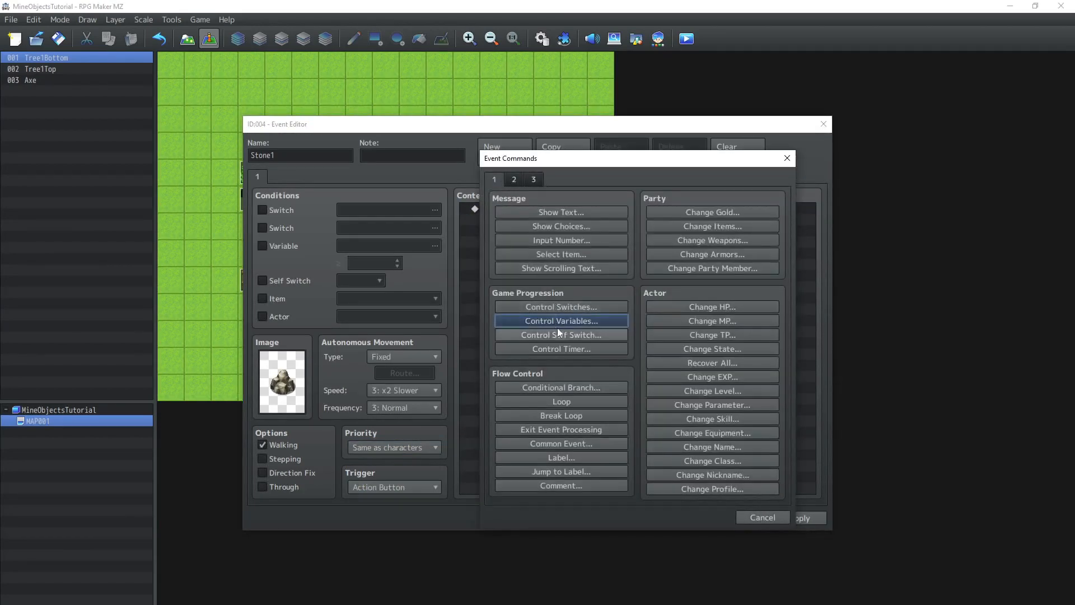
click(546, 386)
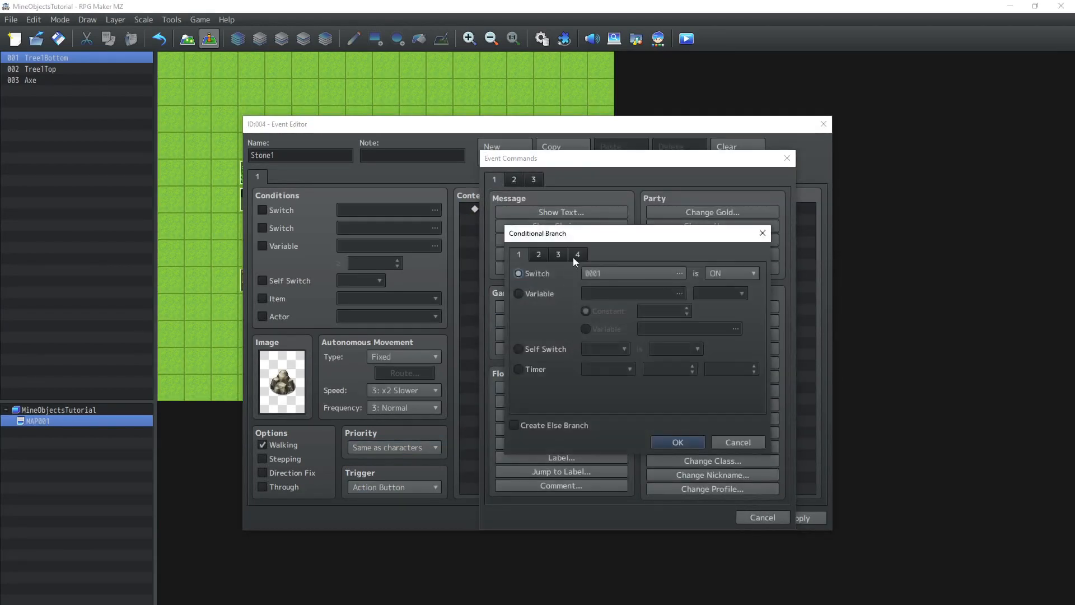
click(613, 277)
click(664, 481)
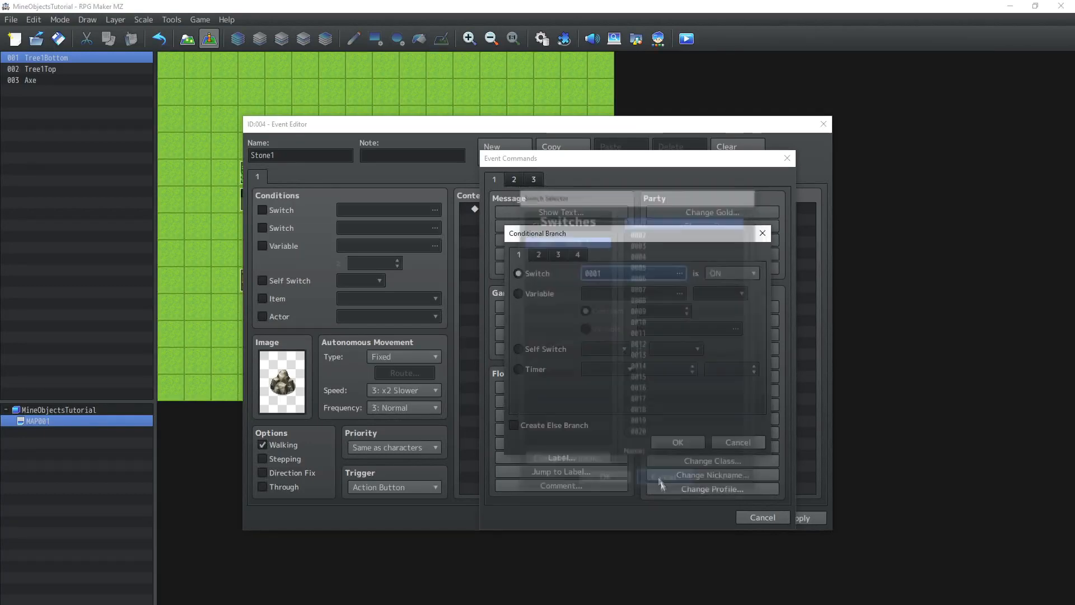
click(539, 293)
click(627, 293)
click(663, 267)
drag(669, 232, 672, 261)
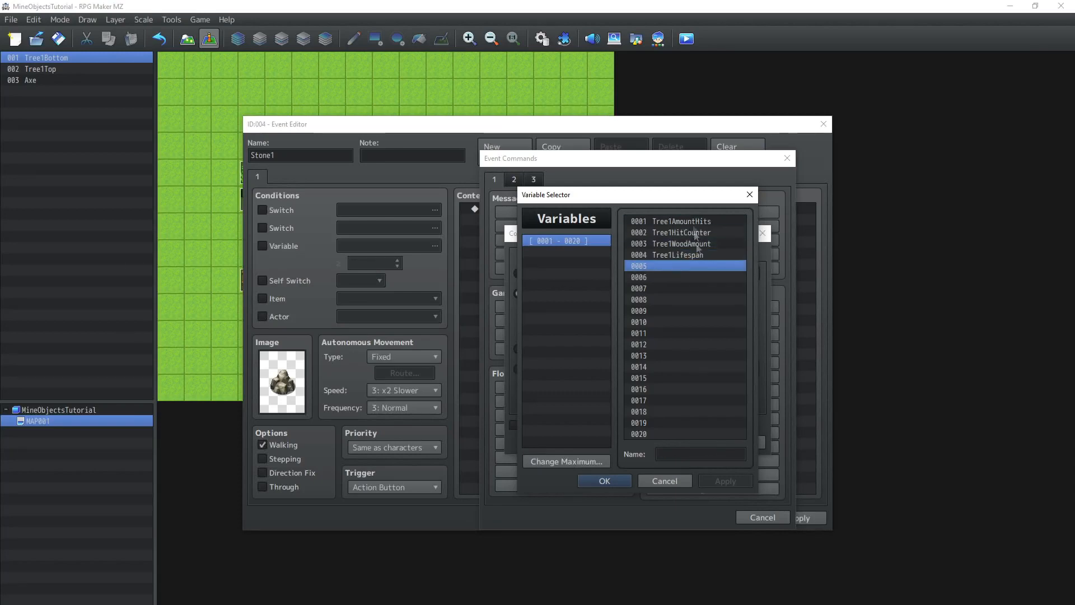
click(661, 454)
text(S)
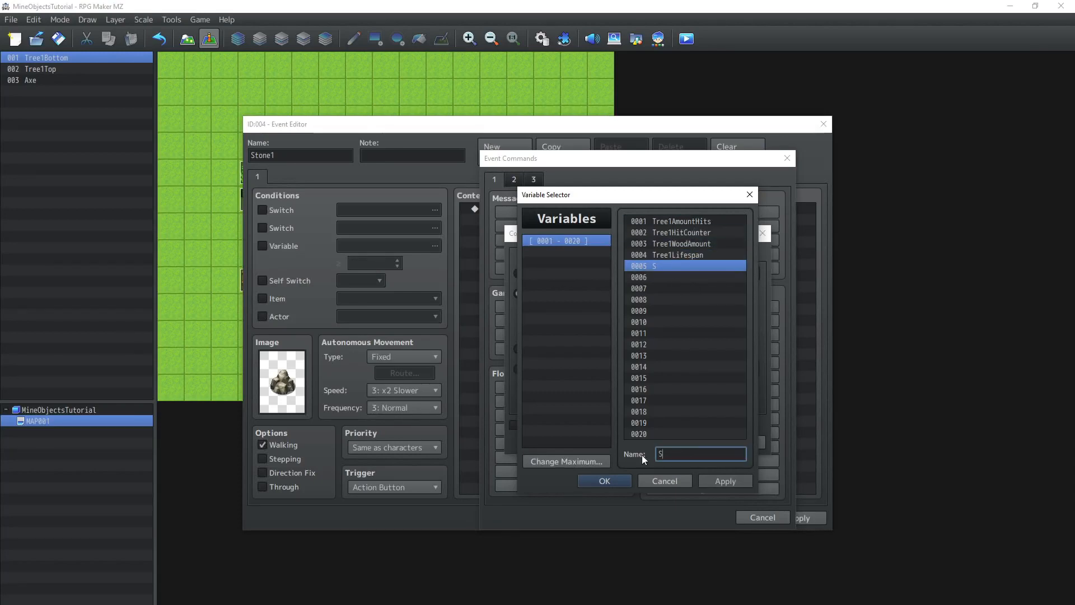
text(tone1AmountHits)
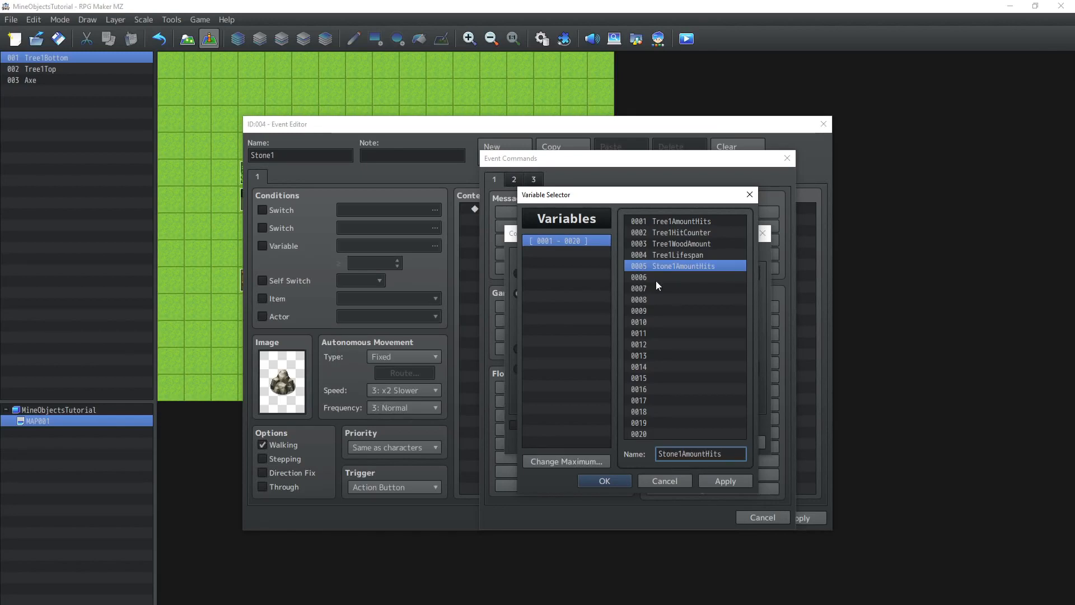
Name variable 0006 Stone1HitCounter.
click(657, 278)
click(665, 452)
text(Str)
key(BackSpace)
text(one1)
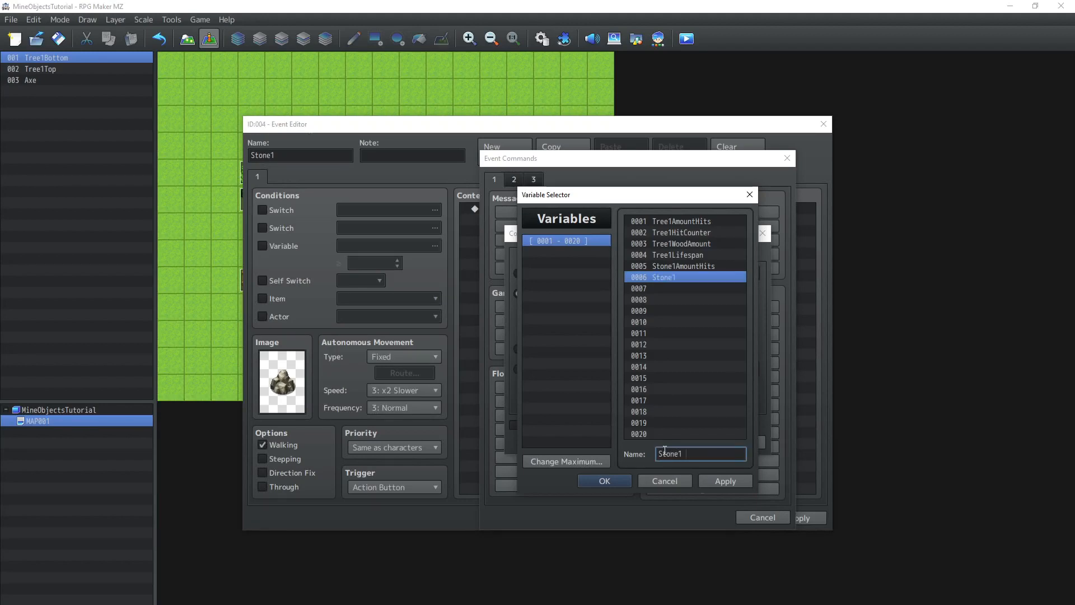
text(HitCounter)
Name variable 0007 Stone1StoneAmount and variable 0008 Stone1Lifespan, and accept the variable list with Stone1AmountHits selected.
click(677, 289)
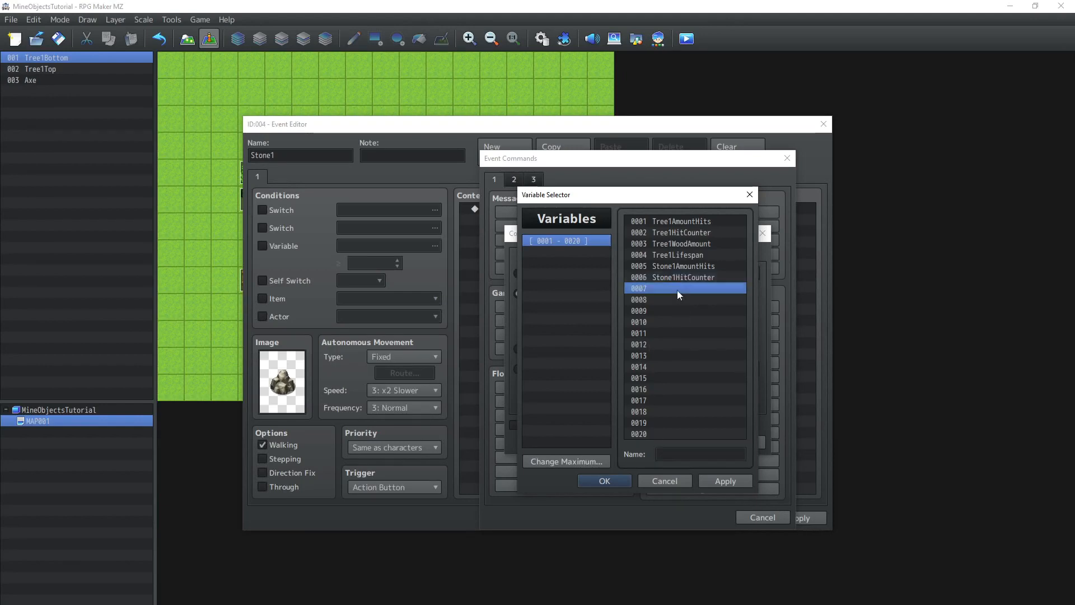
click(680, 452)
text(Stone1WS)
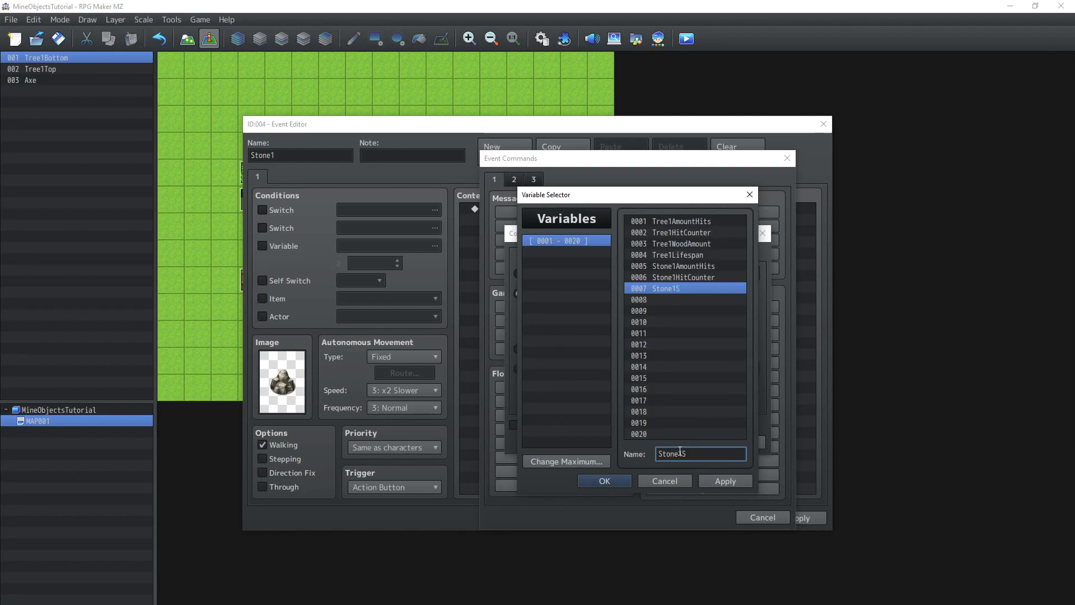
text(toneAmount)
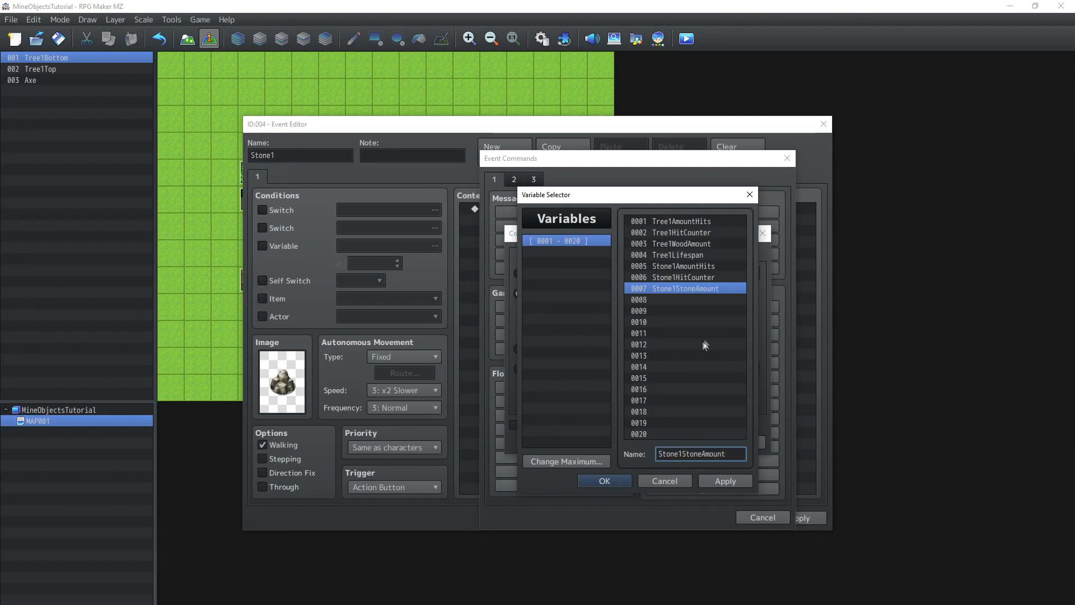
click(689, 300)
click(694, 450)
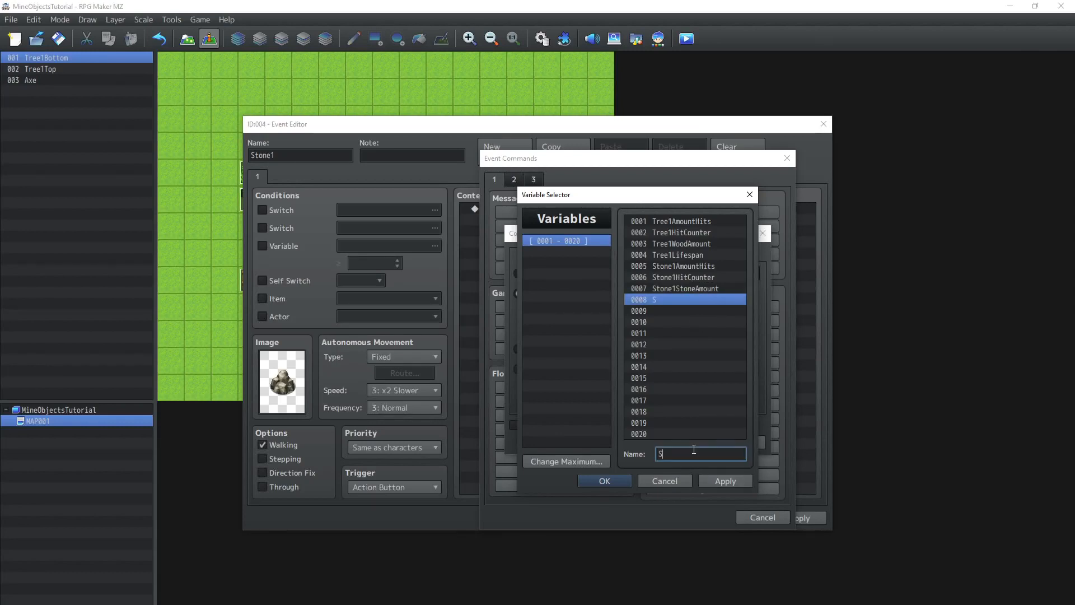
text(Stone1Lifespan)
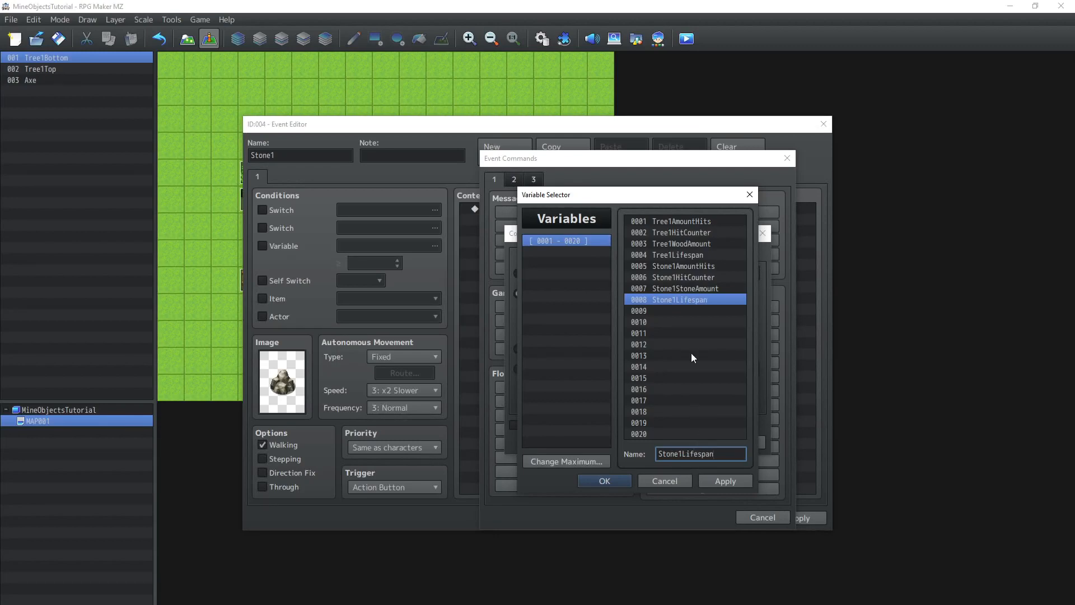
click(679, 266)
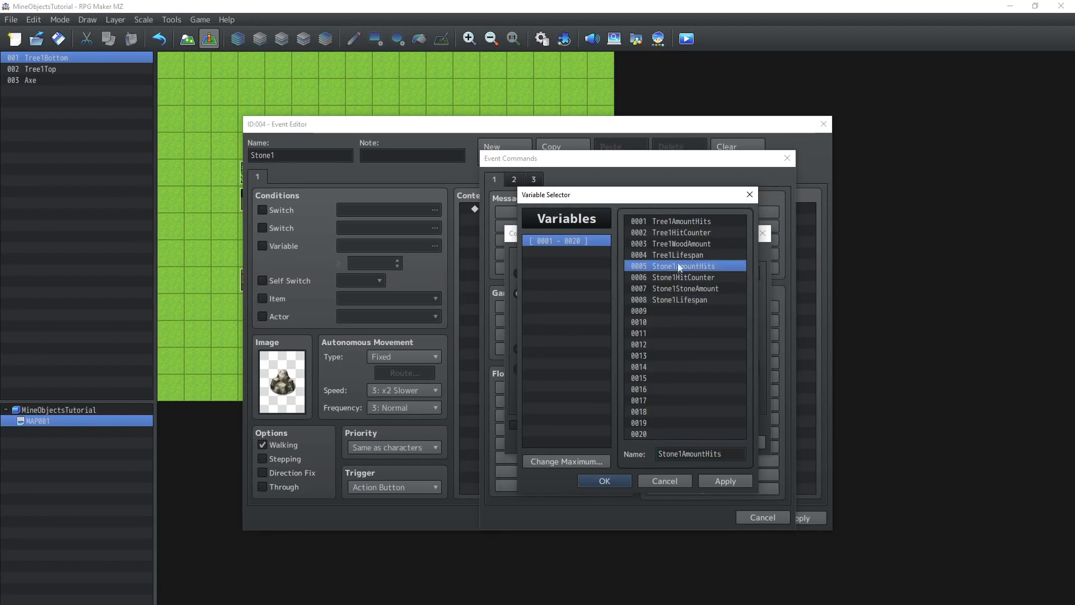
double_click(680, 266)
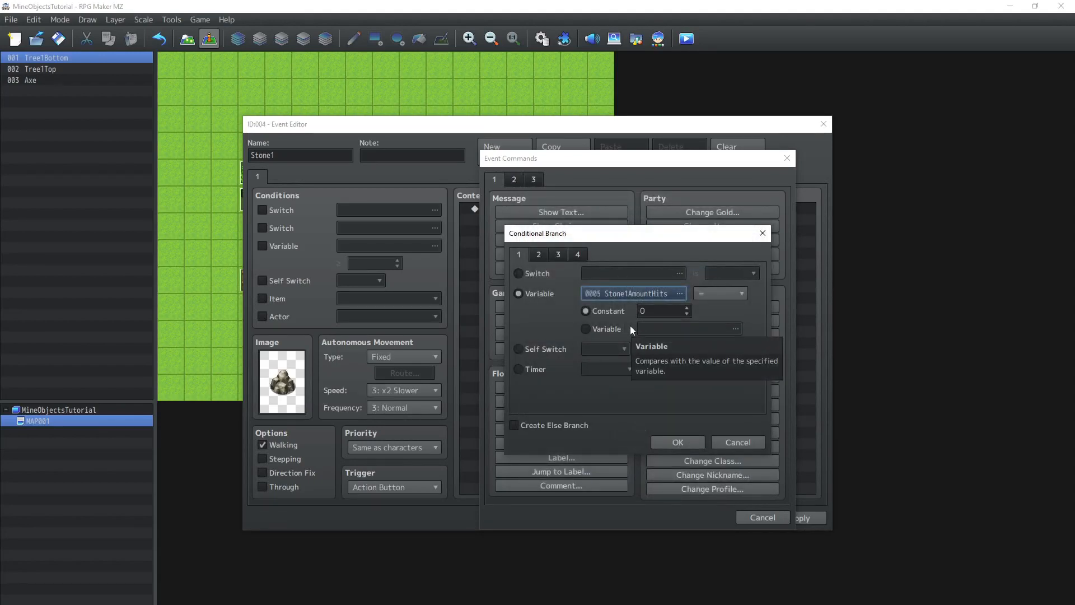
Make the branch condition check that the party has the weapon 0052 Pickaxe, without an else branch, and add it to the event.
click(559, 254)
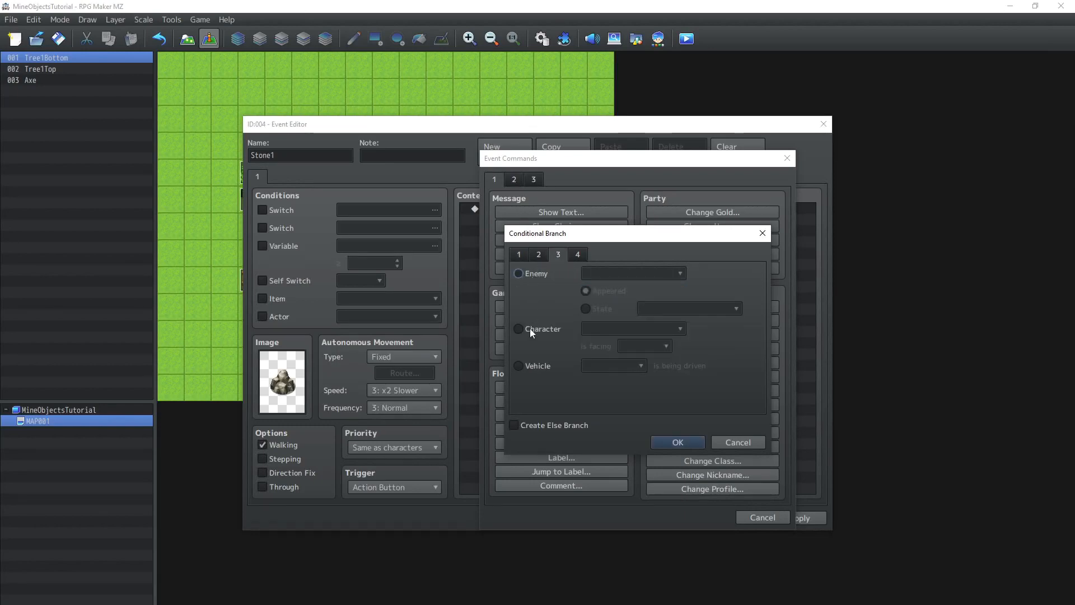
click(533, 255)
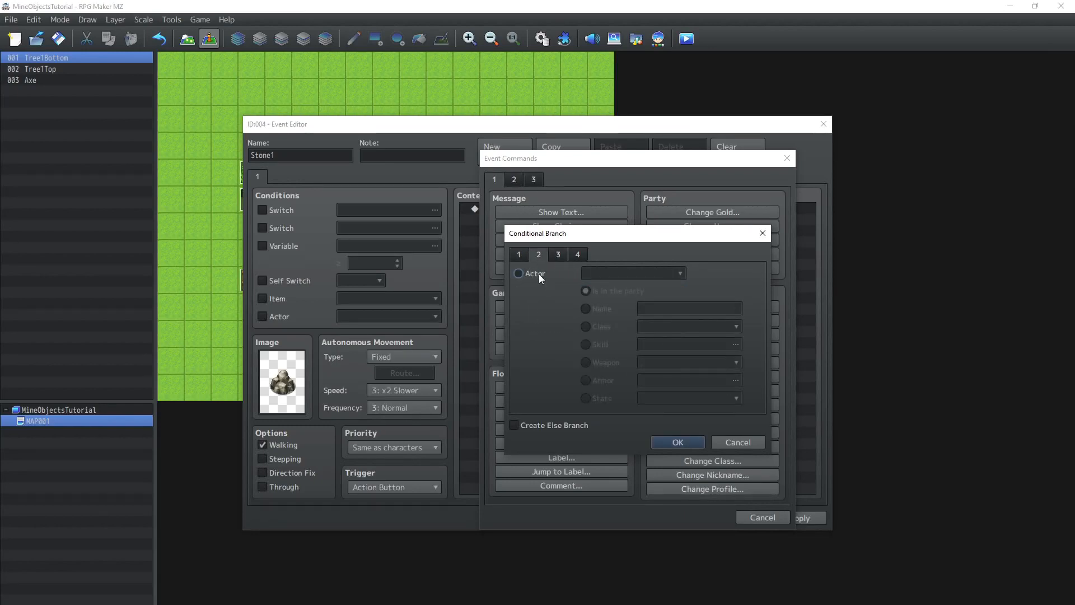
click(558, 254)
click(541, 331)
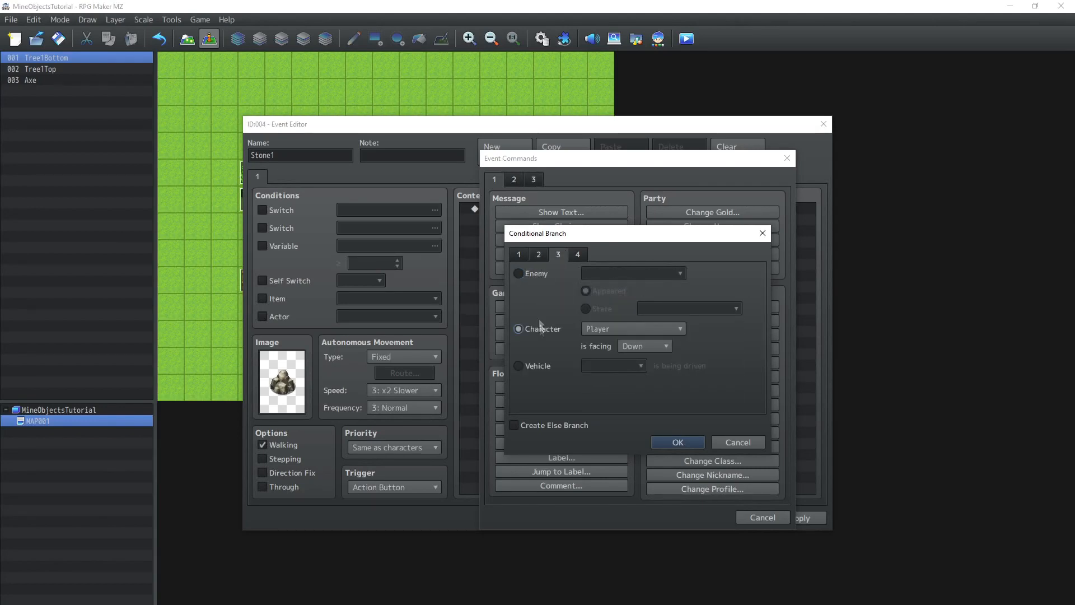
click(580, 255)
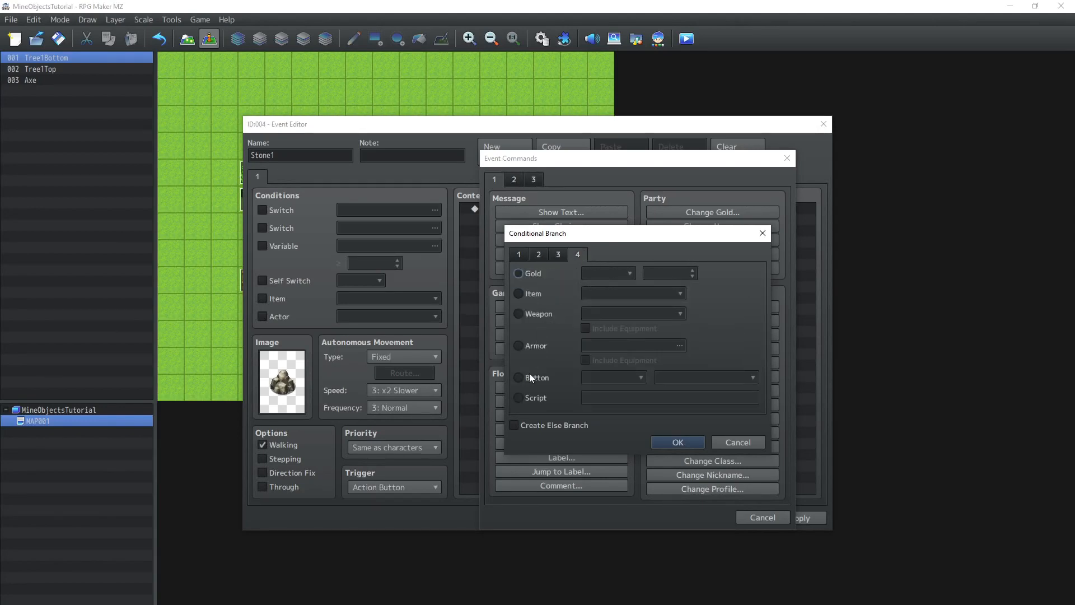
click(526, 314)
click(679, 313)
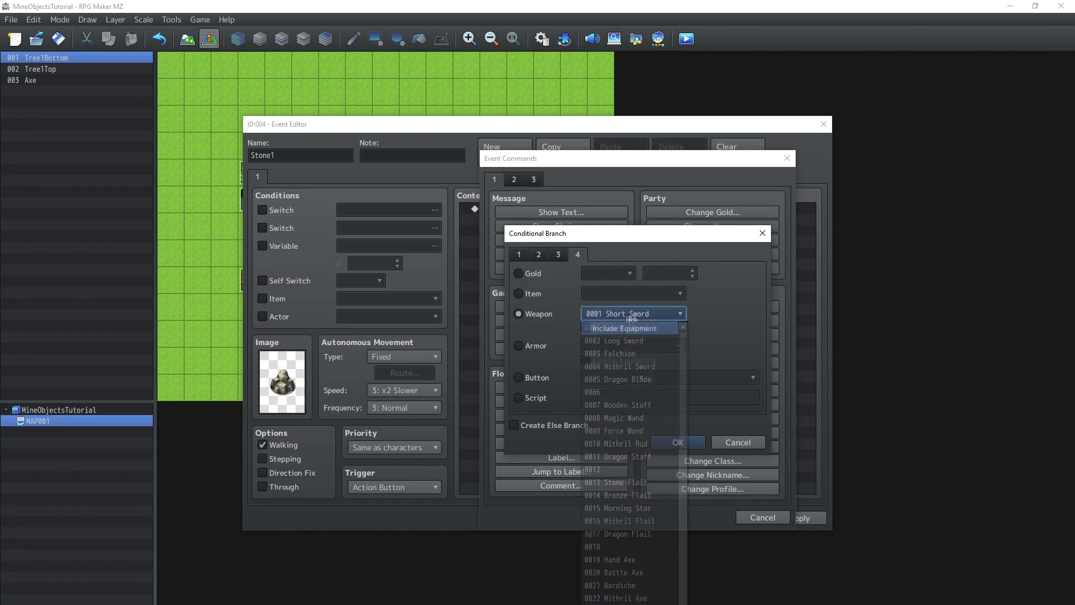
drag(685, 354, 718, 535)
scroll(718, 535, down, 7)
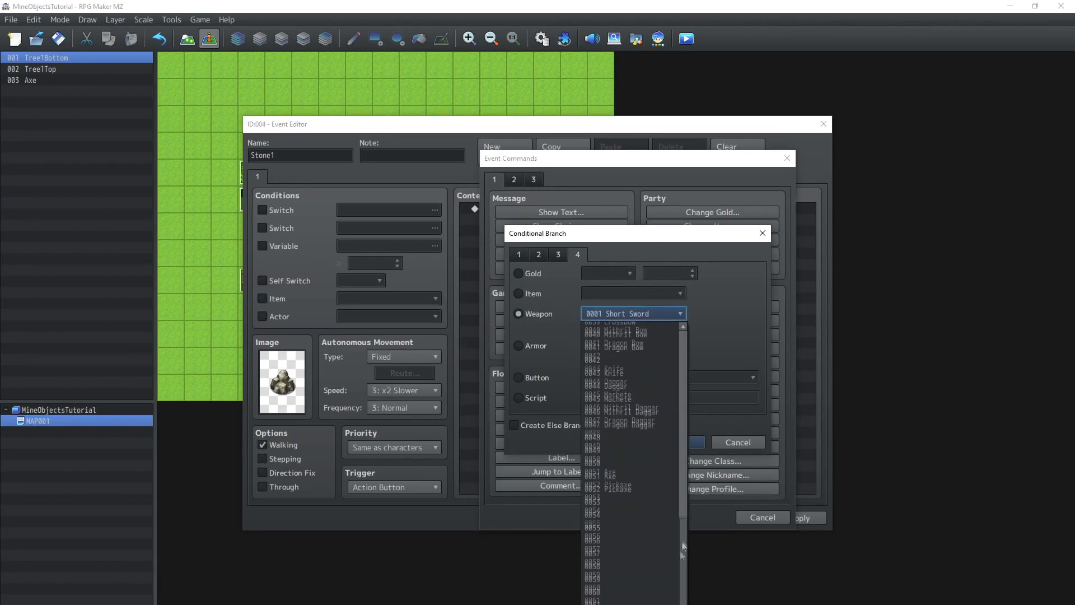
click(630, 485)
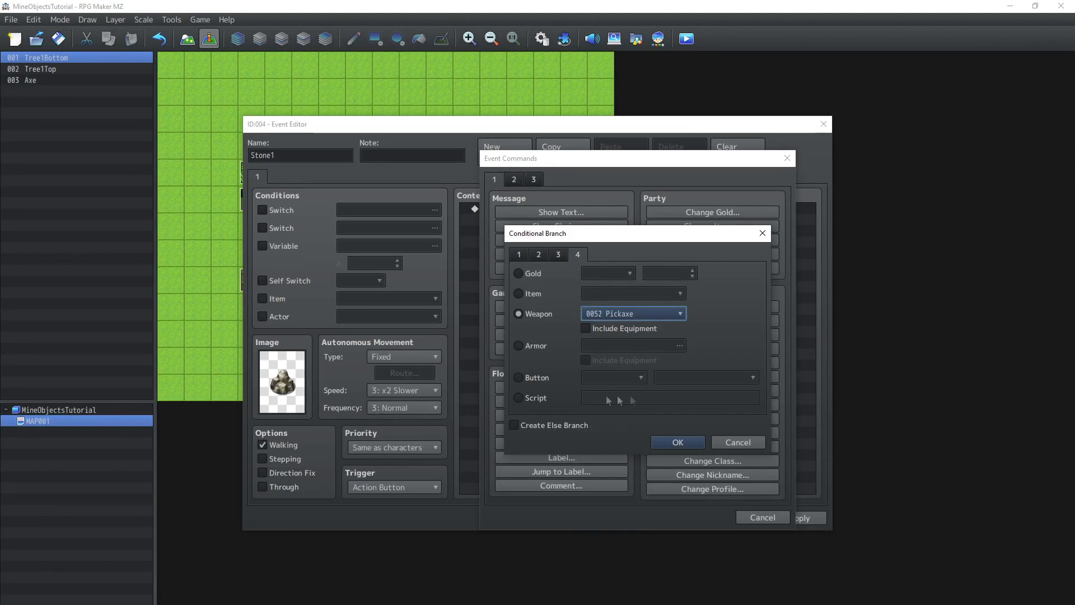
click(657, 442)
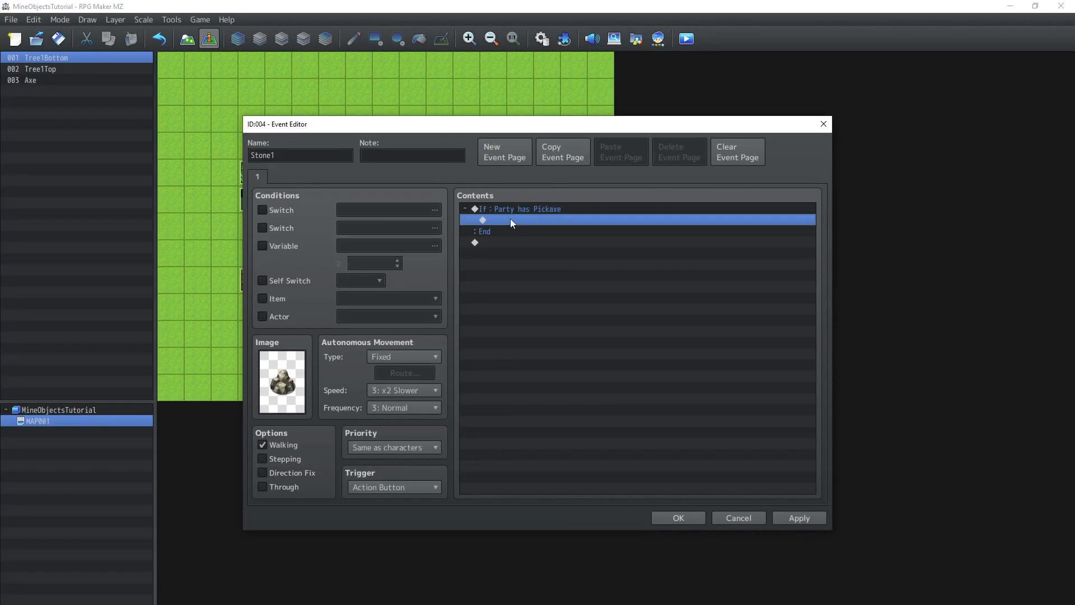
Nest a conditional branch inside the Pickaxe branch that checks whether variable Stone1AmountHits equals constant 0.
double_click(509, 220)
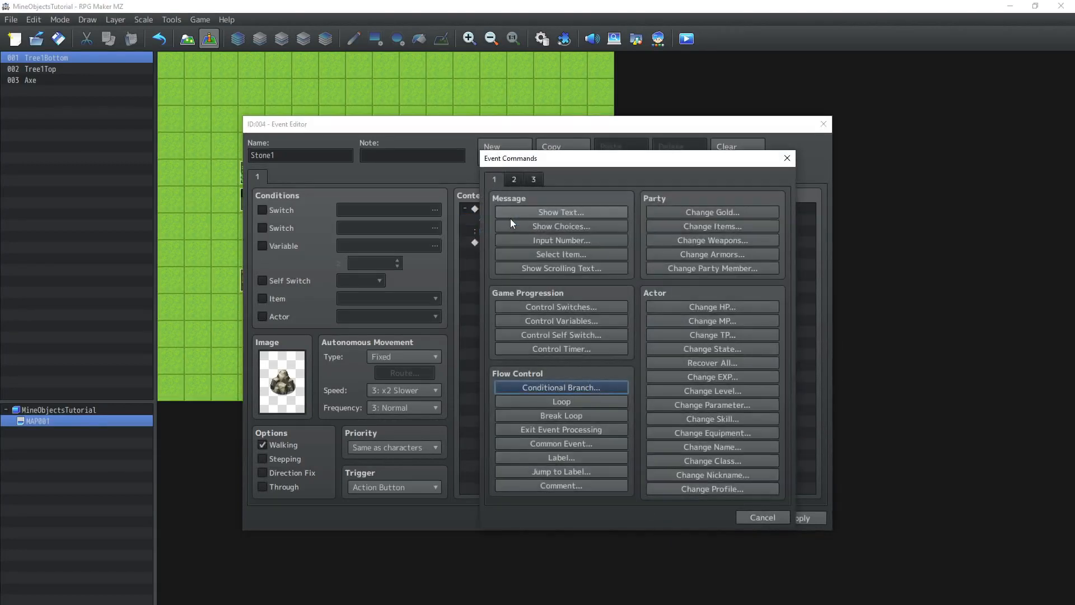
click(525, 387)
click(554, 292)
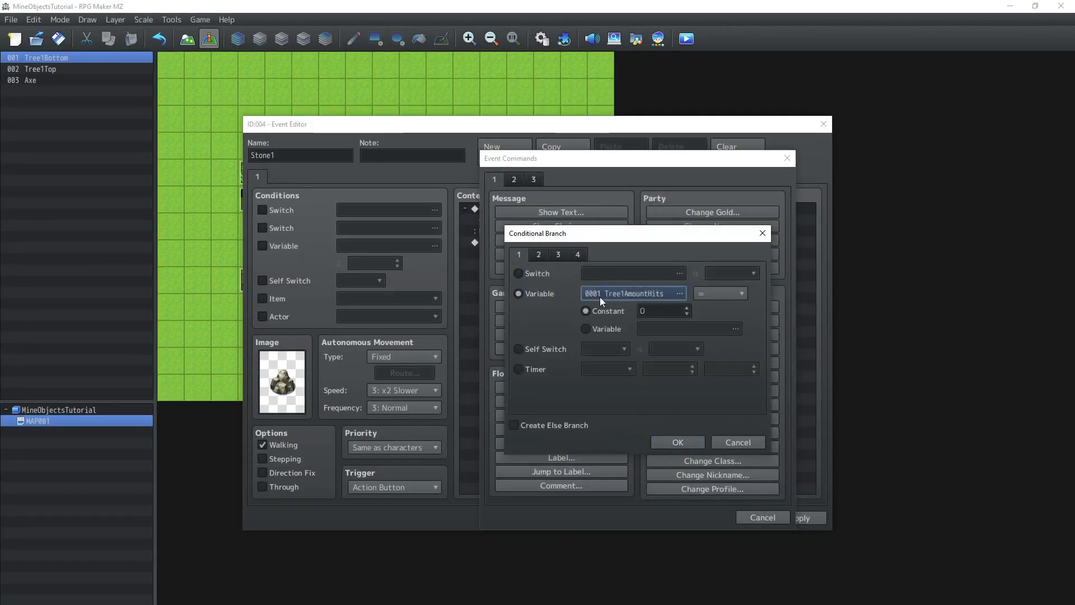
click(600, 297)
click(680, 267)
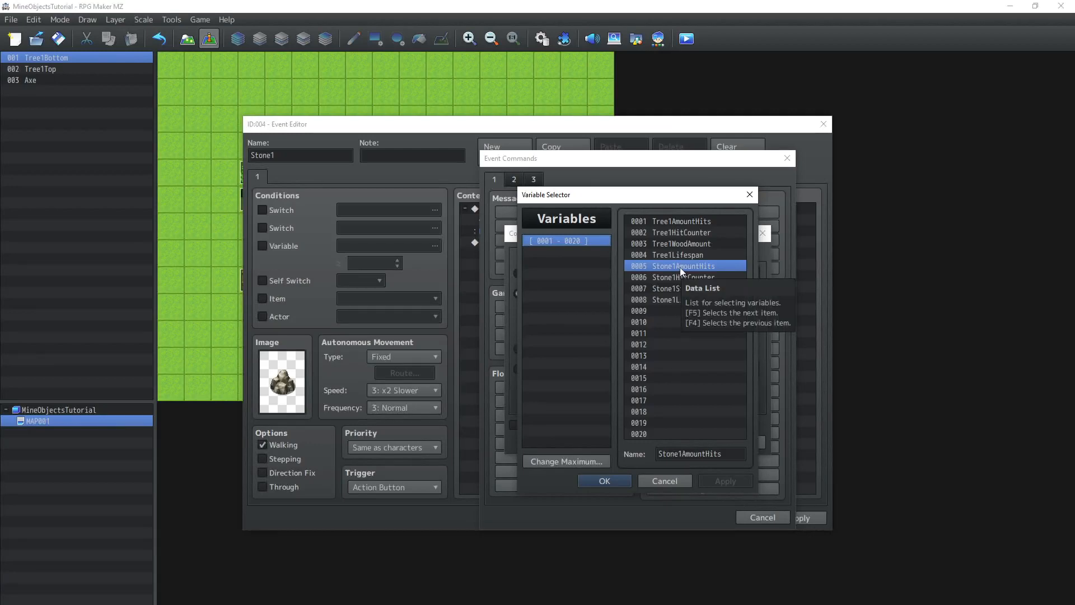
double_click(679, 267)
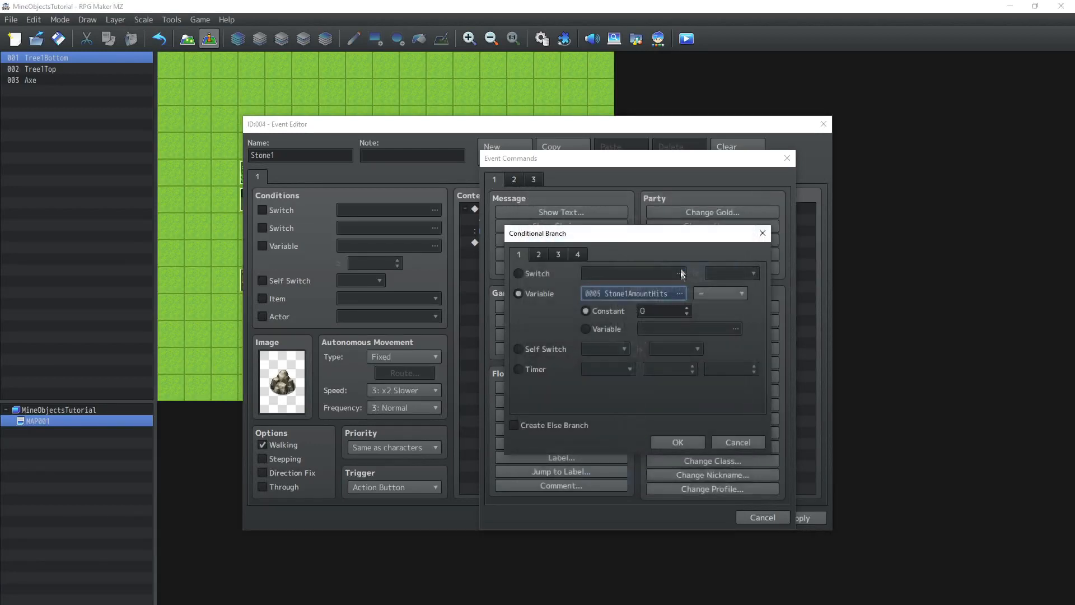
double_click(650, 313)
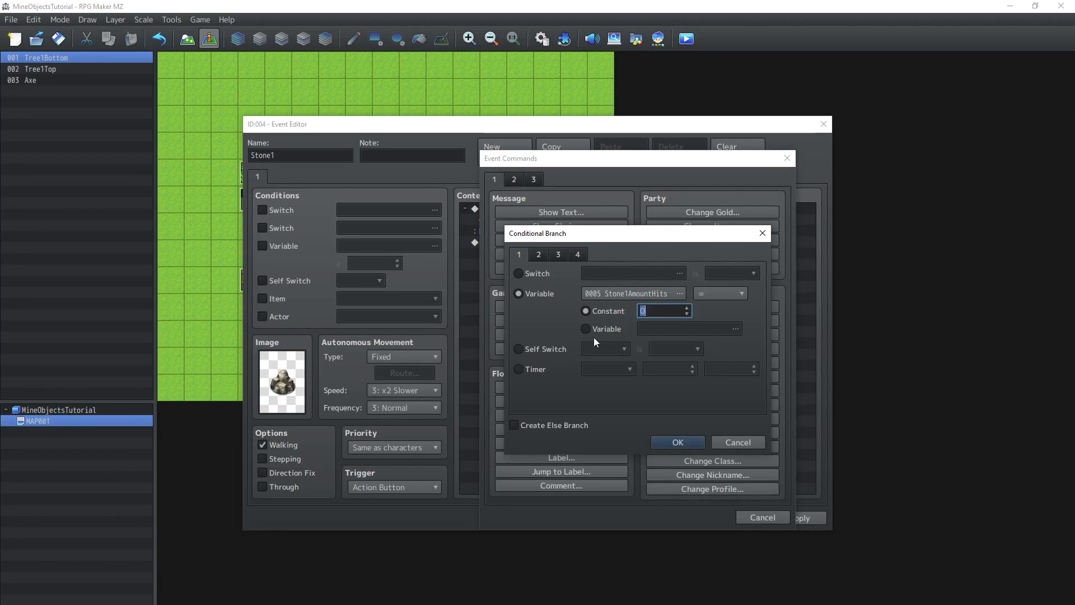
click(676, 441)
Inside the Stone1AmountHits = 0 branch, add a Control Variables command setting Stone1AmountHits to a random value from 2 to 4.
double_click(537, 231)
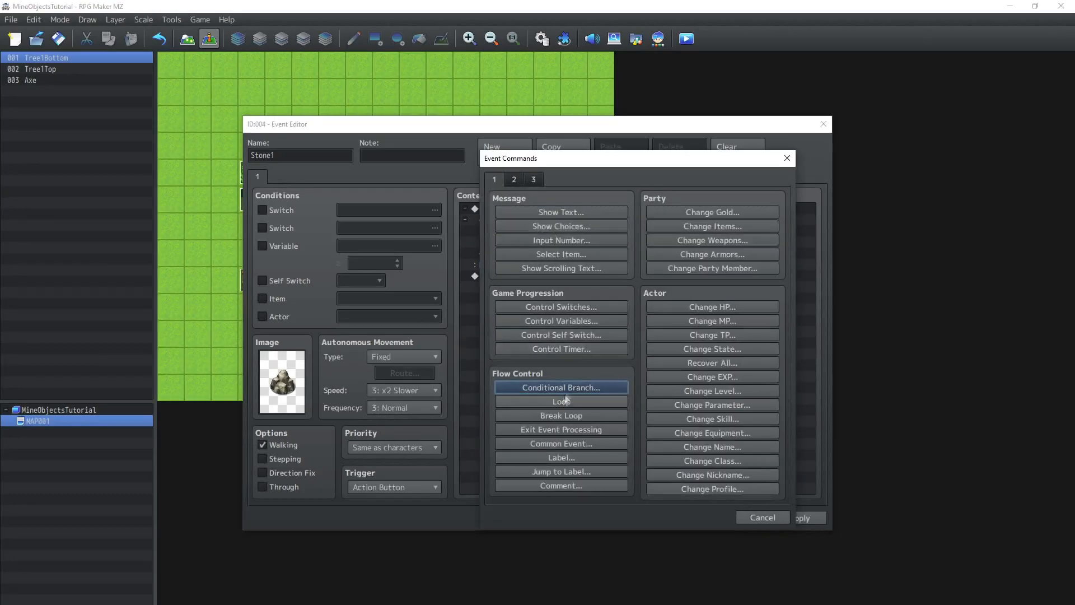
click(550, 322)
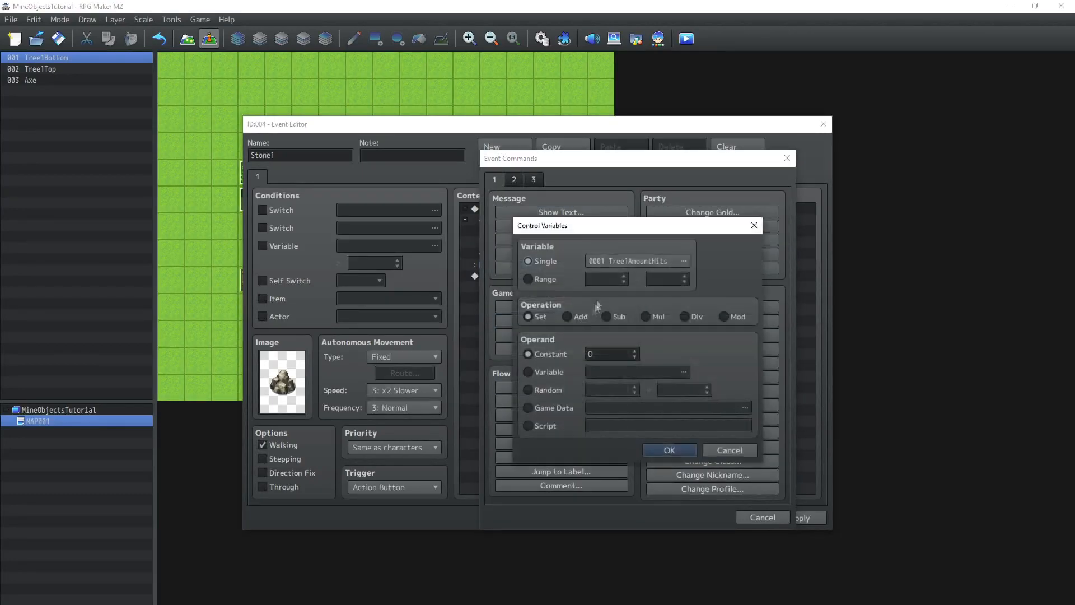
click(622, 256)
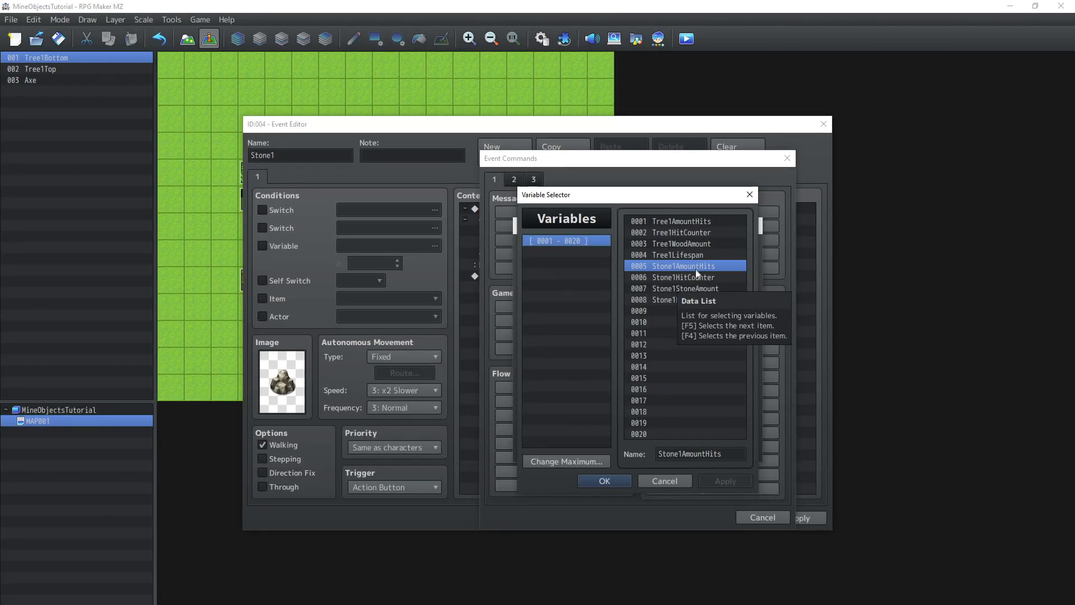
double_click(696, 267)
click(546, 390)
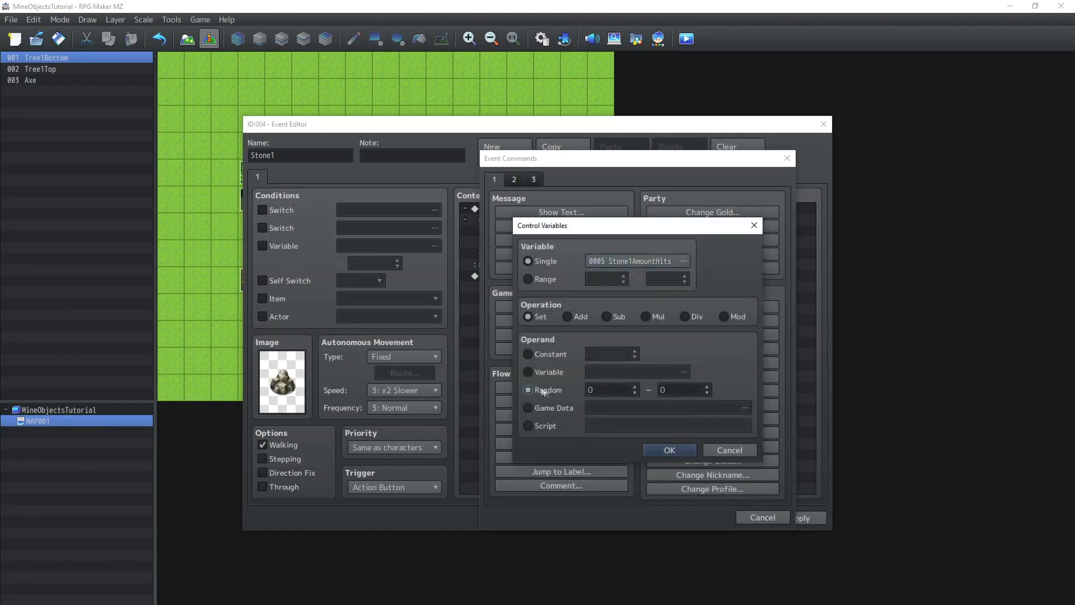
text(2)
click(676, 389)
text(4)
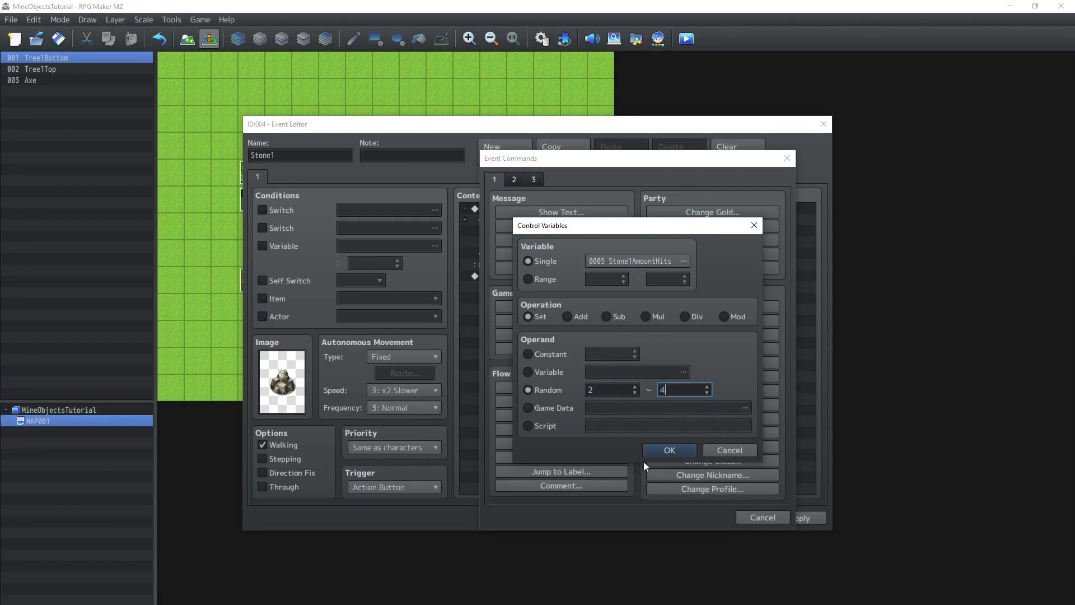
click(669, 450)
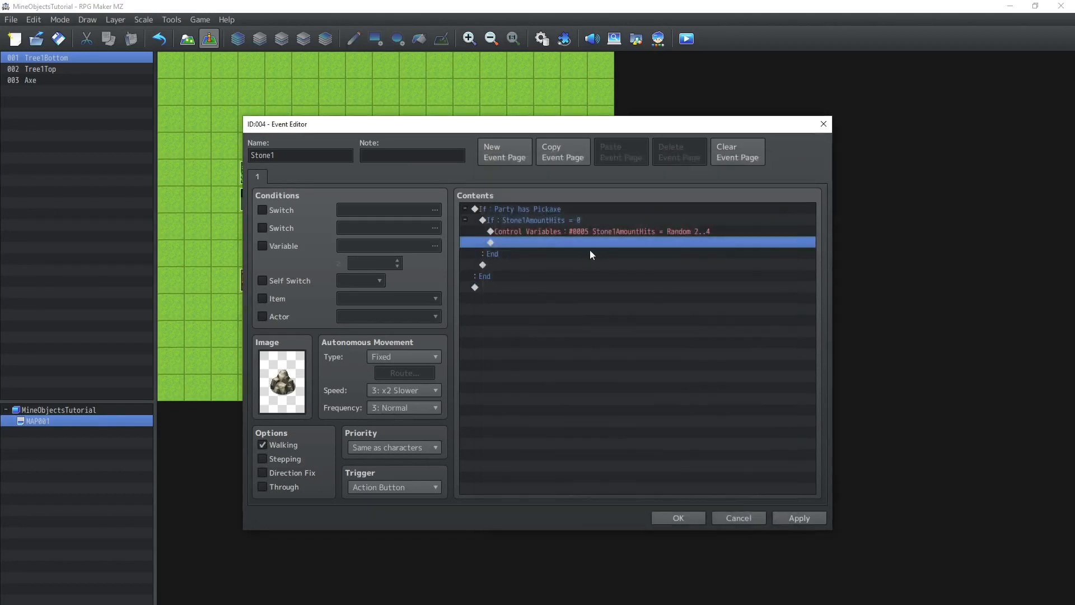
After the Stone1AmountHits = 0 branch, add a Control Variables command that adds 1 to variable 0006 Stone1HitCounter.
click(512, 265)
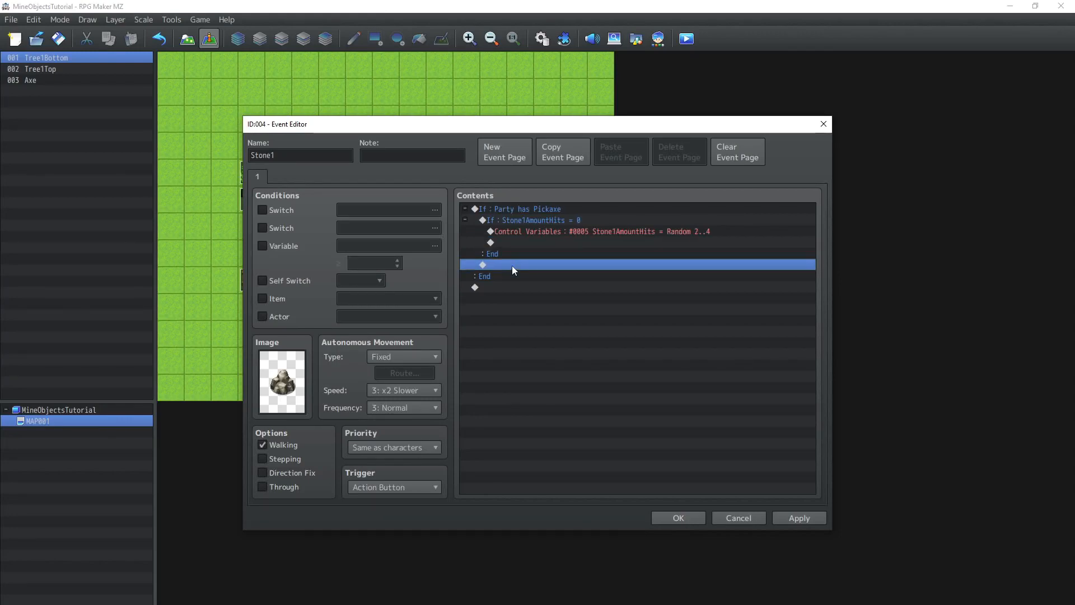
double_click(511, 265)
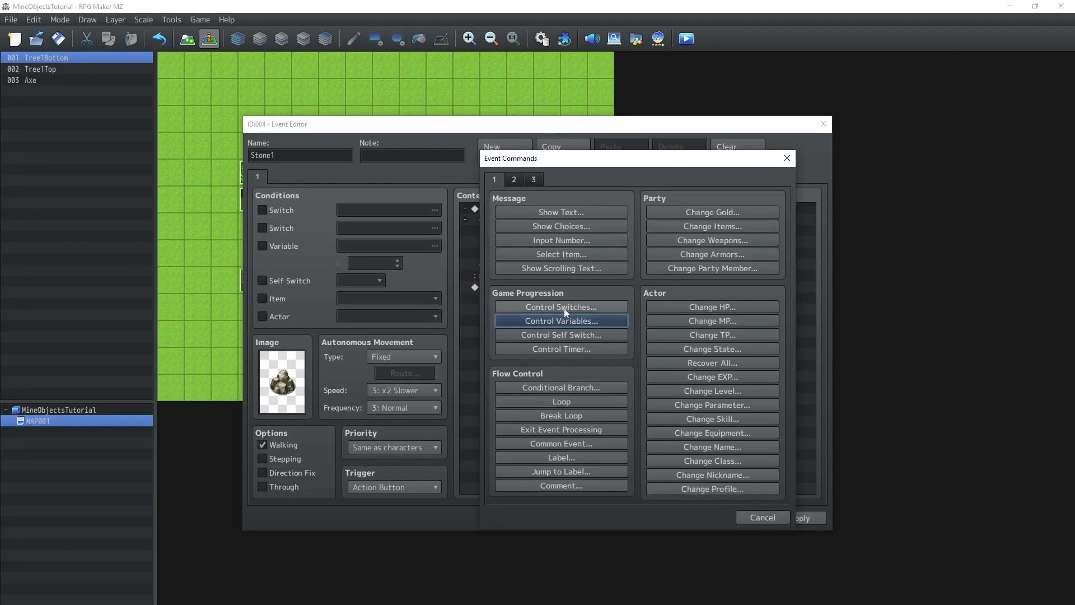
click(565, 322)
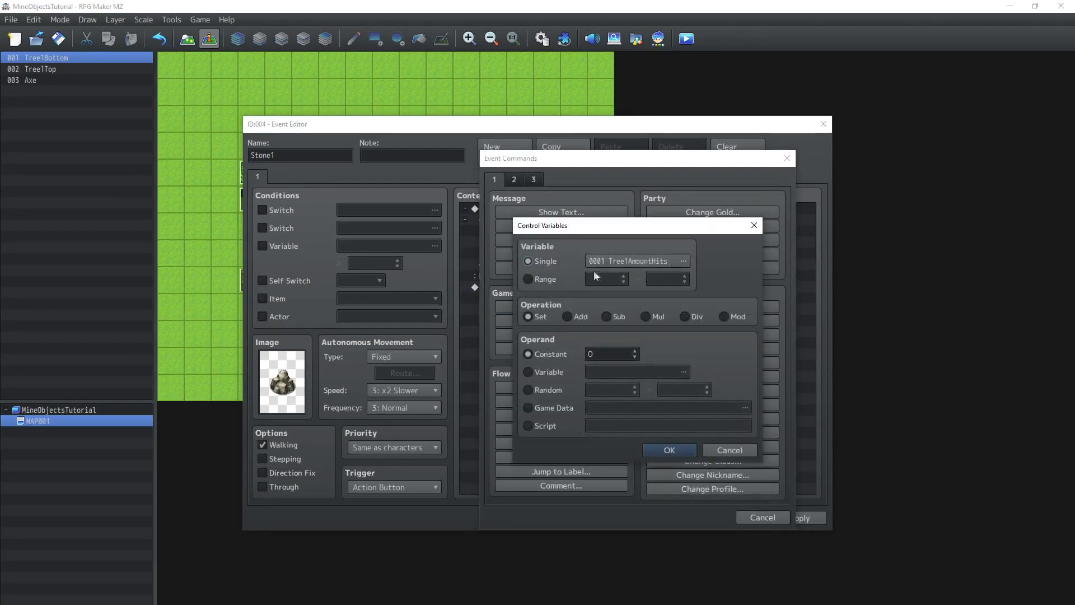
click(683, 261)
double_click(686, 280)
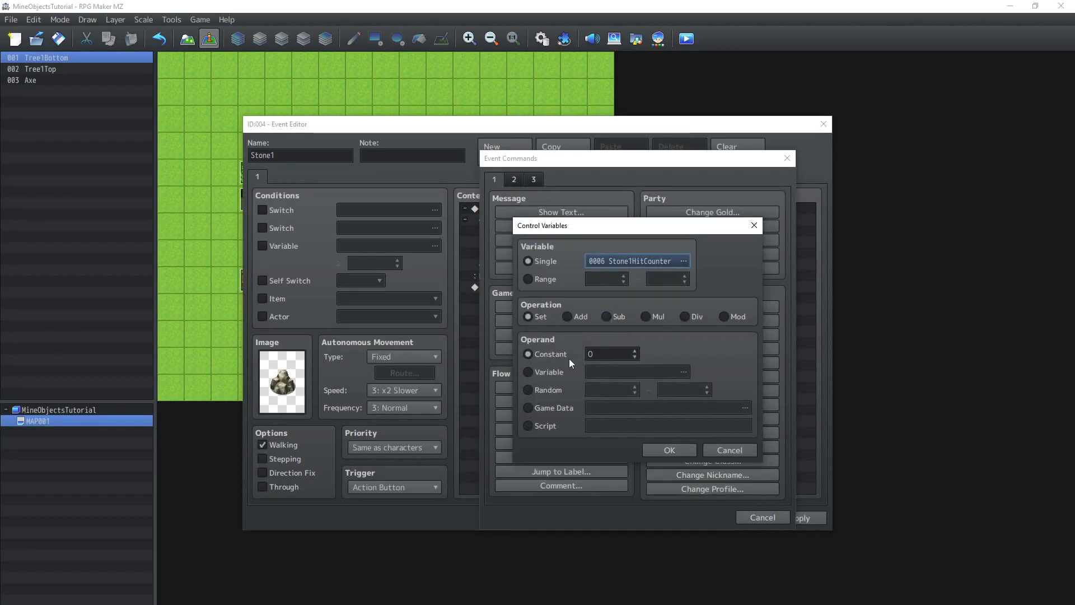
click(580, 323)
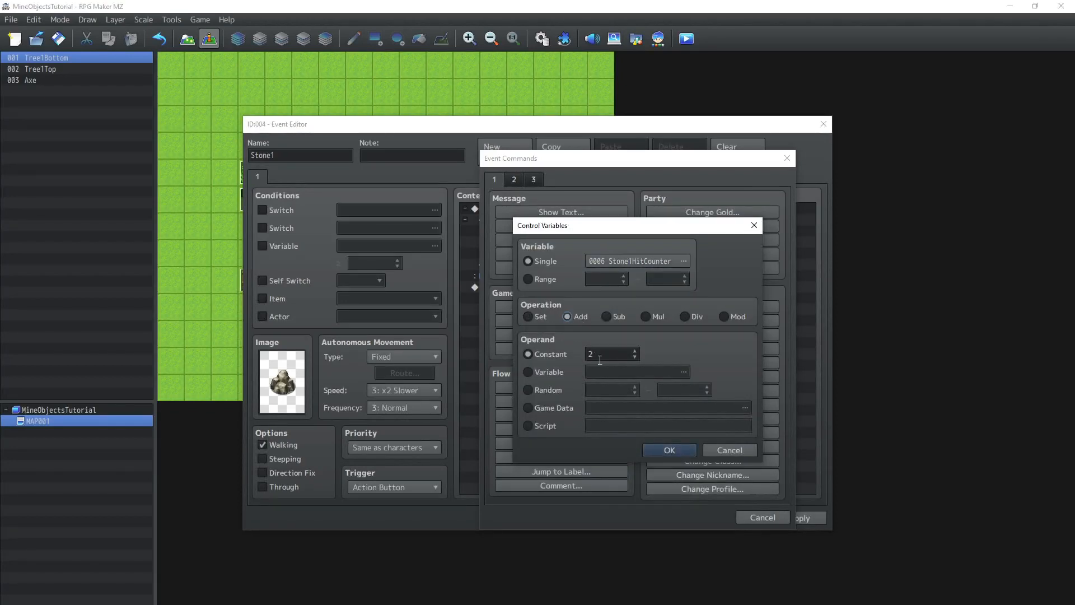
click(668, 450)
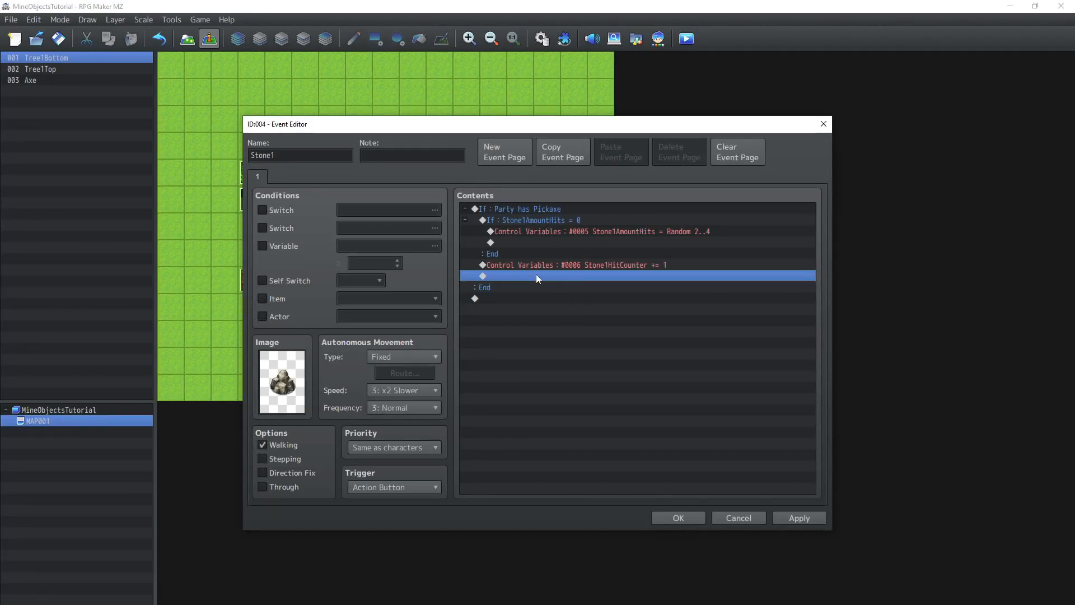
Below the hit counter command, add a Show Animation command playing 0123 Pickaxe on This Event with Wait for Completion enabled.
double_click(537, 276)
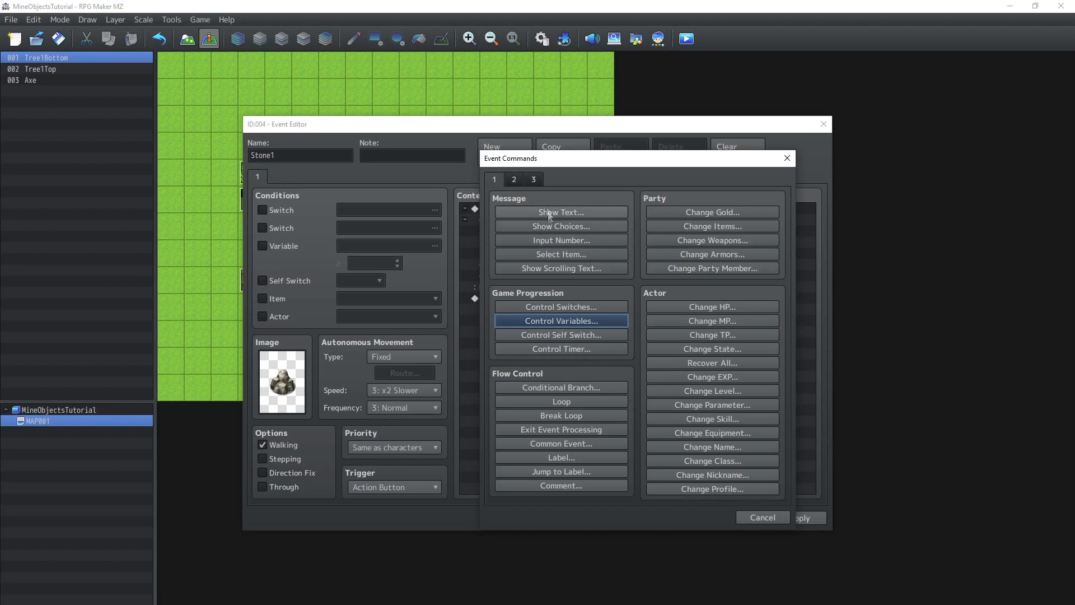
click(518, 180)
click(577, 364)
click(633, 321)
click(636, 318)
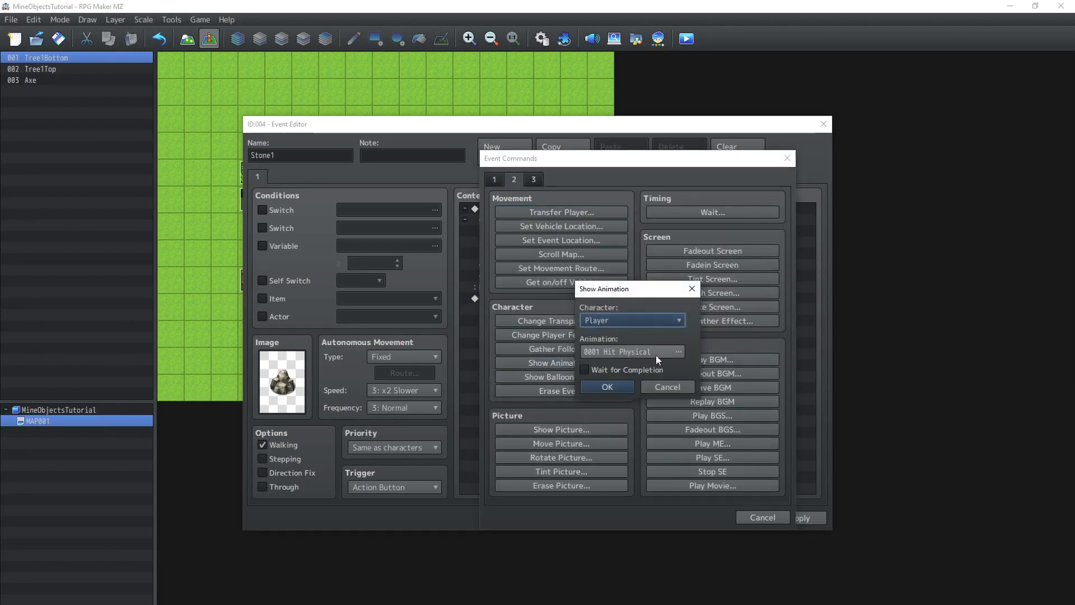
click(629, 321)
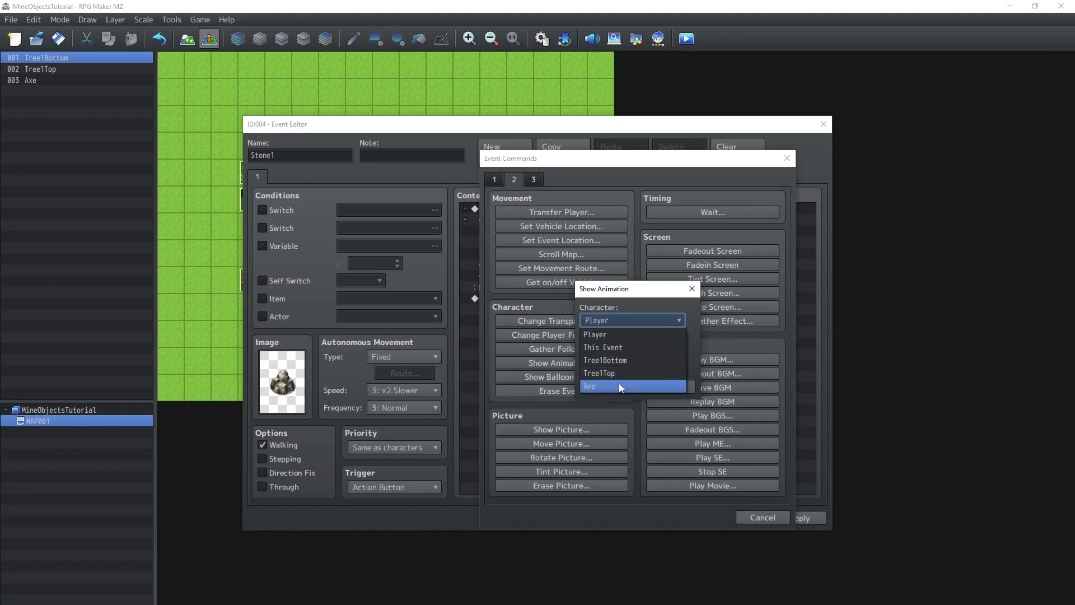
click(607, 348)
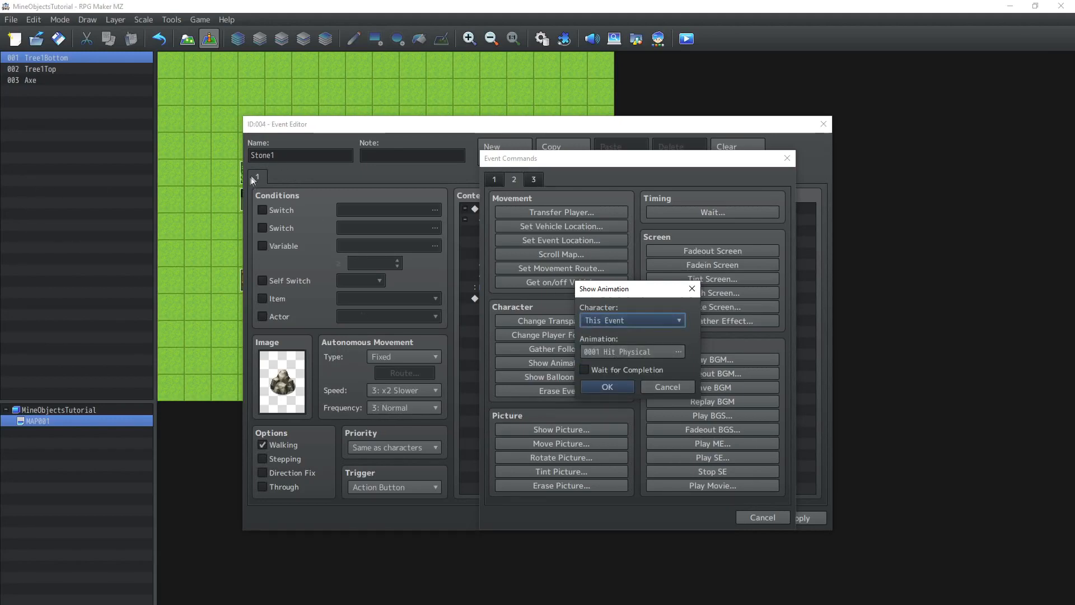
click(616, 353)
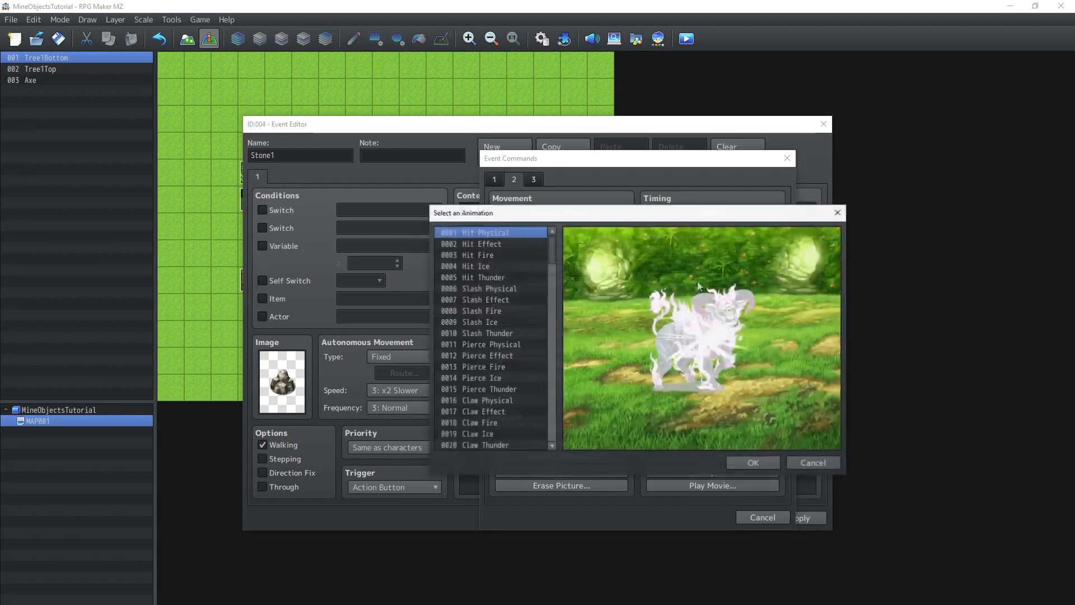
drag(552, 242, 541, 417)
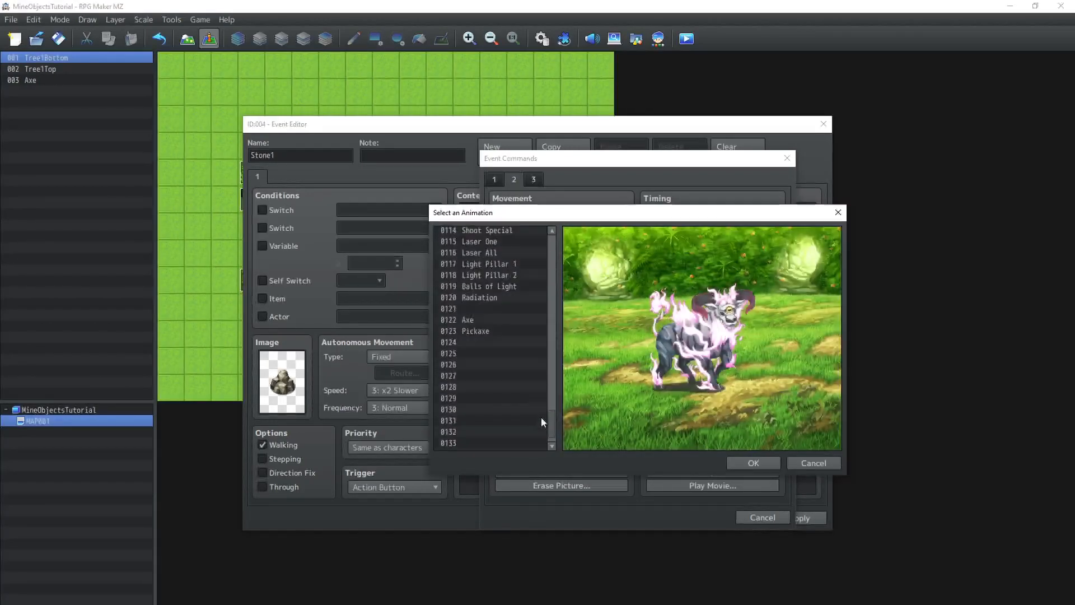
double_click(482, 331)
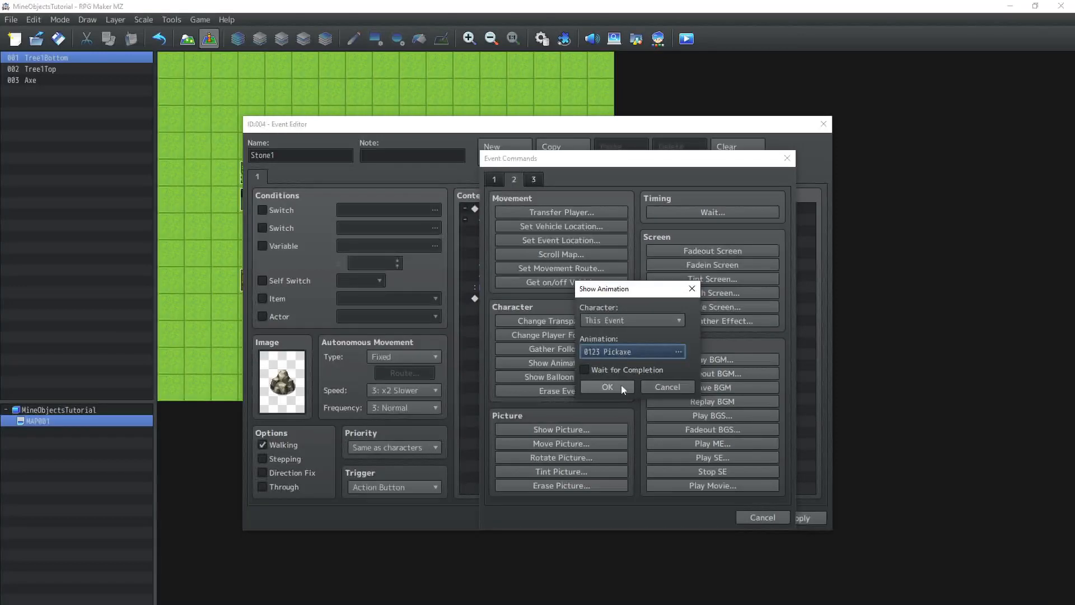
click(621, 369)
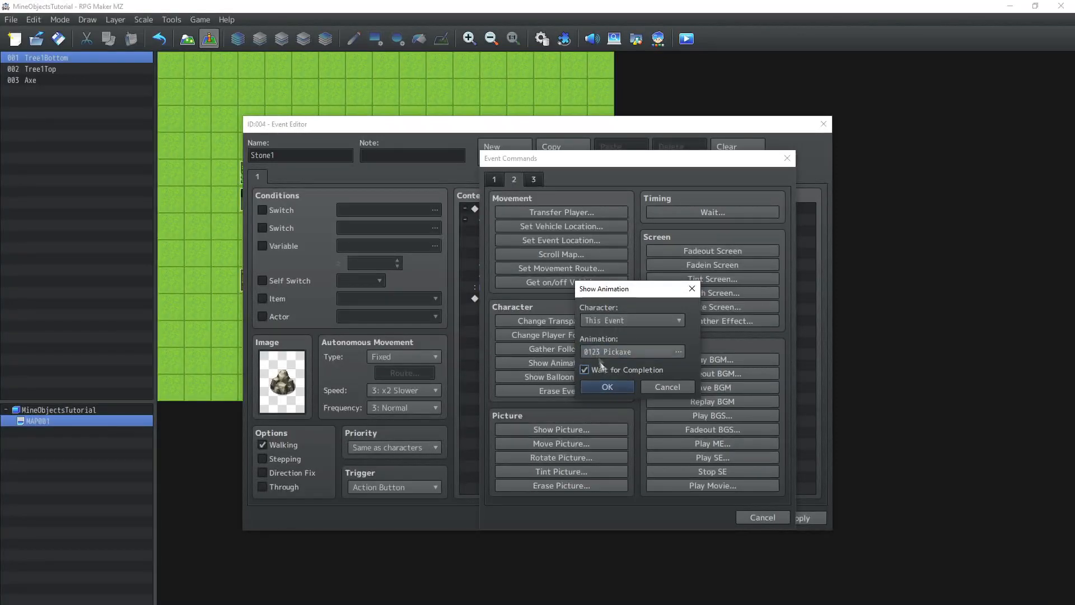
click(610, 388)
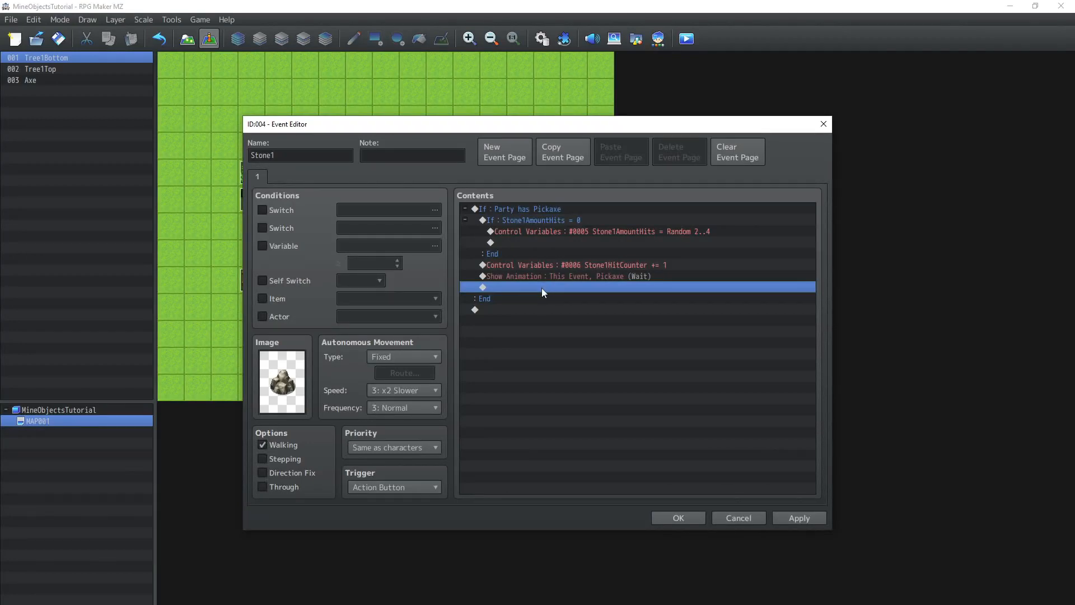
click(602, 230)
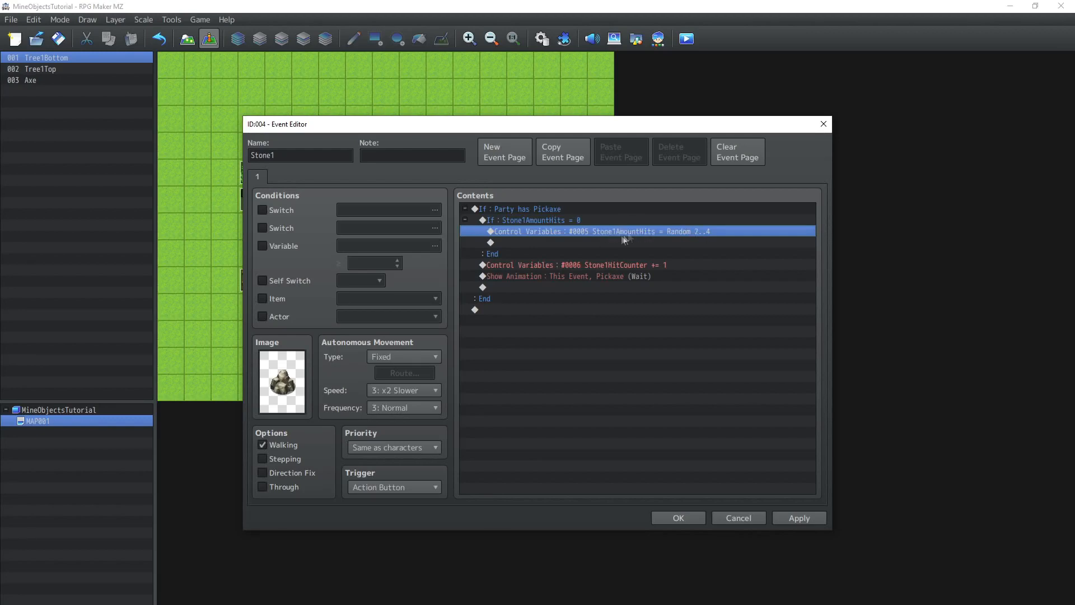
click(594, 263)
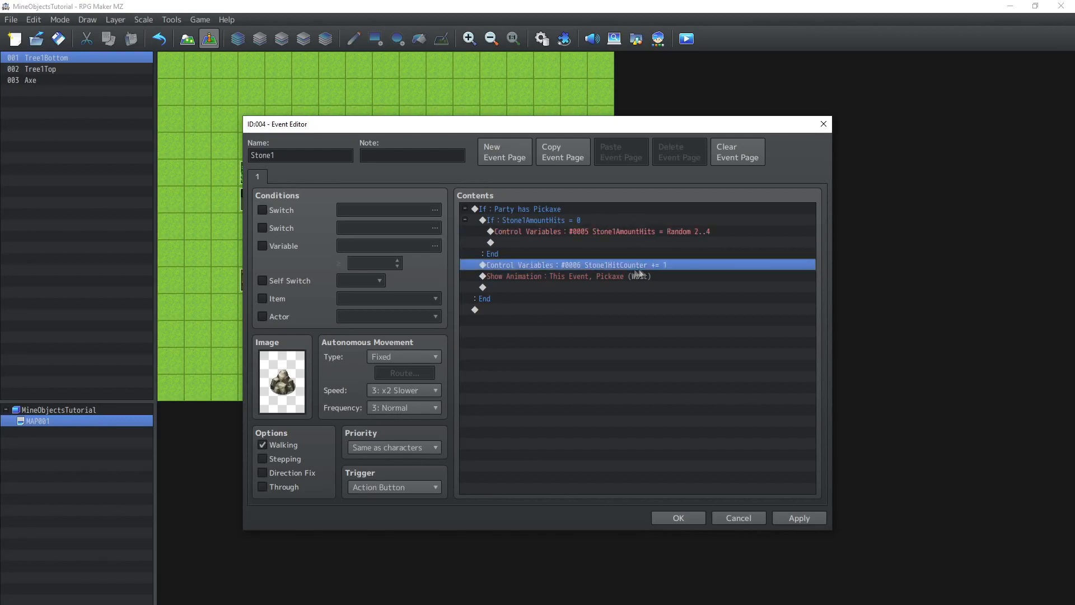
click(532, 288)
key(ctrl+v)
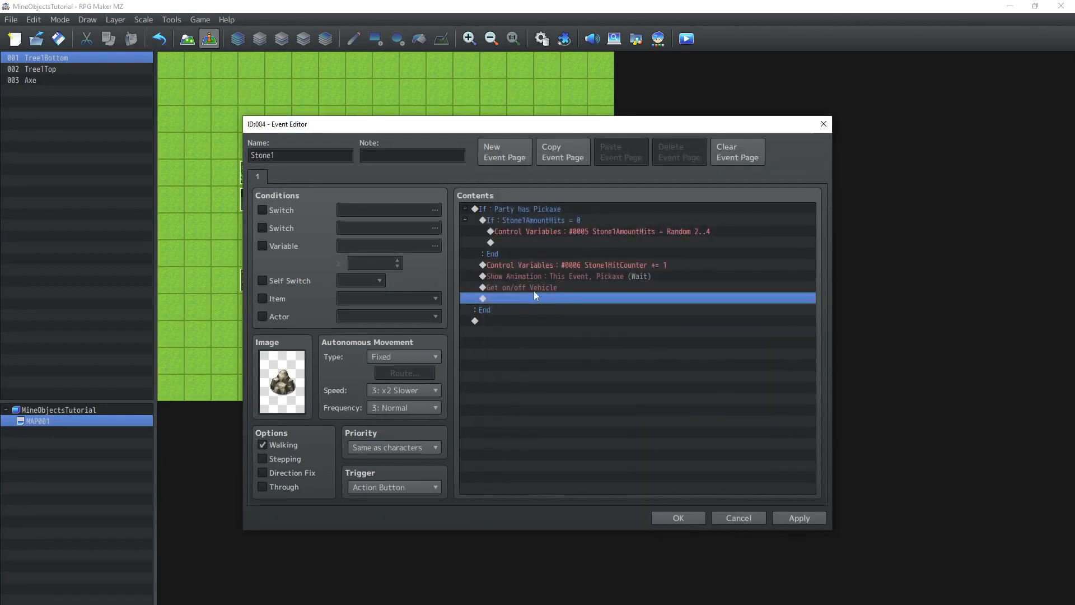
click(533, 291)
key(Delete)
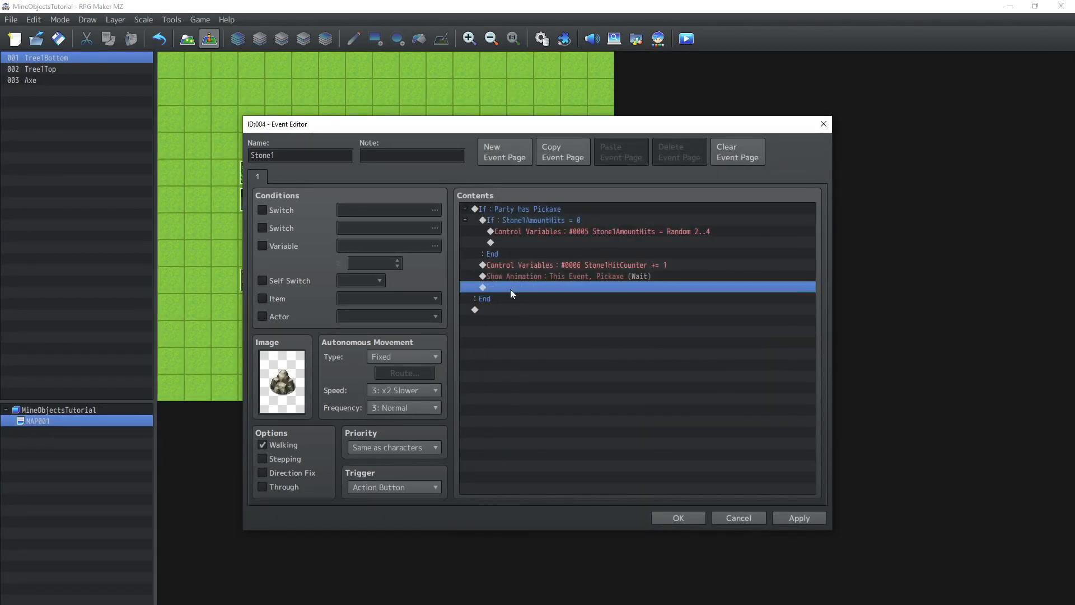
Below the Pickaxe animation, add a conditional branch checking whether variable Stone1HitCounter equals variable Stone1AmountHits, without an else branch.
double_click(510, 287)
click(496, 180)
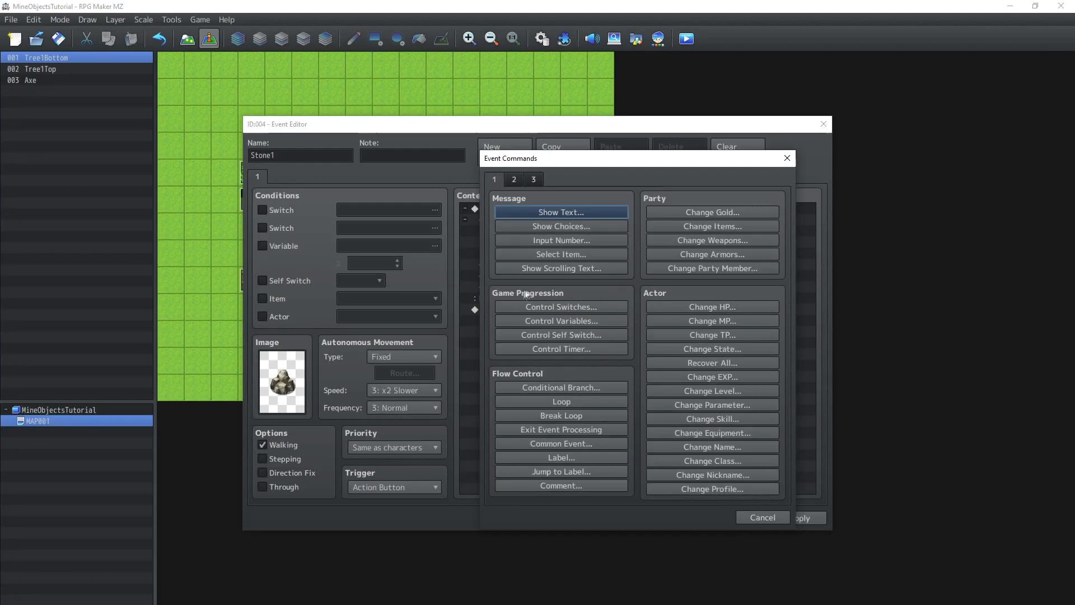
click(551, 387)
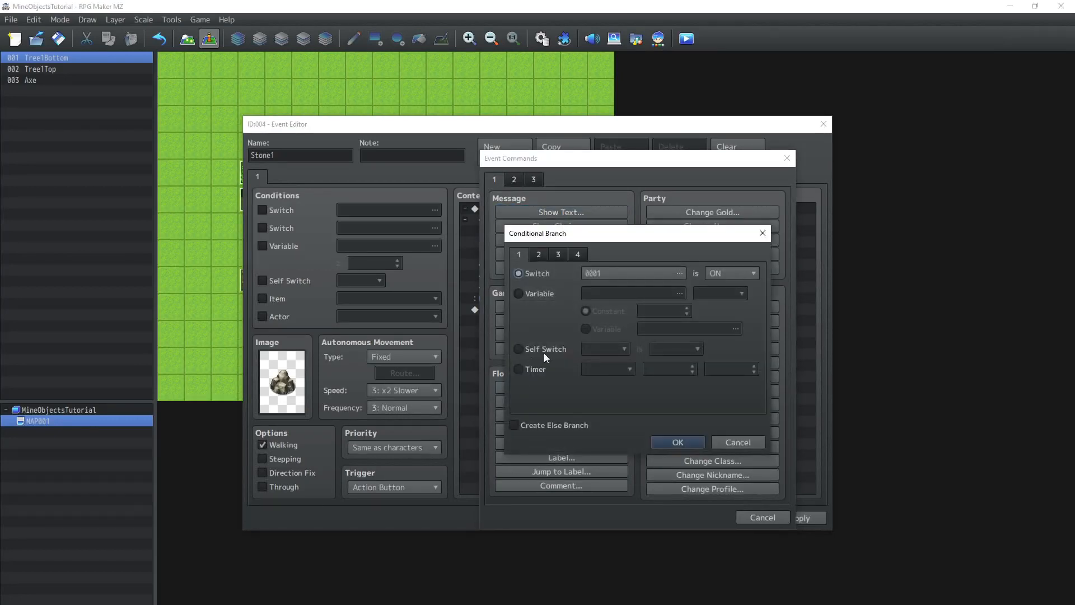
click(531, 293)
click(604, 296)
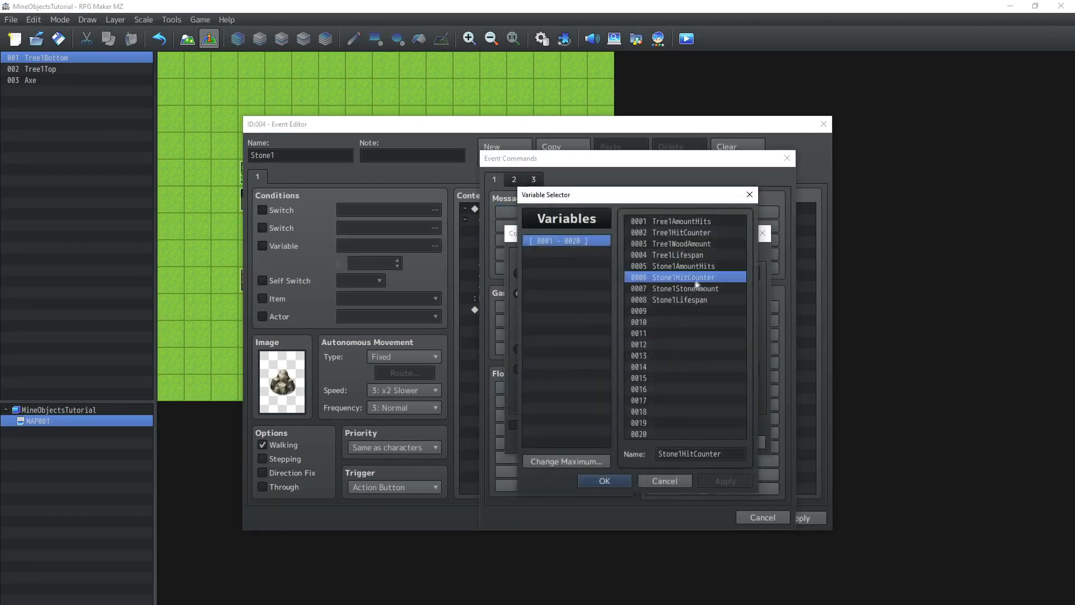
click(672, 268)
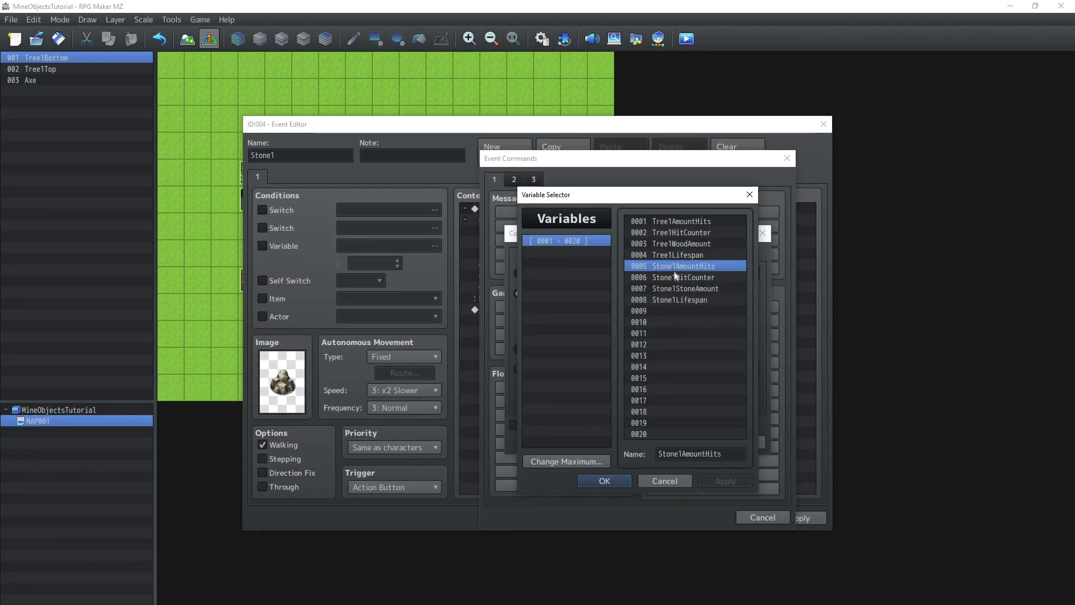
double_click(677, 280)
click(586, 328)
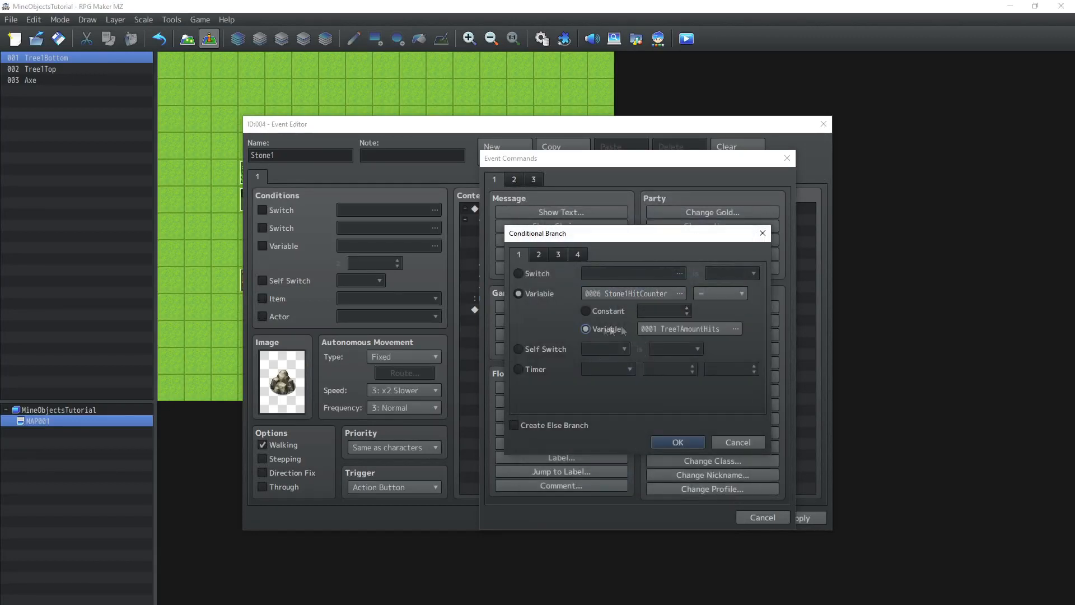
click(735, 328)
double_click(680, 264)
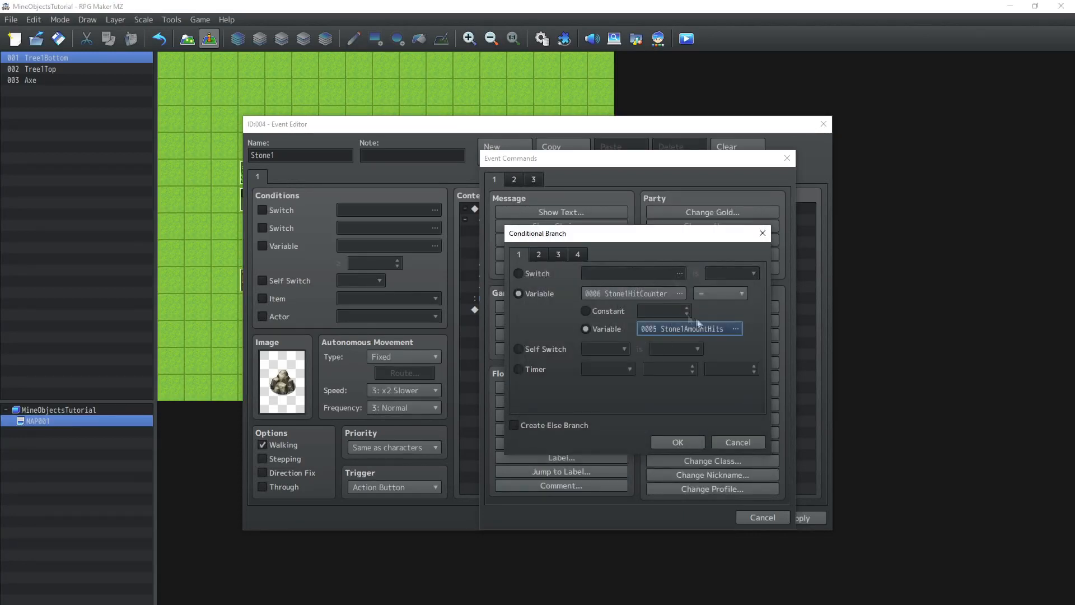
click(671, 442)
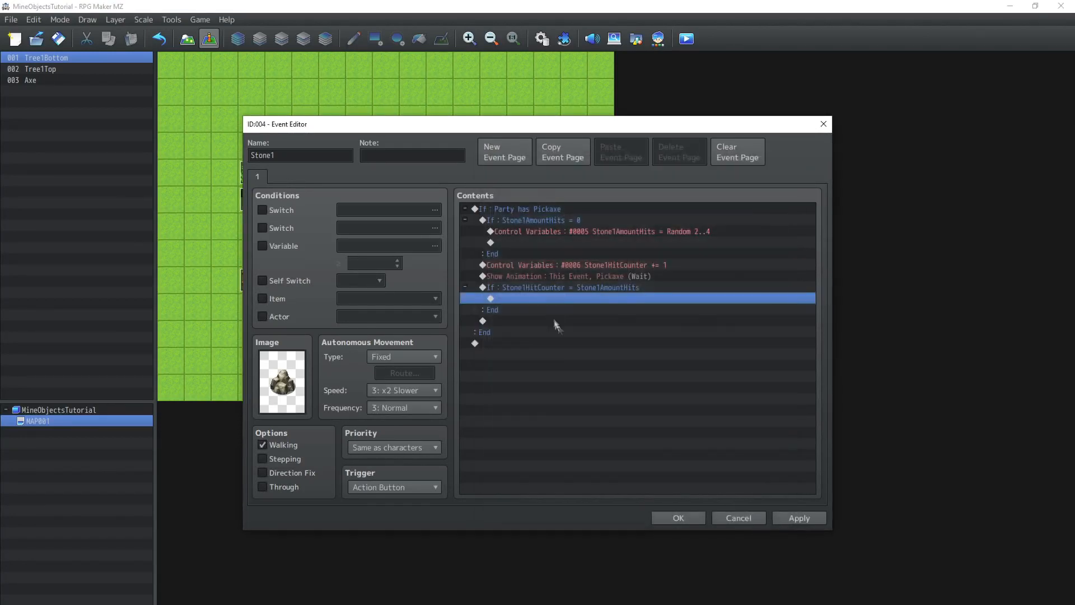
Inside the Stone1HitCounter = Stone1AmountHits branch, add a Control Variables command setting Stone1StoneAmount to a random value from 1 to 3.
double_click(526, 298)
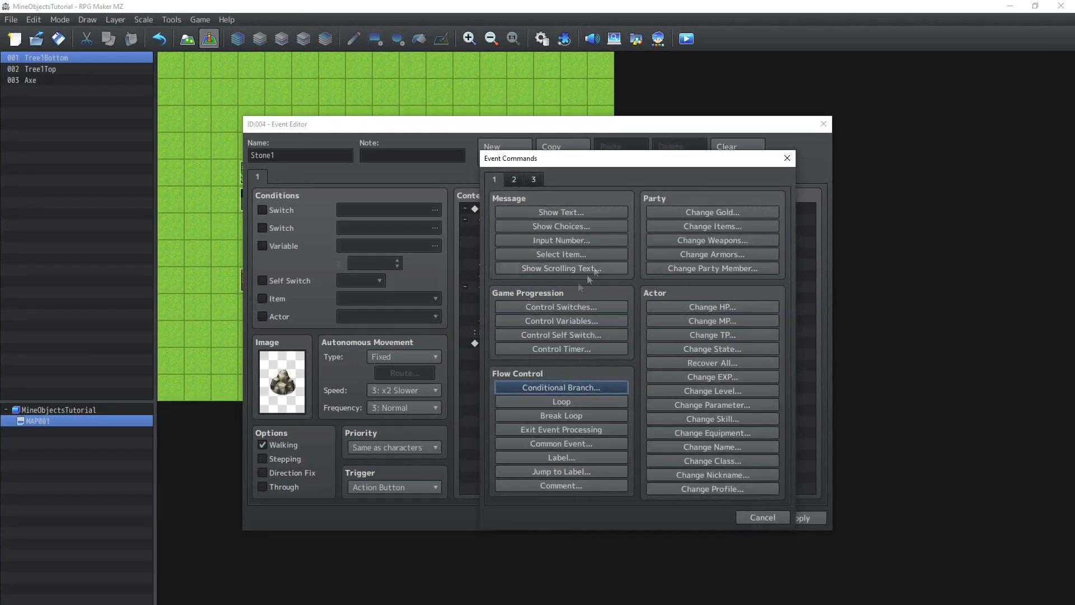
click(561, 320)
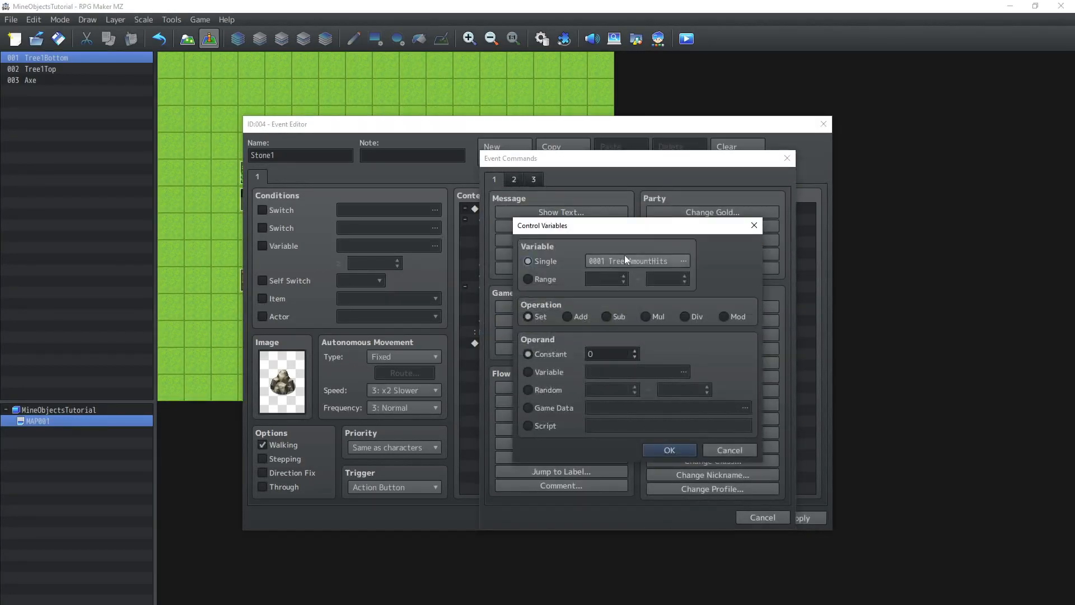
click(625, 258)
click(671, 266)
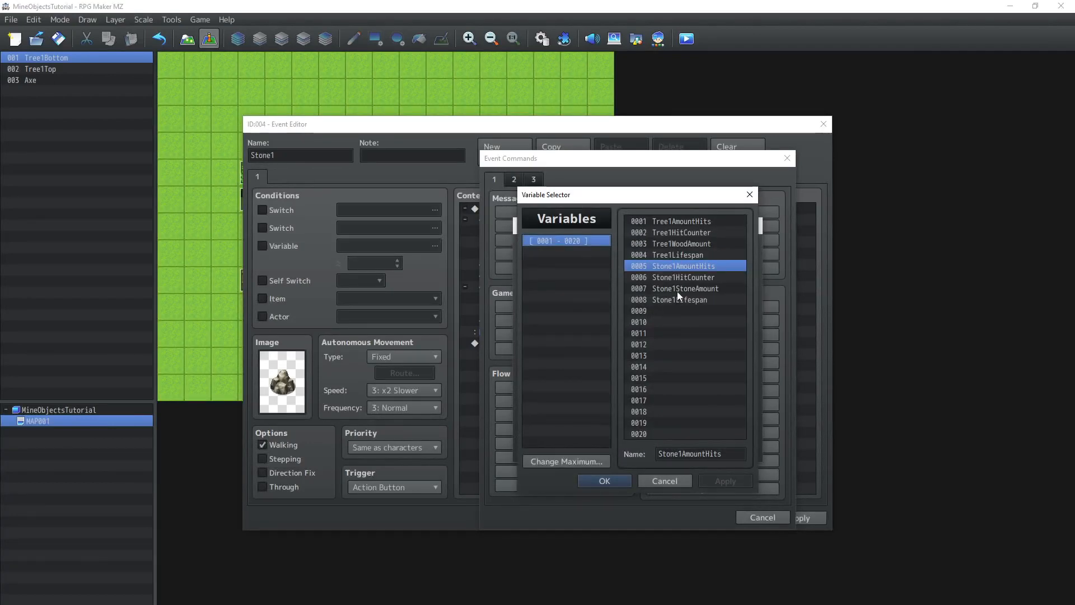
double_click(678, 288)
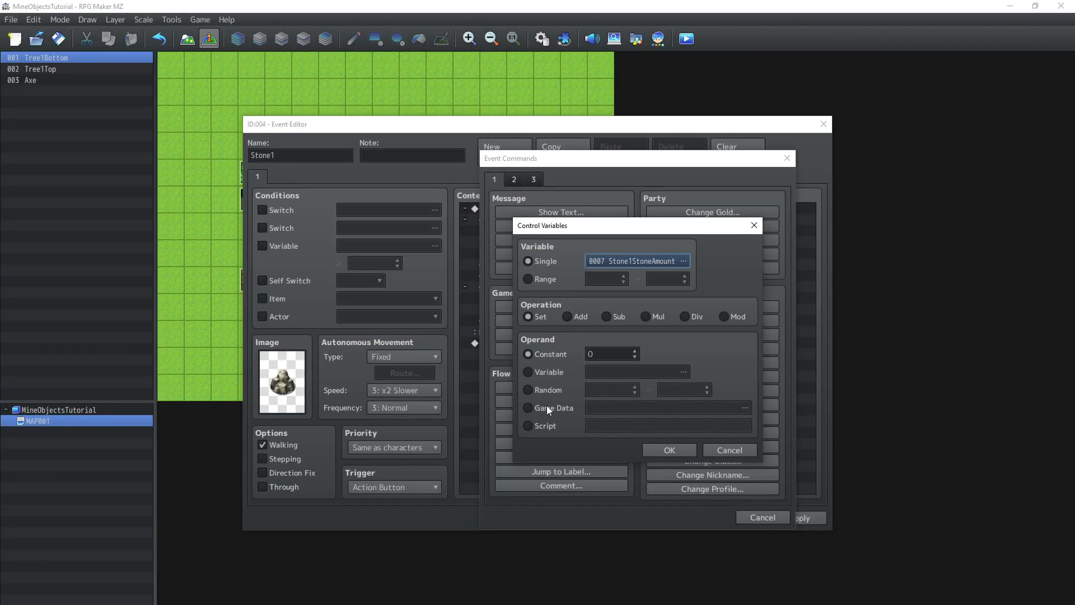
click(552, 391)
text(1)
double_click(663, 389)
text(3)
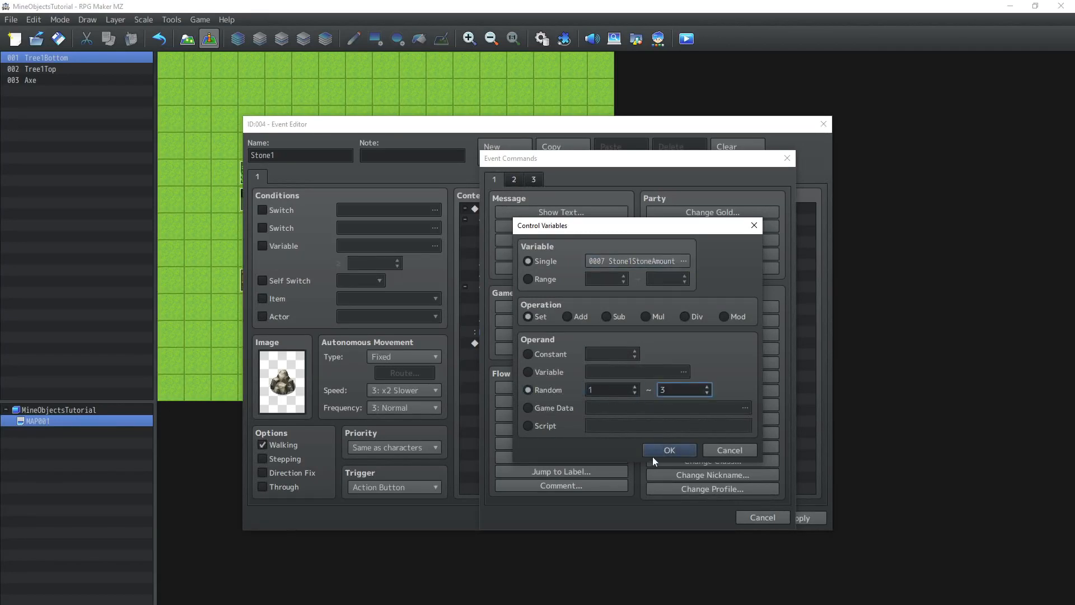
click(653, 449)
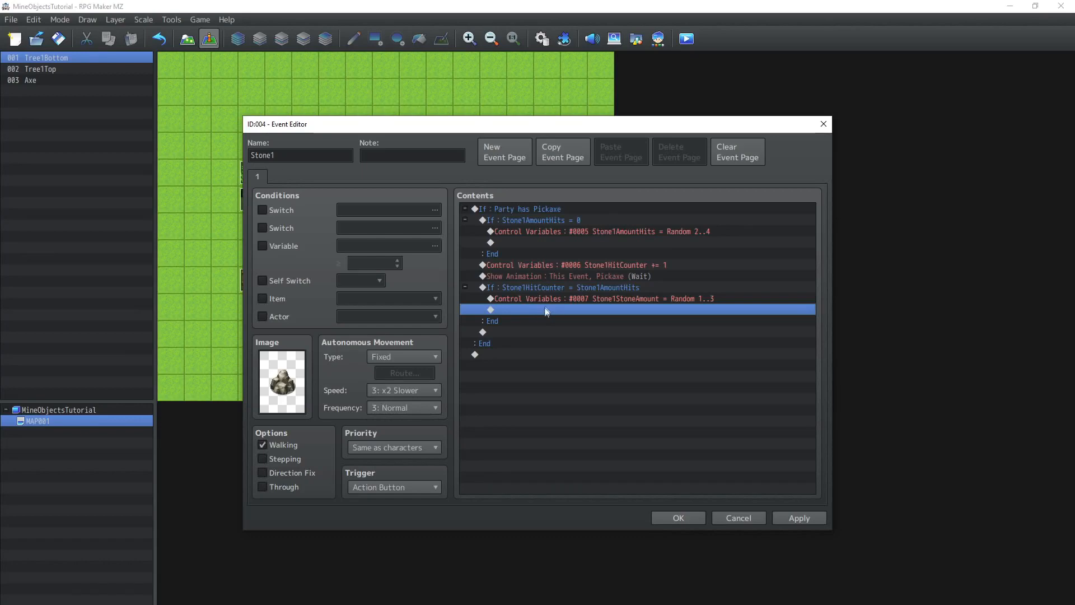
Below the random Stone1StoneAmount command, add a Change Items command increasing item 0033 Stone by variable 0007 Stone1StoneAmount.
double_click(544, 309)
click(573, 317)
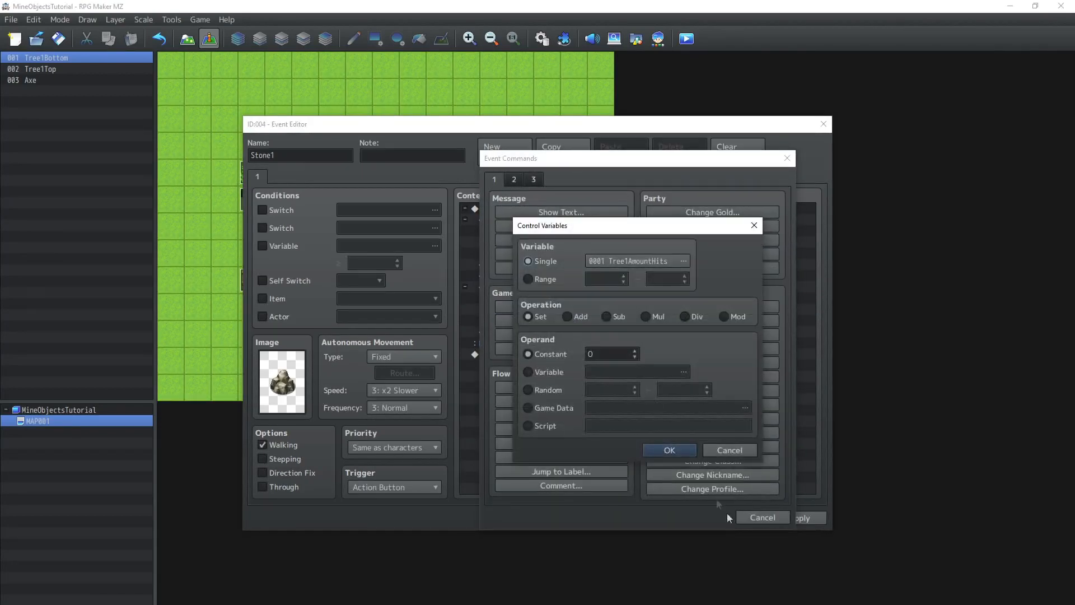
click(728, 448)
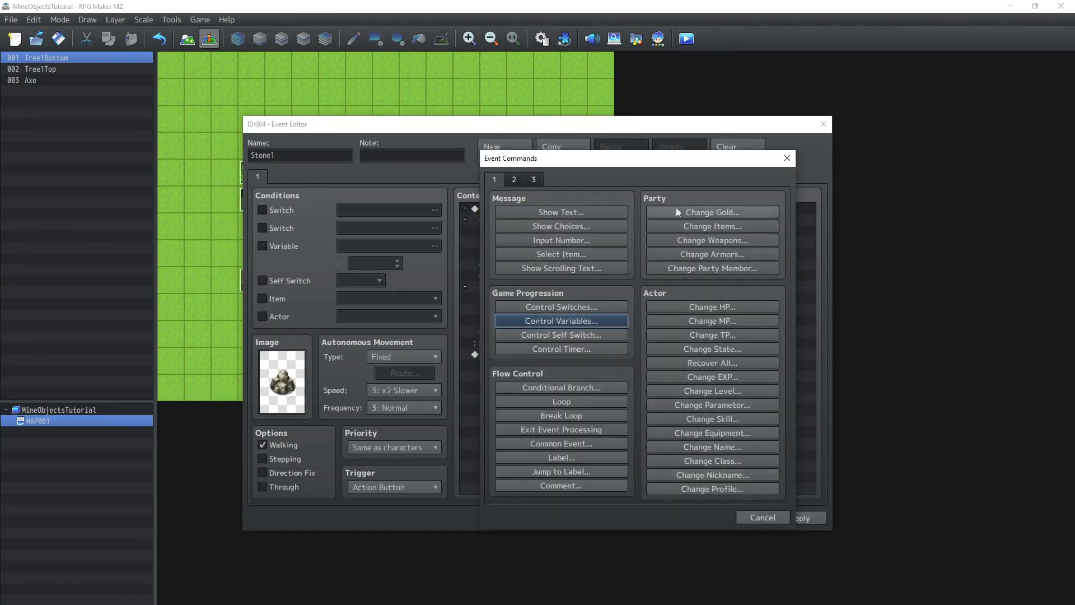
click(694, 226)
click(598, 297)
scroll(610, 493, down, 6)
click(610, 506)
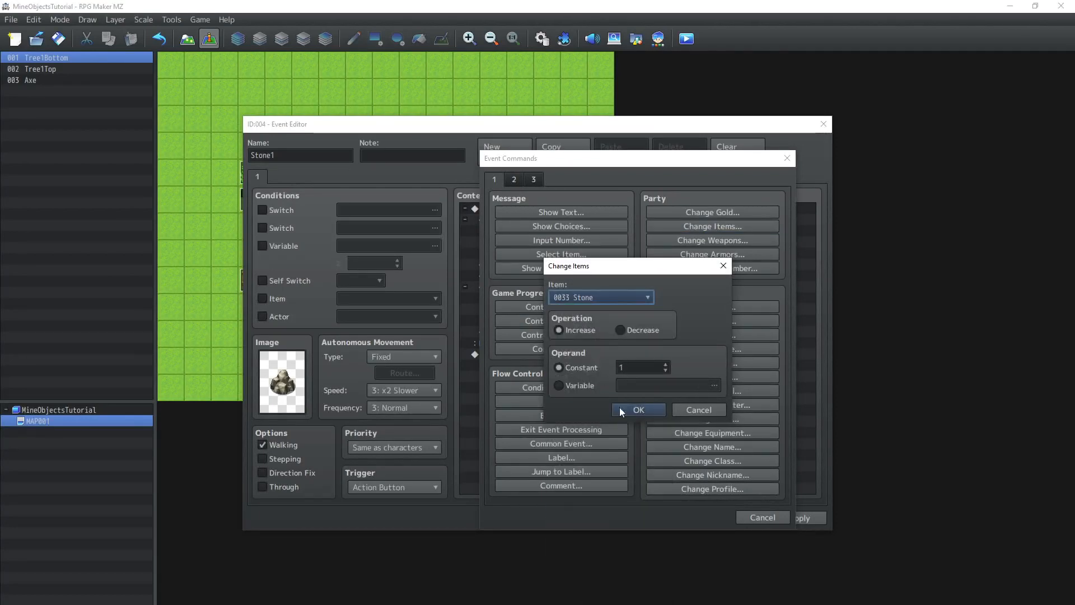
click(597, 384)
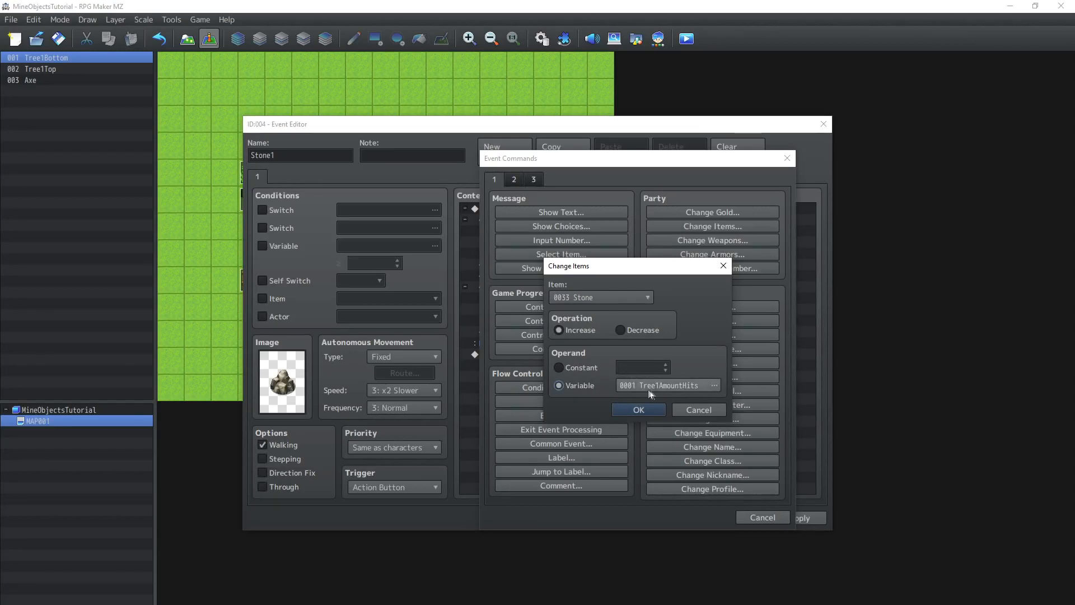
click(714, 385)
click(684, 288)
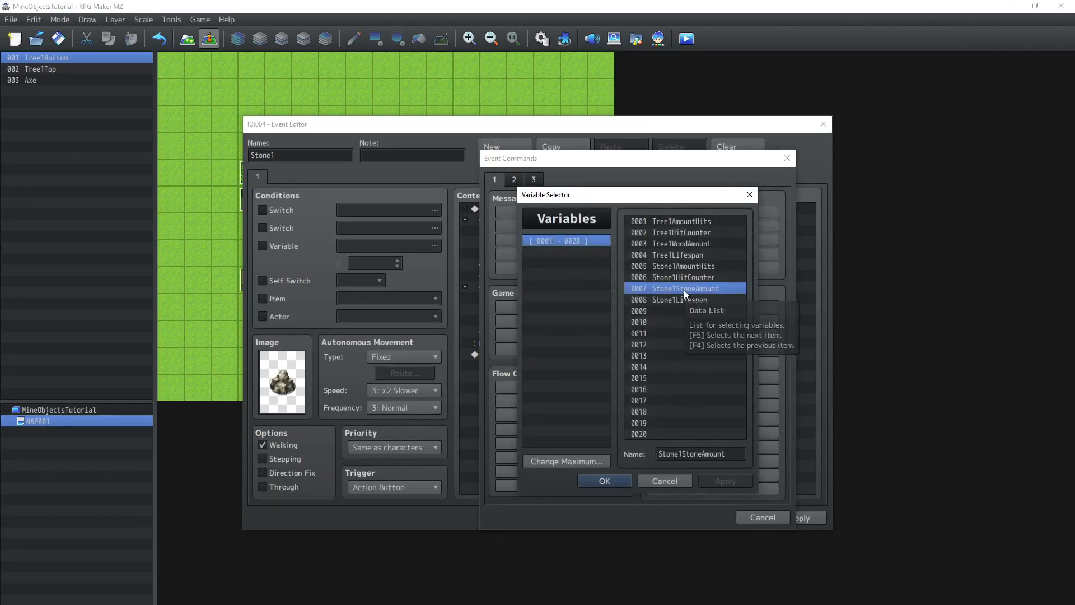
double_click(683, 290)
click(638, 410)
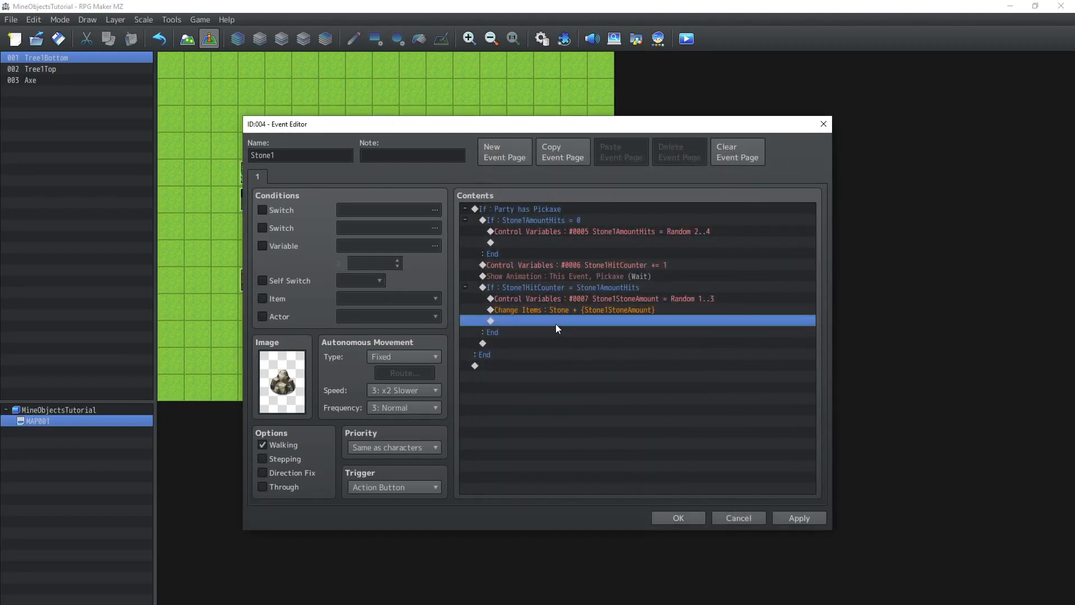
Below the Change Items command, add a Show Text command reading "\V[7] Stones obtained!".
double_click(557, 319)
click(561, 215)
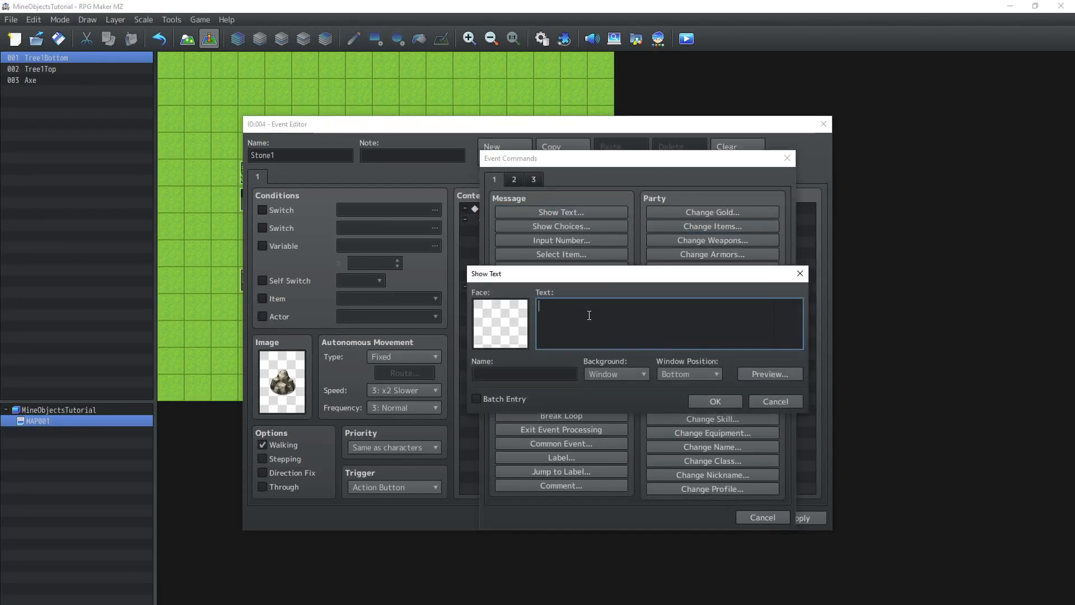
click(800, 273)
drag(715, 159, 782, 359)
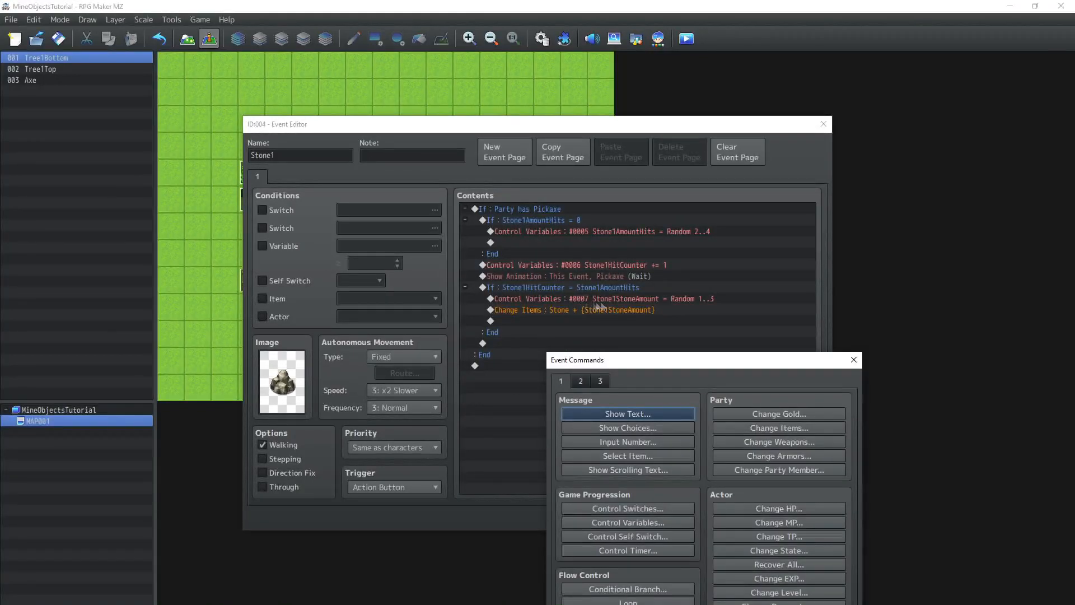
drag(715, 355, 726, 177)
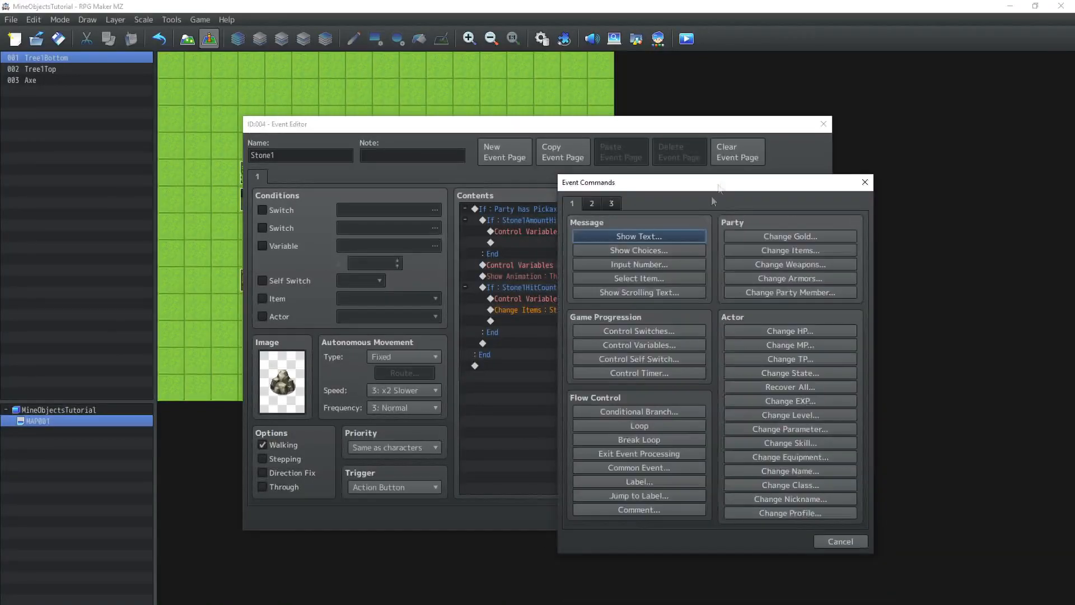
click(675, 238)
text(\)
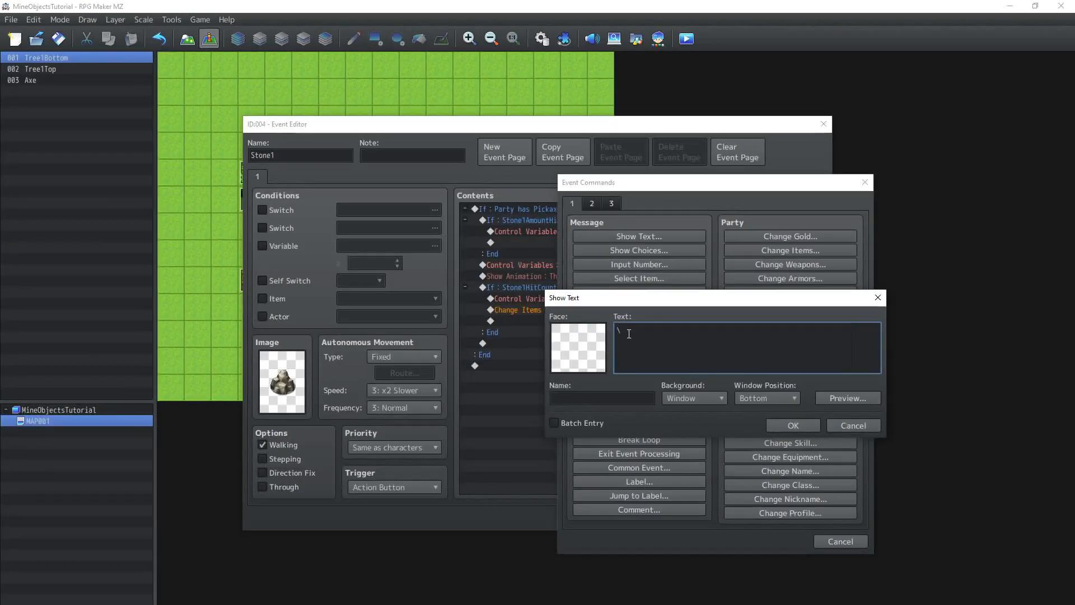
text(V[7] Sto)
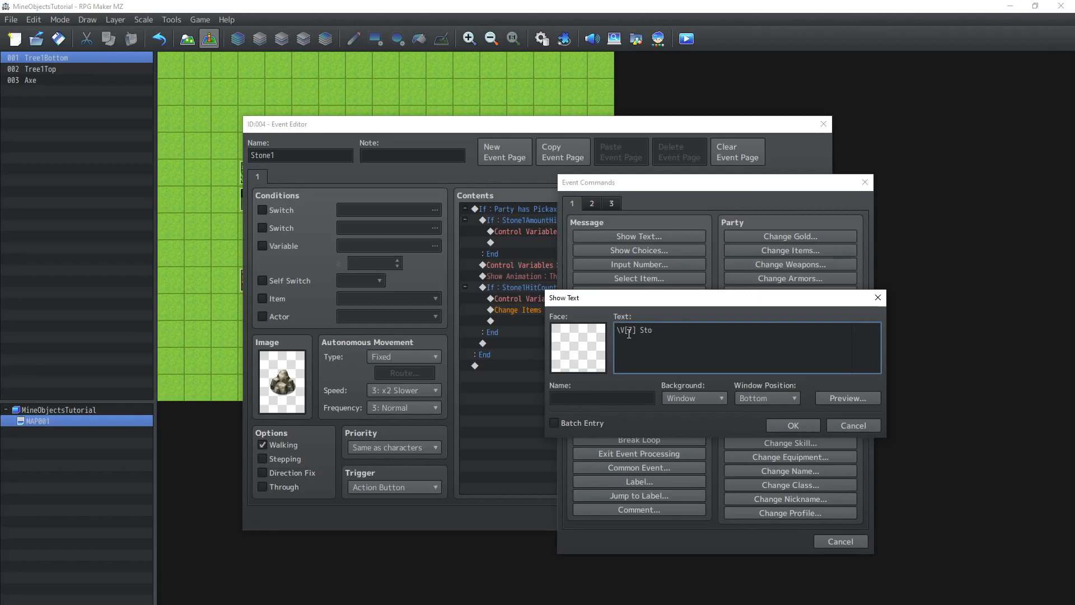
text(nes obtained)
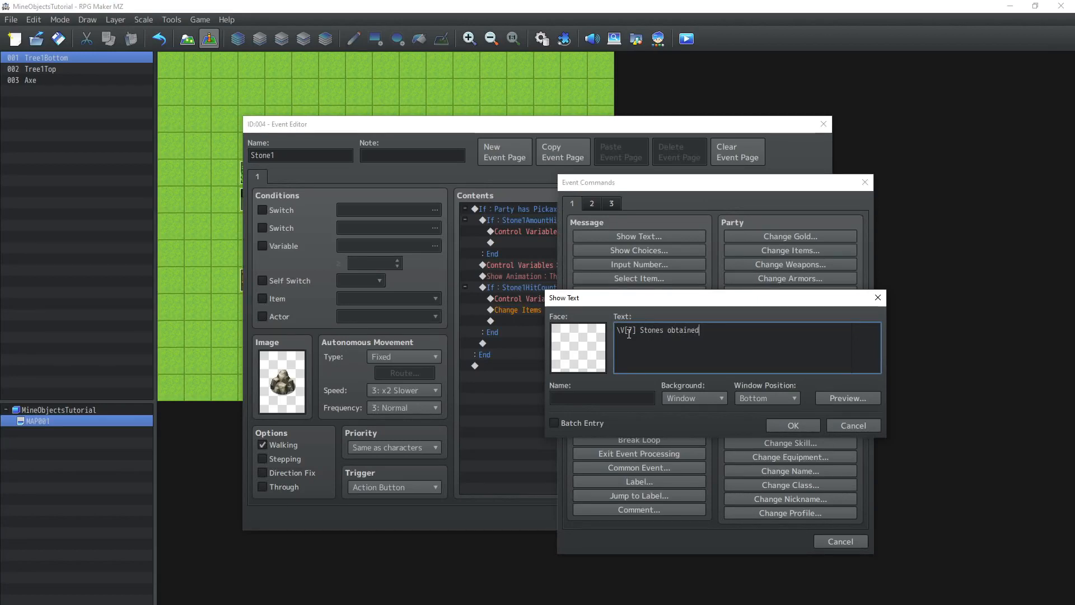
click(808, 427)
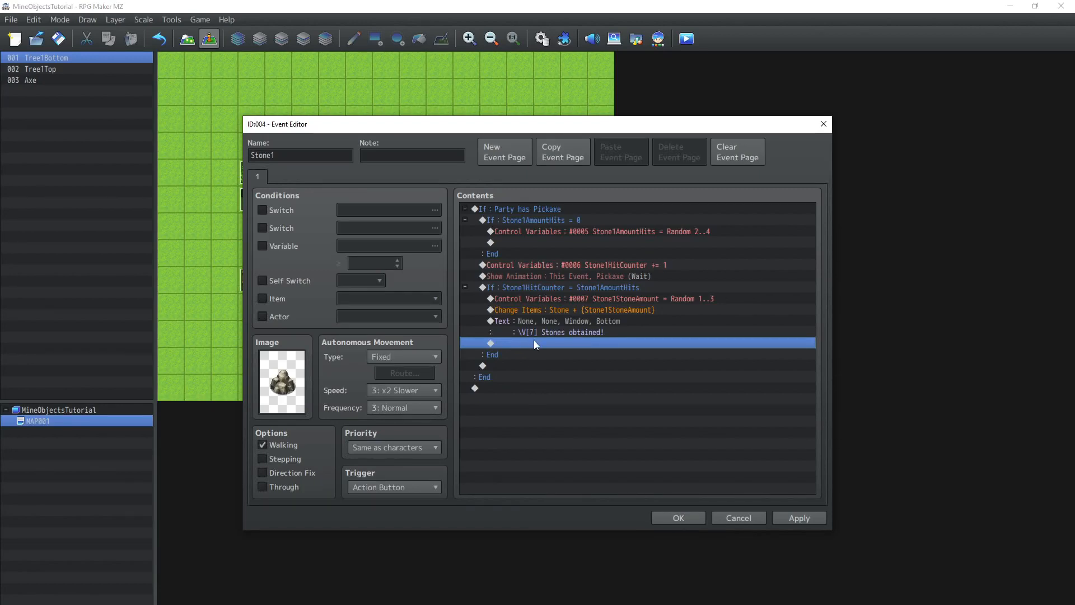
Below the obtained message, add a Control Variables command setting variable 0006 Stone1HitCounter to 0.
double_click(534, 341)
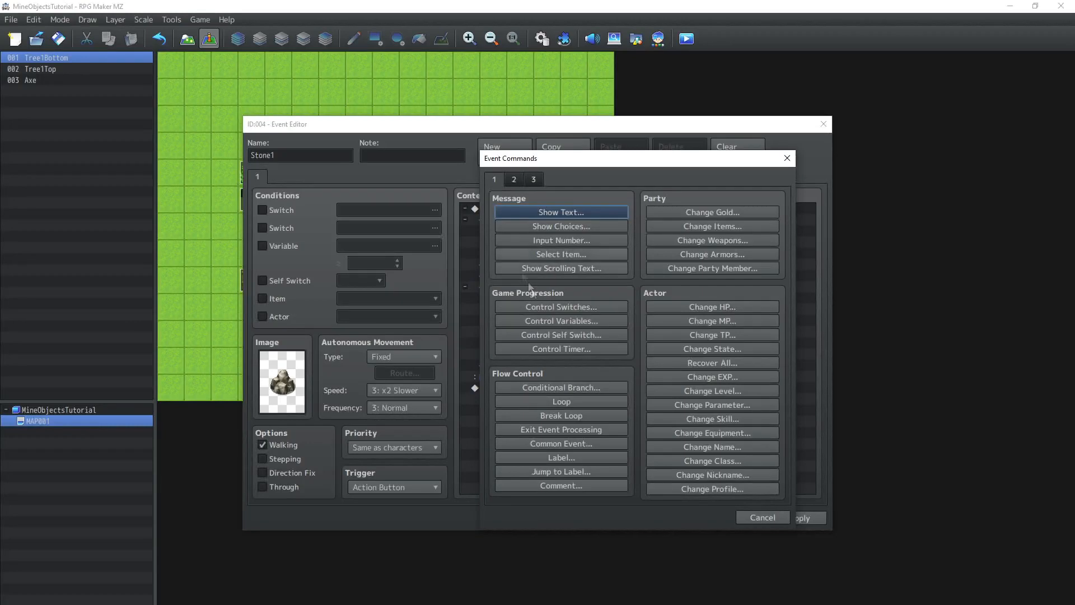
click(539, 322)
click(613, 263)
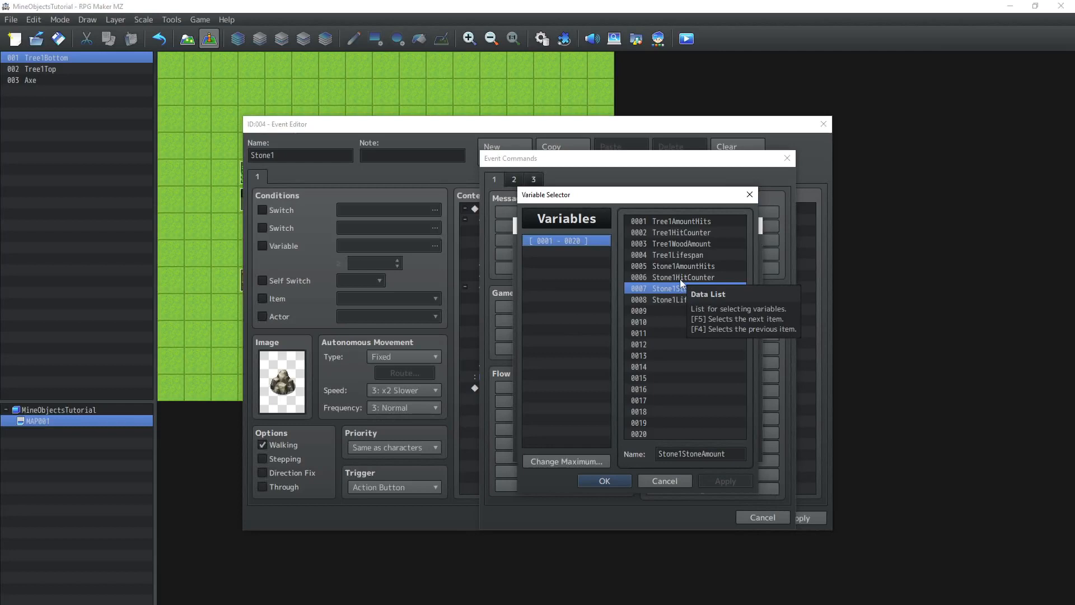
double_click(684, 278)
click(660, 451)
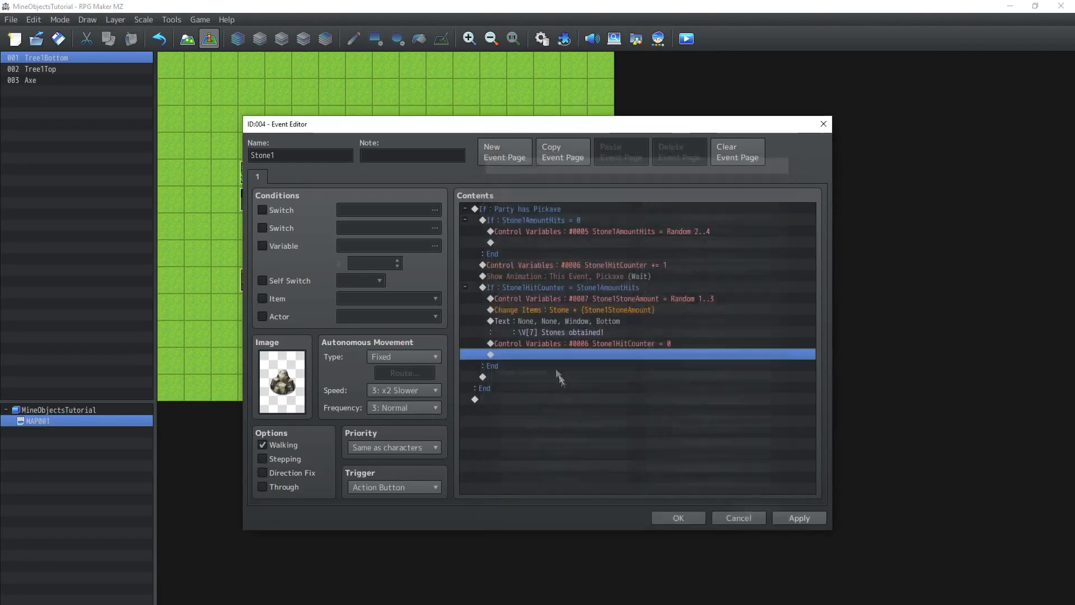
Below the Stone1HitCounter reset, add a Control Variables command setting variable 0005 Stone1AmountHits to 0.
double_click(547, 354)
click(586, 320)
click(691, 251)
double_click(691, 265)
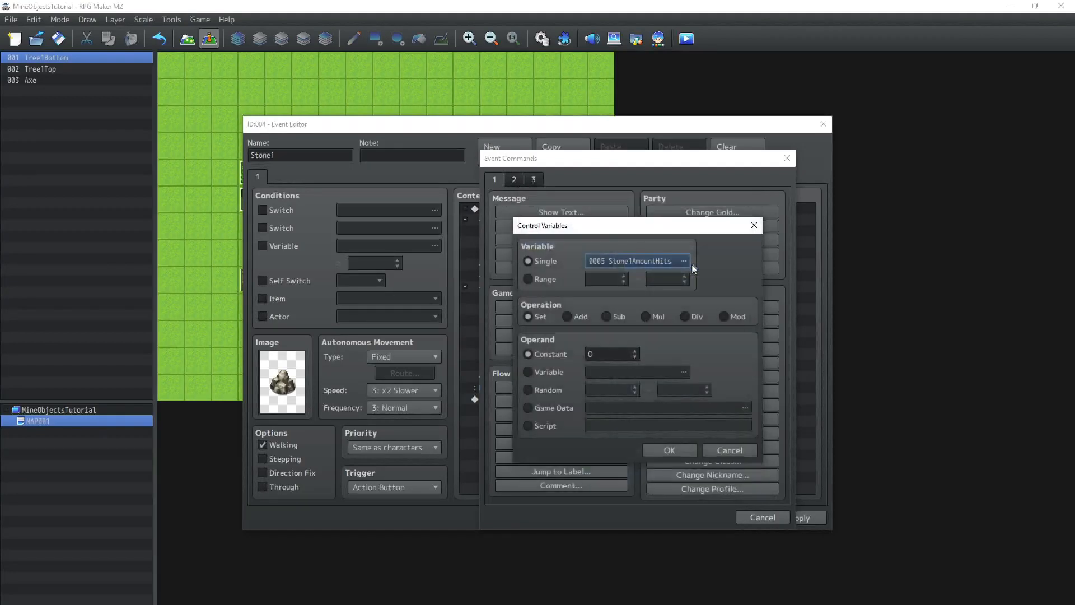
click(664, 453)
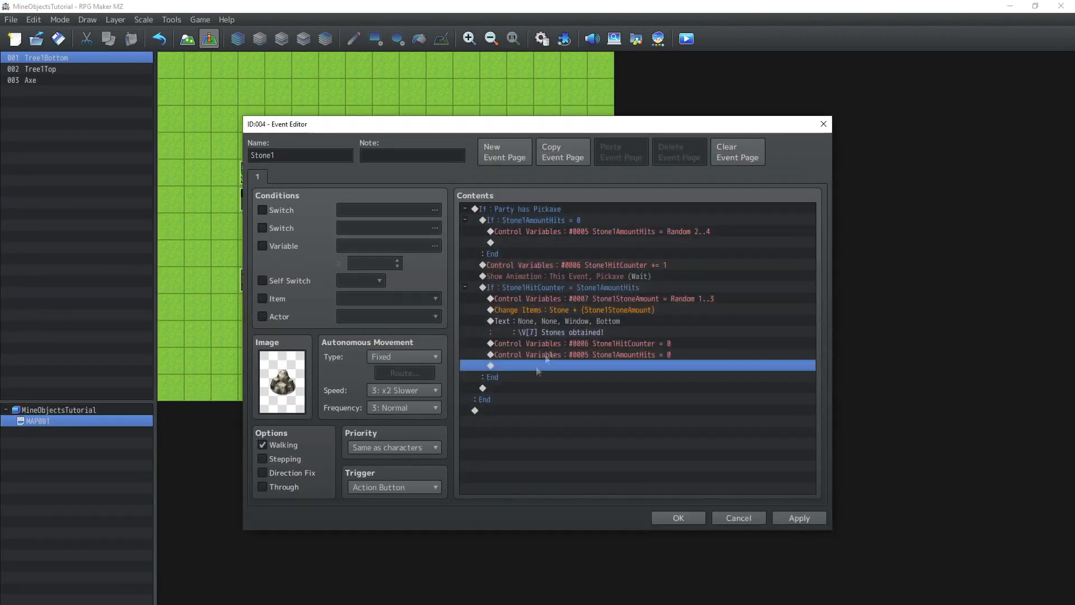
Below the Stone1AmountHits reset, add a Control Variables command setting variable 0008 Stone1Lifespan to 1.
double_click(530, 369)
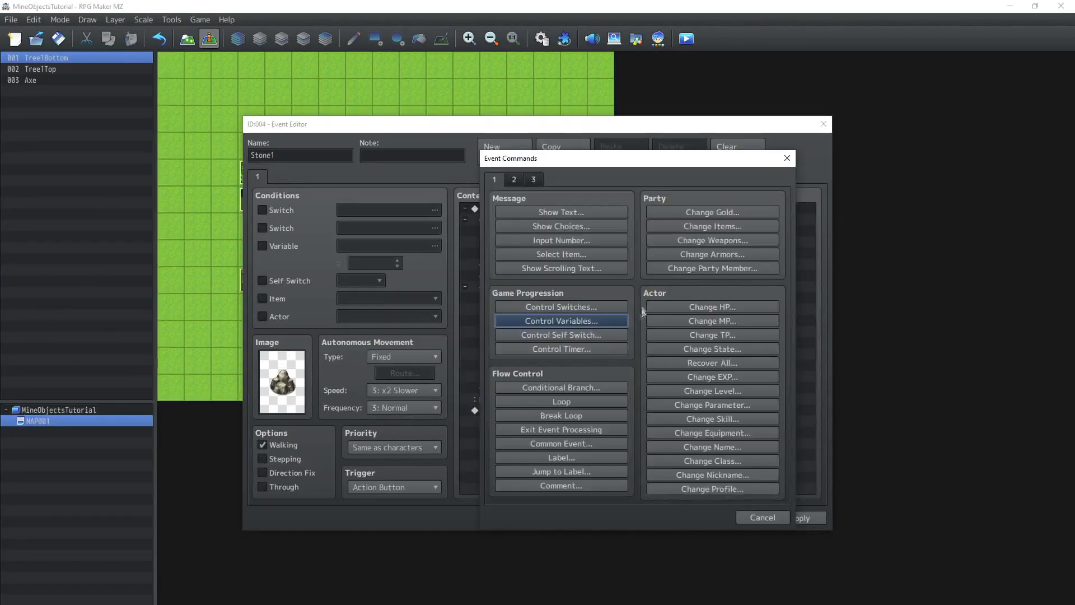
click(594, 321)
click(622, 263)
double_click(663, 298)
click(591, 353)
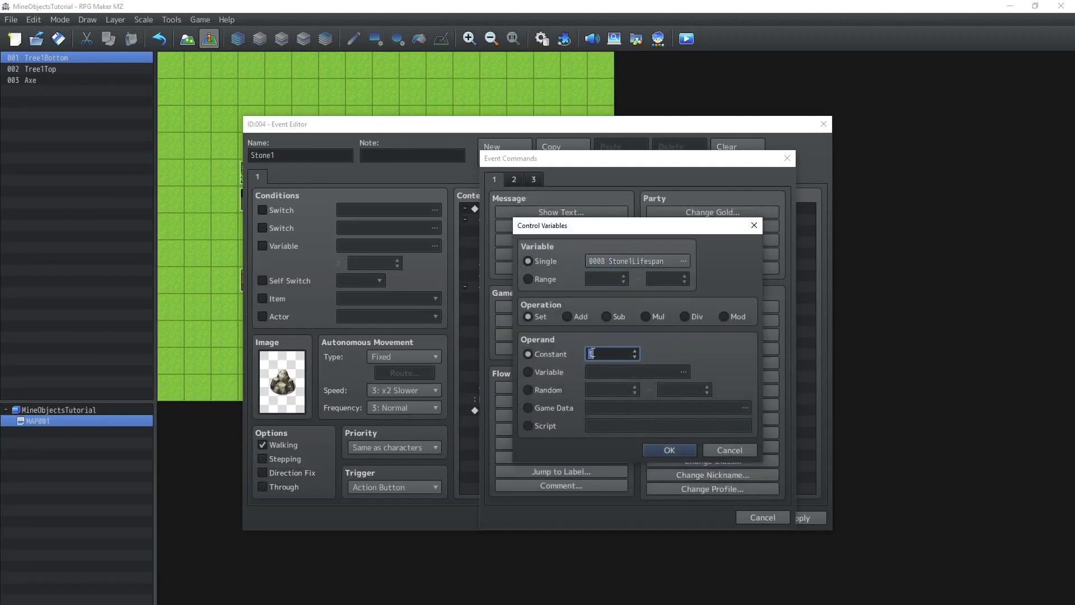
click(664, 451)
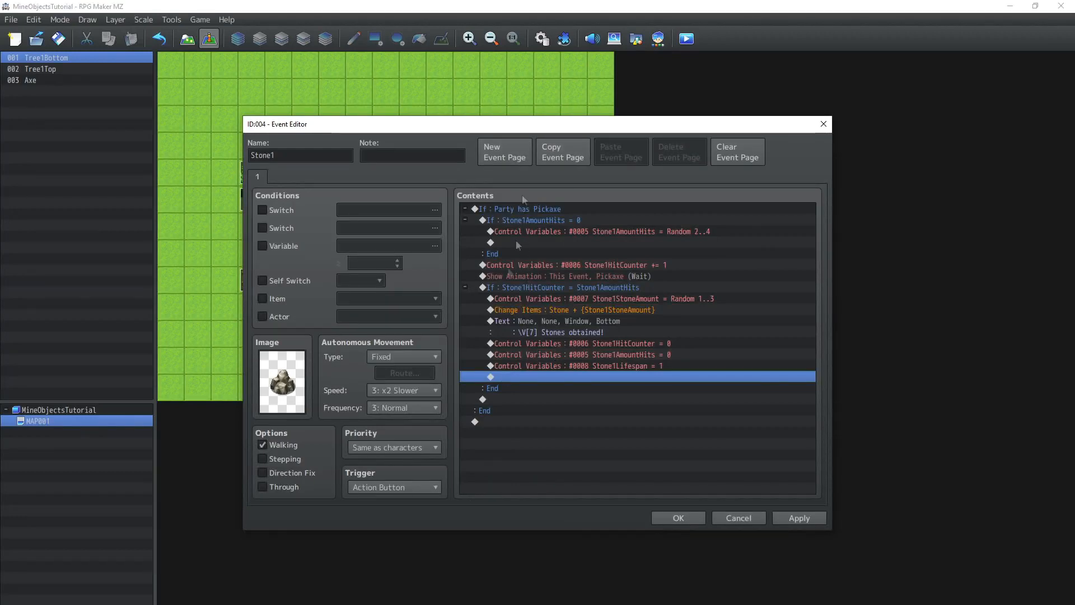
Add a second event page to Stone1 and set its trigger to Parallel.
click(527, 152)
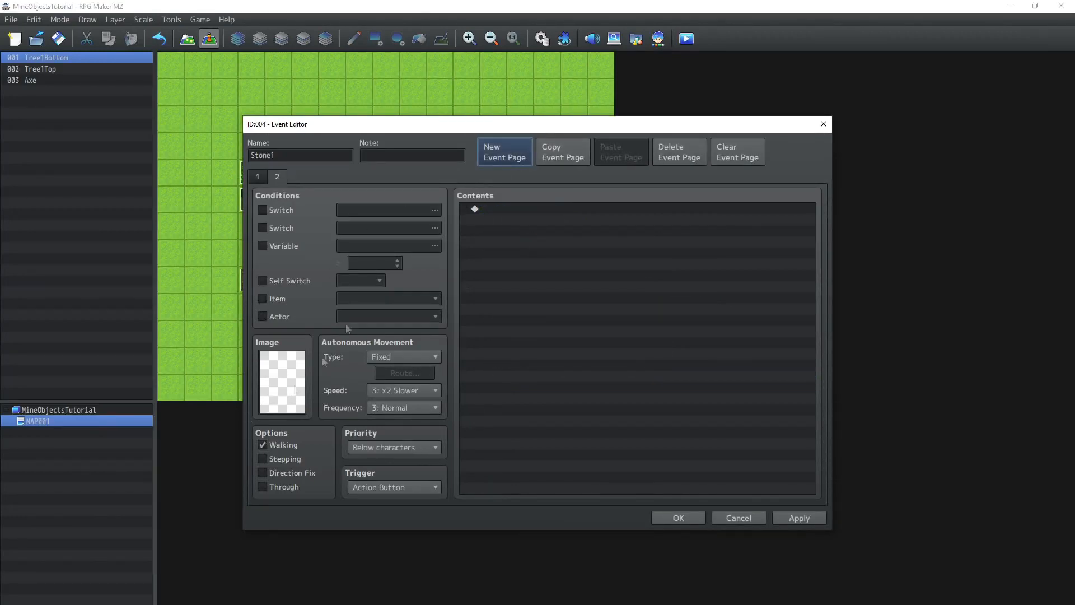
click(377, 485)
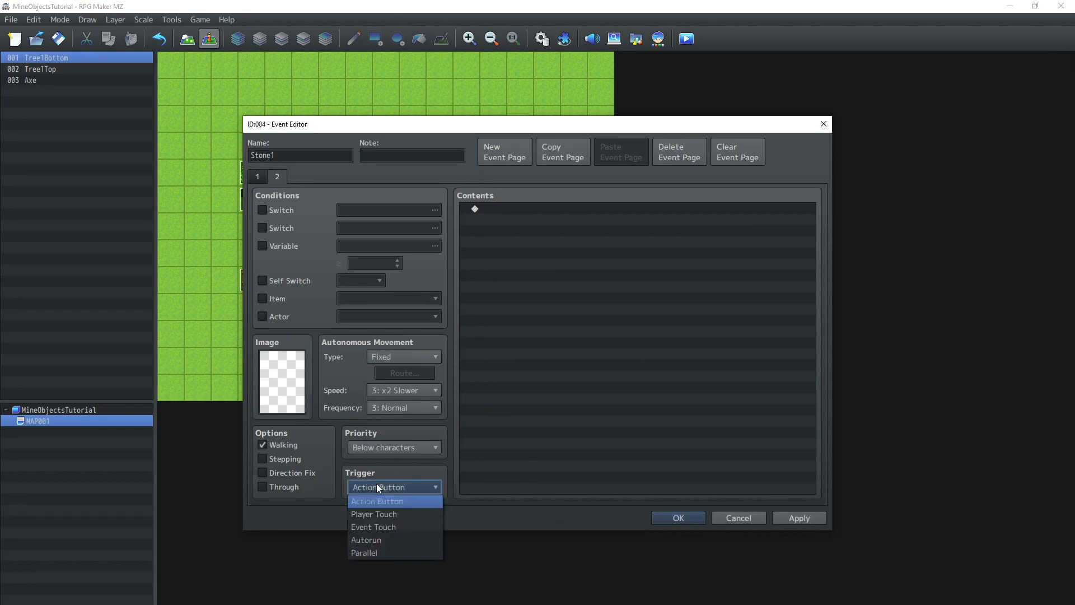
click(375, 552)
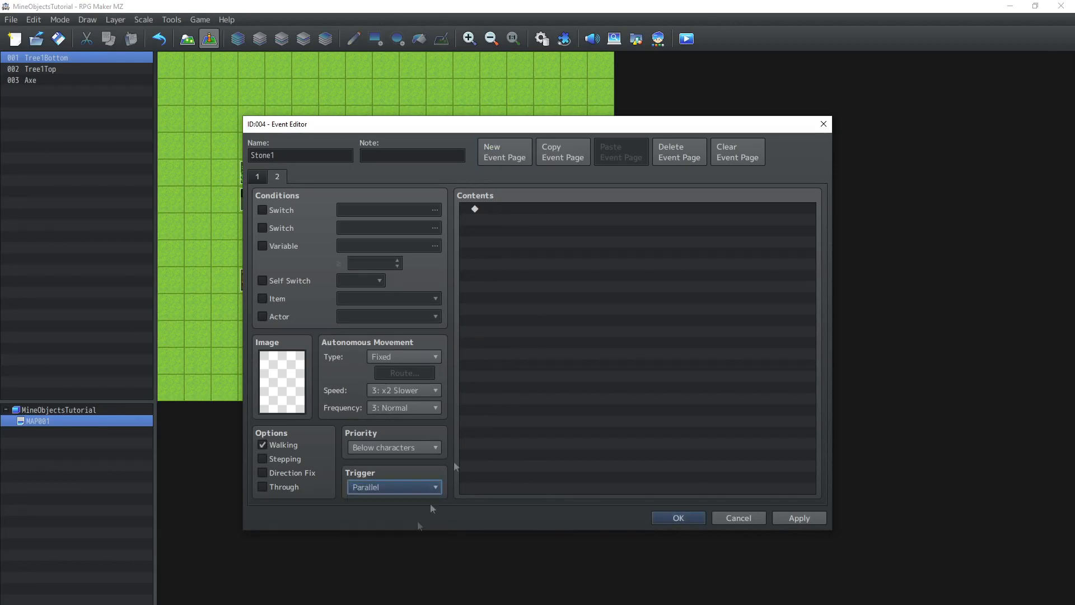
Give page 2 a variable condition requiring 0008 Stone1Lifespan to be at least 3.
click(275, 243)
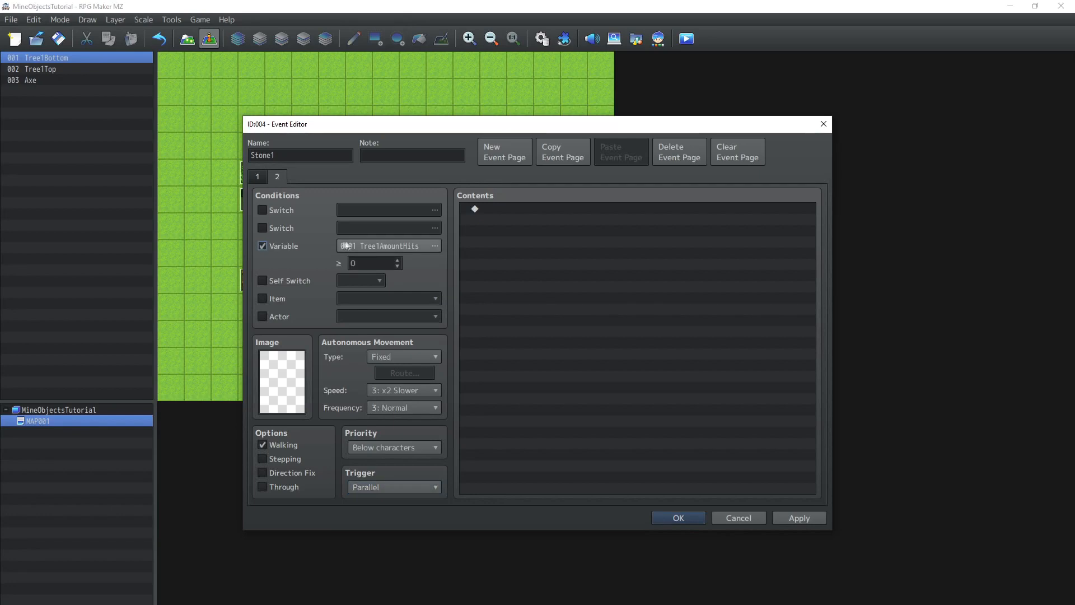
click(411, 242)
click(582, 283)
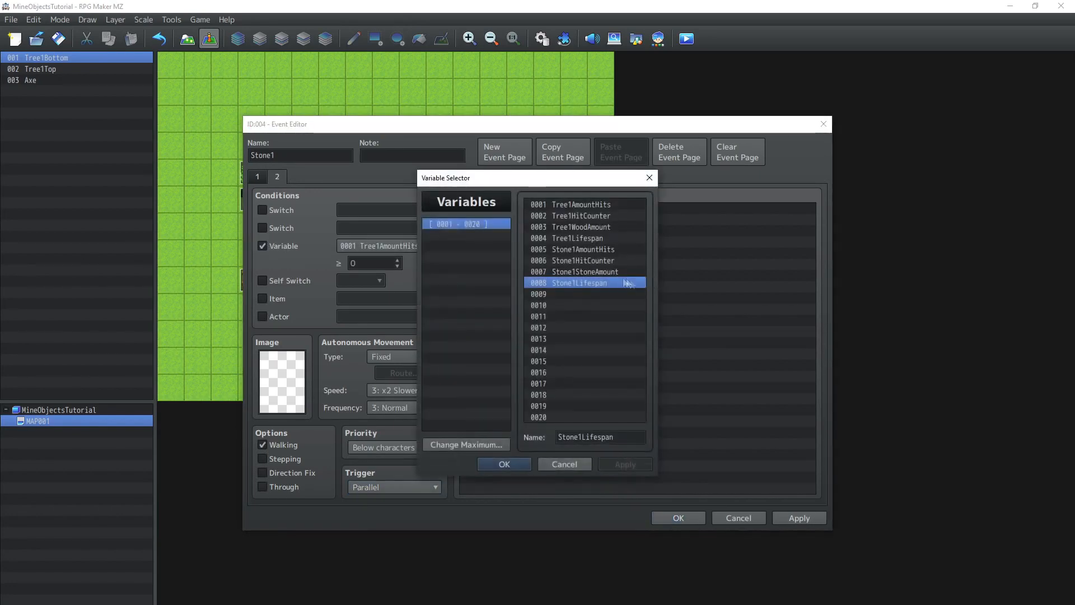
double_click(585, 285)
double_click(364, 267)
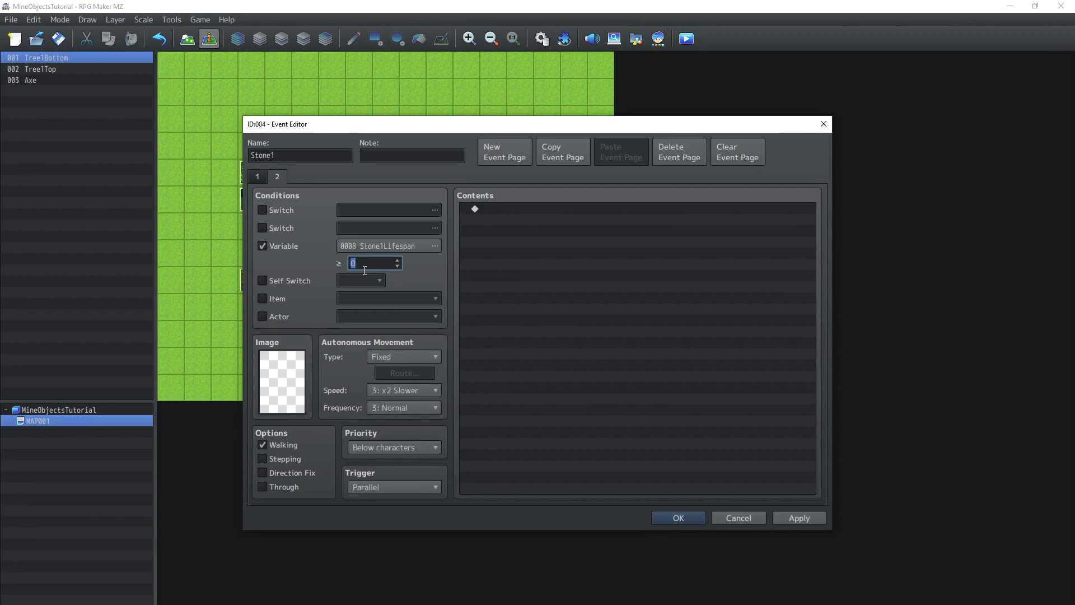
text(3)
click(523, 206)
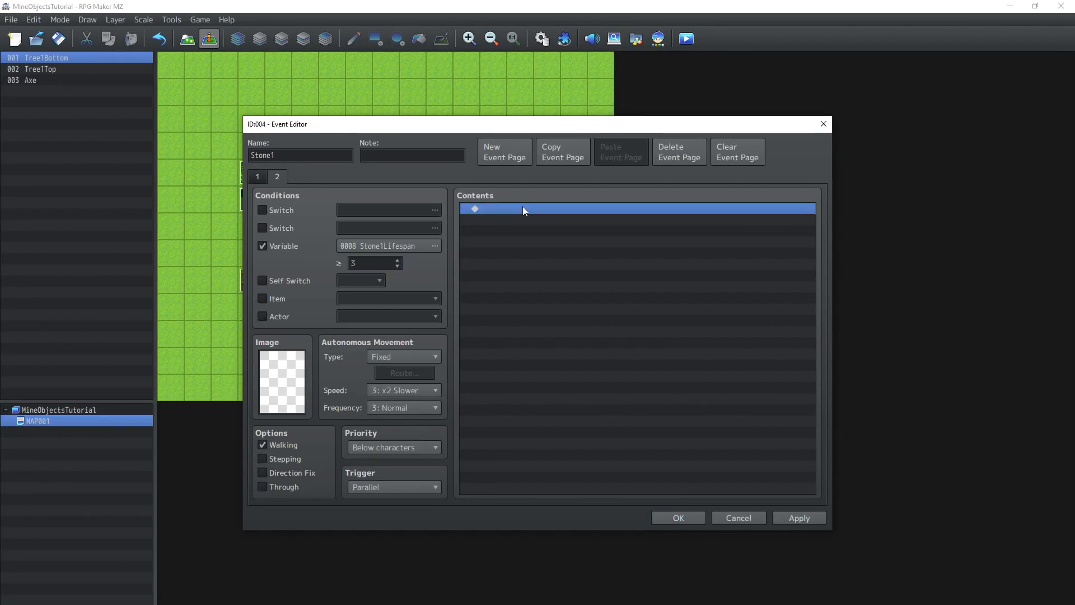
double_click(355, 264)
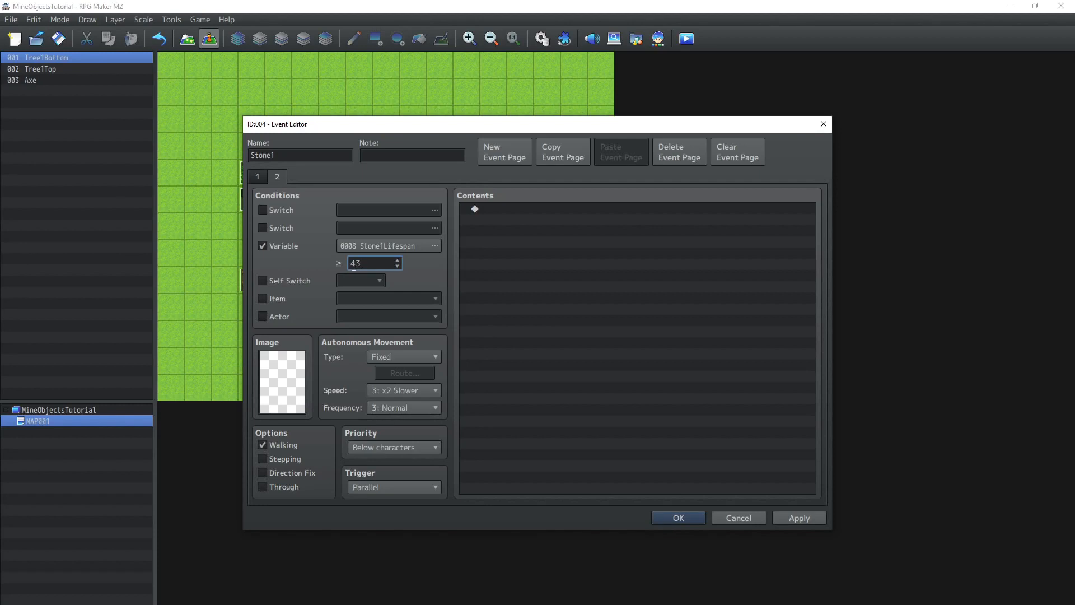
text(3)
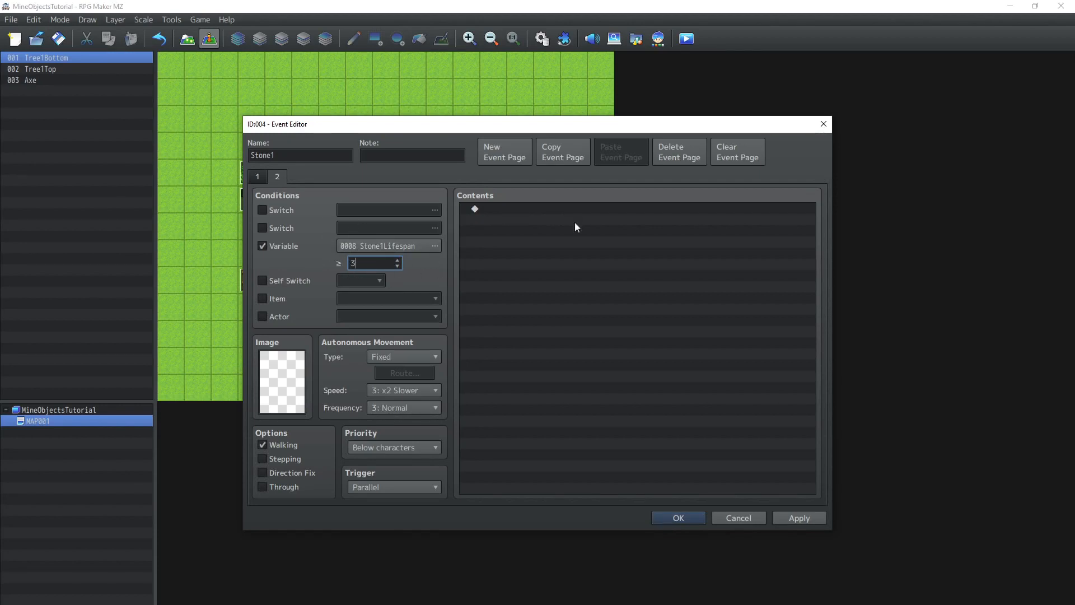
Add a Wait command of 120 frames as the first command of page 2.
double_click(512, 215)
click(514, 180)
click(690, 212)
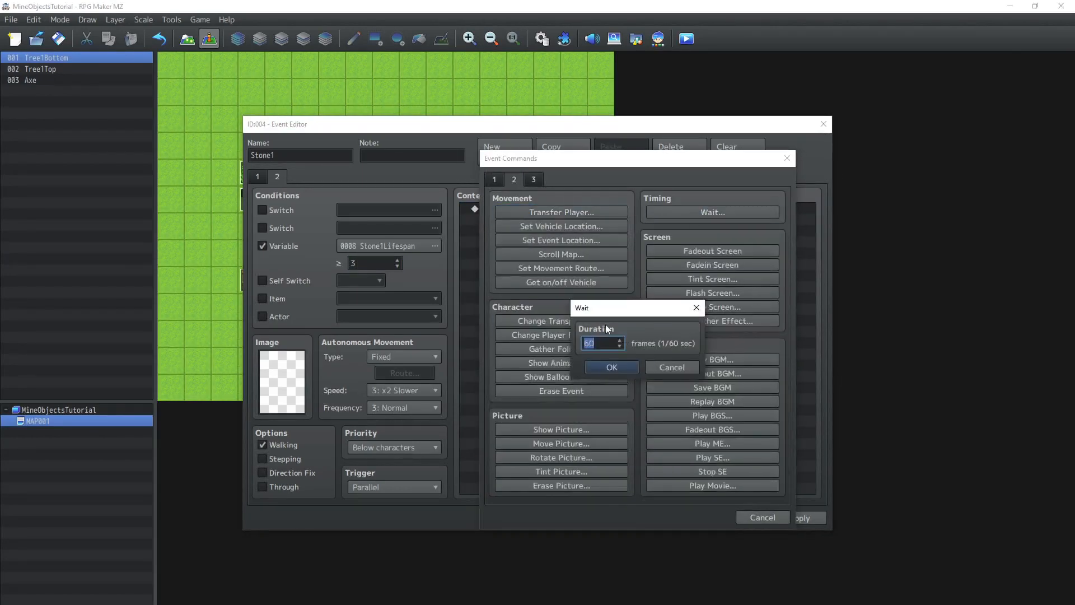
text(120)
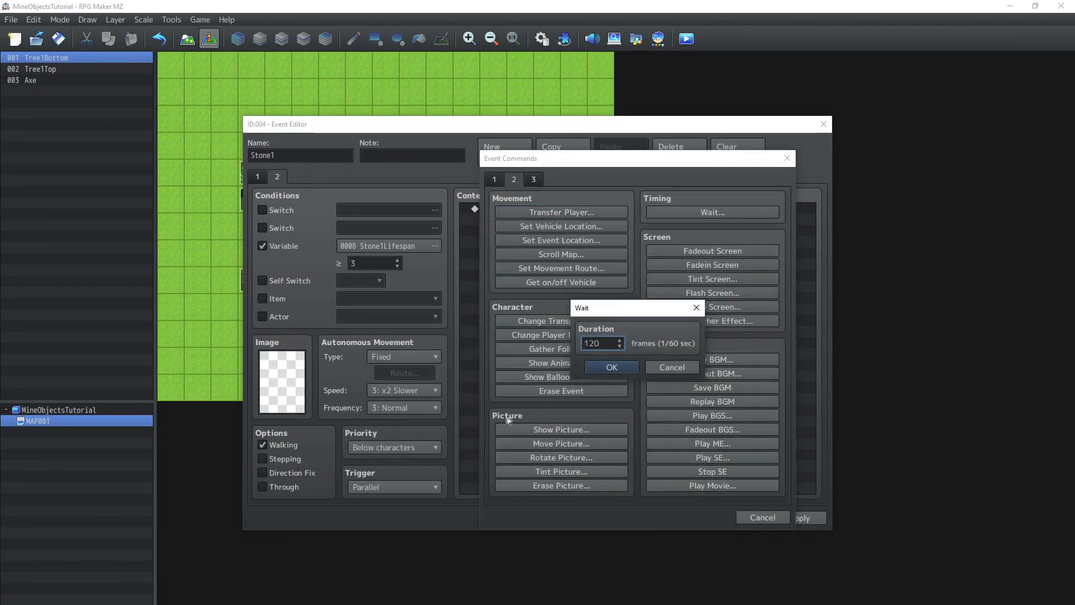
click(608, 366)
Below page 2's Wait command, add a Control Variables command setting 0008 Stone1Lifespan to 0, and save the Stone1 event.
double_click(509, 225)
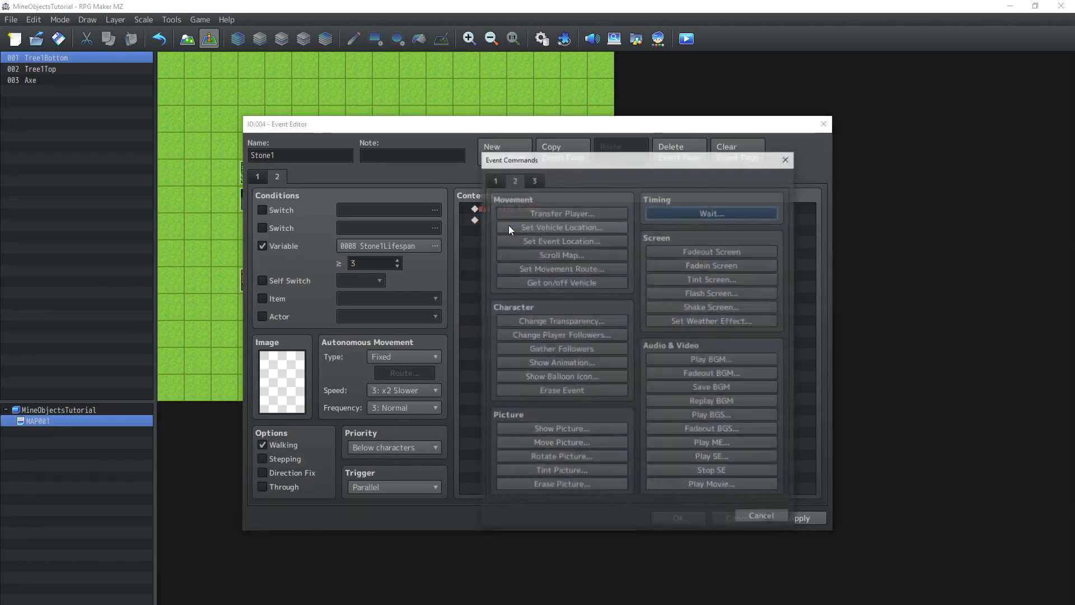
click(494, 179)
click(554, 320)
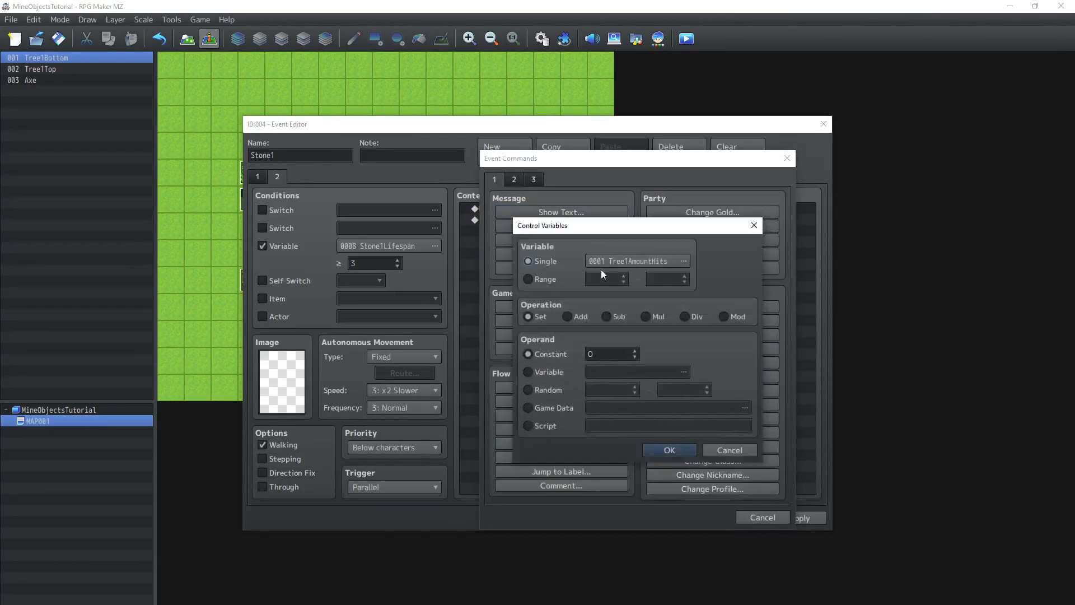
click(639, 261)
double_click(690, 301)
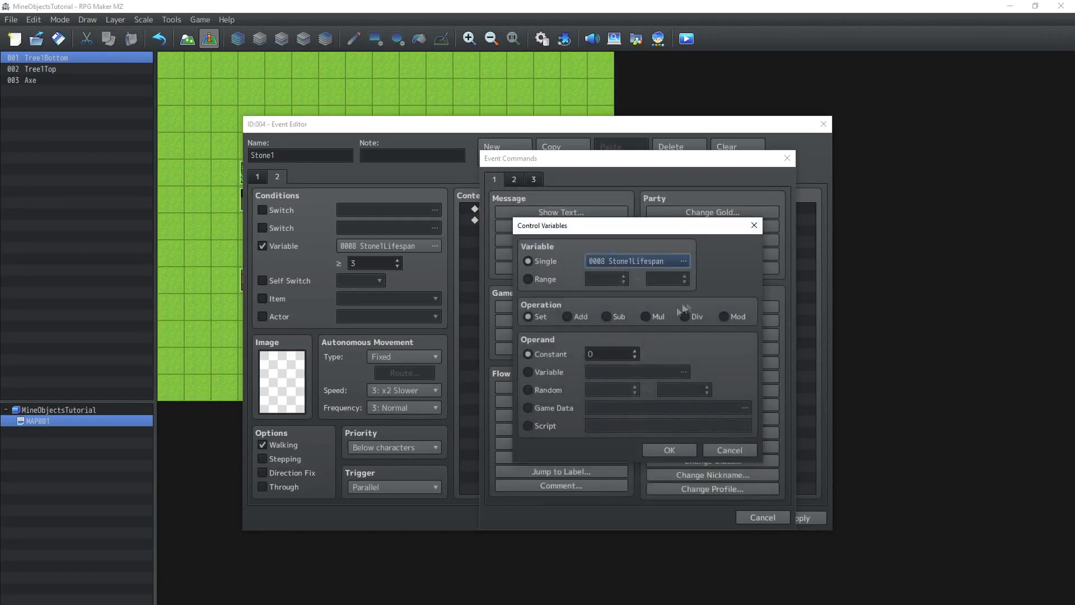
click(668, 452)
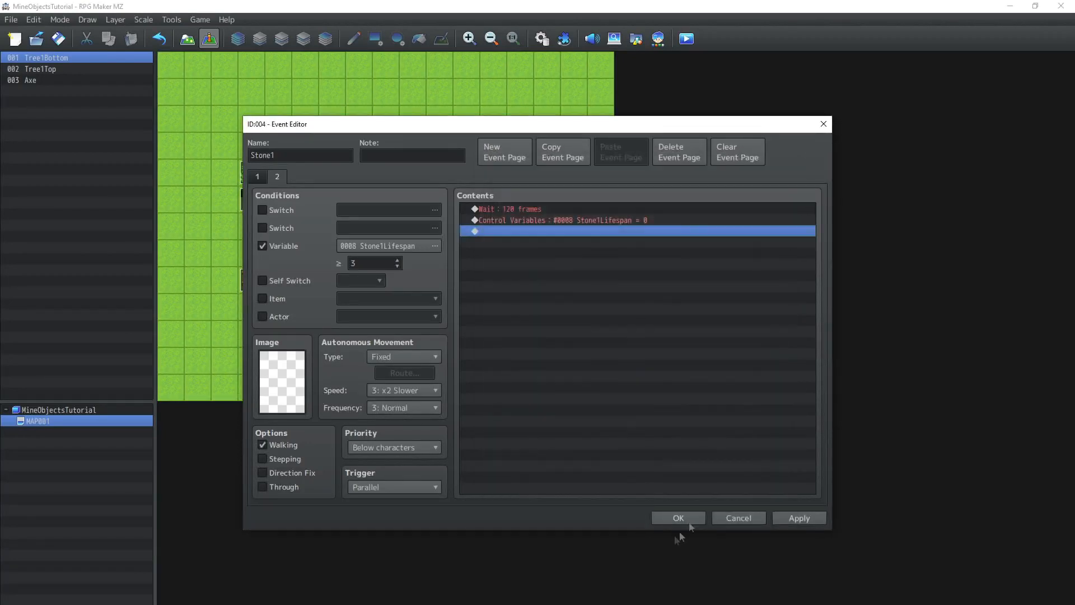
click(677, 518)
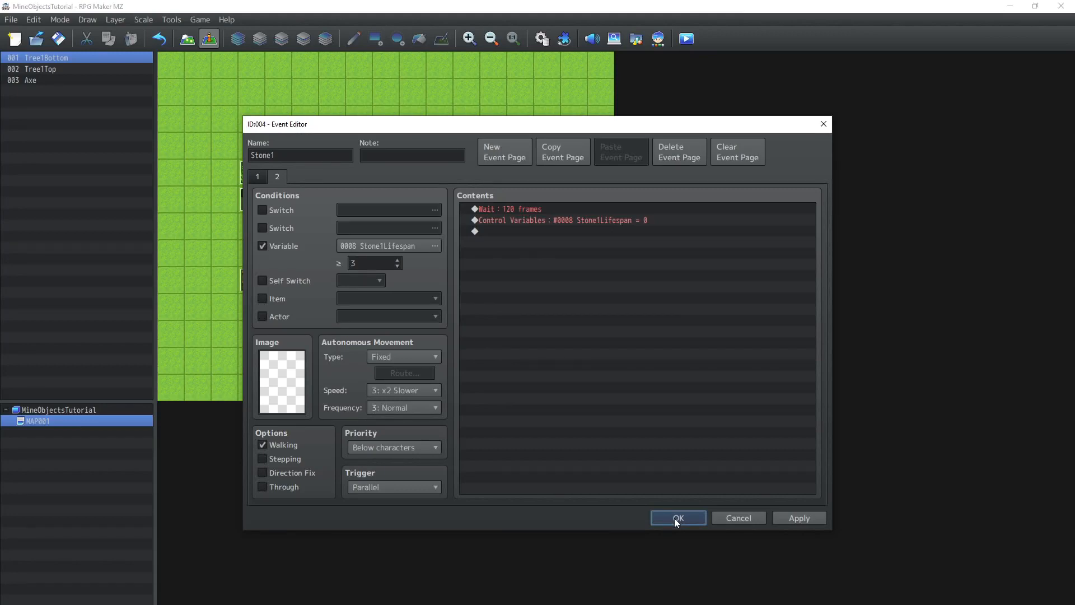
click(678, 519)
Copy the Axe chest event onto the empty tile below the stone and name the copy Pickaxe.
click(501, 289)
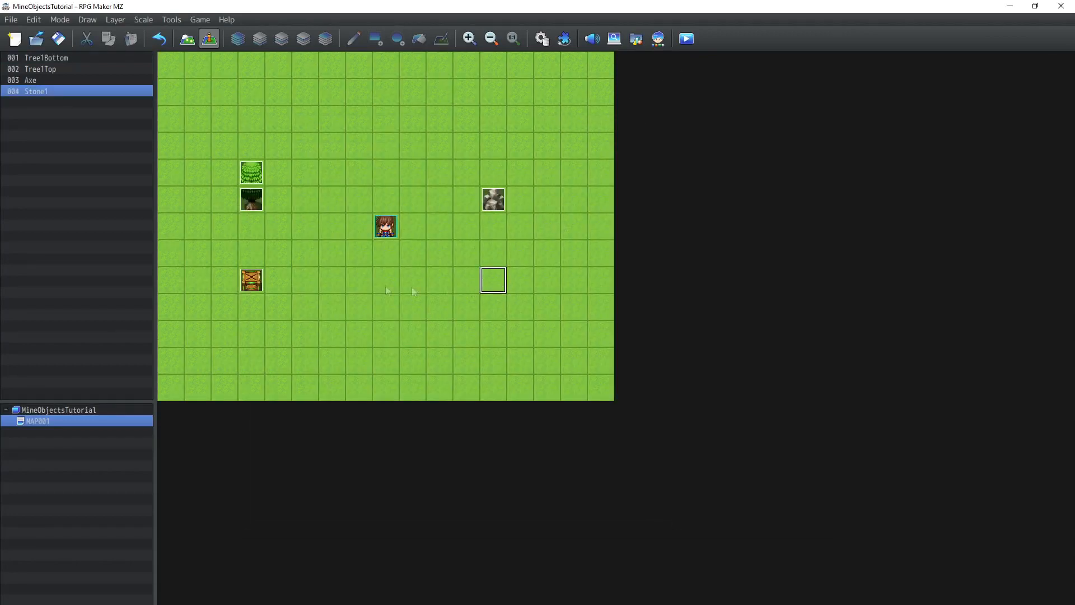
click(255, 282)
click(499, 288)
key(ctrl+v)
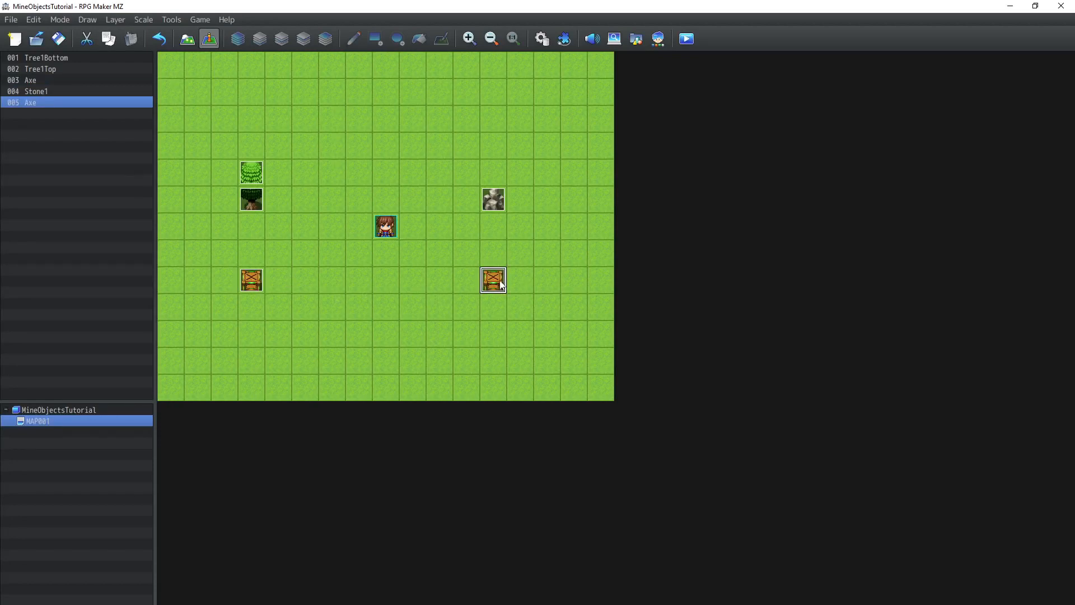
double_click(500, 283)
double_click(277, 156)
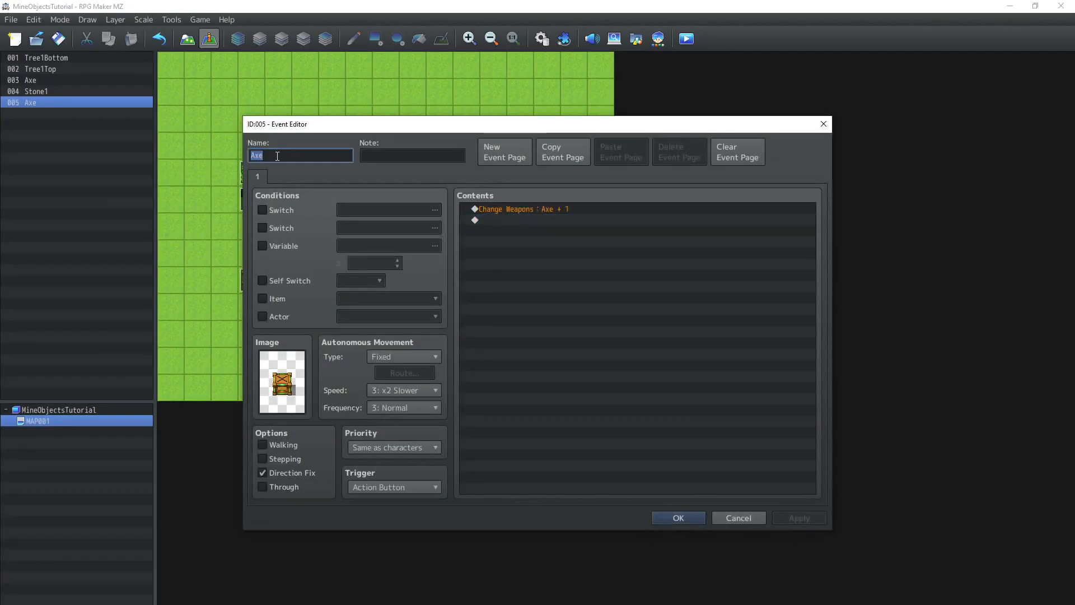
text(Pickaxe)
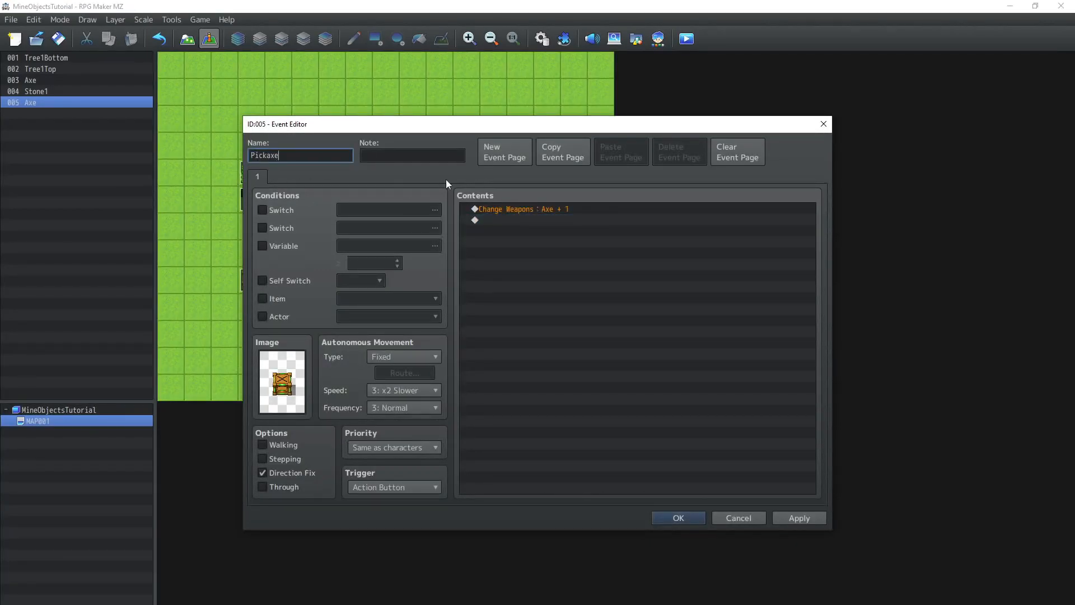
Change the copied chest's Change Weapons command to give one Pickaxe instead of an Axe, and save the event.
click(497, 210)
right_click(499, 211)
click(511, 214)
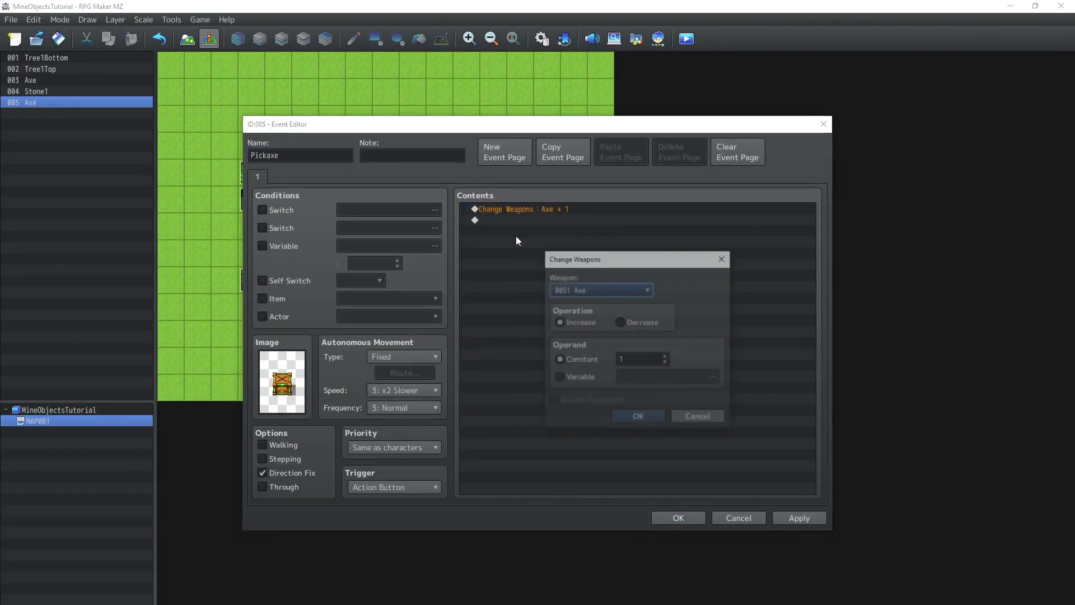
click(635, 289)
click(619, 460)
click(638, 418)
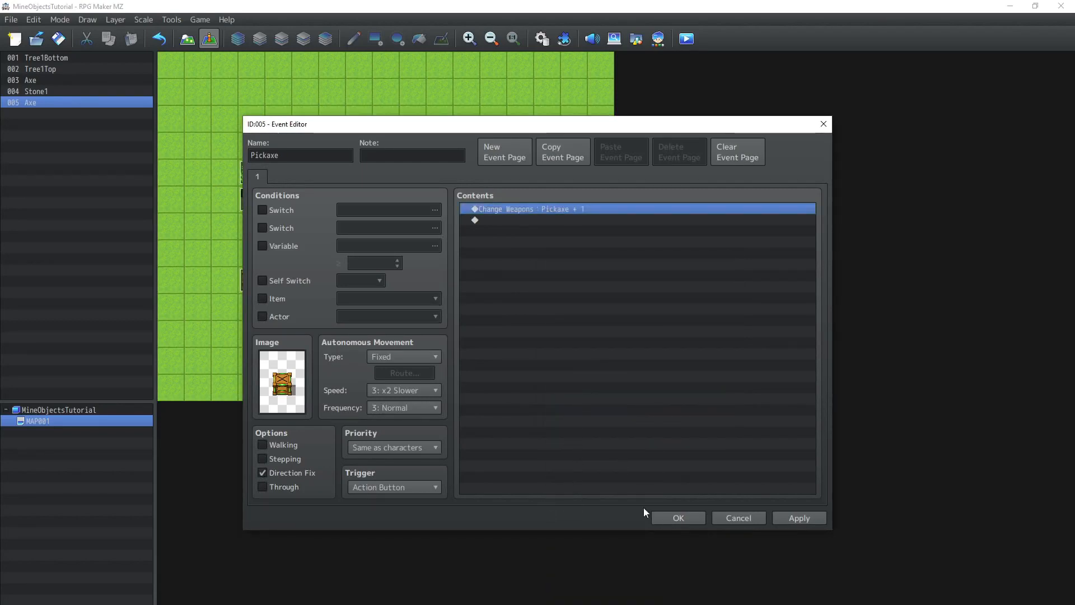
click(677, 519)
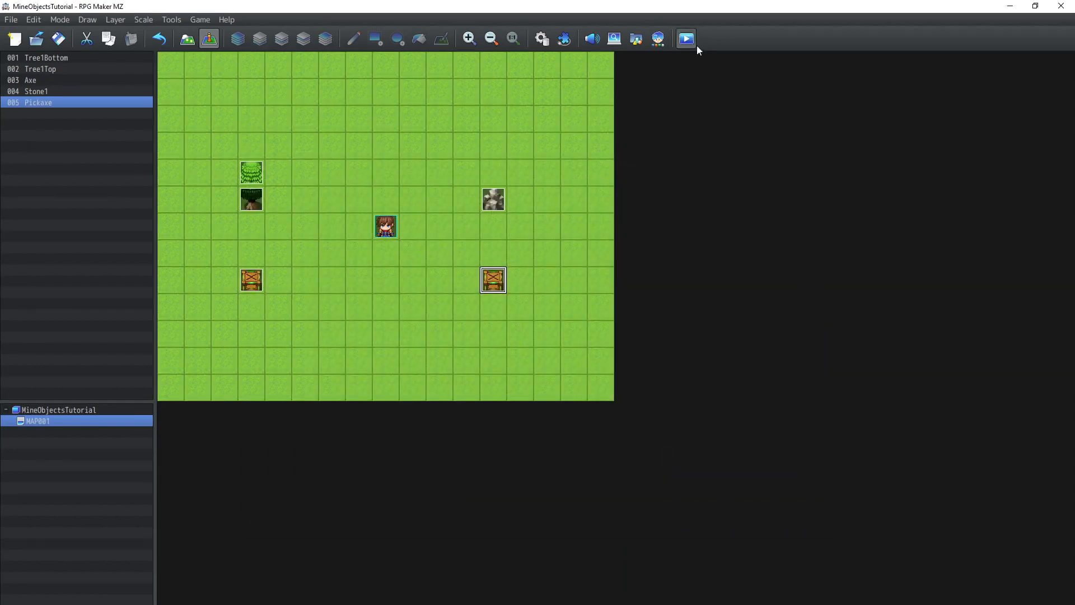
Start a playtest with a new game and walk the party to the Pickaxe chest below the stone.
click(695, 44)
click(527, 346)
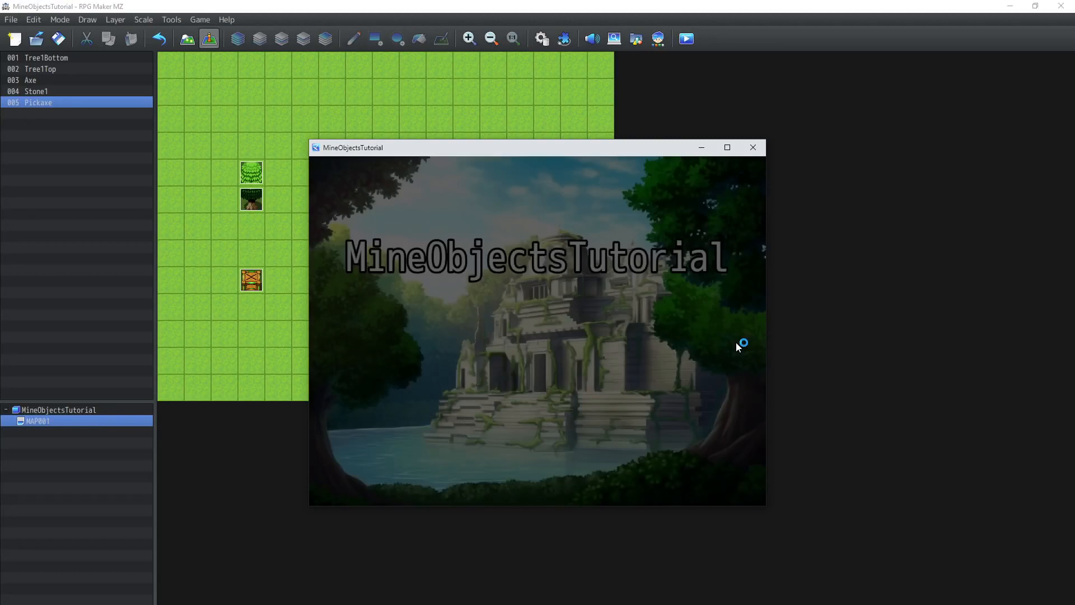
key(Return)
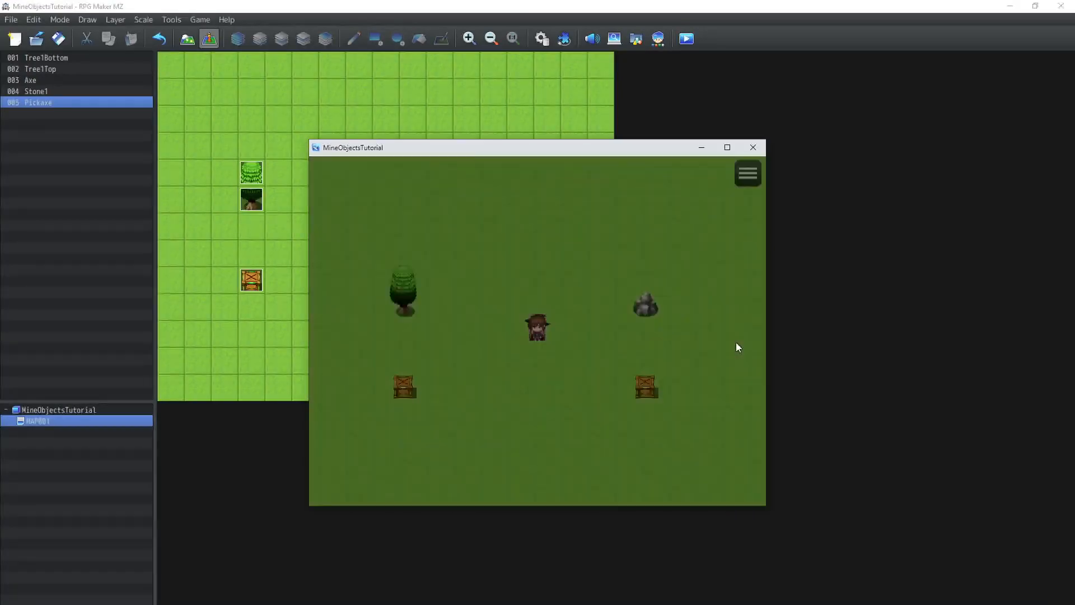
key(Right)
key(Right)
key(Up)
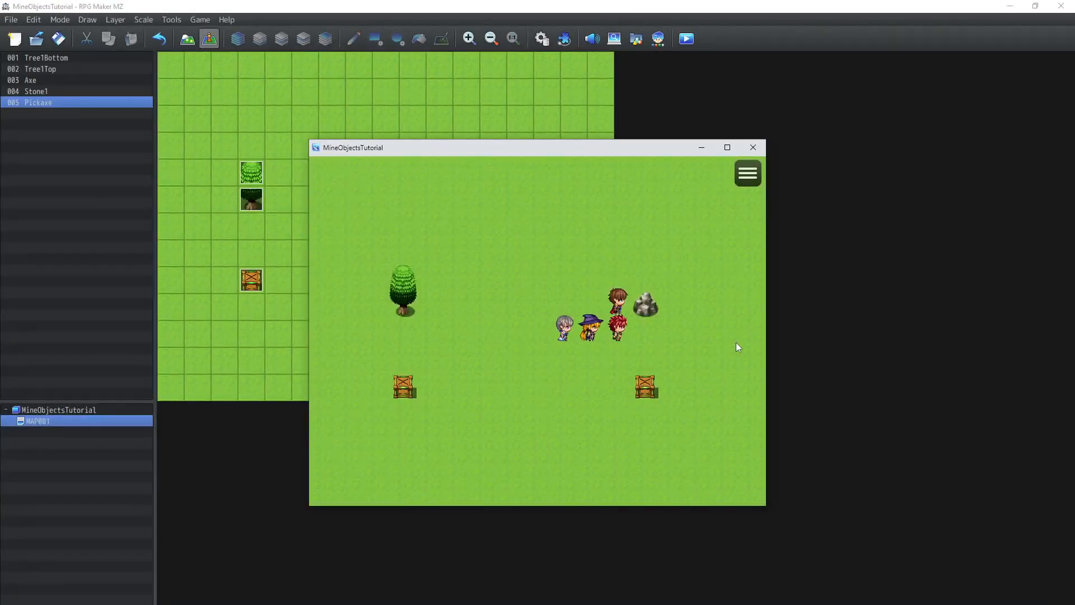
key(Down)
key(Down)
key(Down)
key(Down)
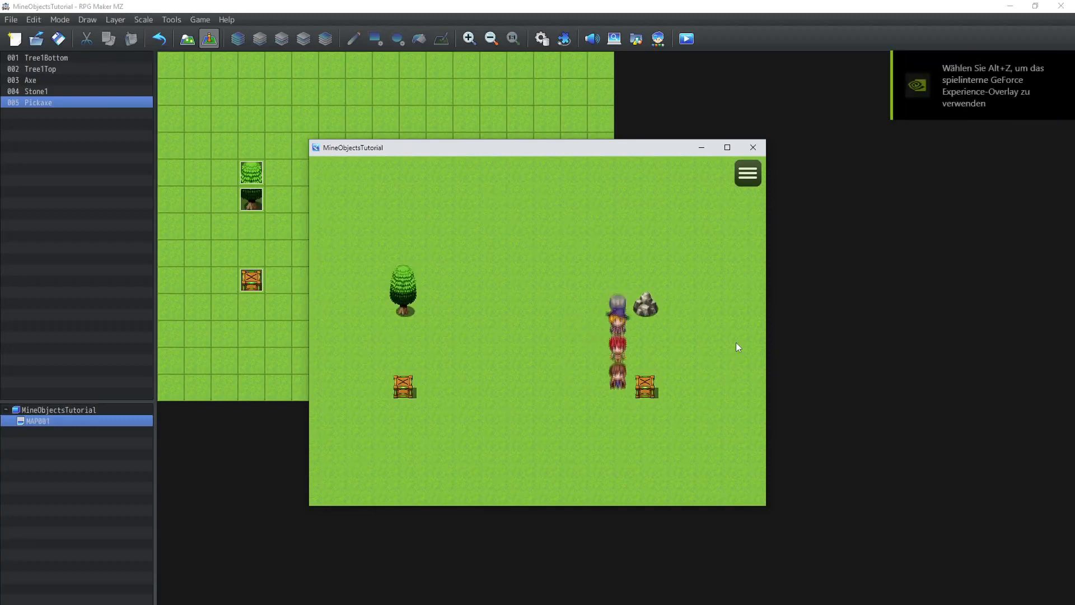
Walk up to the stone, mine it repeatedly to test the stone reward, and close the playtest.
key(Up)
key(Up)
key(Up)
key(Right)
key(Up)
key(Return)
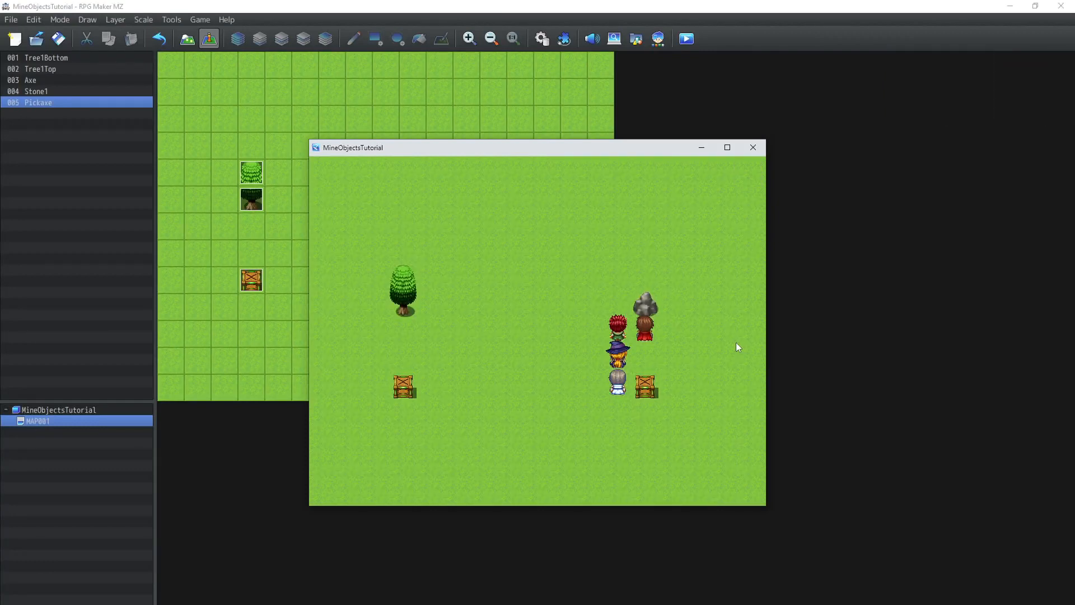
key(Return)
key(Return)
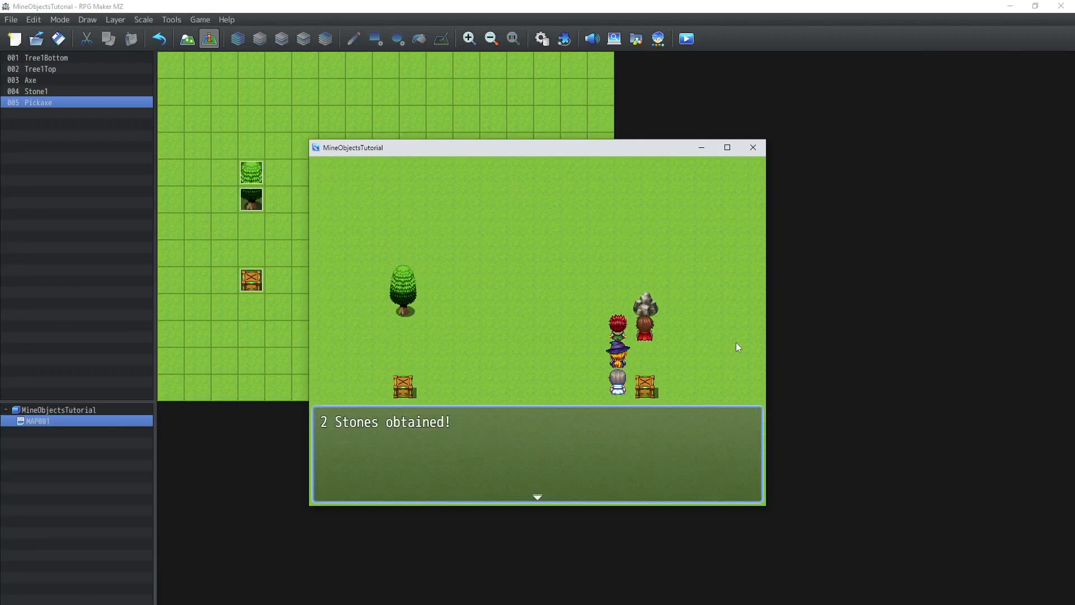
key(Return)
key(Return)
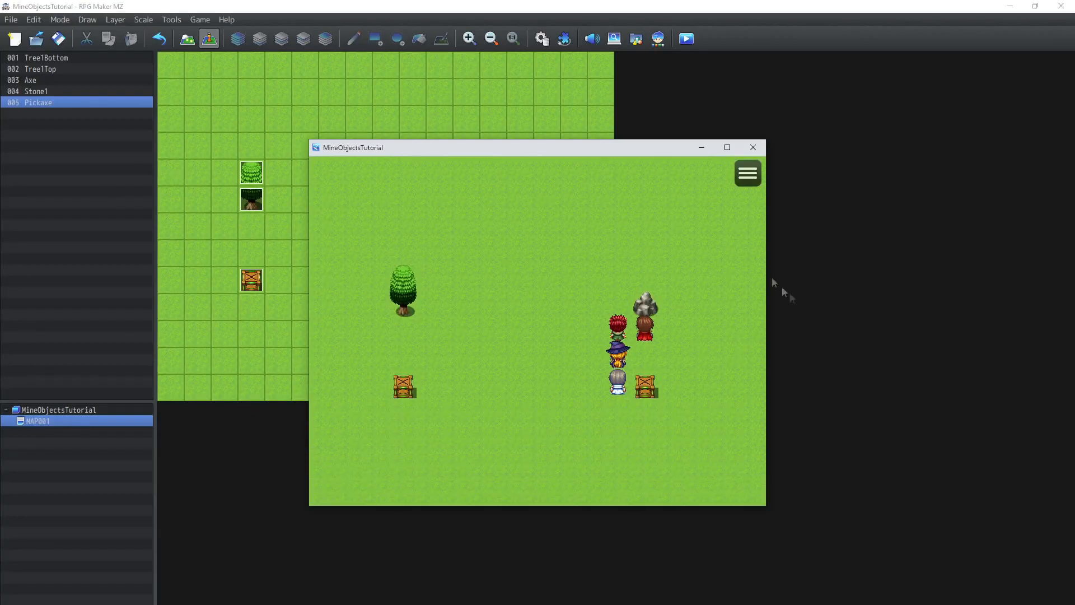
click(753, 147)
On page 1 of Stone1, change the 0008 Stone1Lifespan command's operation to add 1, and save the event.
double_click(494, 200)
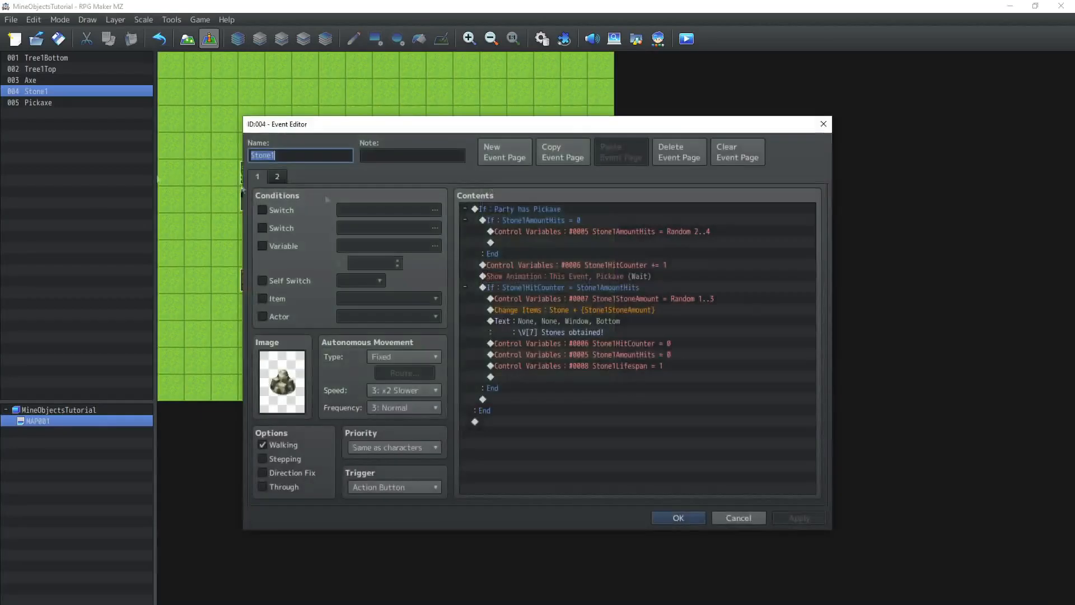
click(277, 177)
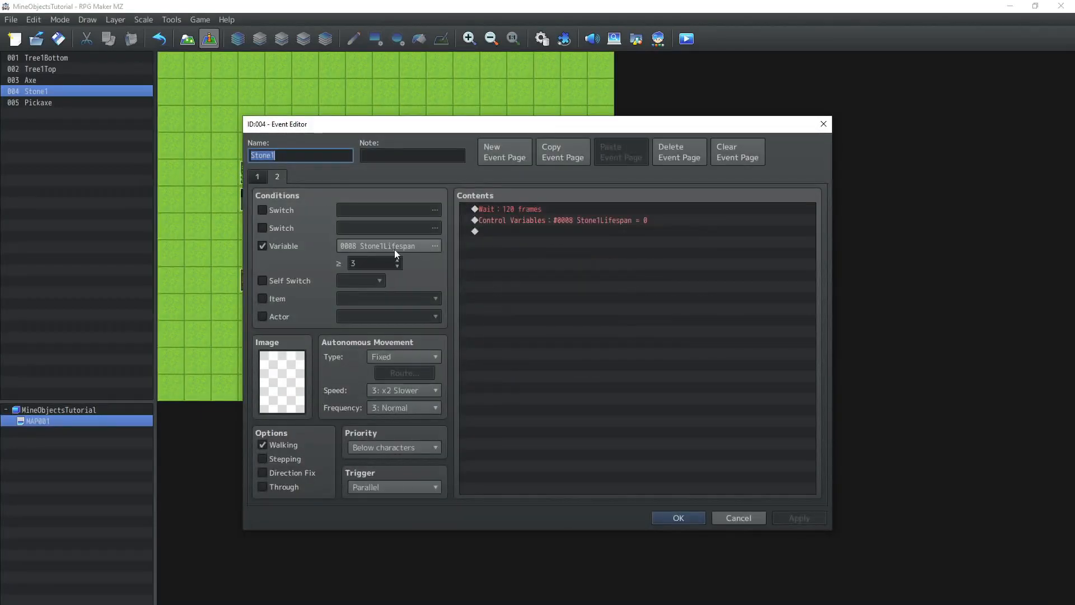
click(257, 175)
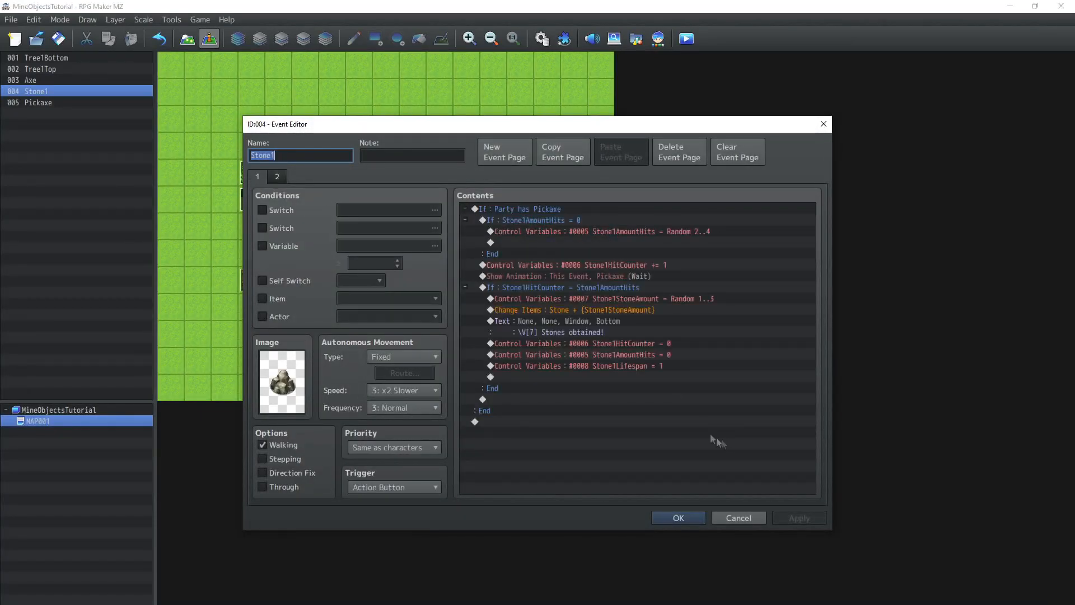
double_click(633, 375)
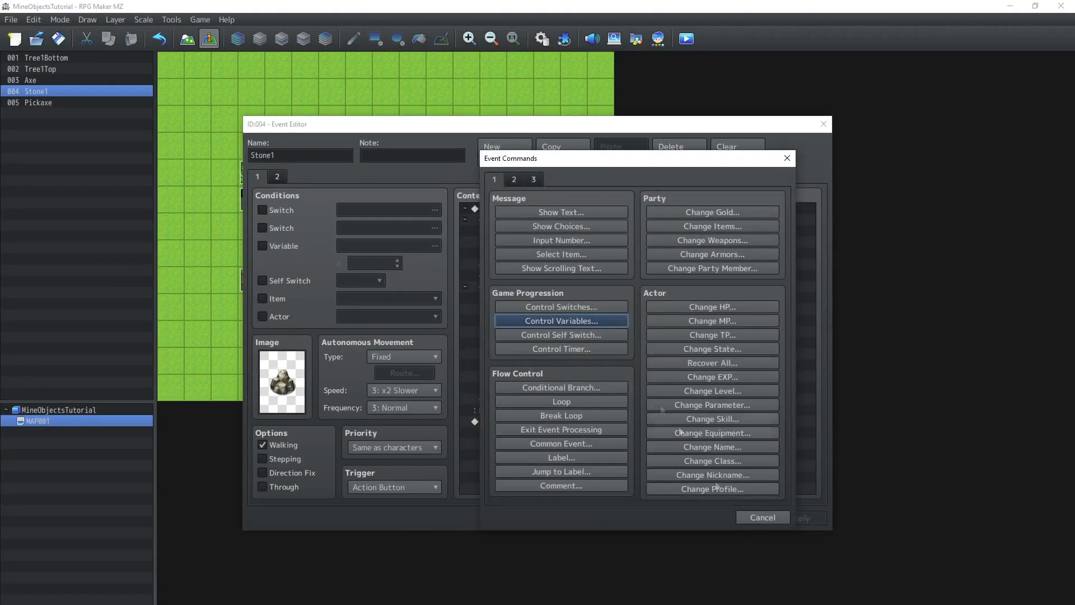
click(756, 519)
click(637, 386)
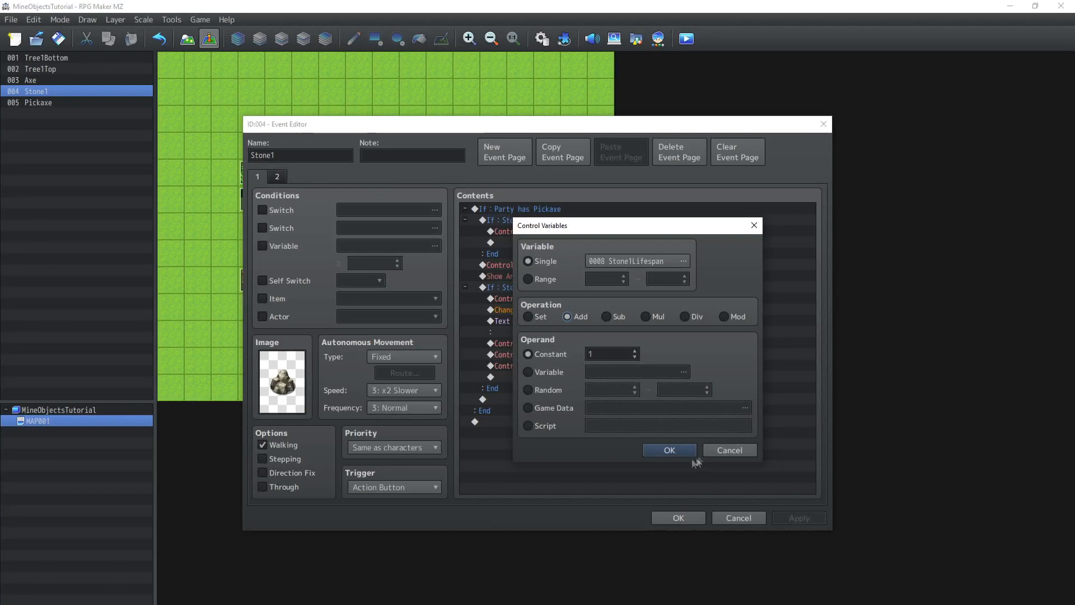
click(669, 450)
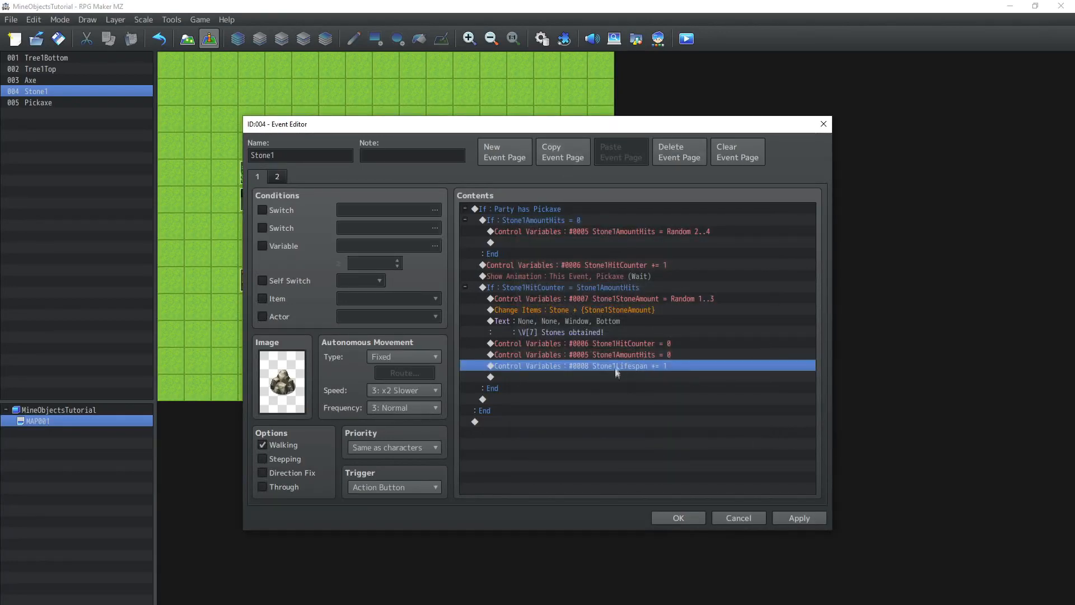
click(277, 177)
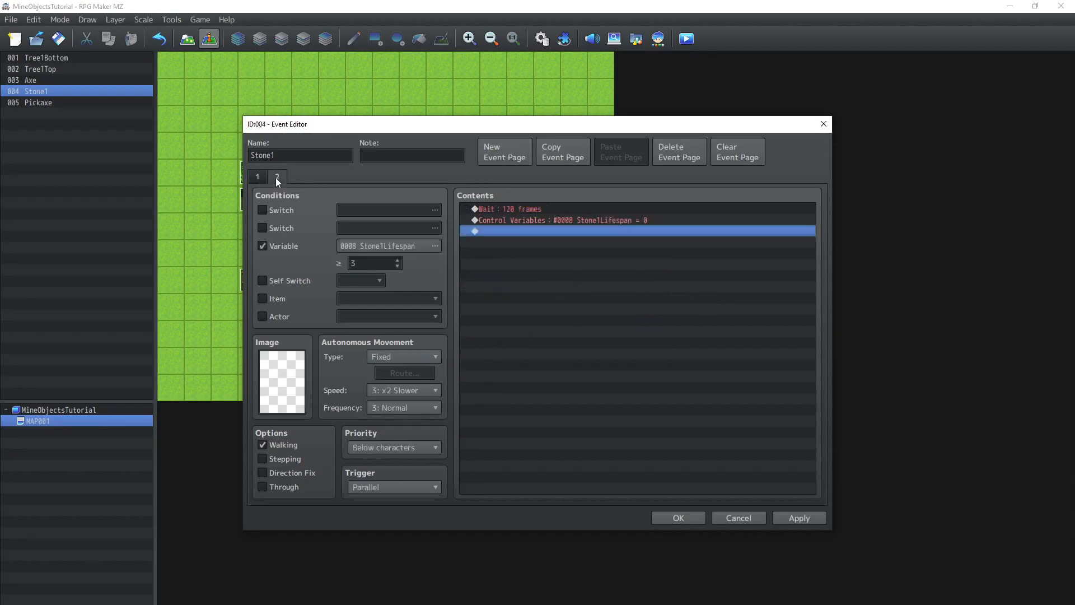
double_click(354, 263)
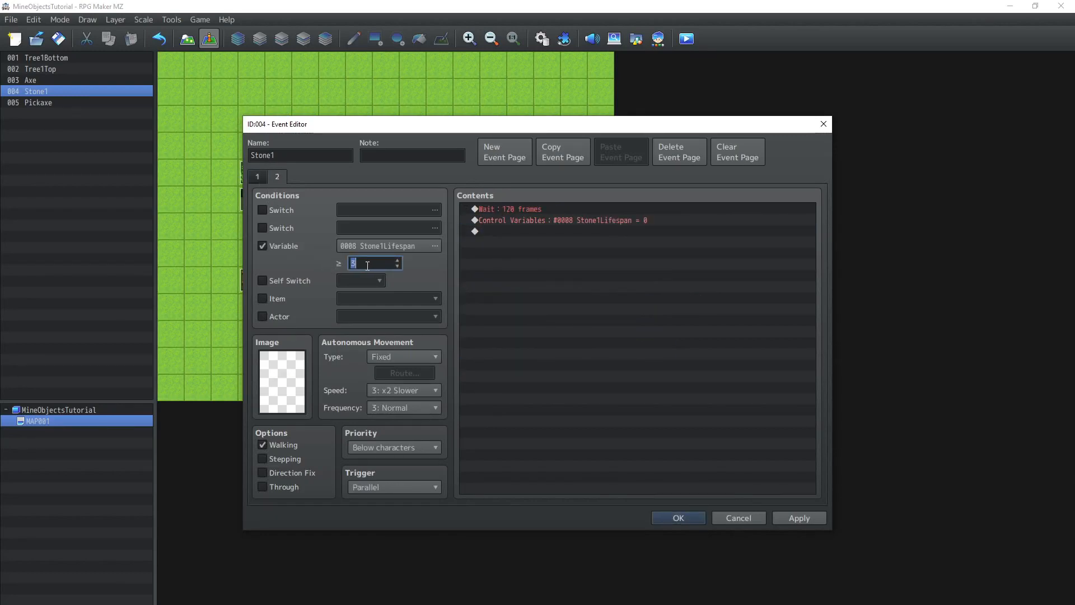
click(674, 517)
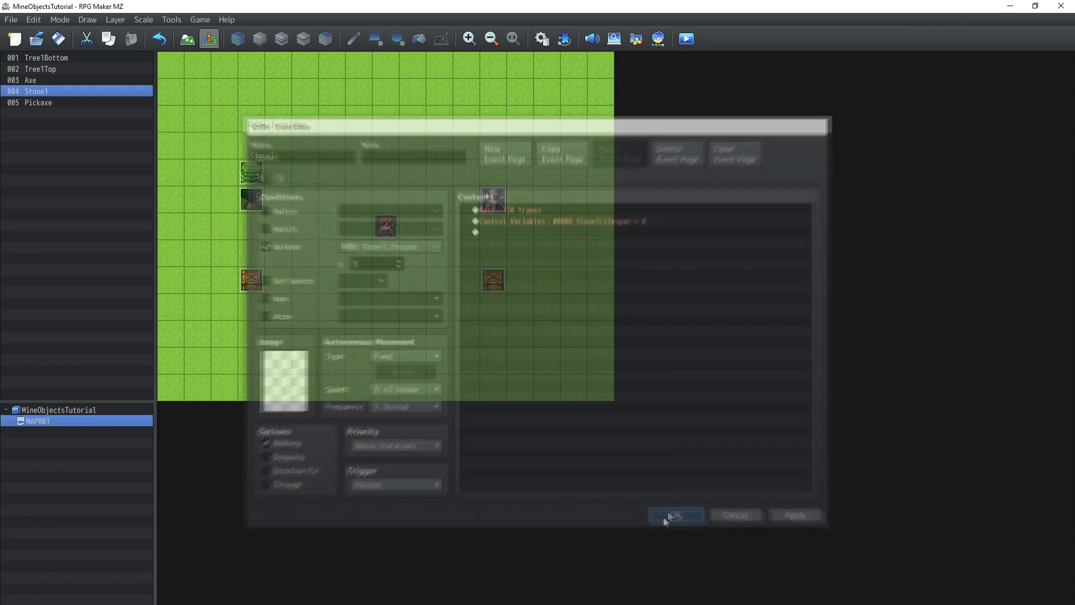
Start another playtest with a new game, visit the Pickaxe chest, and position the party directly below the stone.
click(686, 38)
click(514, 347)
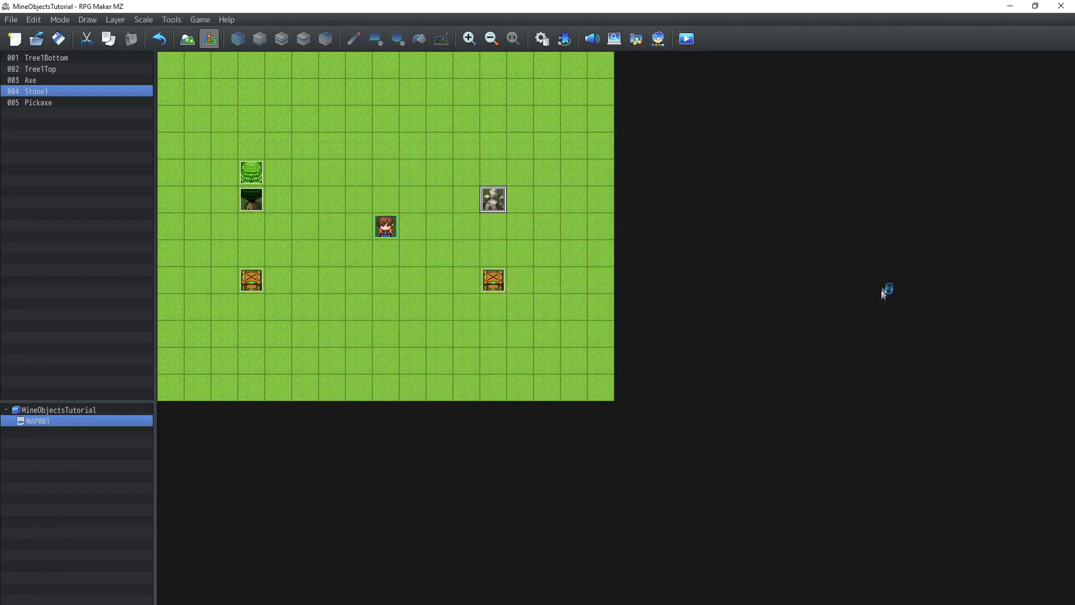
key(Return)
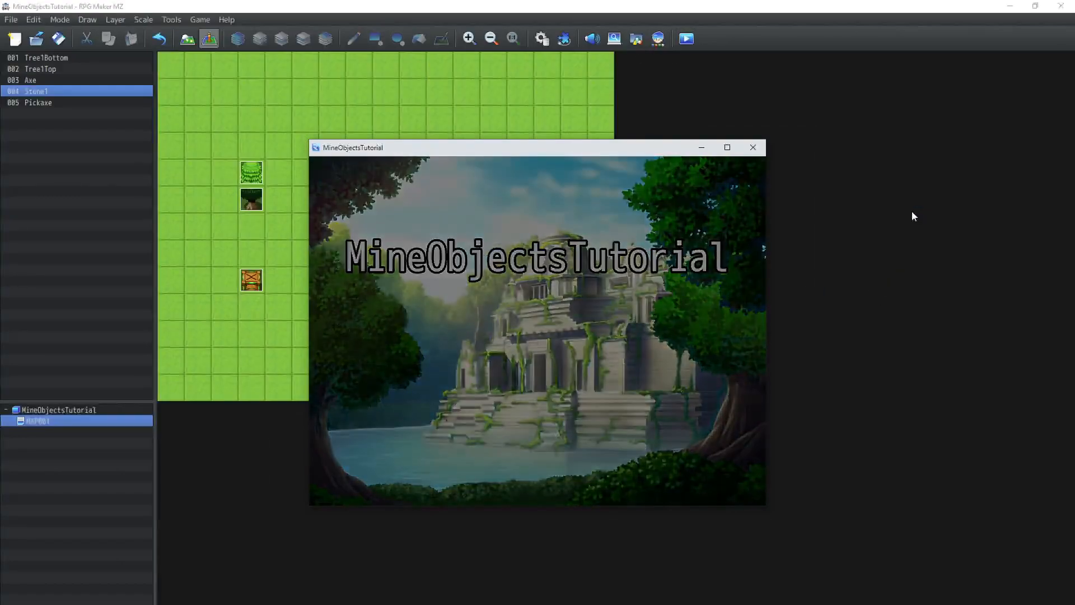
key(Right)
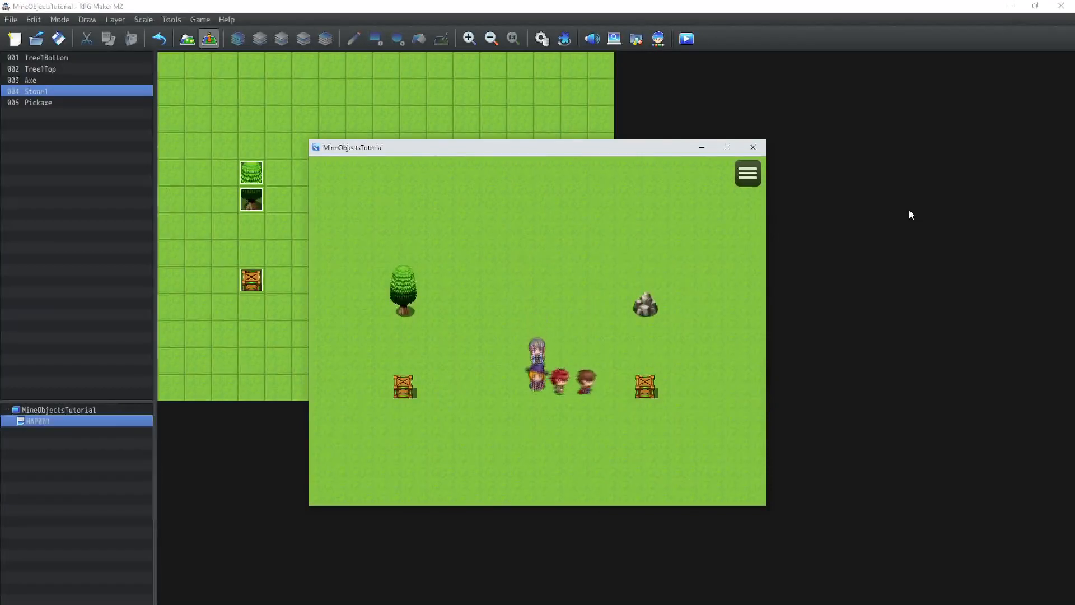
key(Up)
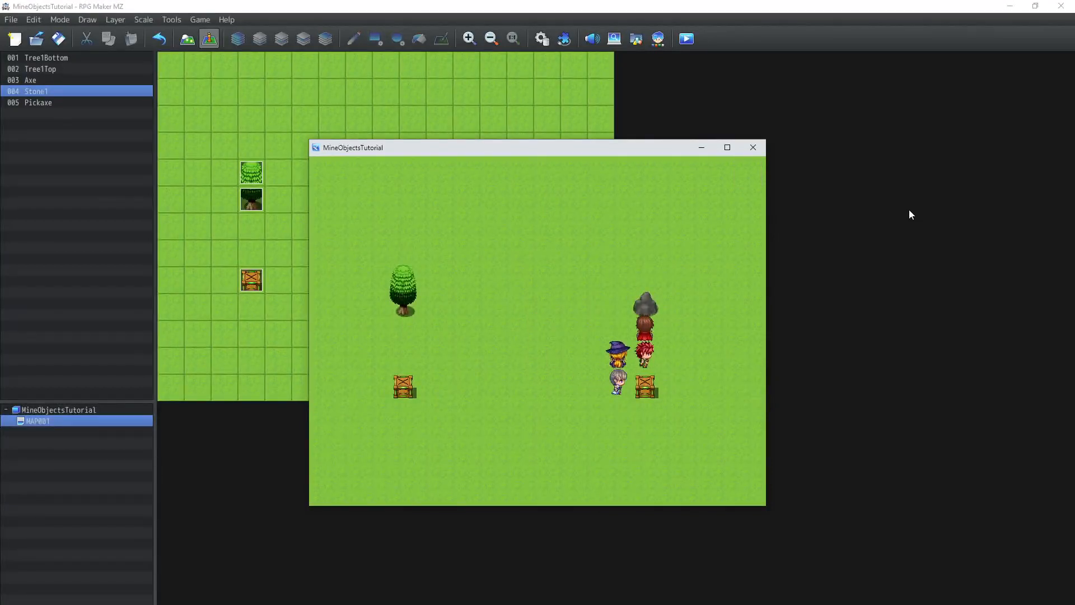
Mine the stone repeatedly from directly below it to test its lifespan and respawn, and dismiss the stone reward message.
key(Return)
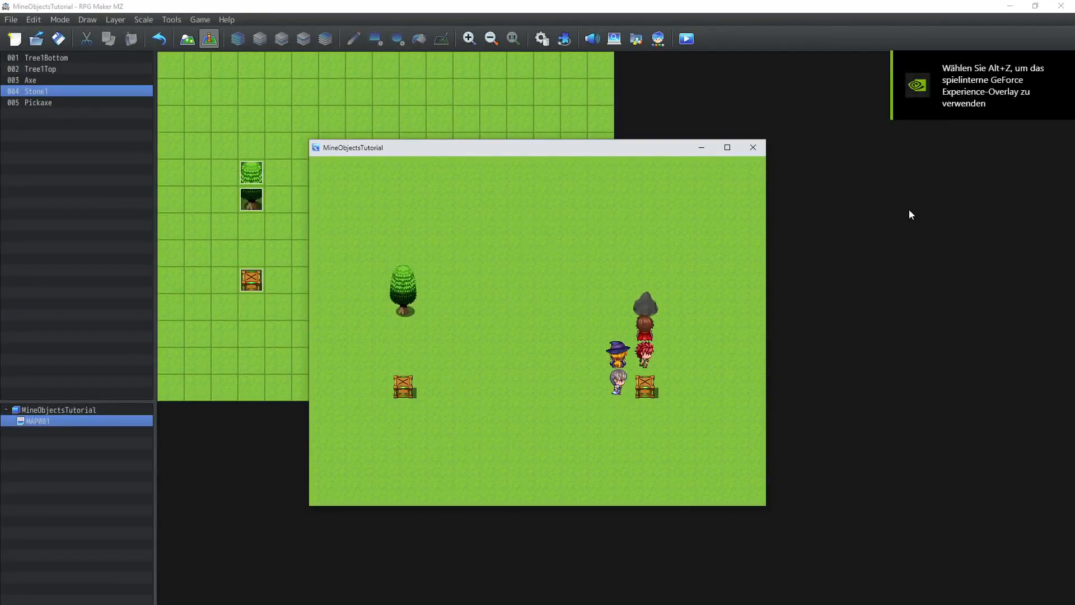
key(Return)
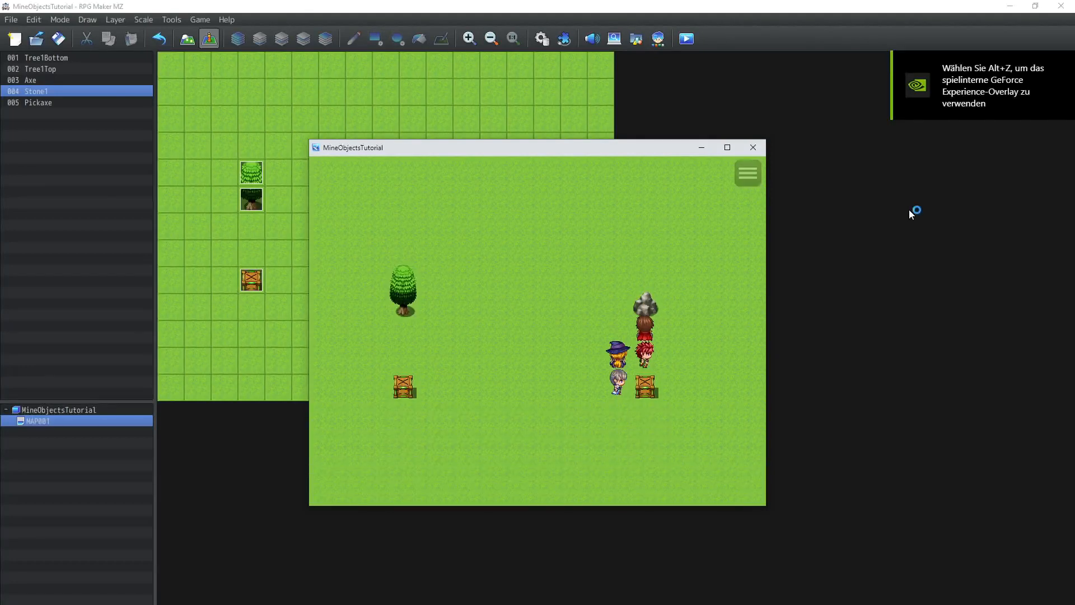
key(Return)
key(Return)
key(Return)
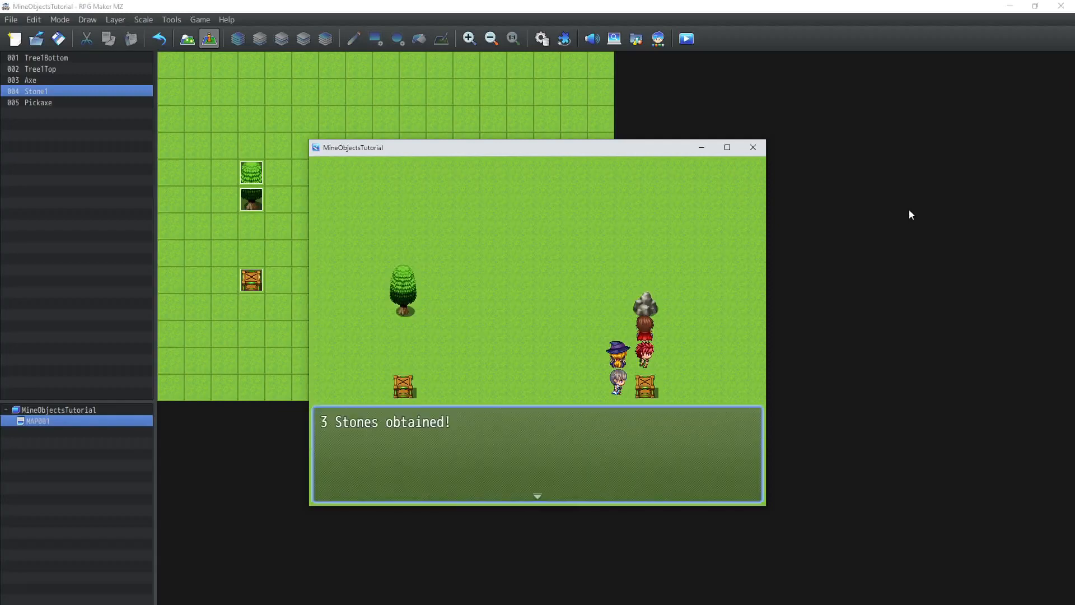
key(Return)
Walk the party around to the left side of the respawned stone and mine it again from there.
key(Left)
key(Left)
key(Left)
key(Left)
key(Left)
key(Up)
key(Up)
key(Right)
key(Right)
key(Down)
key(Right)
key(Right)
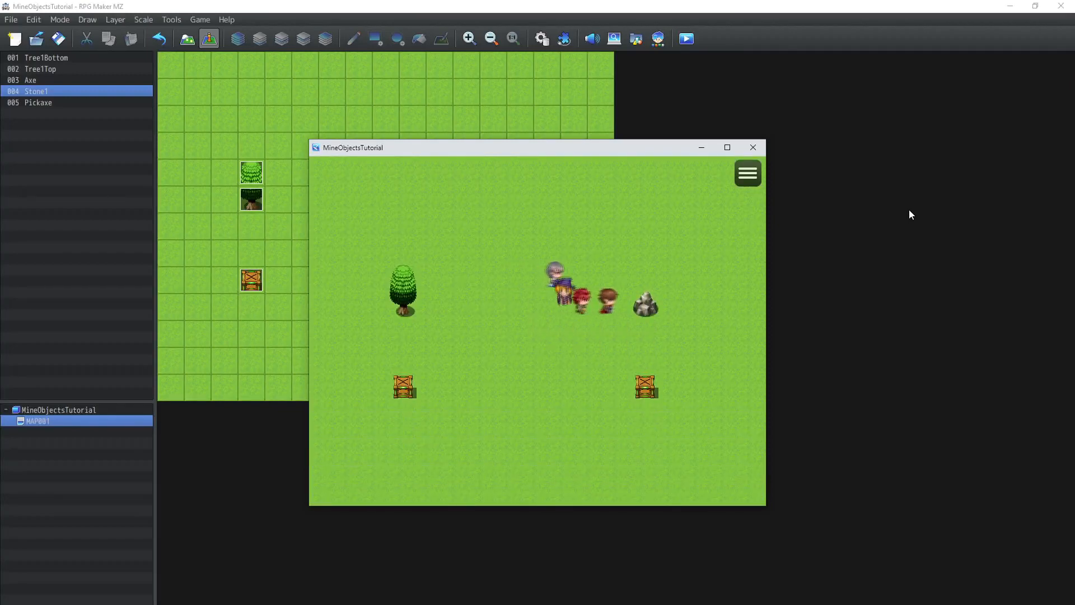
key(Return)
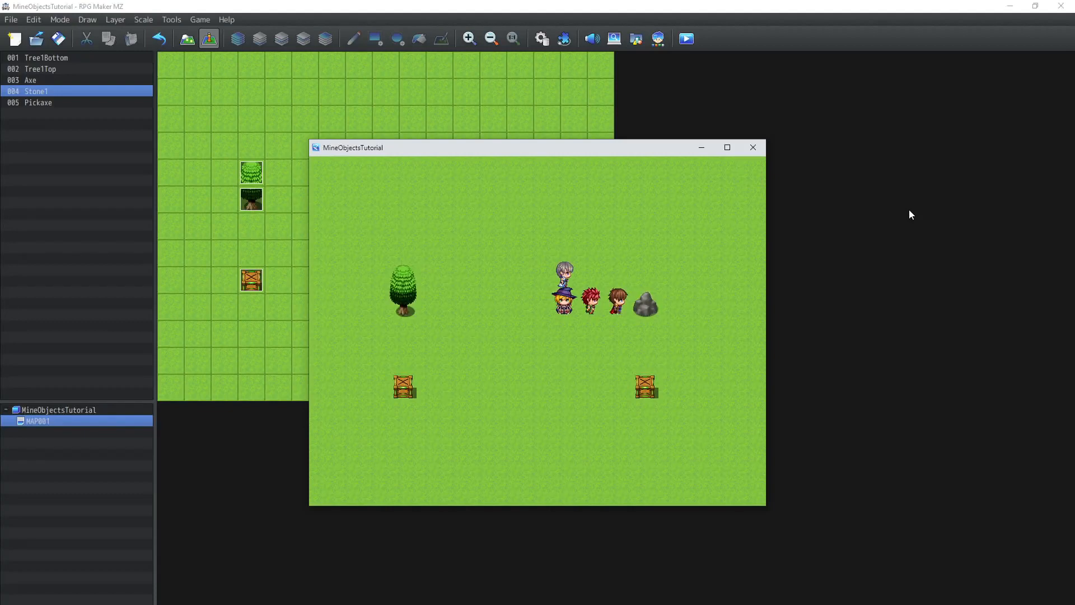
key(Return)
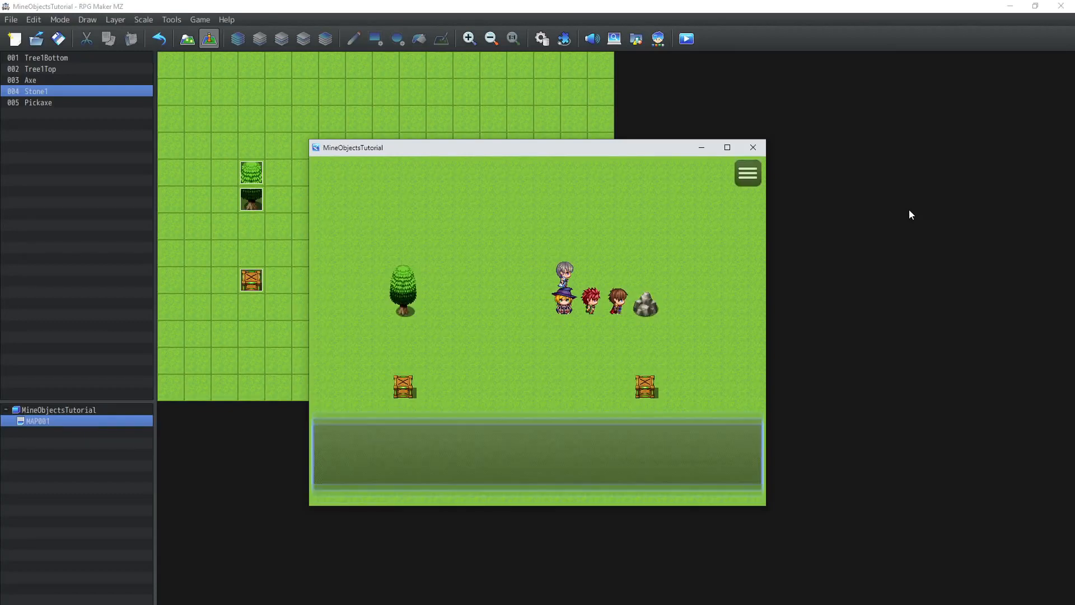
Check the party's inventory in the game menu for collected stones and the Pickaxe weapon, and leave the inventory.
key(Escape)
key(Return)
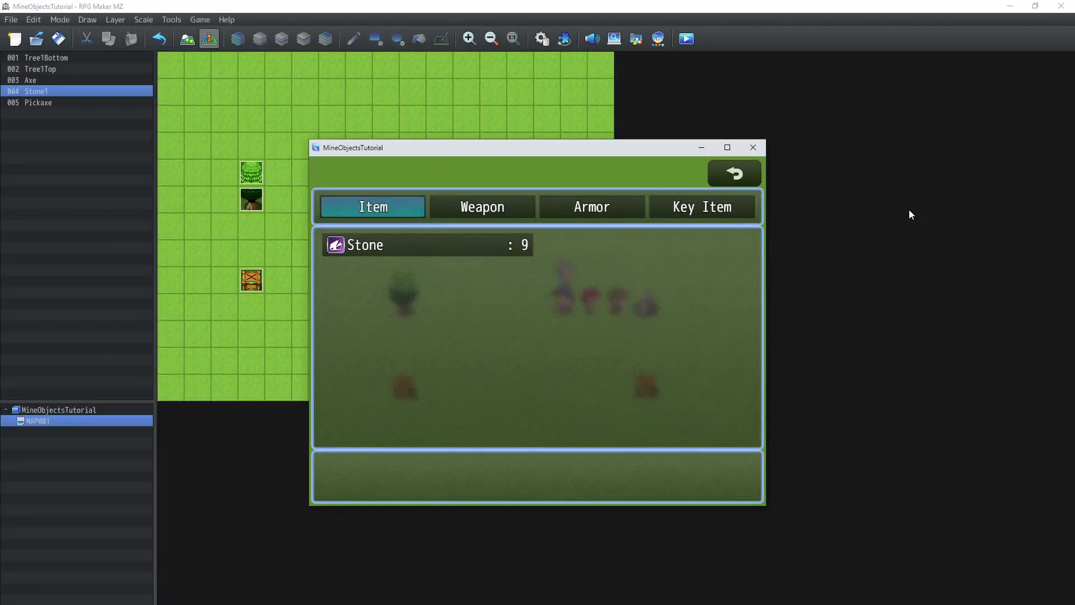
key(Right)
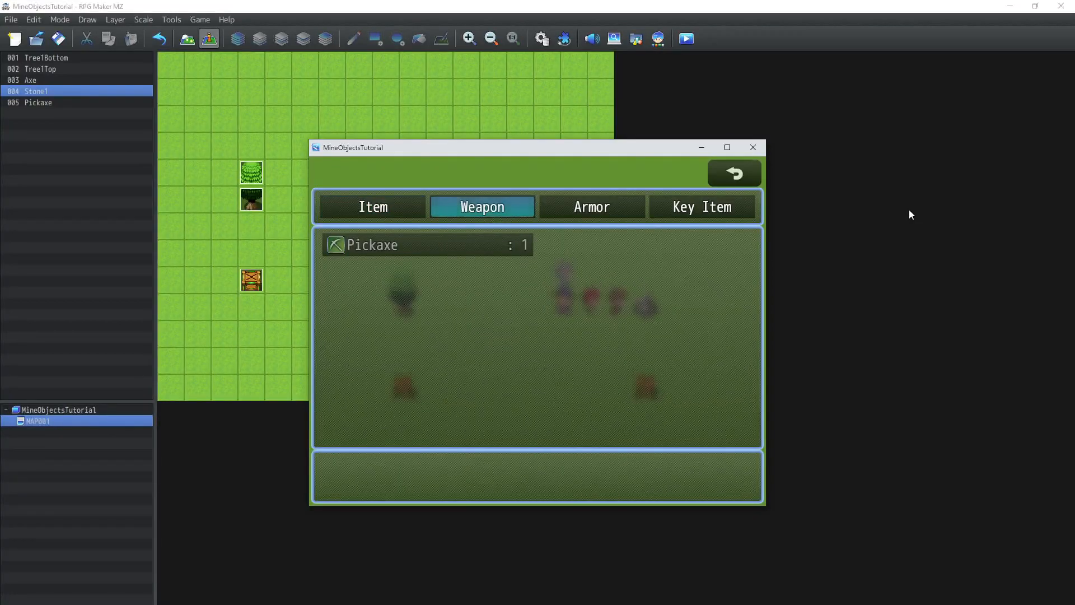
key(Left)
key(Escape)
key(Escape)
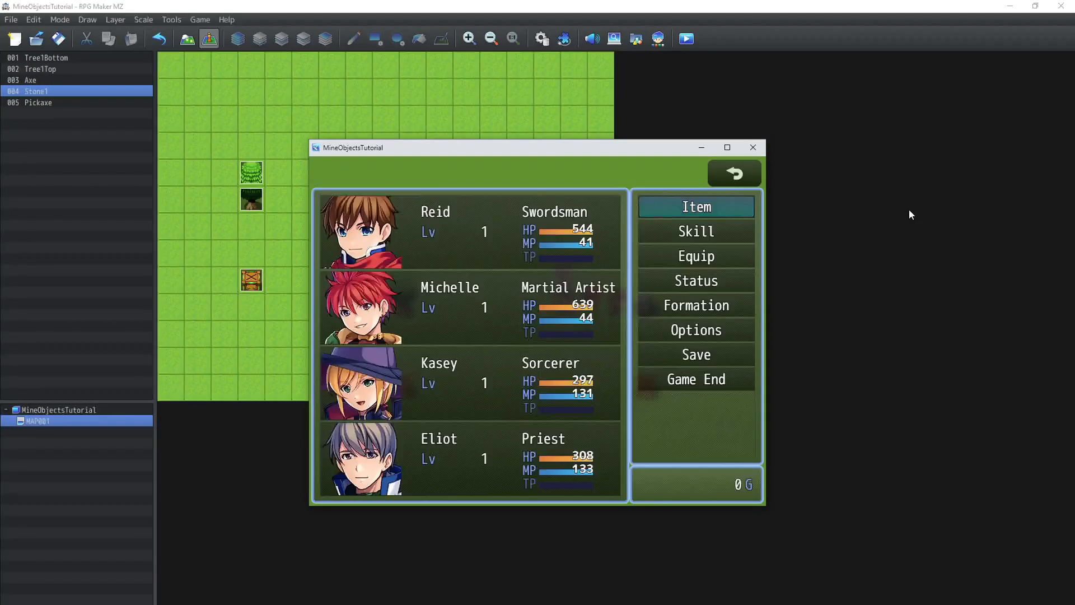